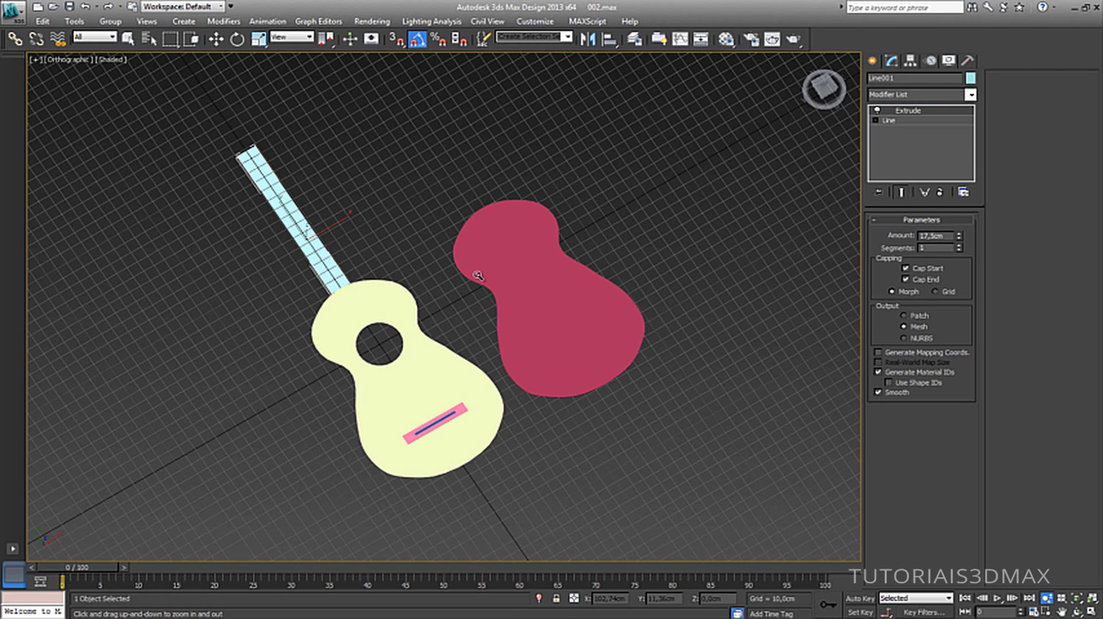
Switch to the top view and frame the free end of the guitar neck.
{"action": "key", "text": "t"}
{"action": "middle_click_drag", "start_coordinate": [447, 219], "coordinate": [442, 450]}
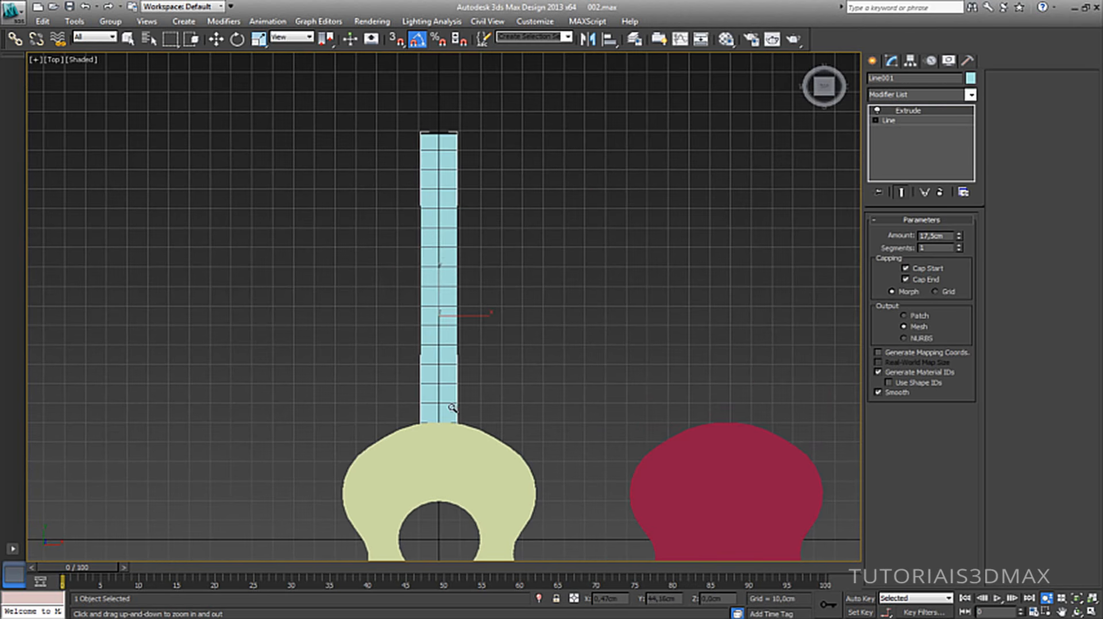
{"action": "middle_click_drag", "start_coordinate": [438, 268], "coordinate": [490, 143]}
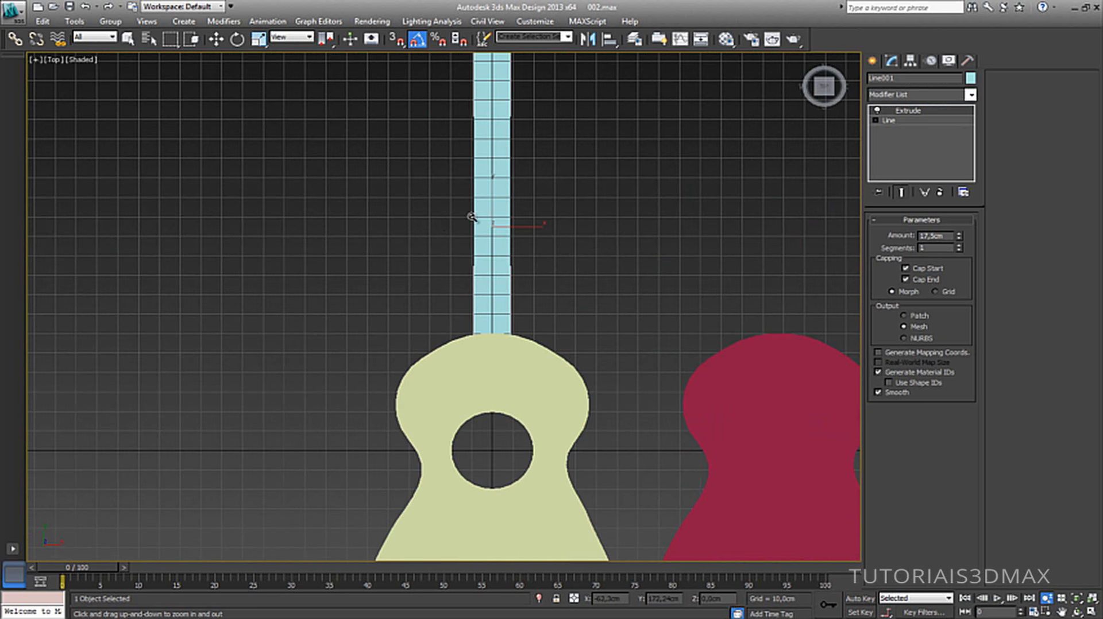
{"action": "middle_click_drag", "start_coordinate": [482, 233], "coordinate": [440, 348]}
{"action": "right_click", "coordinate": [520, 233]}
{"action": "left_click", "coordinate": [505, 228]}
{"action": "left_click", "coordinate": [467, 218]}
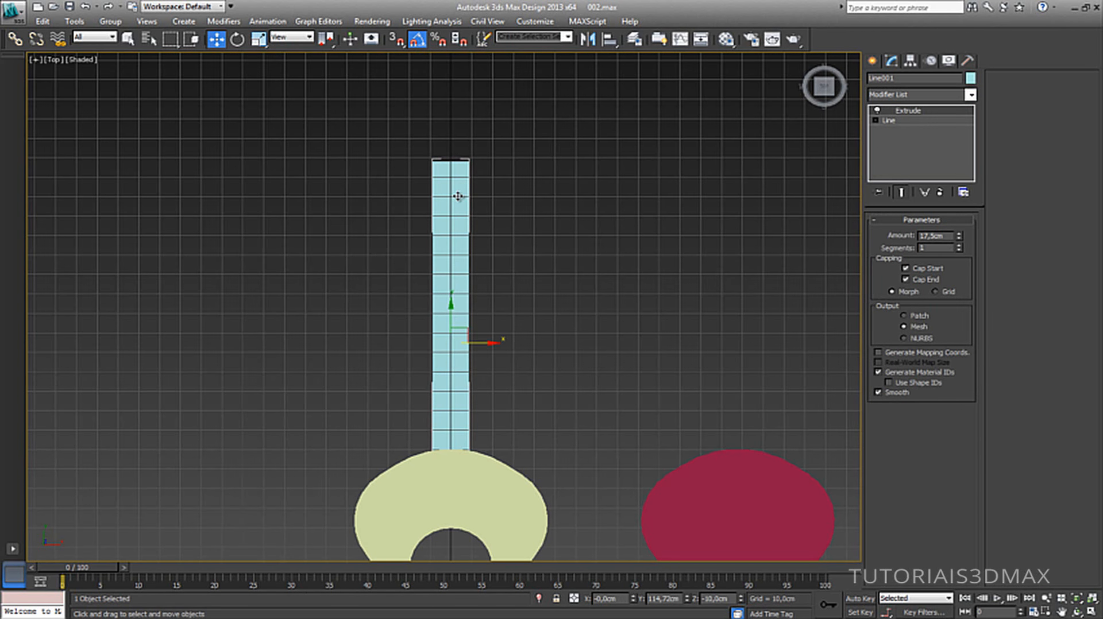
{"action": "scroll", "coordinate": [445, 238], "scroll_direction": "up", "scroll_amount": 5}
{"action": "middle_click_drag", "start_coordinate": [435, 257], "coordinate": [435, 324]}
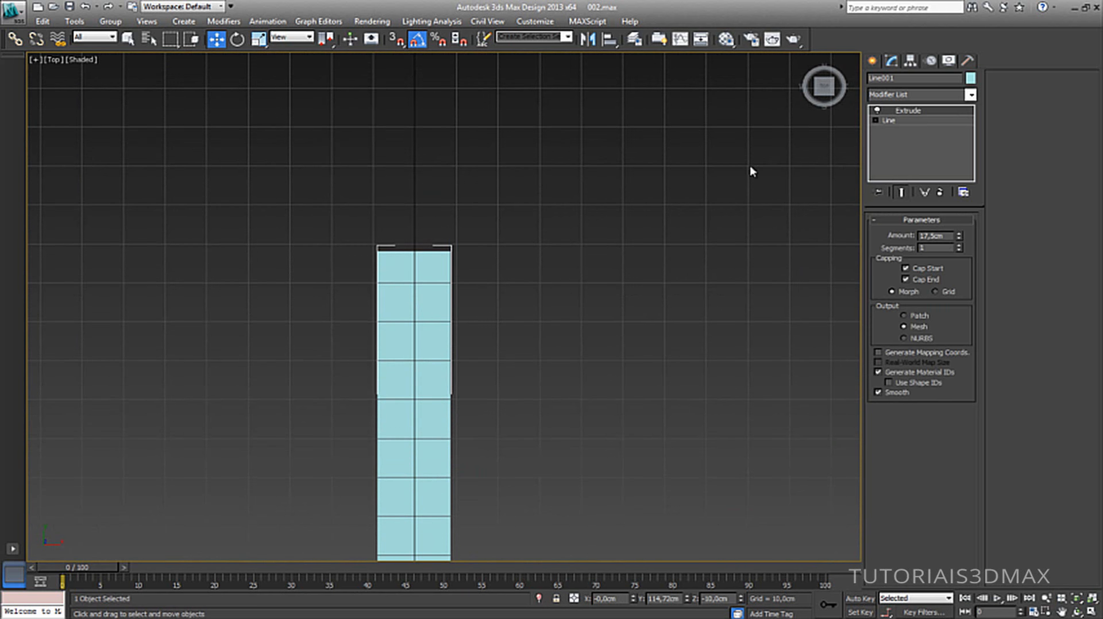
Draw a closed six-point line for the headstock, about 50 cm wide and 62 cm tall, starting and ending at the neck's end corners.
{"action": "left_click", "coordinate": [873, 61]}
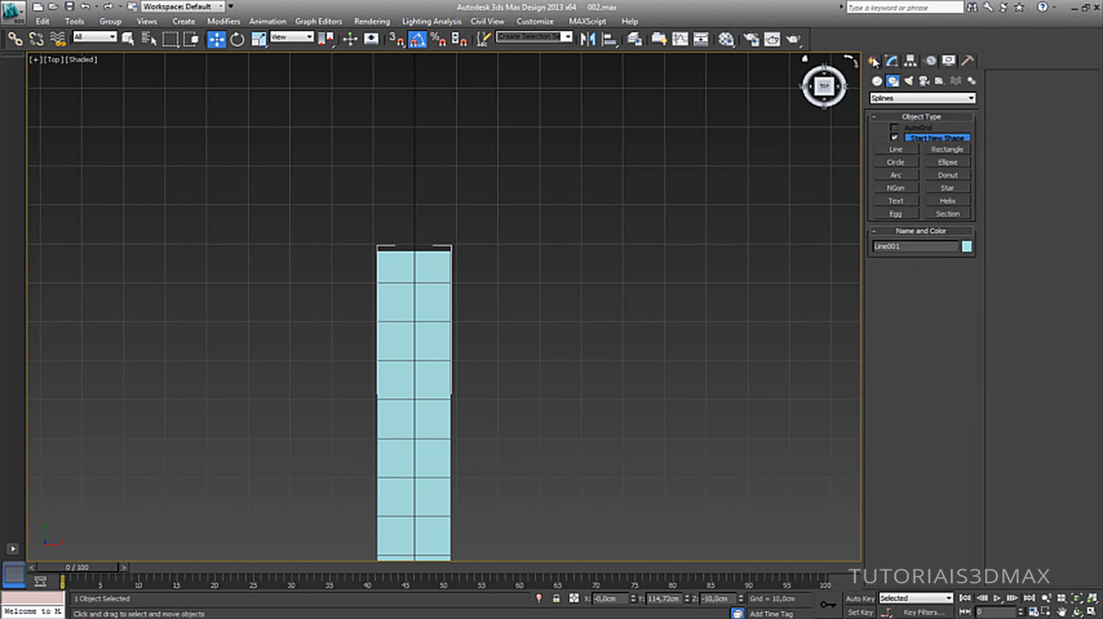
{"action": "left_click", "coordinate": [898, 150]}
{"action": "middle_click_drag", "start_coordinate": [396, 367], "coordinate": [390, 519]}
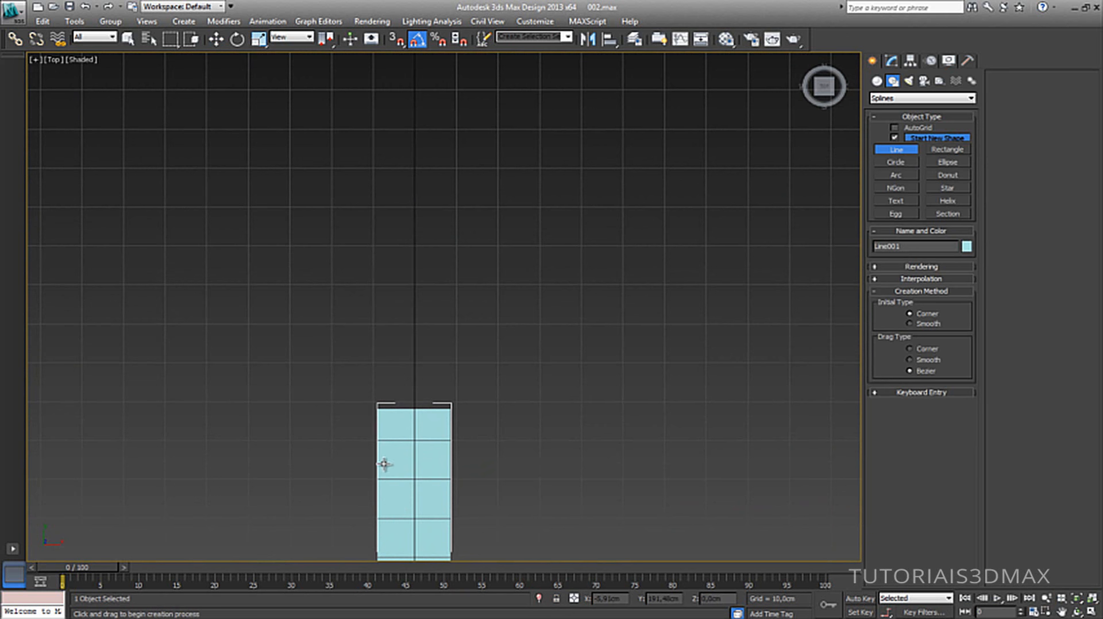
{"action": "left_click", "coordinate": [378, 412]}
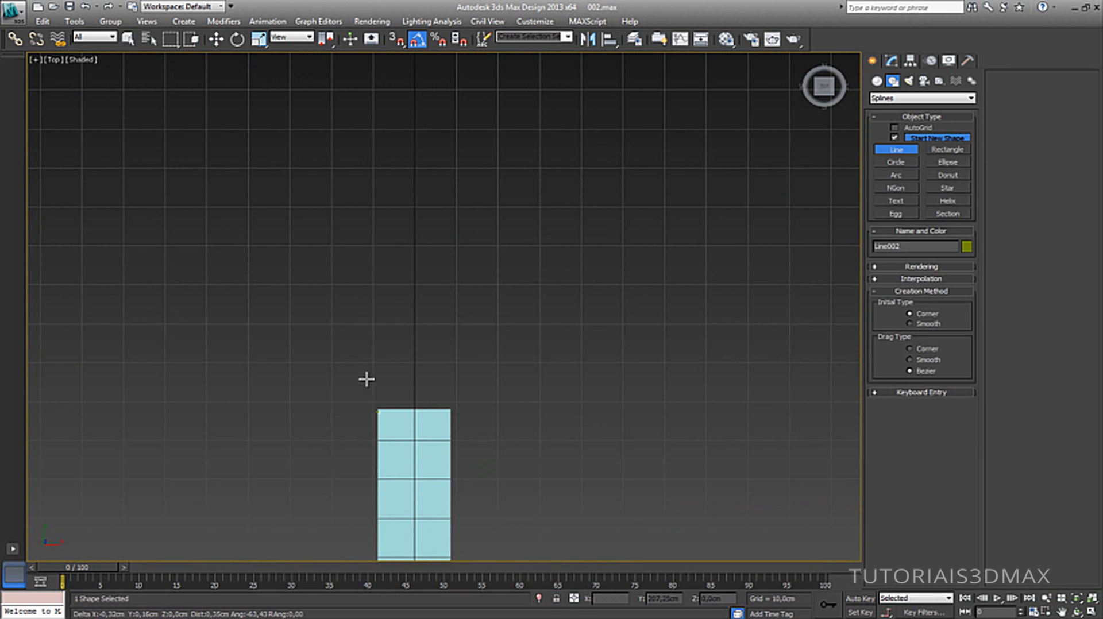
{"action": "left_click", "coordinate": [314, 244]}
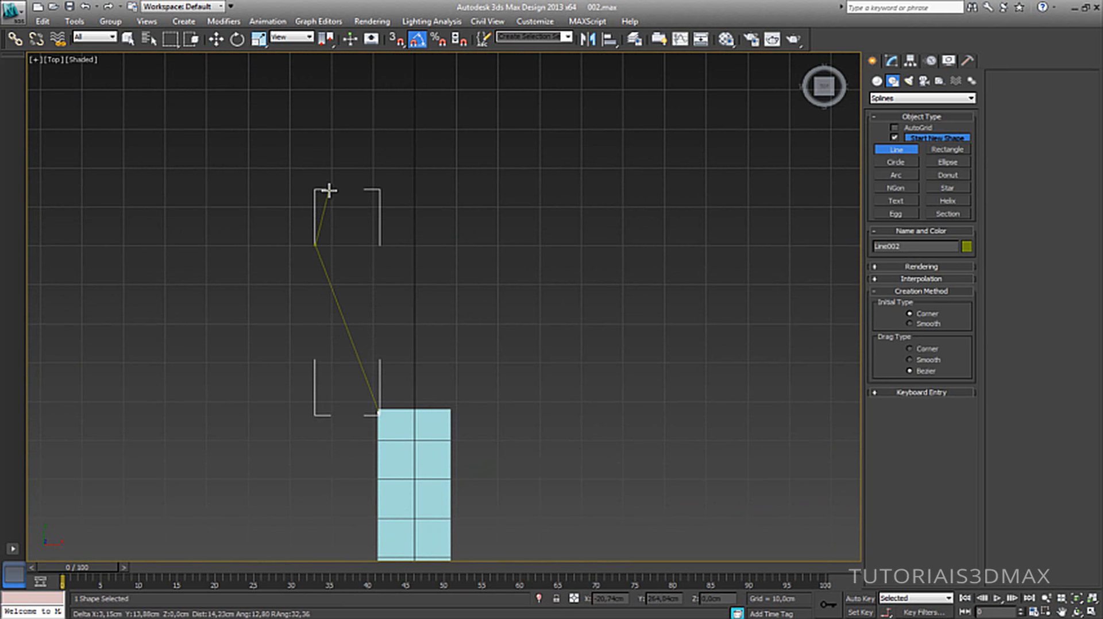
{"action": "left_click", "coordinate": [333, 170]}
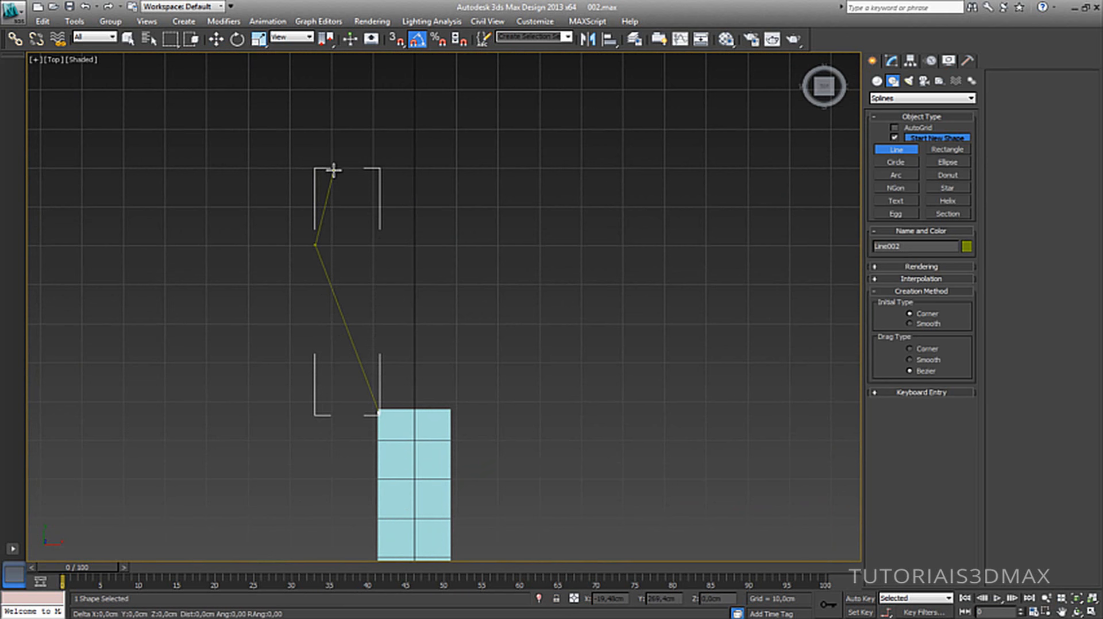
{"action": "left_click", "coordinate": [498, 169]}
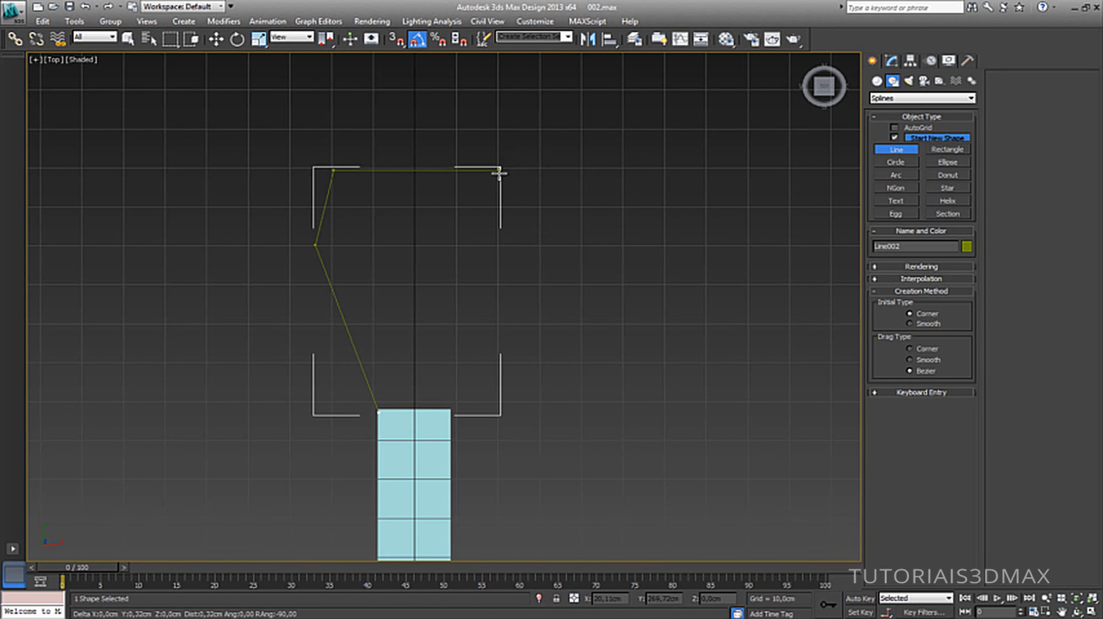
{"action": "left_click", "coordinate": [520, 247]}
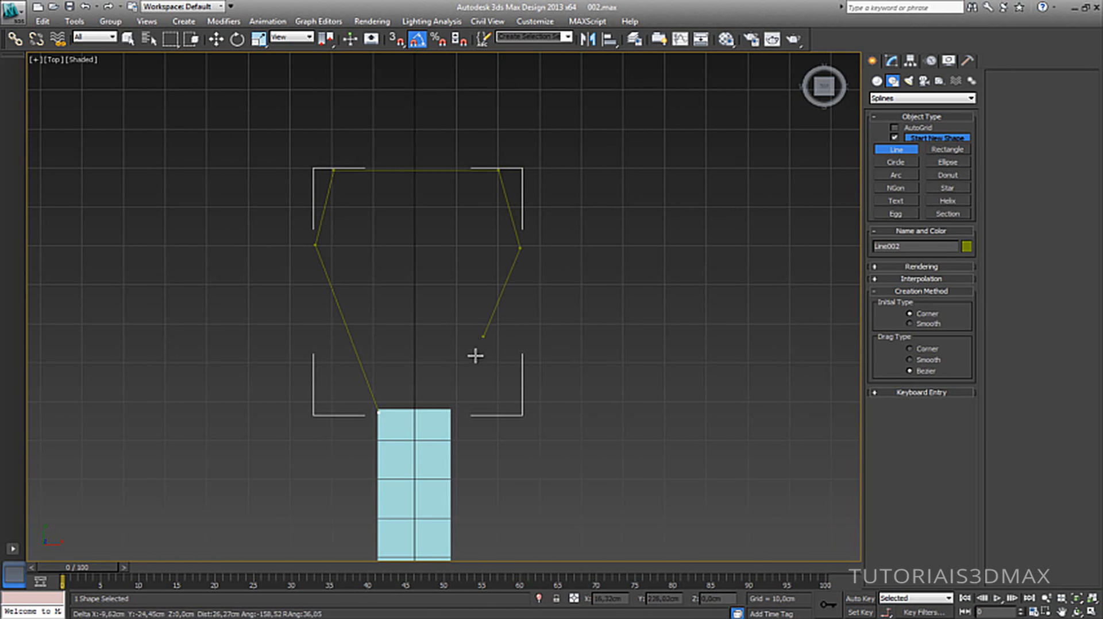
{"action": "left_click", "coordinate": [451, 411]}
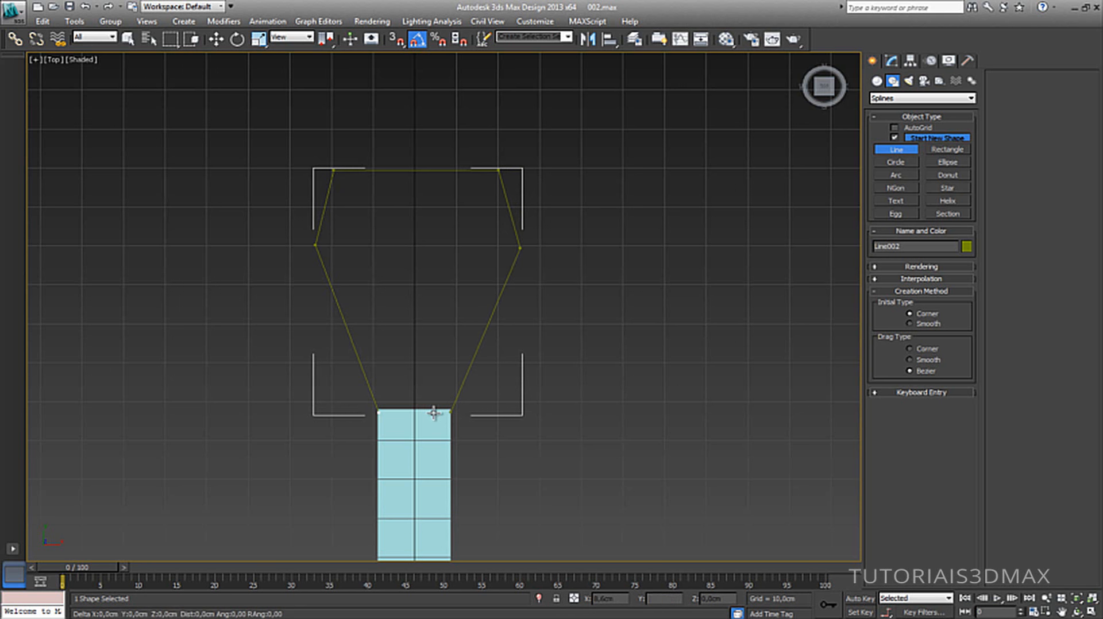
{"action": "left_click", "coordinate": [378, 412]}
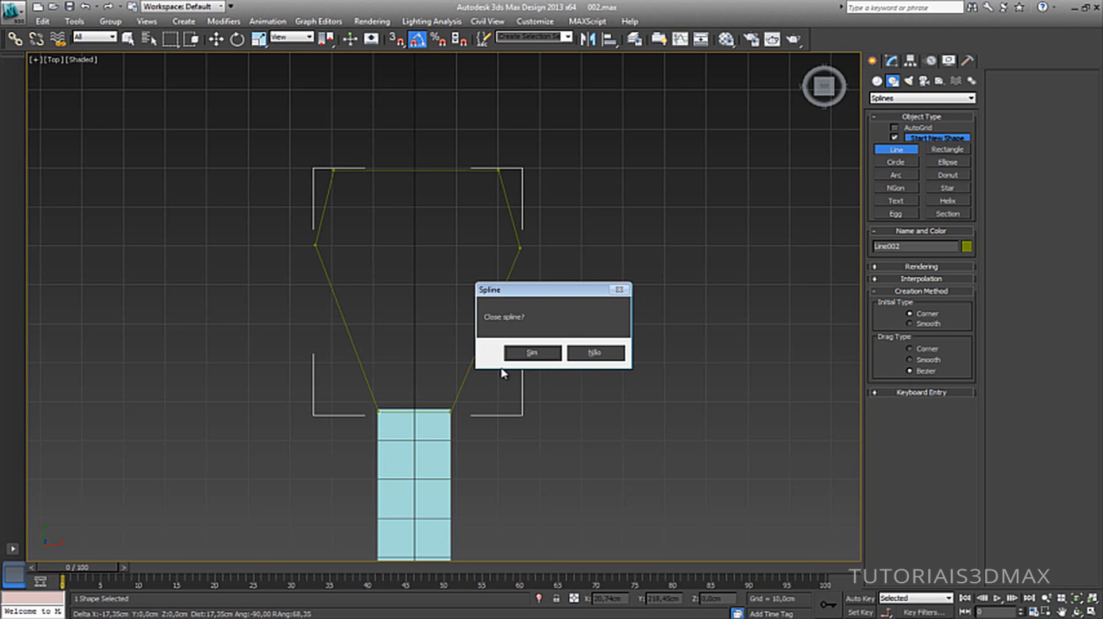
{"action": "left_click", "coordinate": [531, 354]}
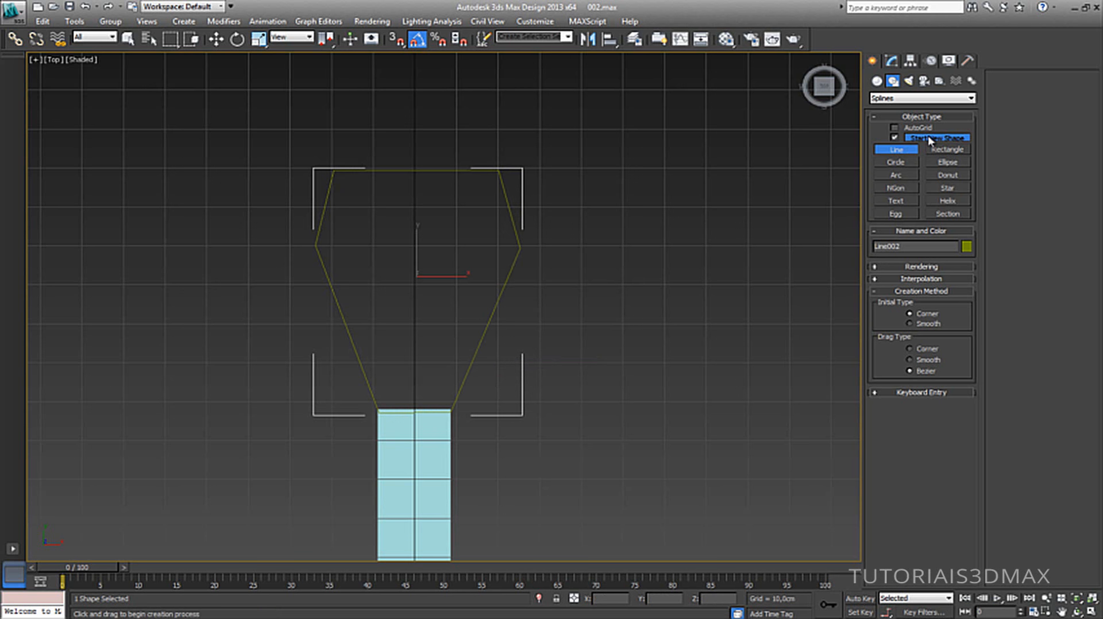
Move the headstock outline's two widest side vertices inward, the right one to about X 20 cm and the left one to about X -20 cm.
{"action": "key", "text": "1"}
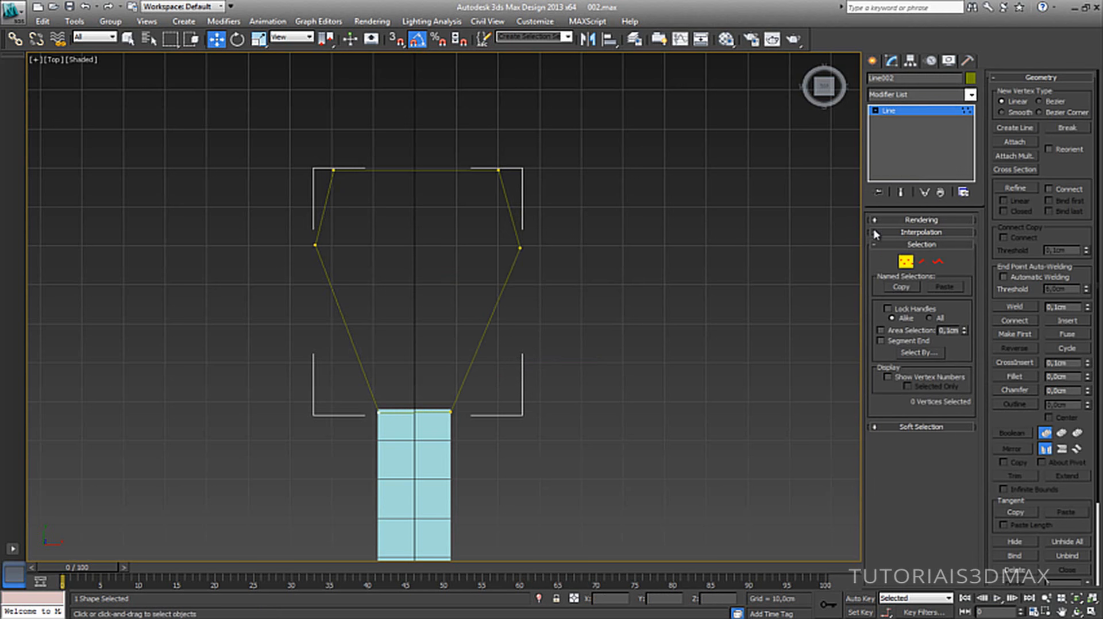
{"action": "left_click_drag", "start_coordinate": [542, 241], "coordinate": [504, 270]}
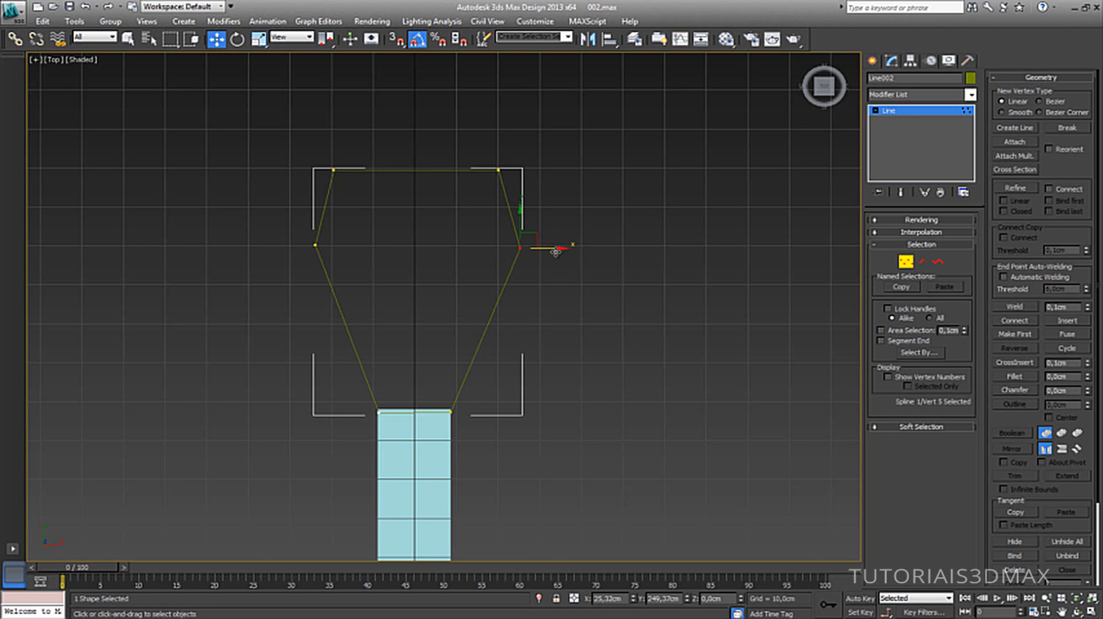
{"action": "left_click_drag", "start_coordinate": [555, 251], "coordinate": [534, 245]}
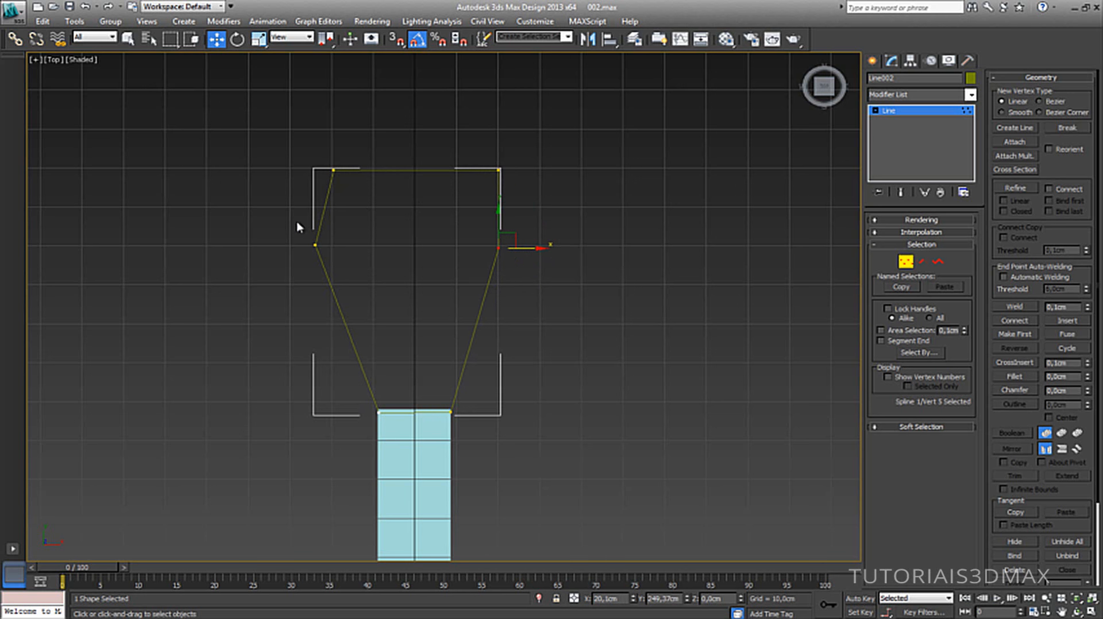
{"action": "left_click", "coordinate": [315, 246]}
{"action": "left_click_drag", "start_coordinate": [351, 249], "coordinate": [368, 246]}
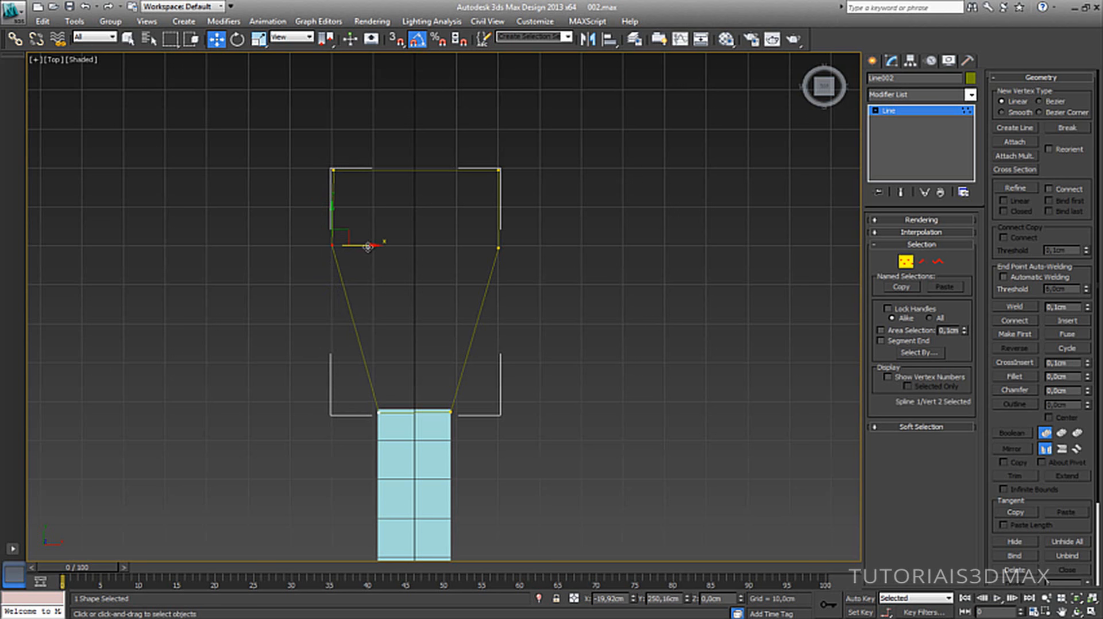
Turn on grid snapping and align the headstock's lower side vertices to X -20 cm and X 20 cm.
{"action": "left_click", "coordinate": [395, 41]}
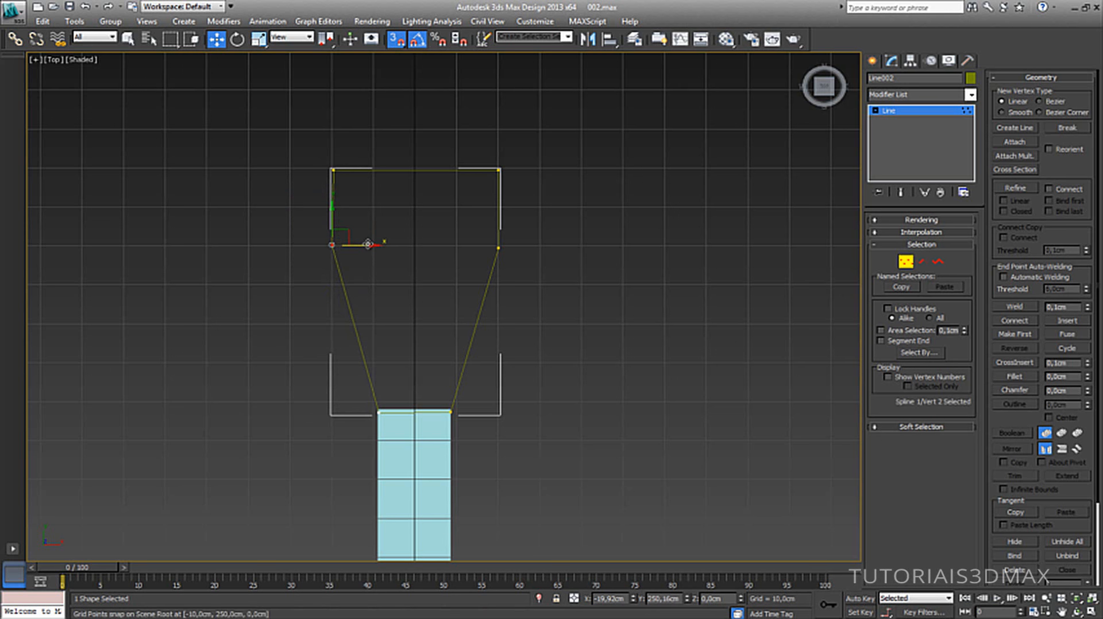
{"action": "mouse_move", "coordinate": [332, 245]}
{"action": "left_mouse_down"}
{"action": "mouse_move", "coordinate": [287, 243]}
{"action": "mouse_move", "coordinate": [328, 245]}
{"action": "left_mouse_up"}
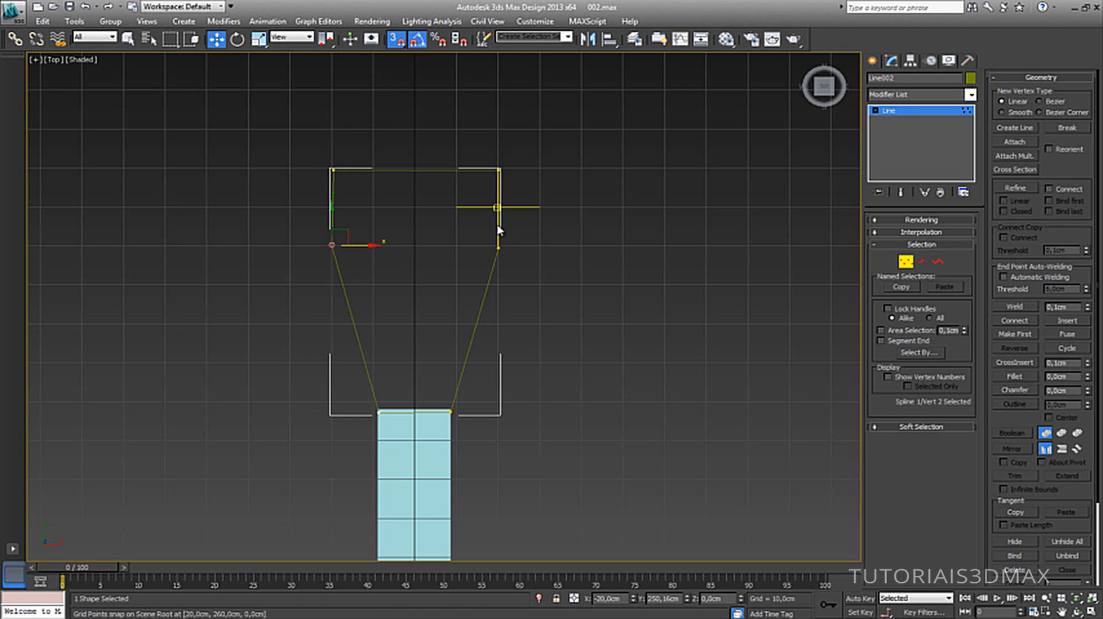
{"action": "left_click_drag", "start_coordinate": [518, 241], "coordinate": [448, 278]}
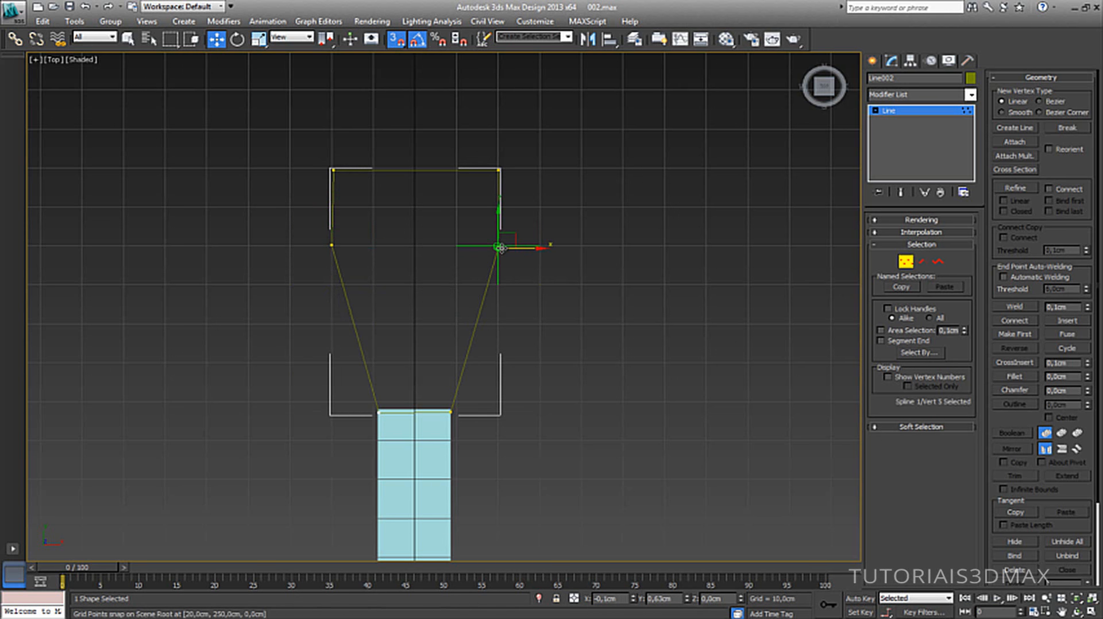
{"action": "mouse_move", "coordinate": [498, 248]}
{"action": "left_mouse_down"}
{"action": "mouse_move", "coordinate": [467, 247]}
{"action": "mouse_move", "coordinate": [517, 247]}
{"action": "mouse_move", "coordinate": [497, 249]}
{"action": "left_mouse_up"}
Turn off snapping and shift the headstock outline's two bottom vertices about 1.3 cm along positive X.
{"action": "left_click_drag", "start_coordinate": [332, 384], "coordinate": [476, 444]}
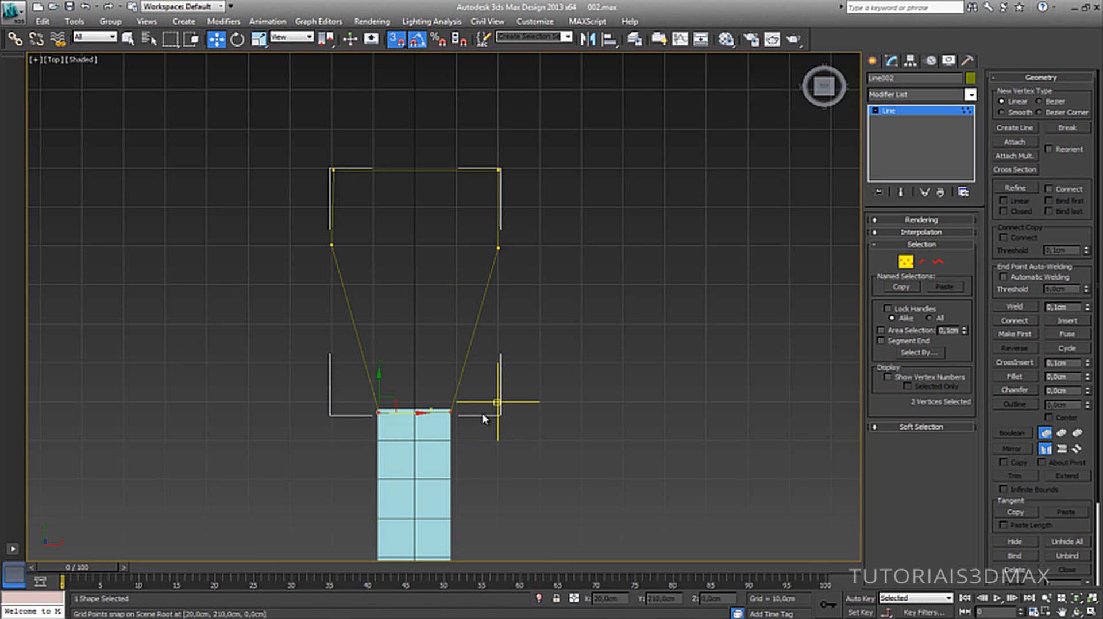
{"action": "left_click", "coordinate": [397, 39]}
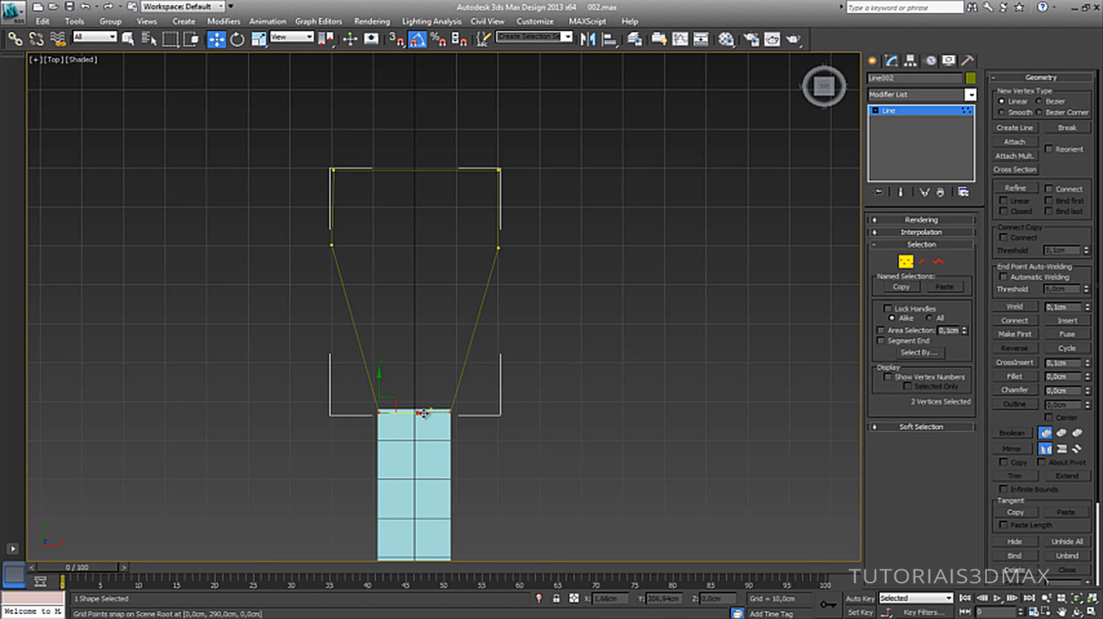
{"action": "left_click_drag", "start_coordinate": [424, 414], "coordinate": [425, 413]}
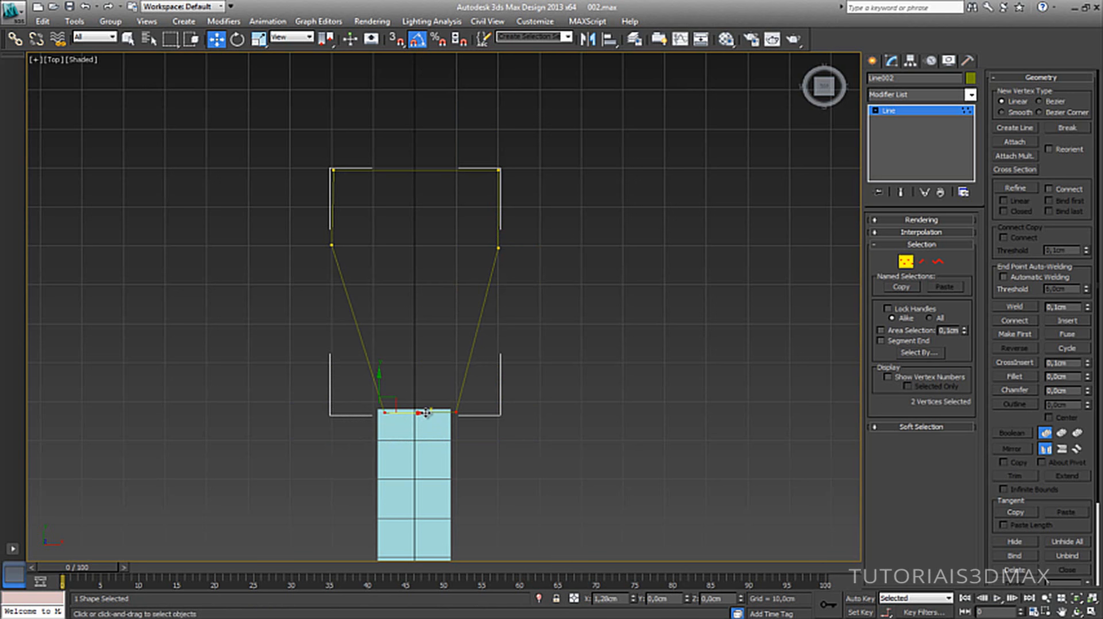
With grid snapping on, move the lower right side vertex to Y 250 cm and raise the two bottom vertices to Y 240 cm.
{"action": "left_click", "coordinate": [498, 248]}
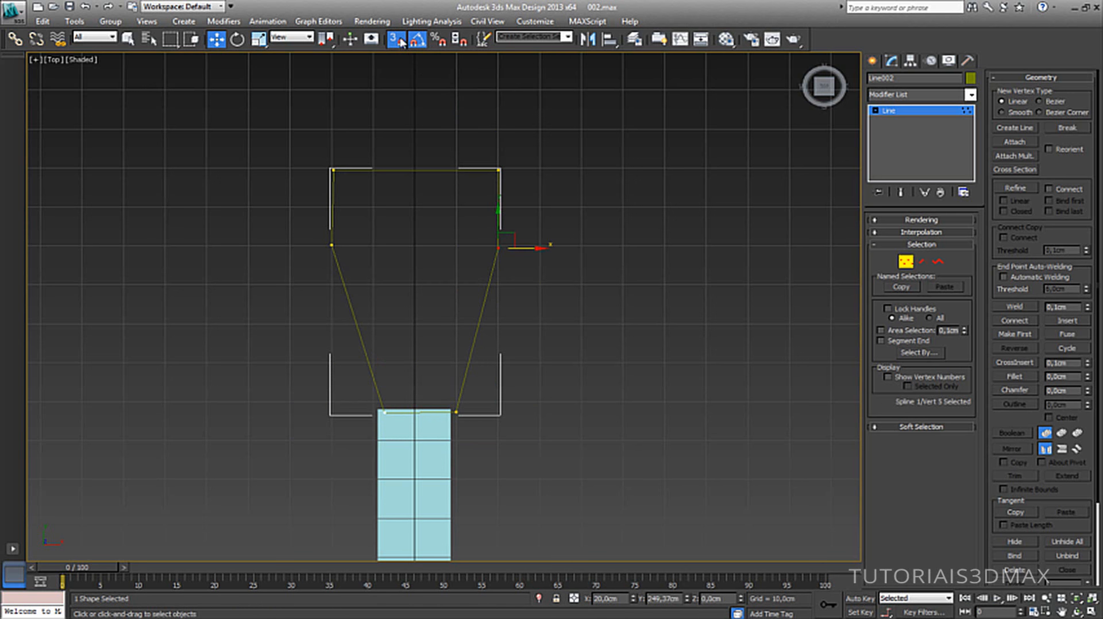
{"action": "left_click_drag", "start_coordinate": [500, 217], "coordinate": [497, 246]}
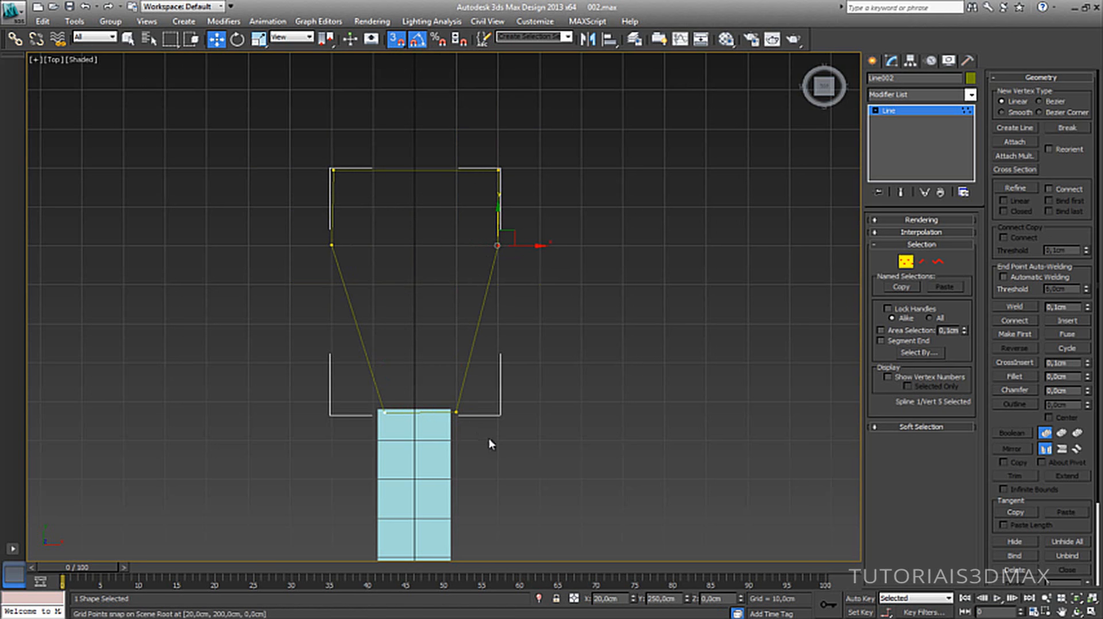
{"action": "left_click_drag", "start_coordinate": [489, 428], "coordinate": [391, 292]}
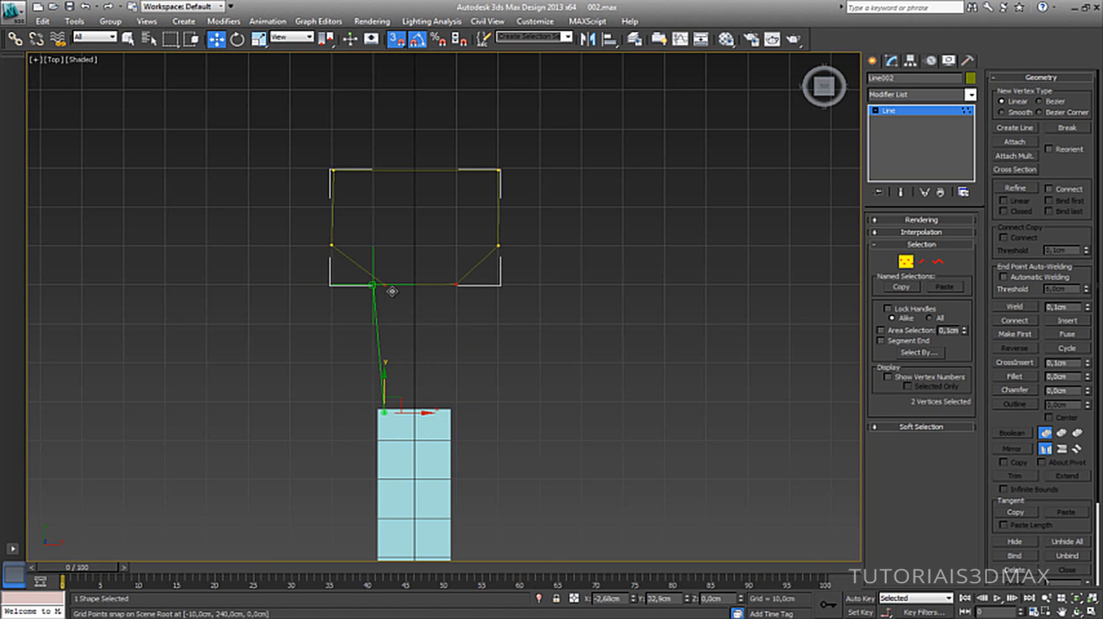
{"action": "left_click", "coordinate": [211, 332]}
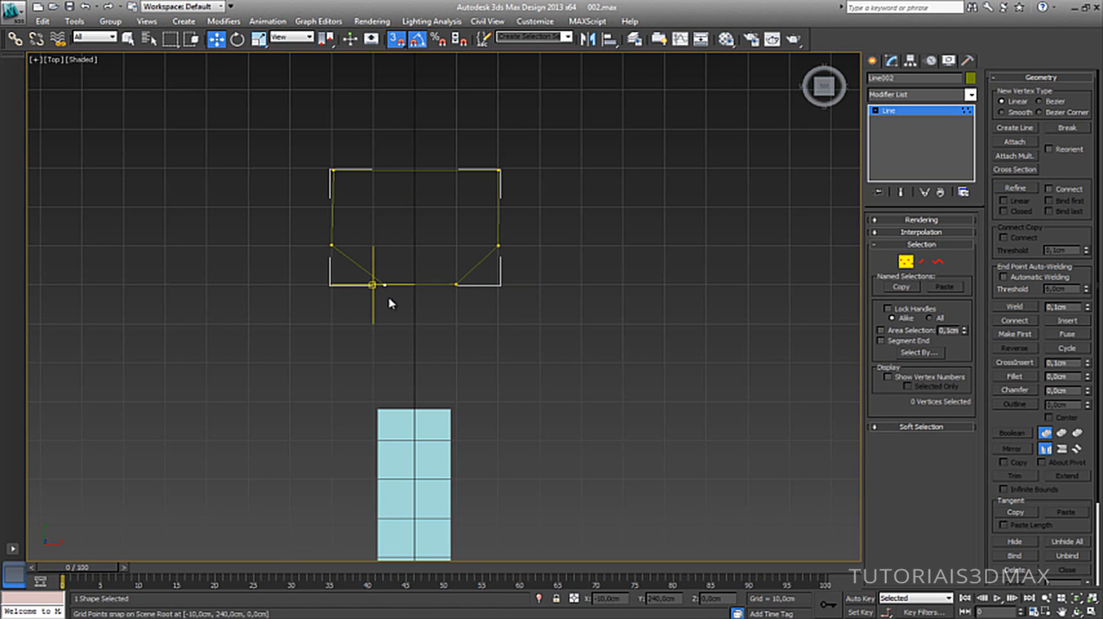
Snap the outline's bottom-left vertex to X -10 cm, Y 240 cm and its bottom-right vertex to X 10 cm, Y 240 cm.
{"action": "middle_click_drag", "start_coordinate": [389, 288], "coordinate": [389, 326]}
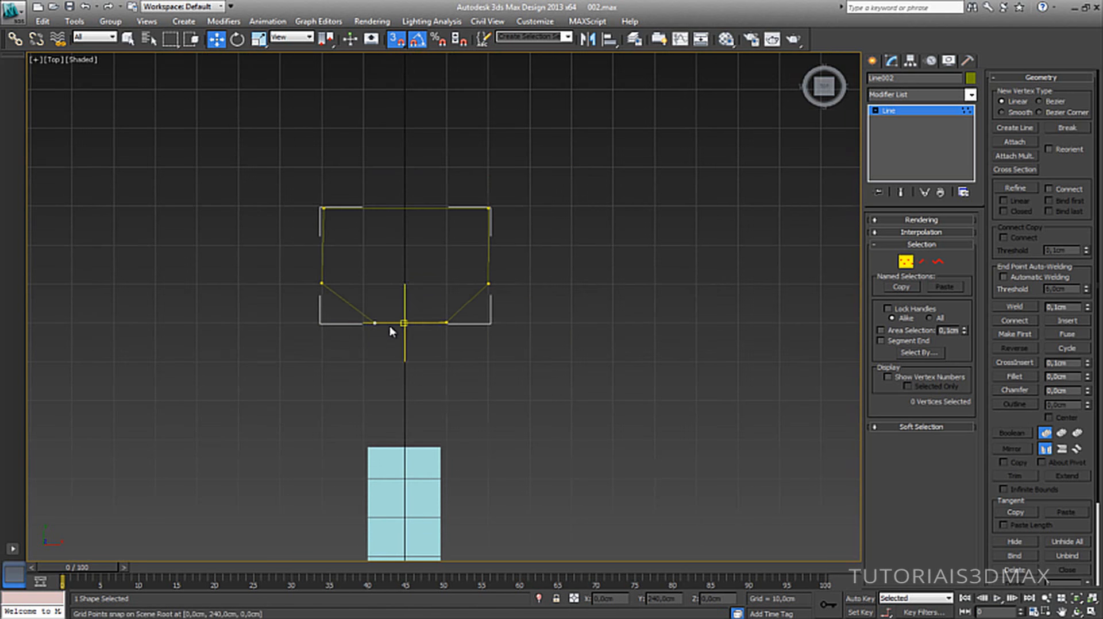
{"action": "scroll", "coordinate": [390, 325], "scroll_direction": "up", "scroll_amount": 3}
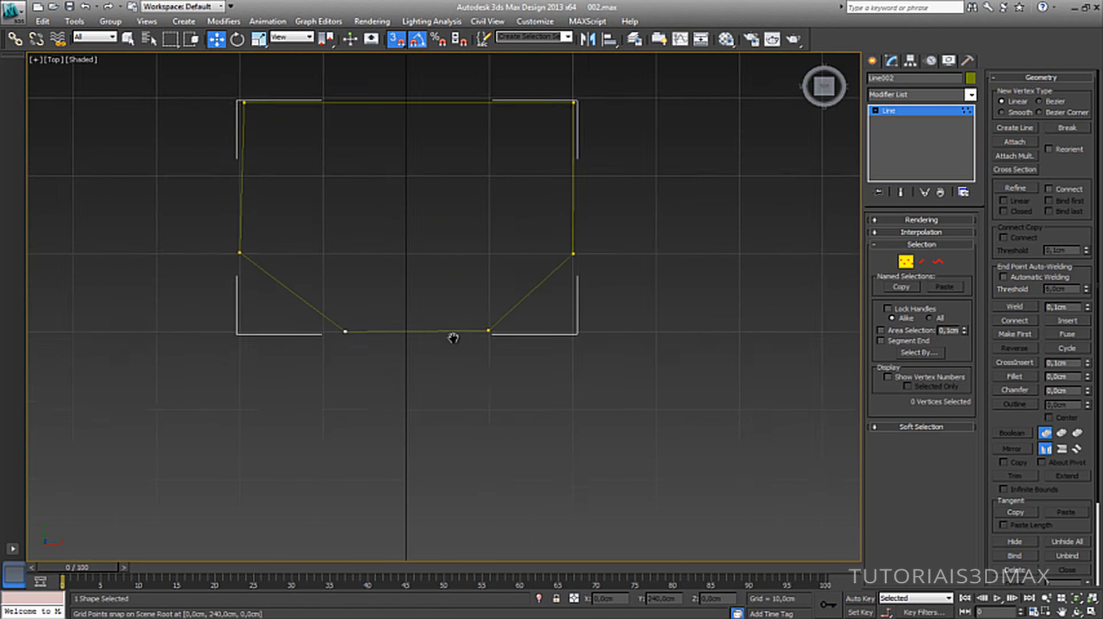
{"action": "left_click", "coordinate": [352, 321]}
{"action": "left_click_drag", "start_coordinate": [352, 321], "coordinate": [337, 325]}
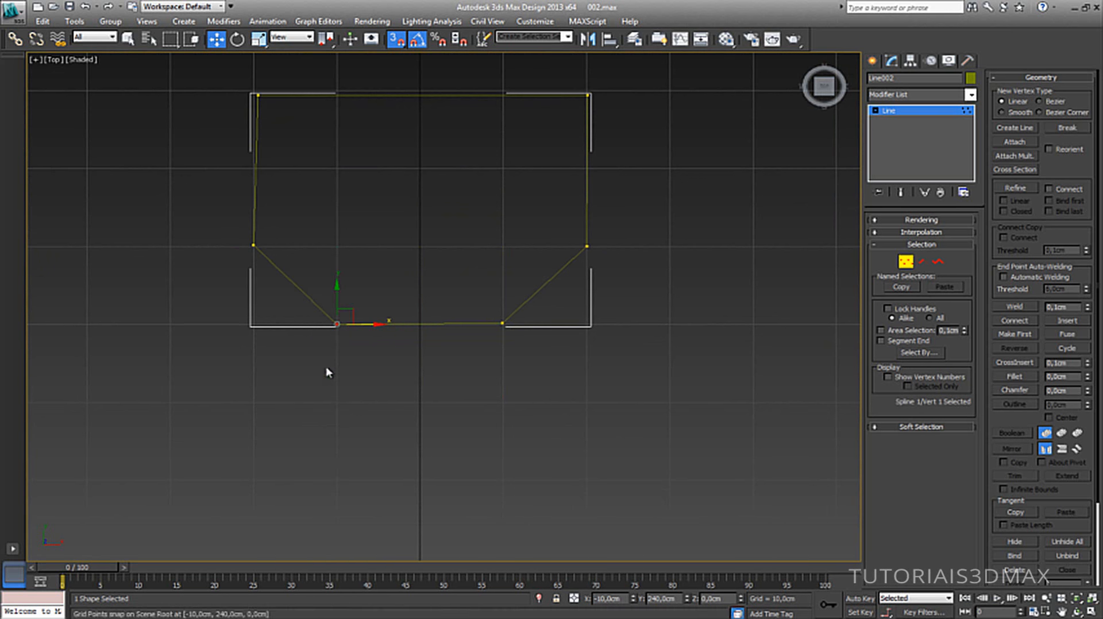
{"action": "left_click_drag", "start_coordinate": [485, 300], "coordinate": [533, 374]}
{"action": "left_click_drag", "start_coordinate": [517, 325], "coordinate": [507, 303]}
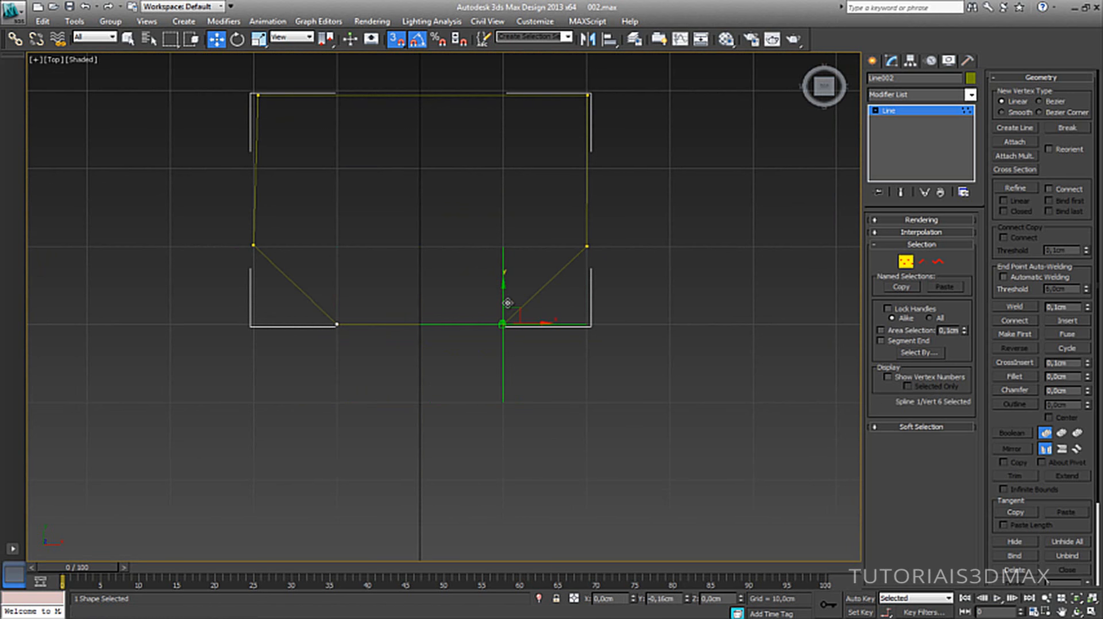
{"action": "left_click", "coordinate": [465, 402]}
Snap the headstock outline's top-left vertex along the X axis to X -20 cm.
{"action": "middle_click_drag", "start_coordinate": [255, 107], "coordinate": [298, 228]}
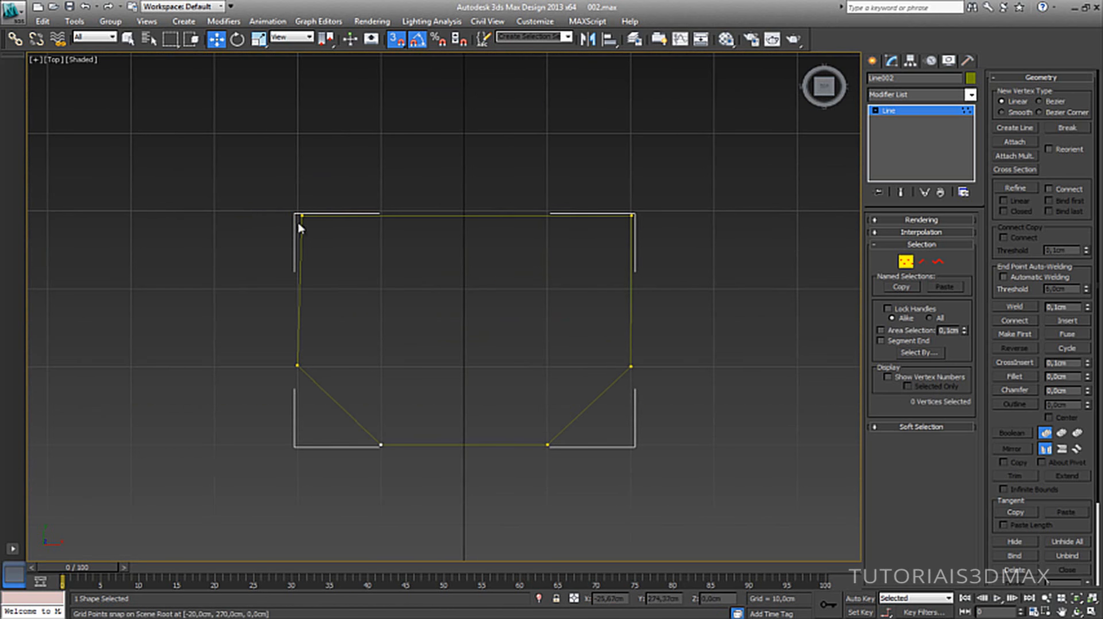
{"action": "left_click", "coordinate": [301, 217]}
{"action": "left_click_drag", "start_coordinate": [268, 213], "coordinate": [180, 212]}
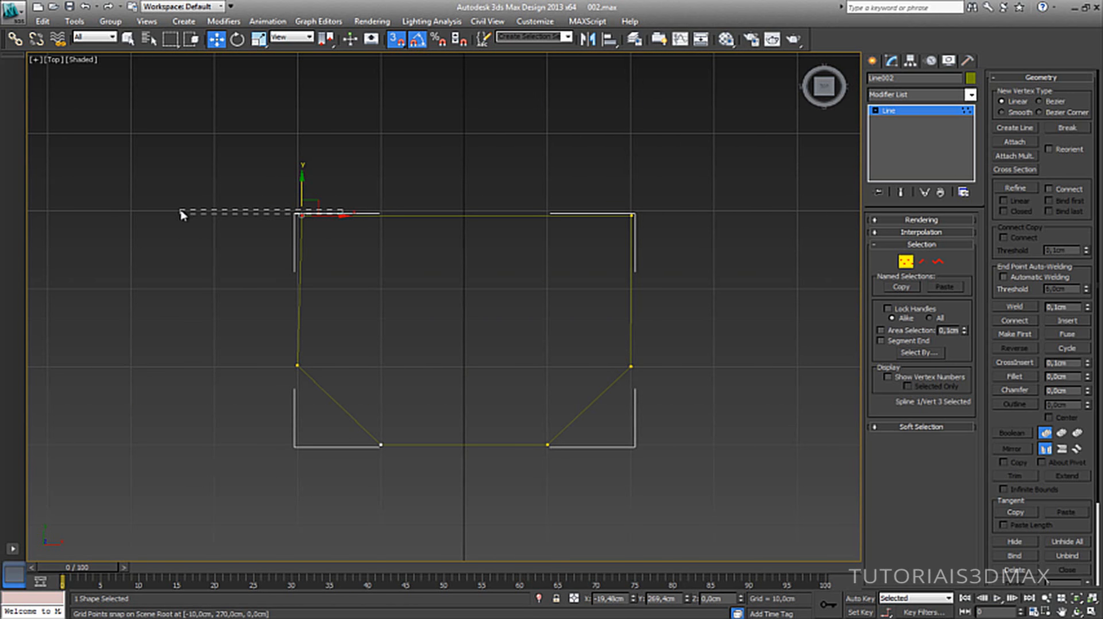
{"action": "left_click_drag", "start_coordinate": [224, 161], "coordinate": [401, 322]}
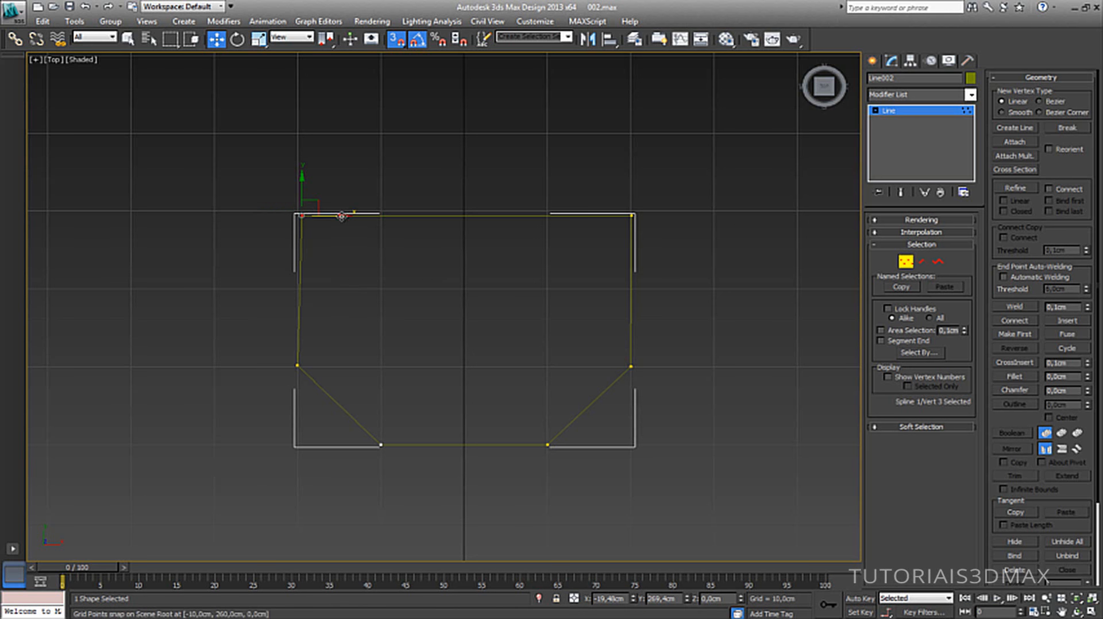
{"action": "left_click_drag", "start_coordinate": [341, 217], "coordinate": [337, 216]}
Snap the outline's top-right and top-left vertices vertically to the grid at Y 270 cm.
{"action": "left_click", "coordinate": [632, 216]}
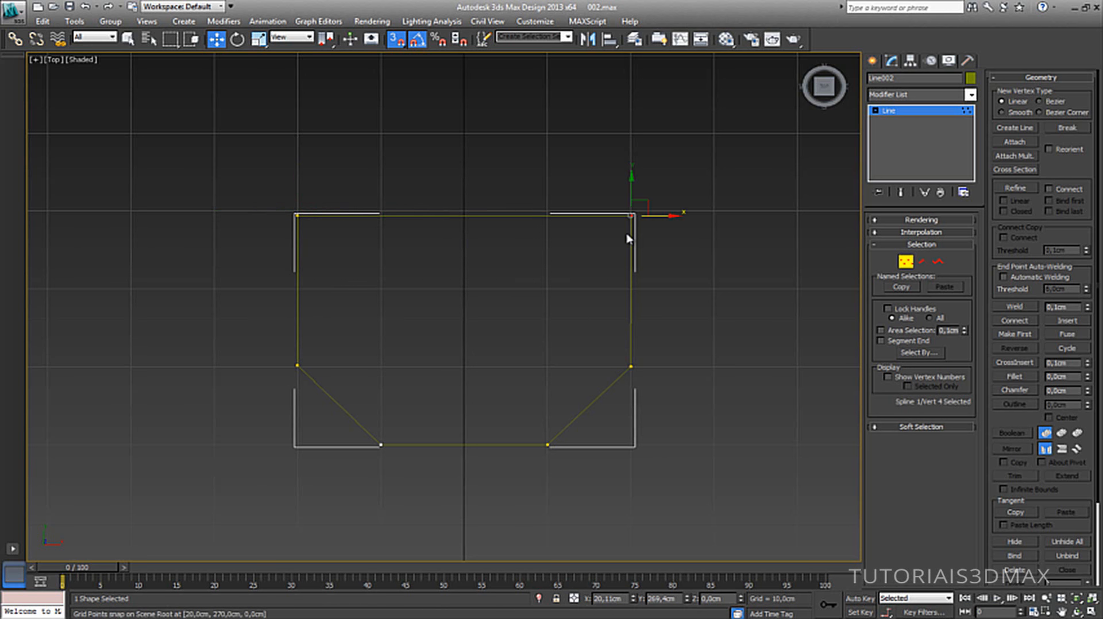
{"action": "mouse_move", "coordinate": [633, 189]}
{"action": "left_mouse_down"}
{"action": "mouse_move", "coordinate": [631, 107]}
{"action": "mouse_move", "coordinate": [632, 184]}
{"action": "left_mouse_up"}
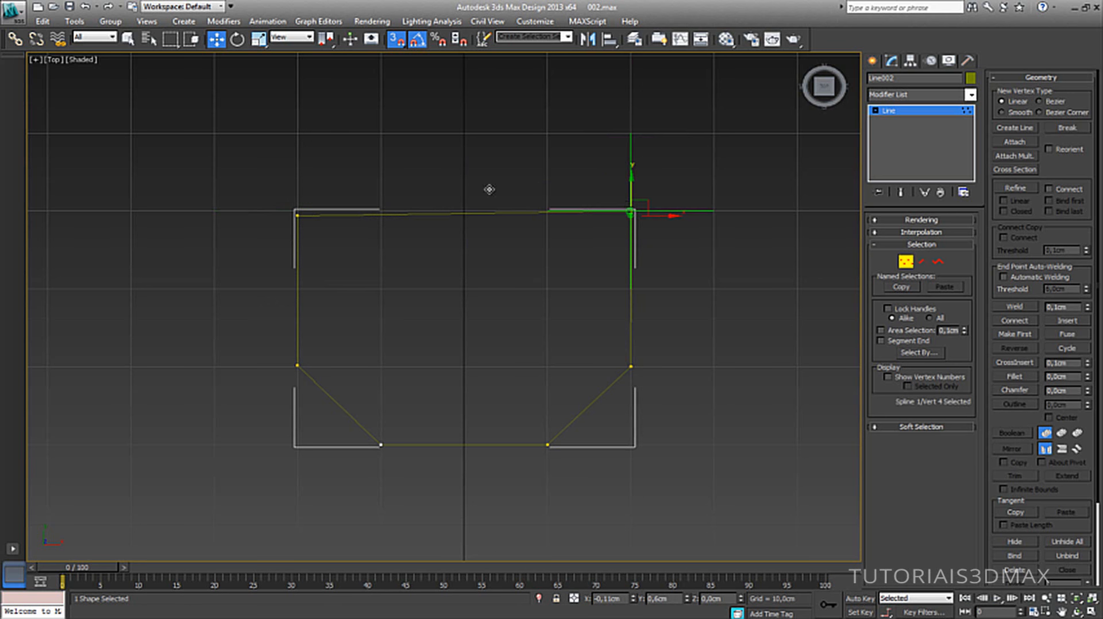
{"action": "left_click", "coordinate": [295, 211]}
{"action": "mouse_move", "coordinate": [297, 197]}
{"action": "left_mouse_down"}
{"action": "mouse_move", "coordinate": [297, 167]}
{"action": "mouse_move", "coordinate": [297, 196]}
{"action": "left_mouse_up"}
{"action": "left_click", "coordinate": [211, 247]}
Lower the headstock outline's two bottom vertices to Y 210 cm, just above the end of the neck.
{"action": "middle_click_drag", "start_coordinate": [455, 337], "coordinate": [394, 283]}
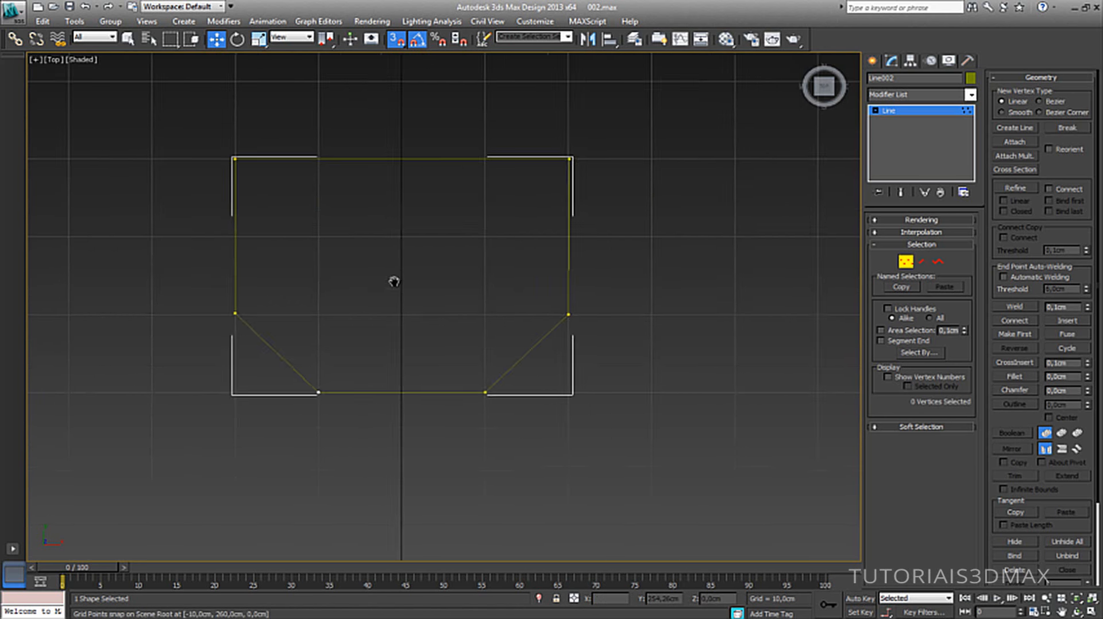
{"action": "scroll", "coordinate": [395, 286], "scroll_direction": "down", "scroll_amount": 3}
{"action": "scroll", "coordinate": [397, 287], "scroll_direction": "down", "scroll_amount": 2}
{"action": "left_click_drag", "start_coordinate": [374, 369], "coordinate": [492, 327]}
{"action": "left_click_drag", "start_coordinate": [399, 303], "coordinate": [393, 417]}
{"action": "scroll", "coordinate": [433, 422], "scroll_direction": "up", "scroll_amount": 4}
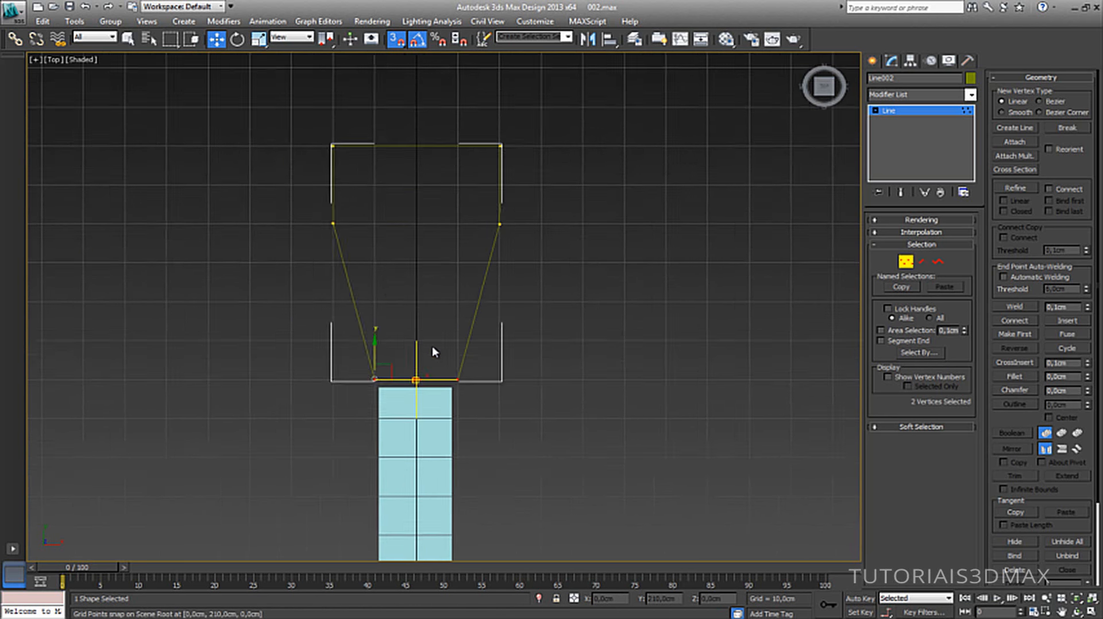
{"action": "mouse_move", "coordinate": [371, 357]}
{"action": "left_mouse_down"}
{"action": "mouse_move", "coordinate": [365, 419]}
{"action": "mouse_move", "coordinate": [368, 362]}
{"action": "left_mouse_up"}
{"action": "scroll", "coordinate": [374, 381], "scroll_direction": "down", "scroll_amount": 4}
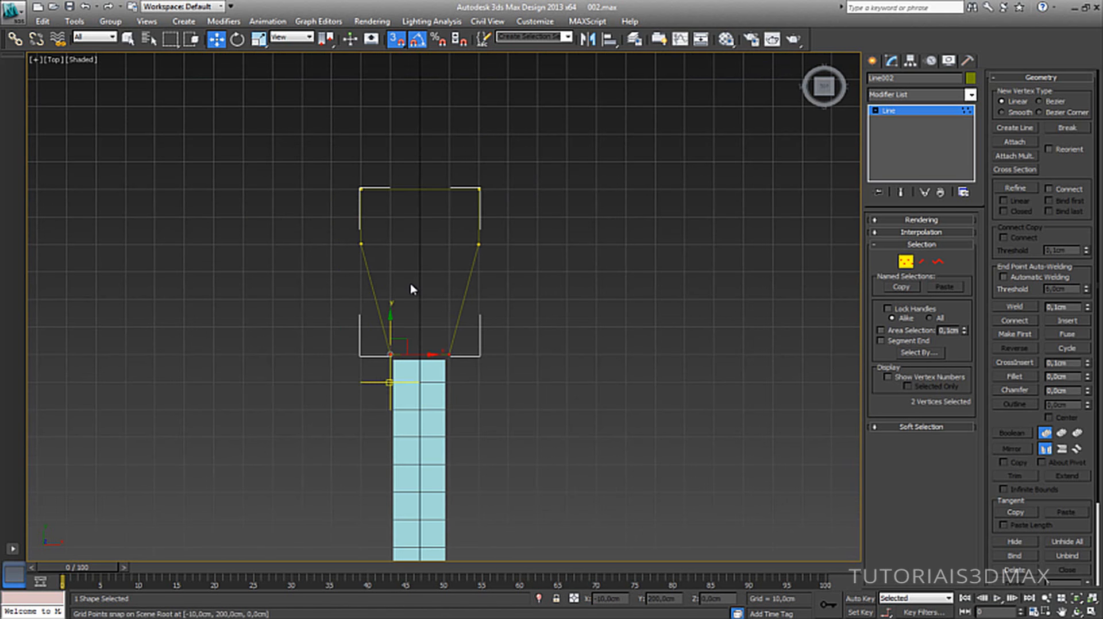
{"action": "middle_click_drag", "start_coordinate": [410, 284], "coordinate": [440, 295]}
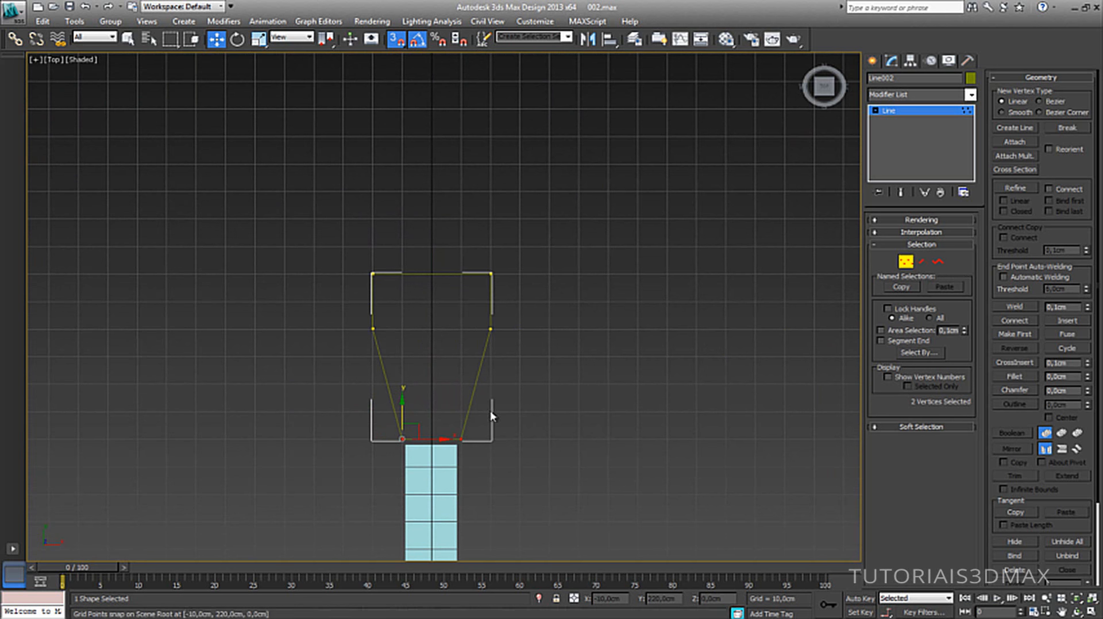
Fillet the headstock outline's two top corners together.
{"action": "left_click", "coordinate": [1015, 377]}
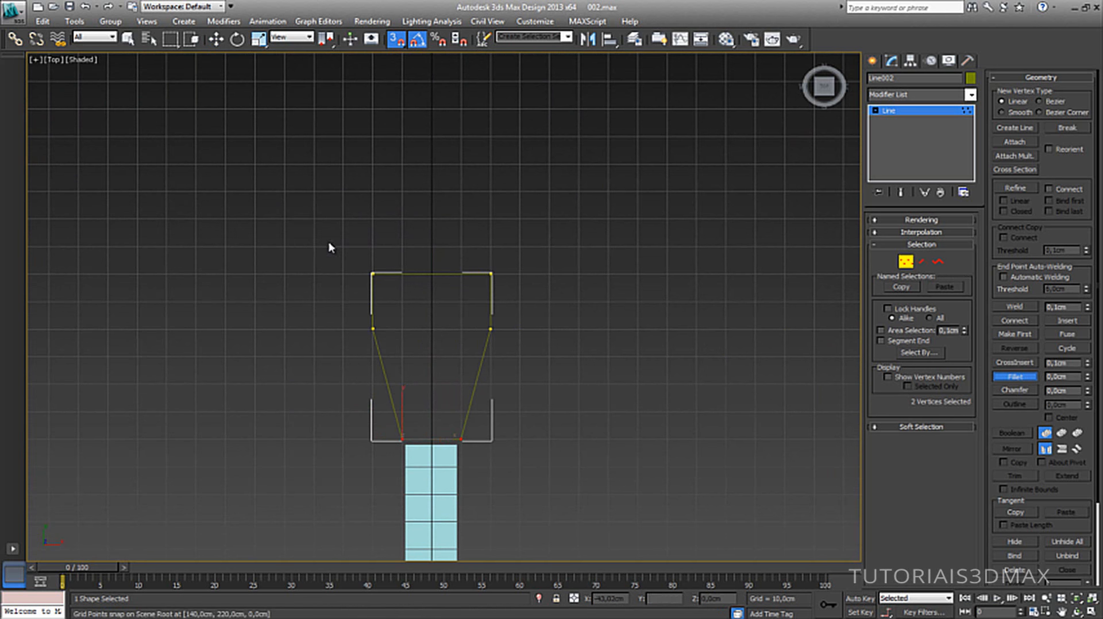
{"action": "left_click_drag", "start_coordinate": [303, 233], "coordinate": [563, 300]}
{"action": "left_click_drag", "start_coordinate": [486, 277], "coordinate": [487, 251]}
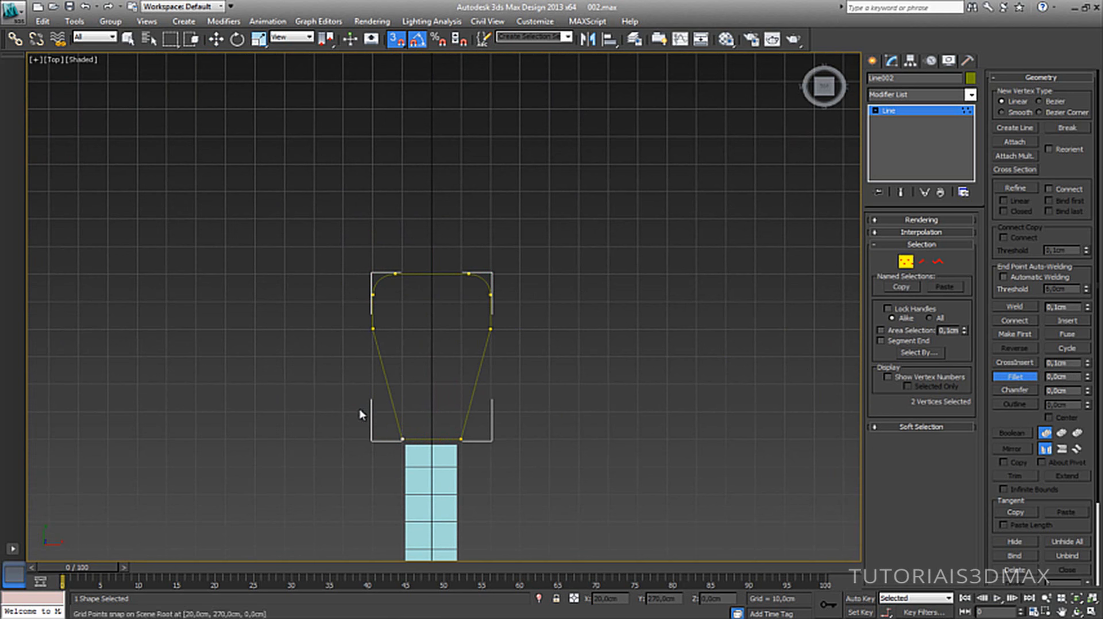
Fillet the outline's two bottom corners, and round its two side vertices by about 7.3 cm.
{"action": "left_click_drag", "start_coordinate": [364, 413], "coordinate": [509, 462]}
{"action": "left_click_drag", "start_coordinate": [463, 433], "coordinate": [459, 423]}
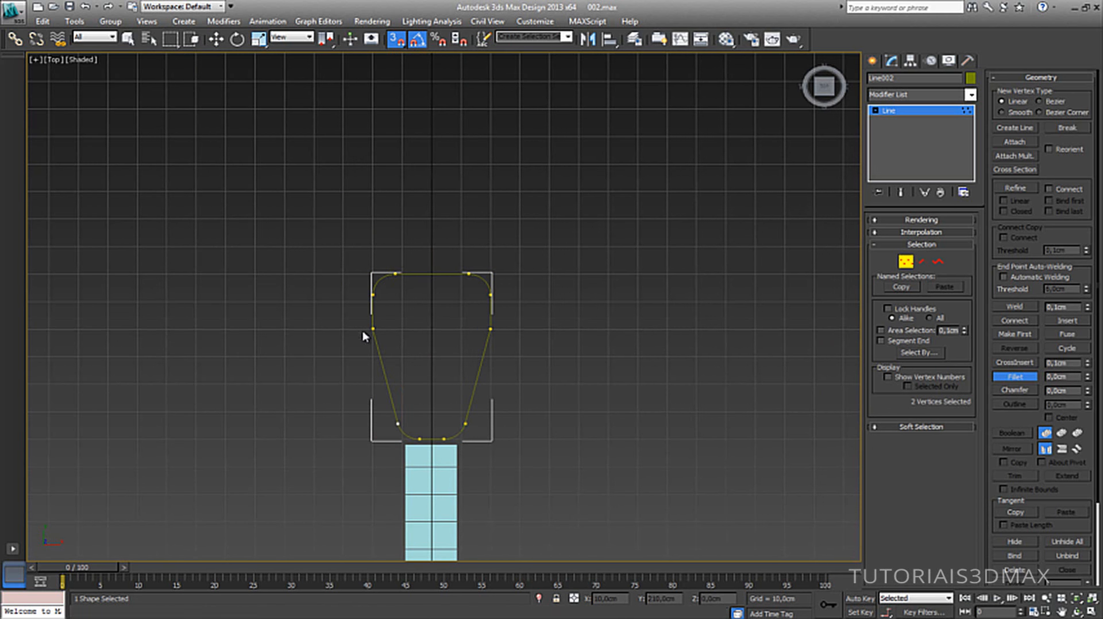
{"action": "left_click_drag", "start_coordinate": [358, 319], "coordinate": [492, 325]}
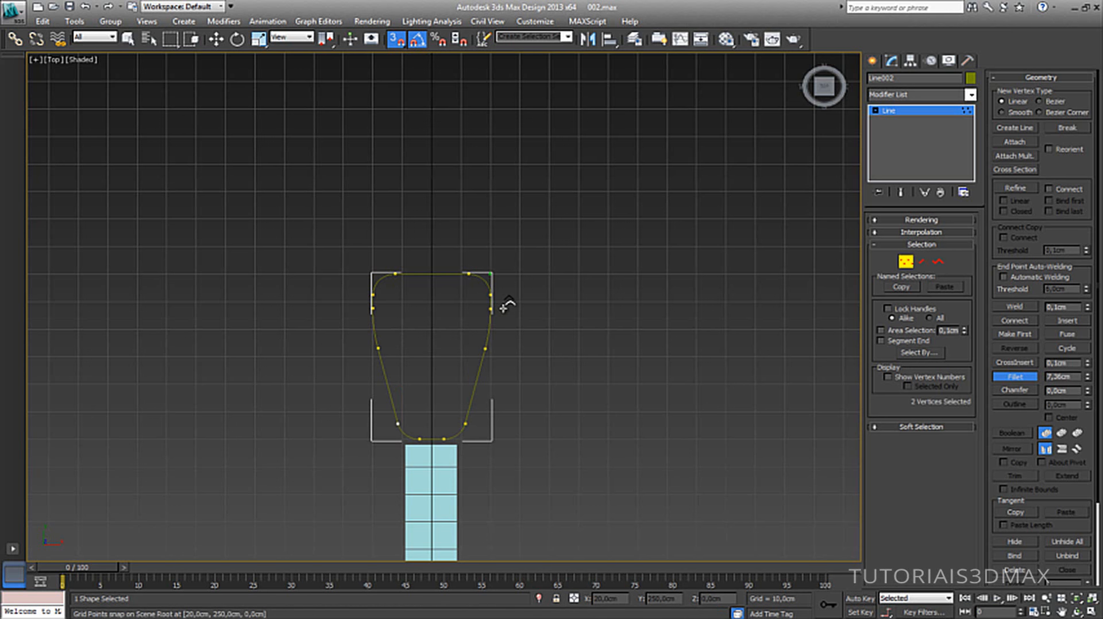
{"action": "left_click_drag", "start_coordinate": [505, 307], "coordinate": [504, 307]}
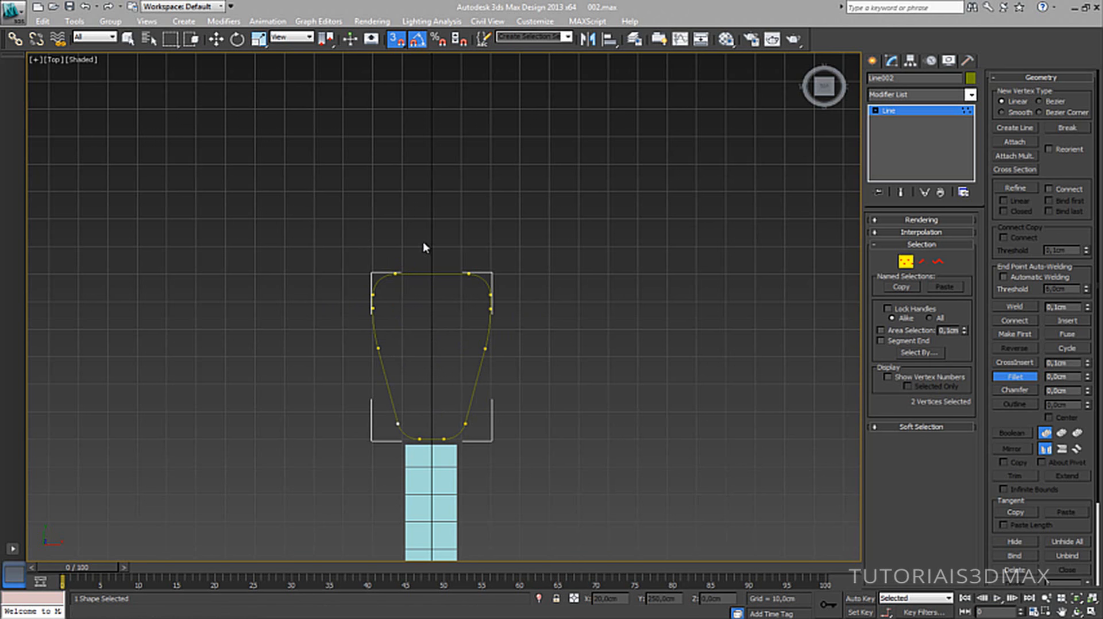
Turn off snapping and raise the headstock outline's two top vertices to about Y 274.7 cm.
{"action": "left_click_drag", "start_coordinate": [350, 230], "coordinate": [486, 289]}
{"action": "scroll", "coordinate": [413, 345], "scroll_direction": "down", "scroll_amount": 4}
{"action": "middle_click_drag", "start_coordinate": [396, 316], "coordinate": [379, 29]}
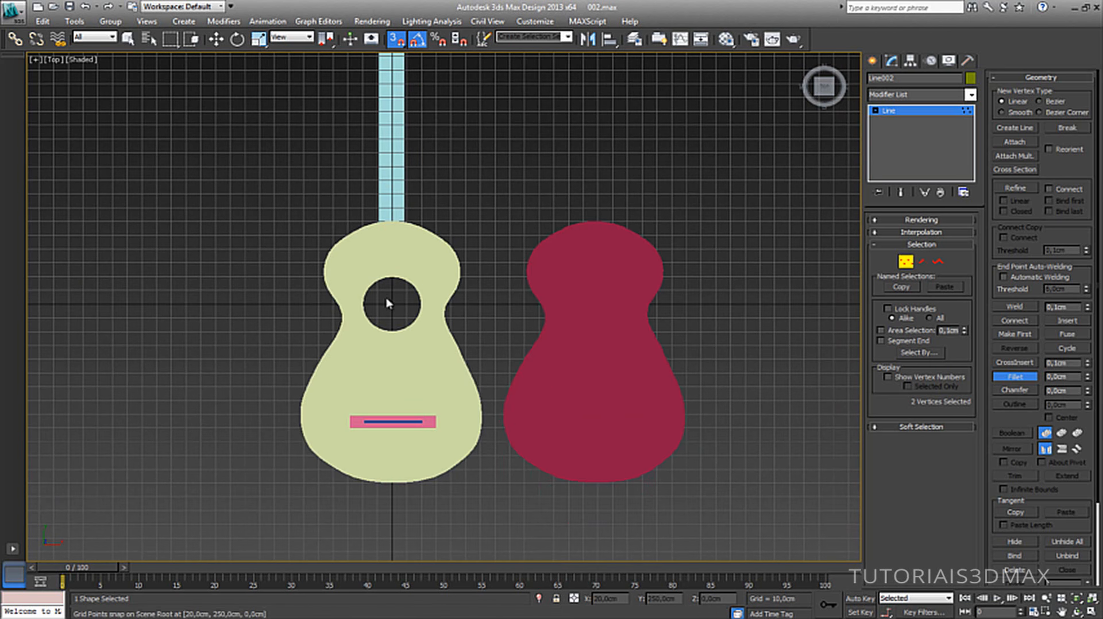
{"action": "middle_click_drag", "start_coordinate": [393, 190], "coordinate": [403, 517]}
{"action": "middle_click_drag", "start_coordinate": [425, 325], "coordinate": [443, 394]}
{"action": "scroll", "coordinate": [441, 340], "scroll_direction": "up", "scroll_amount": 2}
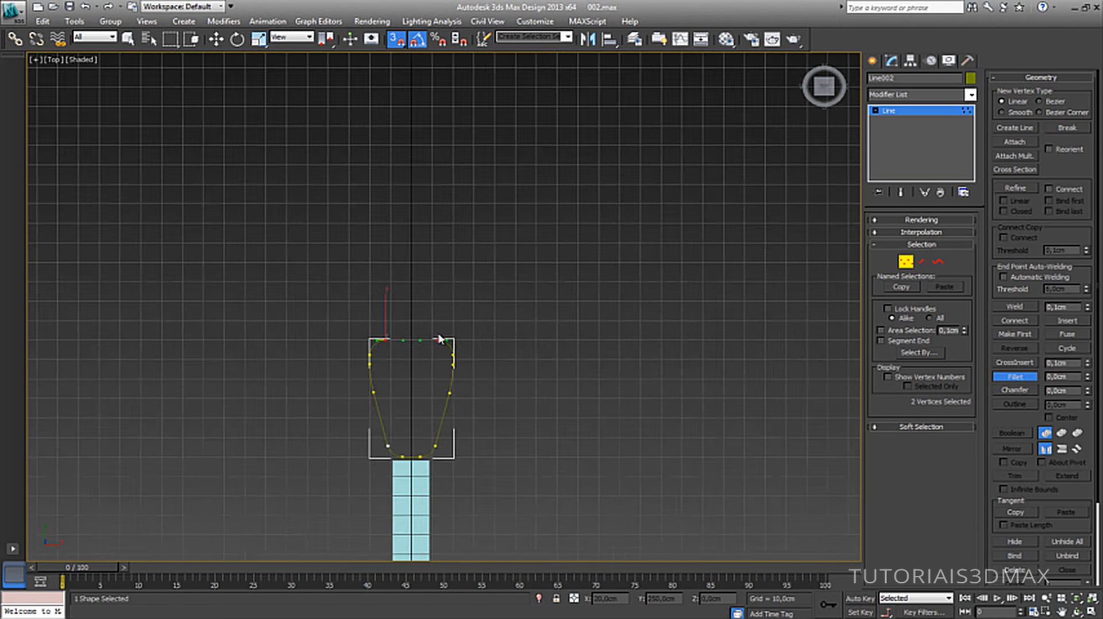
{"action": "middle_click_drag", "start_coordinate": [441, 345], "coordinate": [475, 295]}
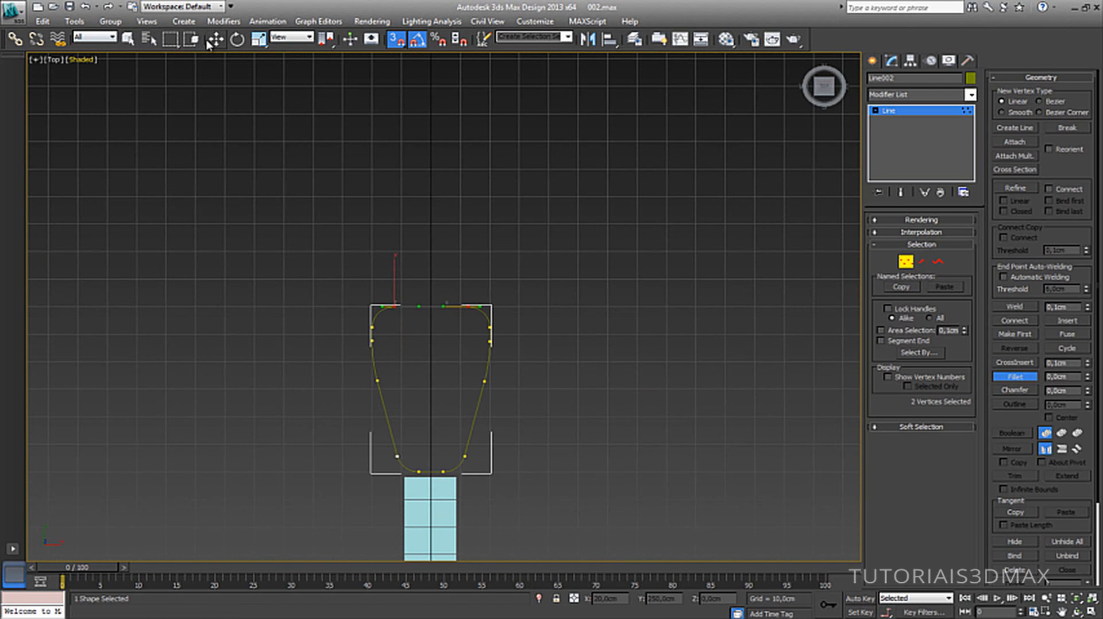
{"action": "key", "text": "w"}
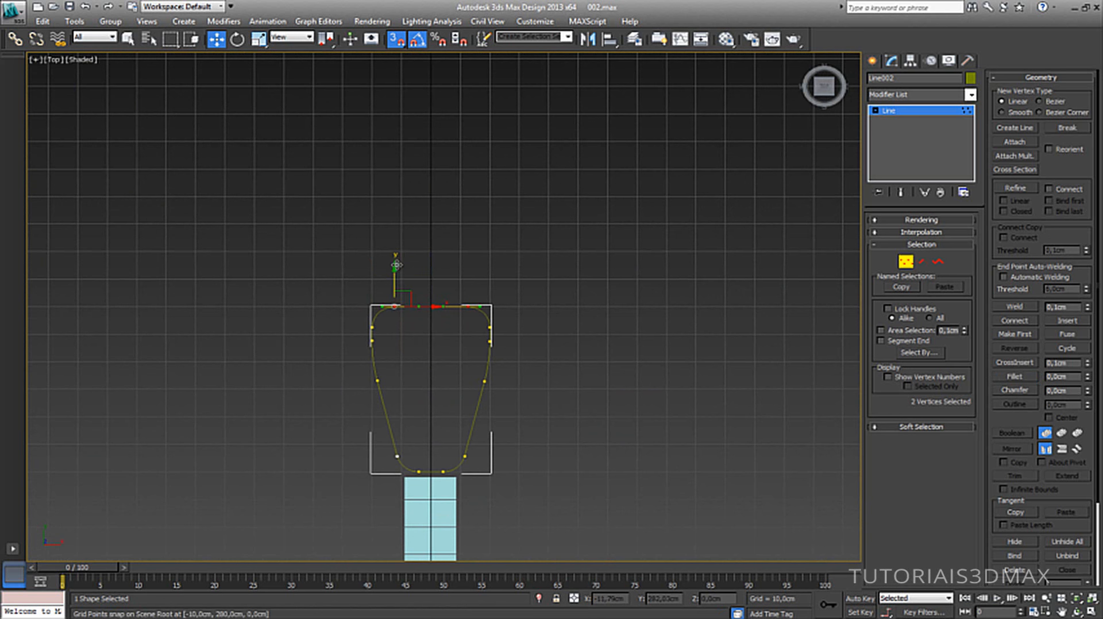
{"action": "mouse_move", "coordinate": [397, 276]}
{"action": "left_mouse_down"}
{"action": "mouse_move", "coordinate": [396, 252]}
{"action": "mouse_move", "coordinate": [400, 293]}
{"action": "left_mouse_up"}
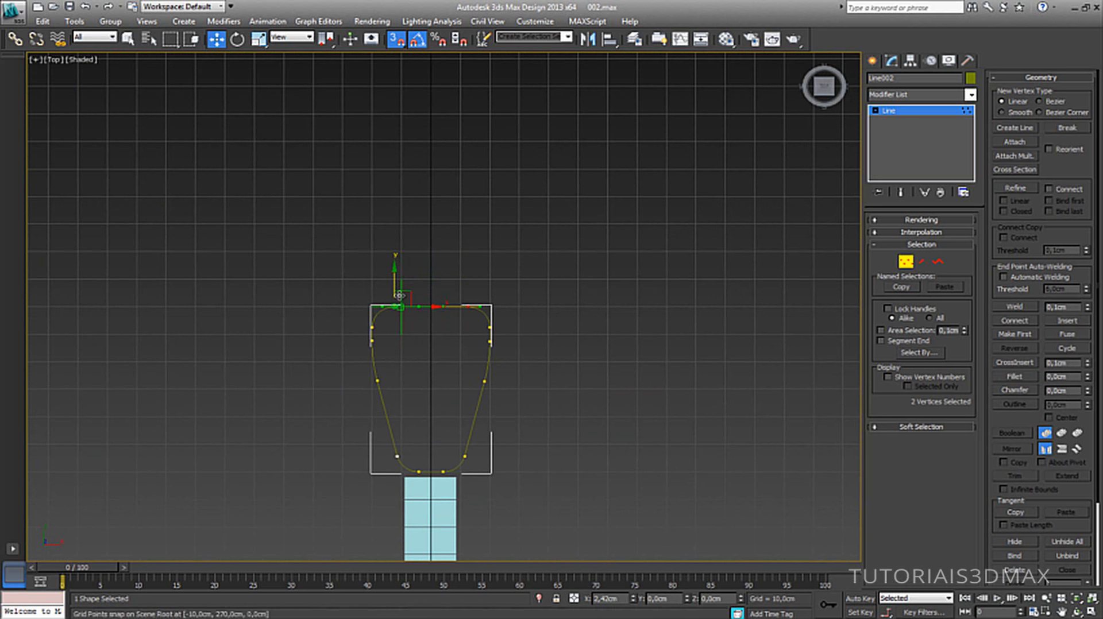
{"action": "left_click", "coordinate": [396, 40]}
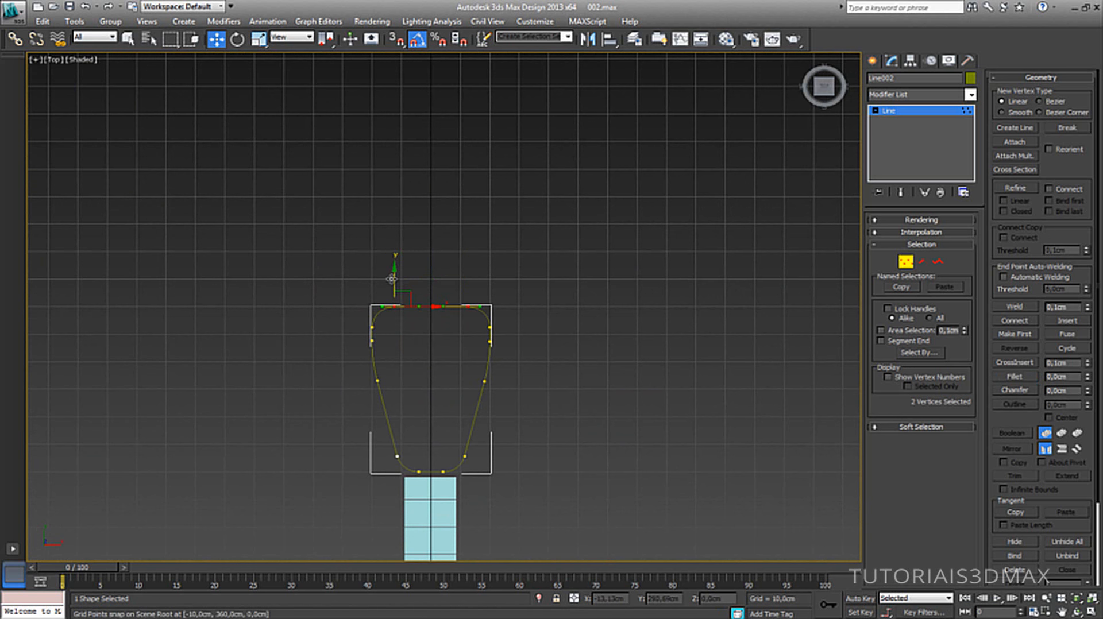
{"action": "left_click_drag", "start_coordinate": [393, 280], "coordinate": [436, 260]}
{"action": "left_click", "coordinate": [436, 261]}
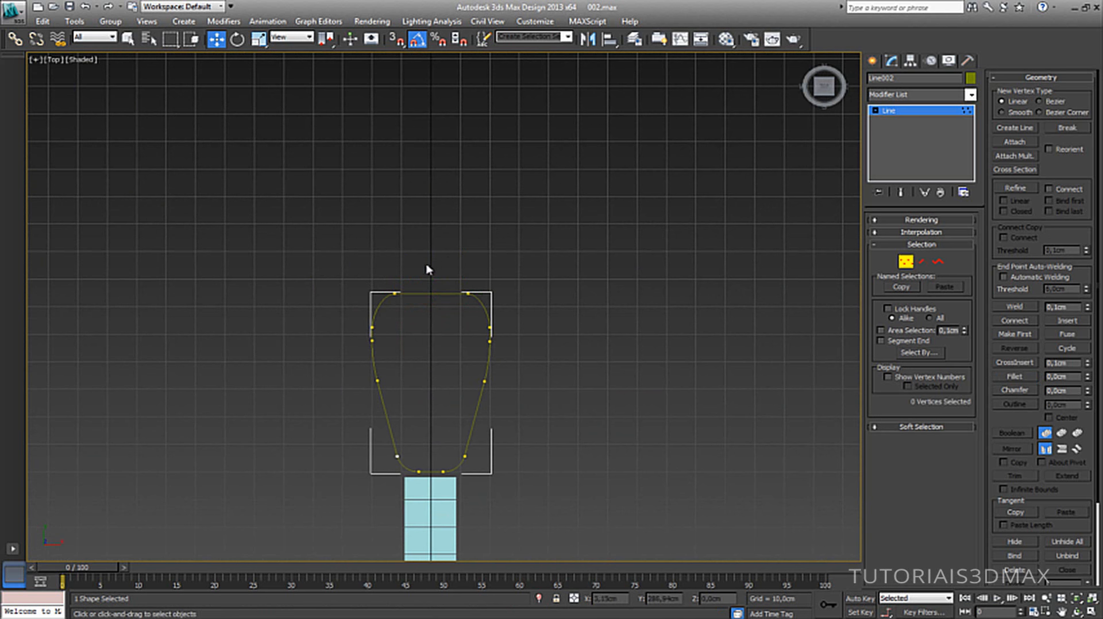
Move the outline's two top vertices inward symmetrically and raise the two uppermost side vertices slightly.
{"action": "left_click_drag", "start_coordinate": [379, 285], "coordinate": [476, 295]}
{"action": "left_click", "coordinate": [472, 278]}
{"action": "left_click", "coordinate": [467, 294]}
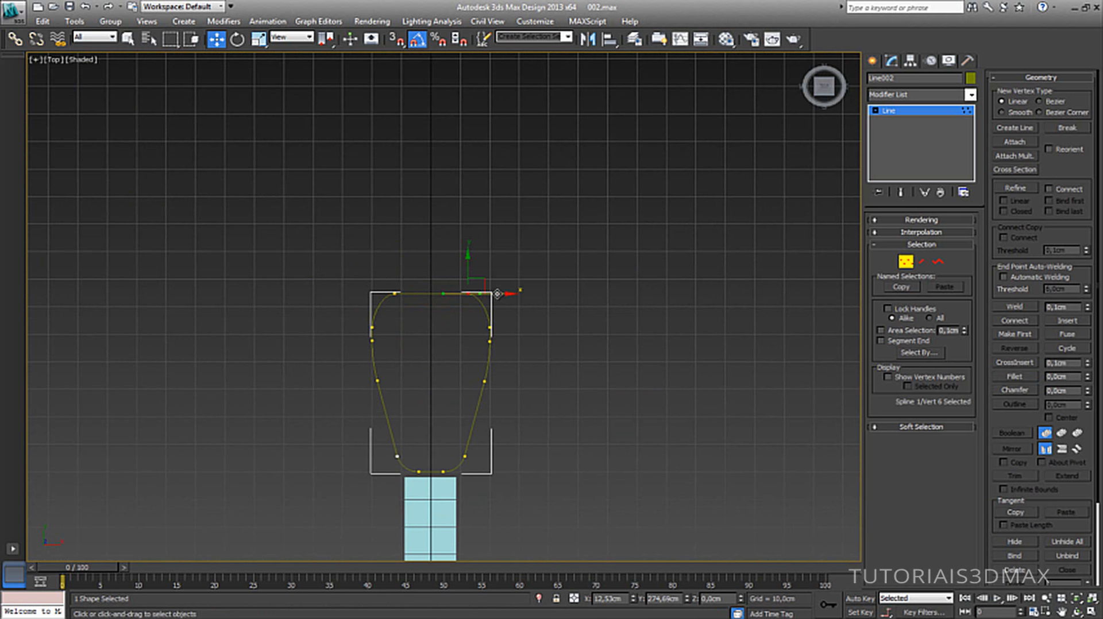
{"action": "left_click_drag", "start_coordinate": [498, 294], "coordinate": [485, 293]}
{"action": "left_click_drag", "start_coordinate": [396, 294], "coordinate": [510, 334]}
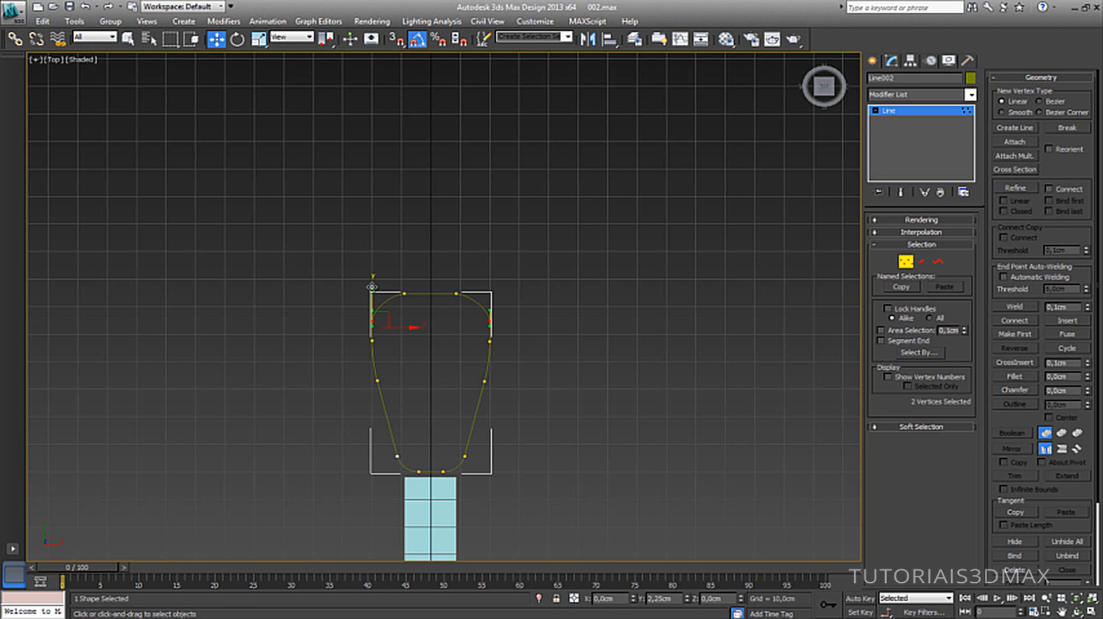
{"action": "left_click", "coordinate": [382, 233]}
{"action": "middle_click_drag", "start_coordinate": [426, 312], "coordinate": [423, 278]}
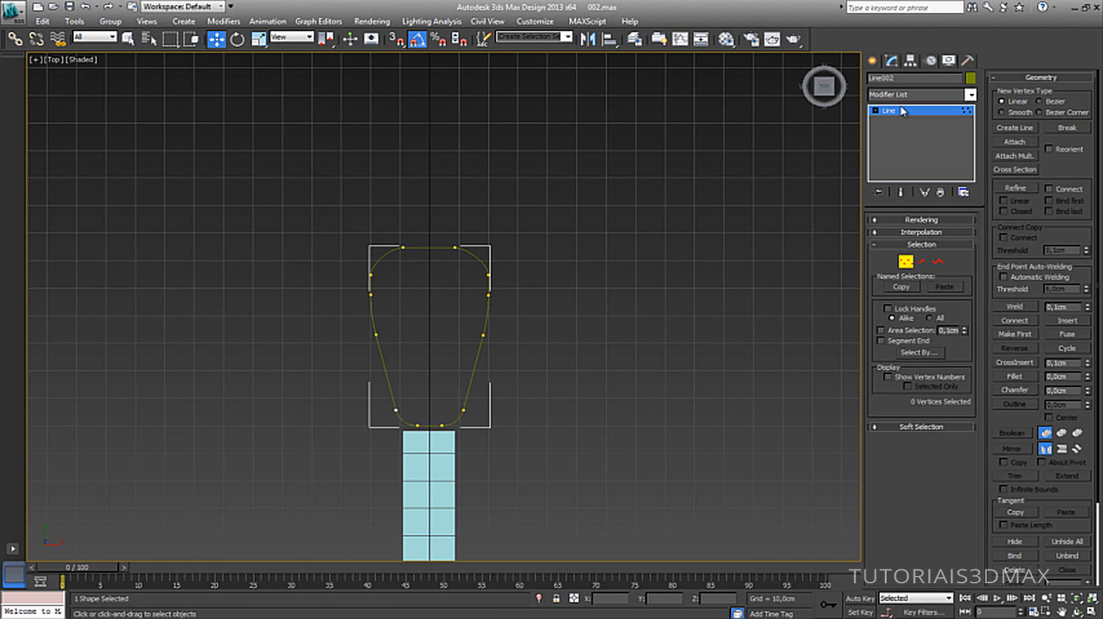
Draw a rectangle spline about 42 cm long and 9.6 cm wide beside the headstock outline.
{"action": "left_click", "coordinate": [872, 60]}
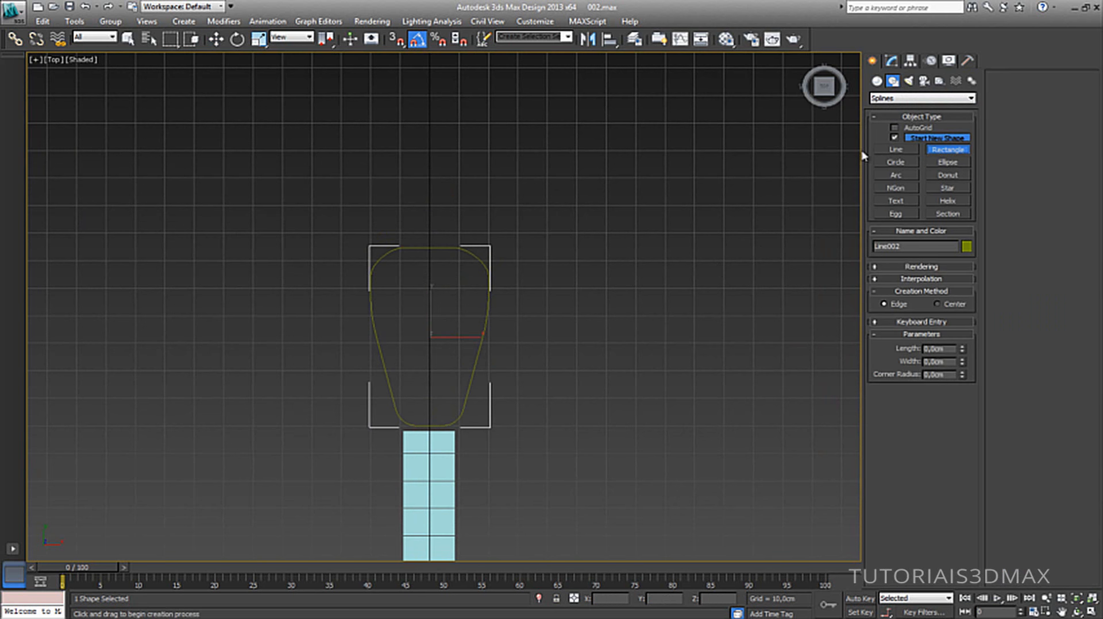
{"action": "middle_click_drag", "start_coordinate": [622, 262], "coordinate": [630, 242]}
{"action": "left_click_drag", "start_coordinate": [564, 247], "coordinate": [591, 362]}
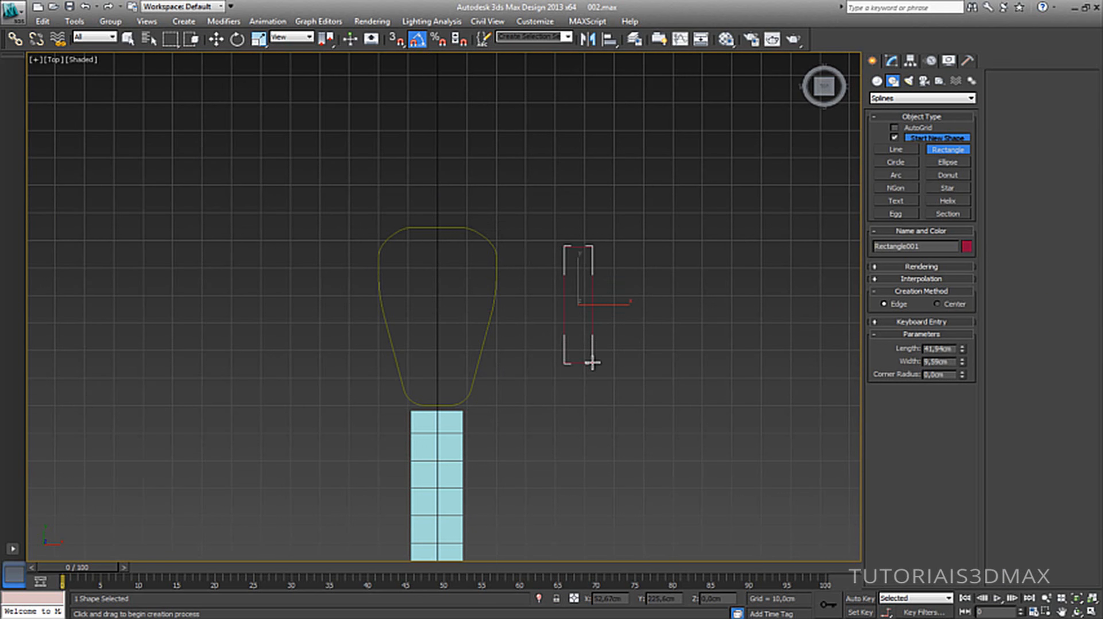
Move the rectangle along X into the left half of the headstock outline, at about X -6.6 cm.
{"action": "key", "text": "w"}
{"action": "left_click_drag", "start_coordinate": [611, 305], "coordinate": [432, 308]}
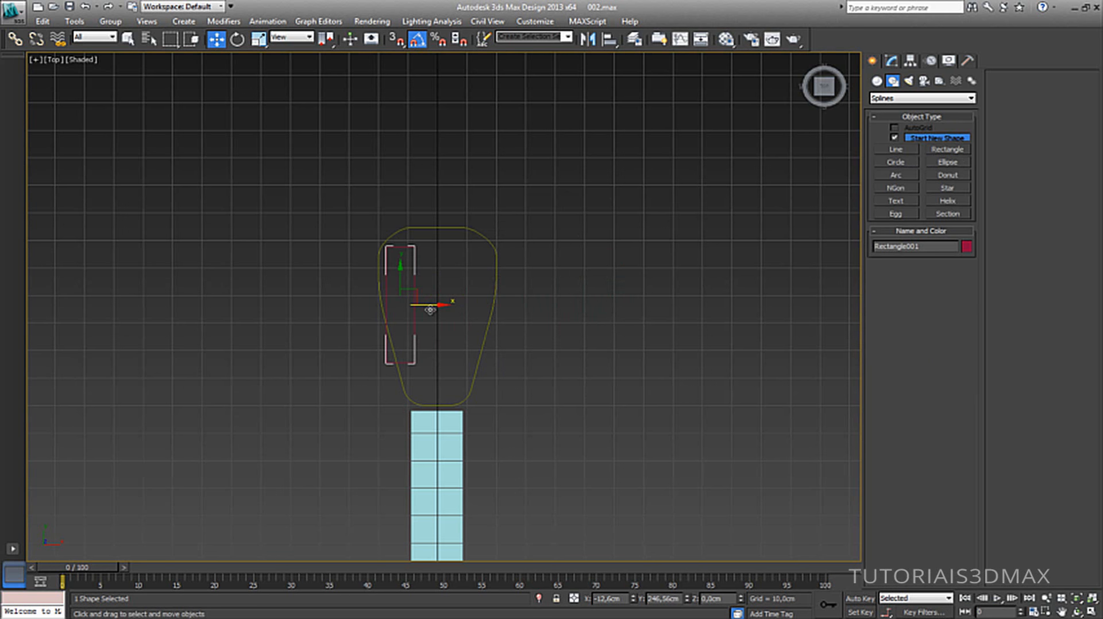
{"action": "scroll", "coordinate": [431, 309], "scroll_direction": "up", "scroll_amount": 2}
{"action": "middle_click_drag", "start_coordinate": [433, 309], "coordinate": [457, 289]}
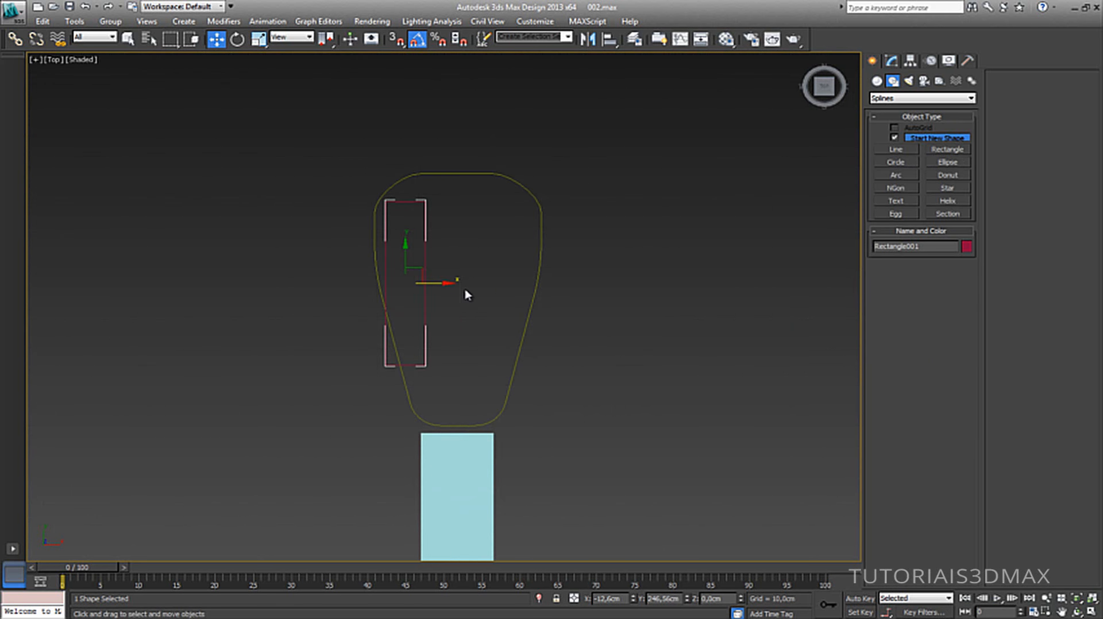
{"action": "scroll", "coordinate": [462, 345], "scroll_direction": "up", "scroll_amount": 3}
{"action": "left_click_drag", "start_coordinate": [418, 330], "coordinate": [468, 332]}
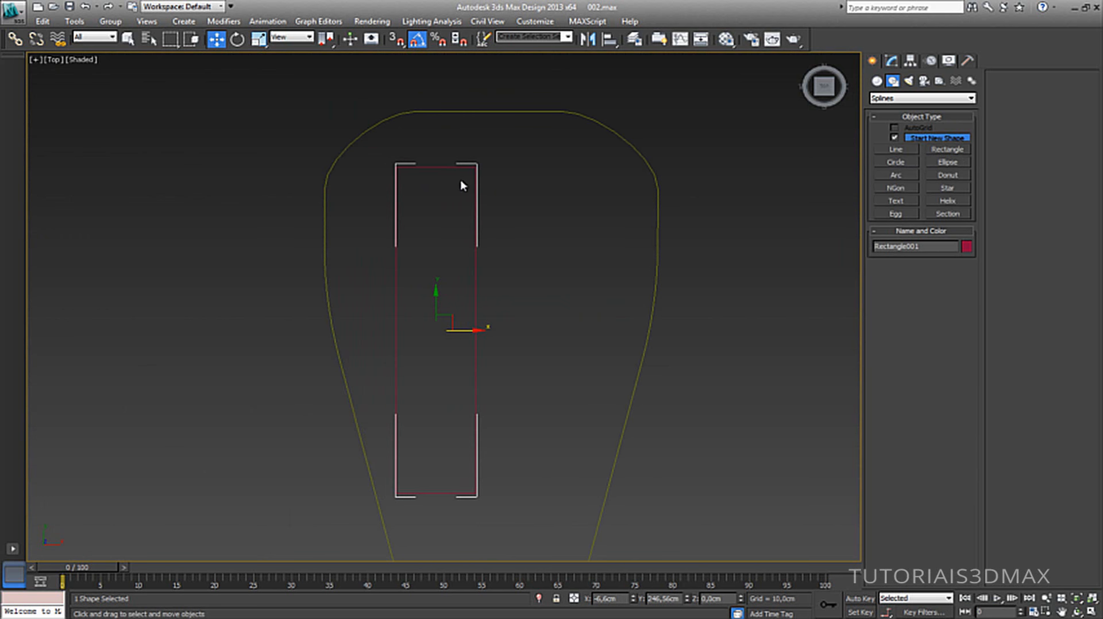
Convert the rectangle inside the headstock outline to an editable spline.
{"action": "right_click", "coordinate": [476, 181]}
{"action": "mouse_move", "coordinate": [523, 290]}
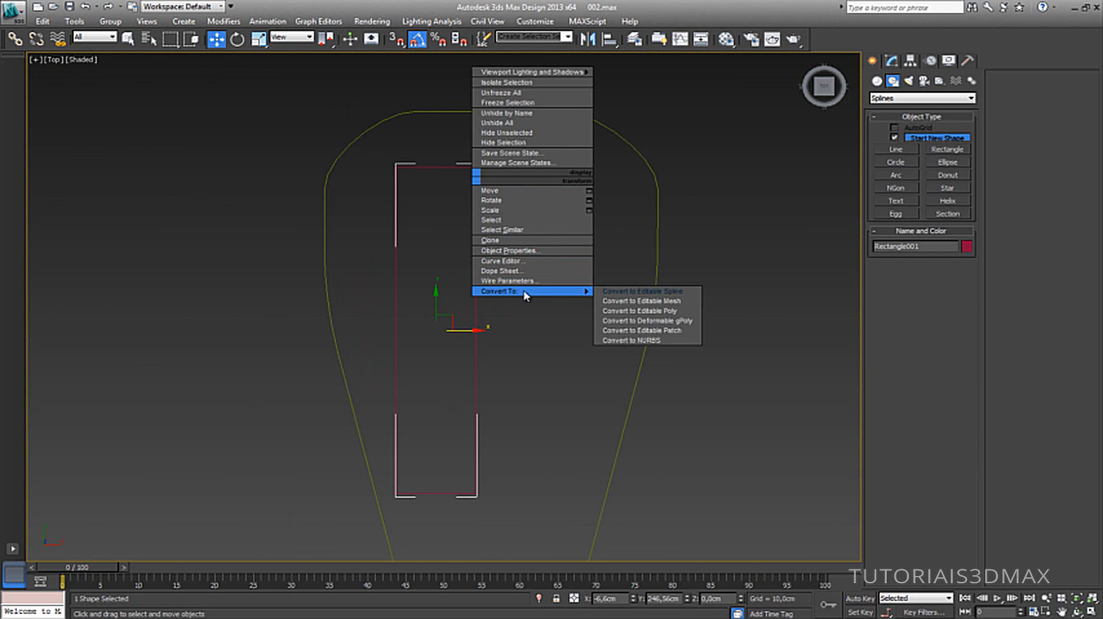
{"action": "left_click", "coordinate": [666, 293]}
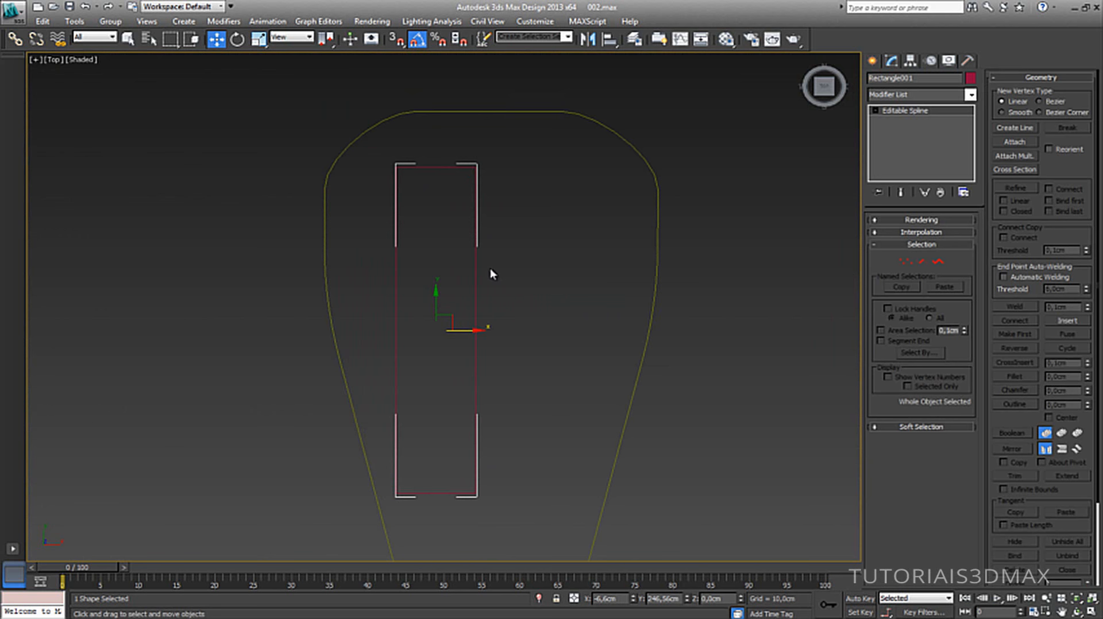
Fillet all four vertices of the rectangle so that both short ends are fully rounded into a slot.
{"action": "left_click", "coordinate": [906, 262]}
{"action": "middle_click_drag", "start_coordinate": [446, 239], "coordinate": [456, 207]}
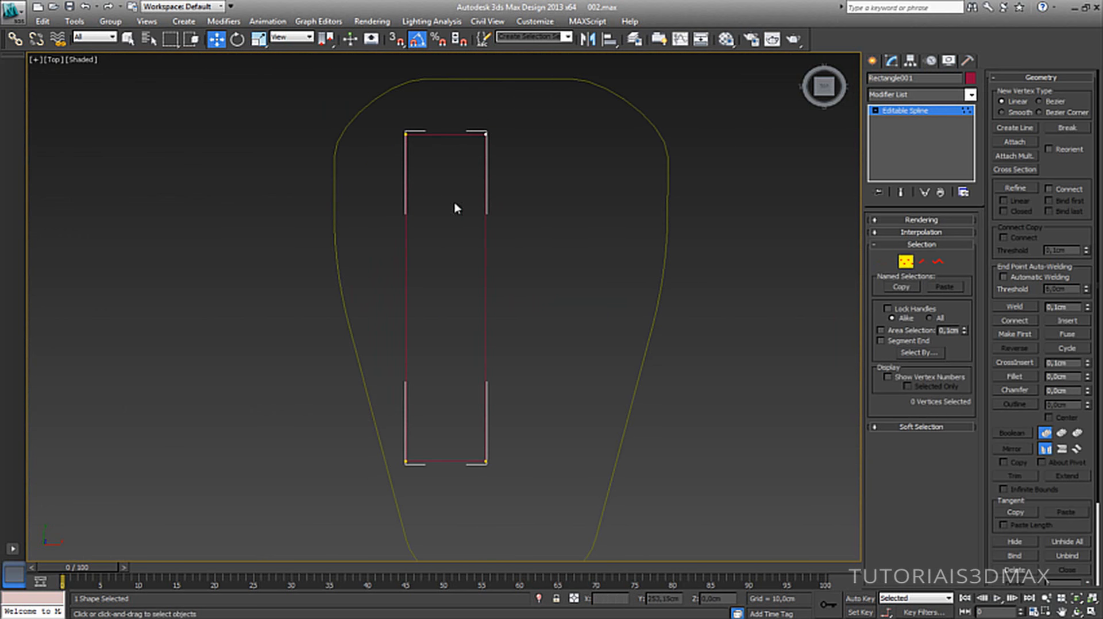
{"action": "left_click_drag", "start_coordinate": [384, 109], "coordinate": [516, 487]}
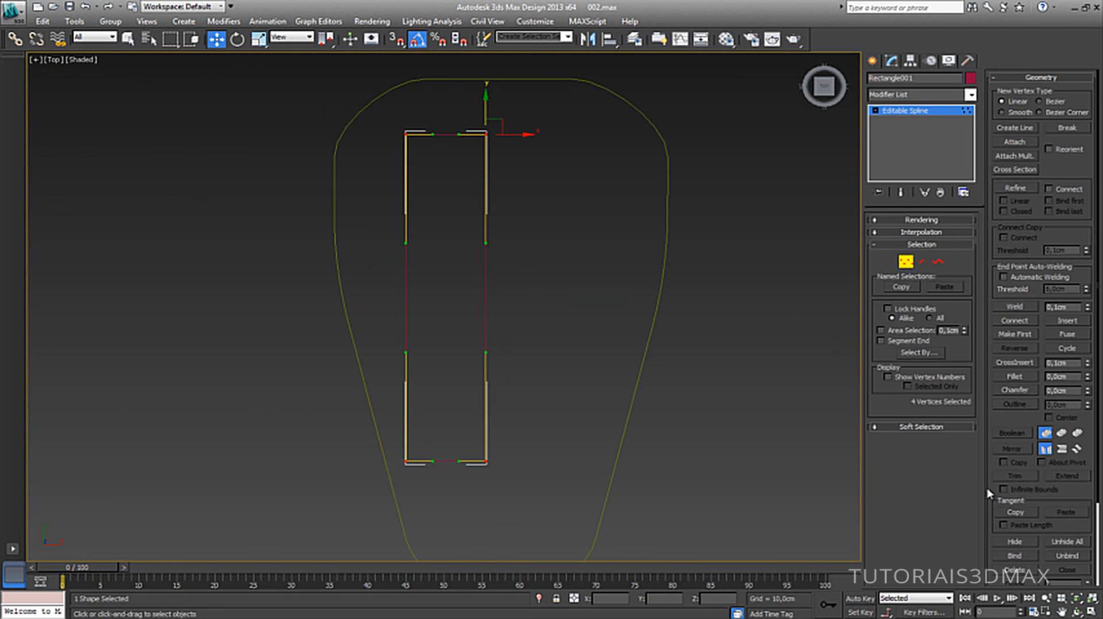
{"action": "left_click", "coordinate": [1014, 376]}
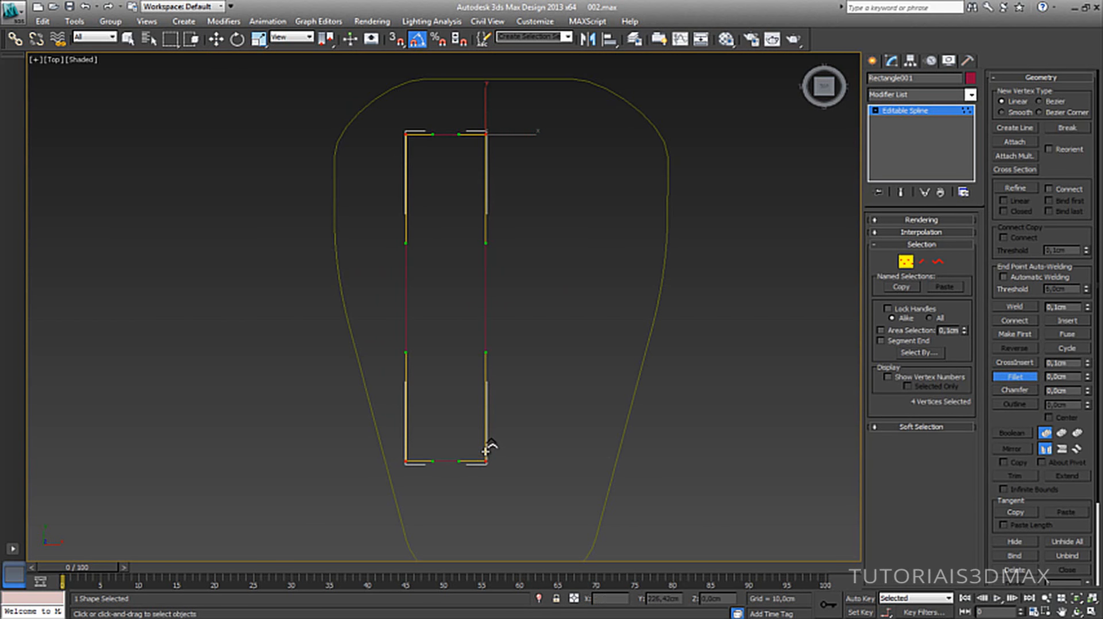
{"action": "left_click_drag", "start_coordinate": [486, 451], "coordinate": [487, 394]}
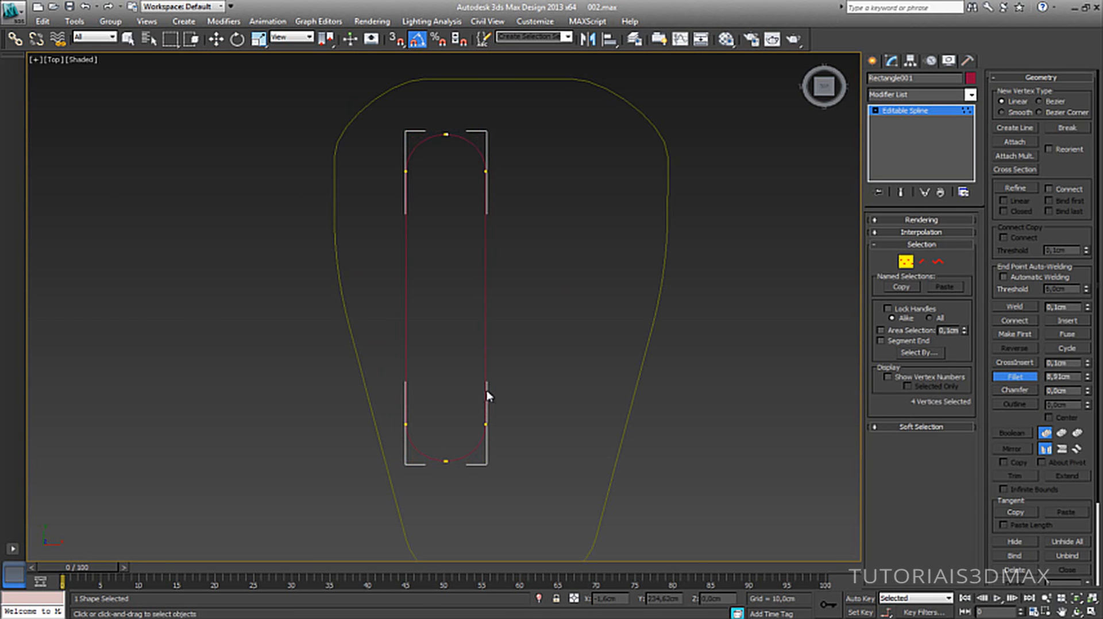
Scale the slot uniformly to about 76% and stretch it along Y to about 131% so it becomes narrower.
{"action": "left_click", "coordinate": [910, 111]}
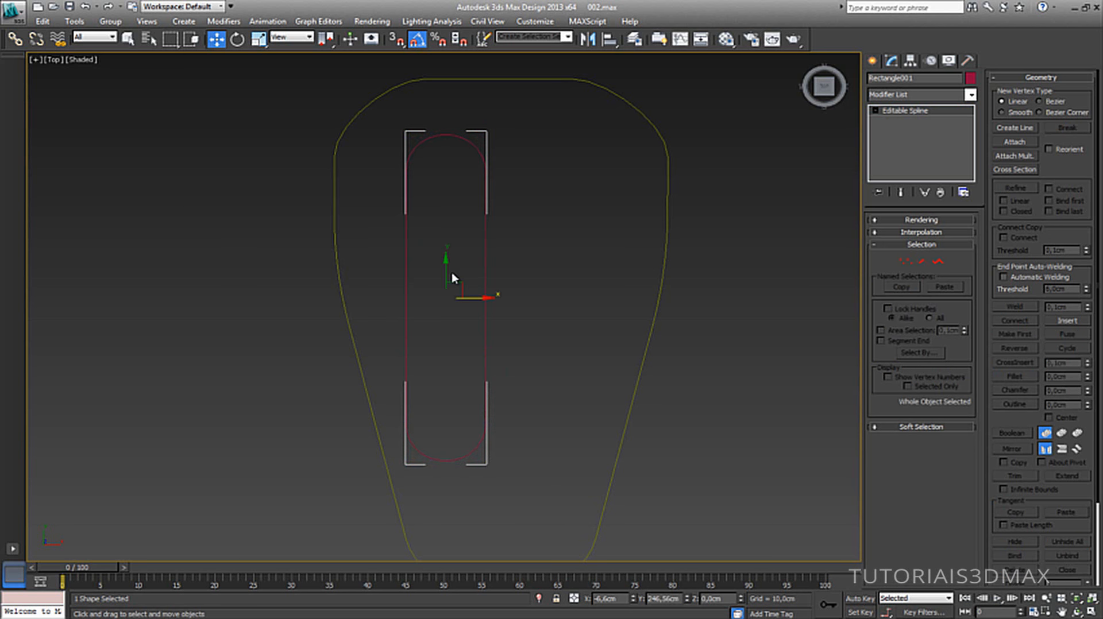
{"action": "key", "text": "r"}
{"action": "left_click_drag", "start_coordinate": [448, 297], "coordinate": [440, 317]}
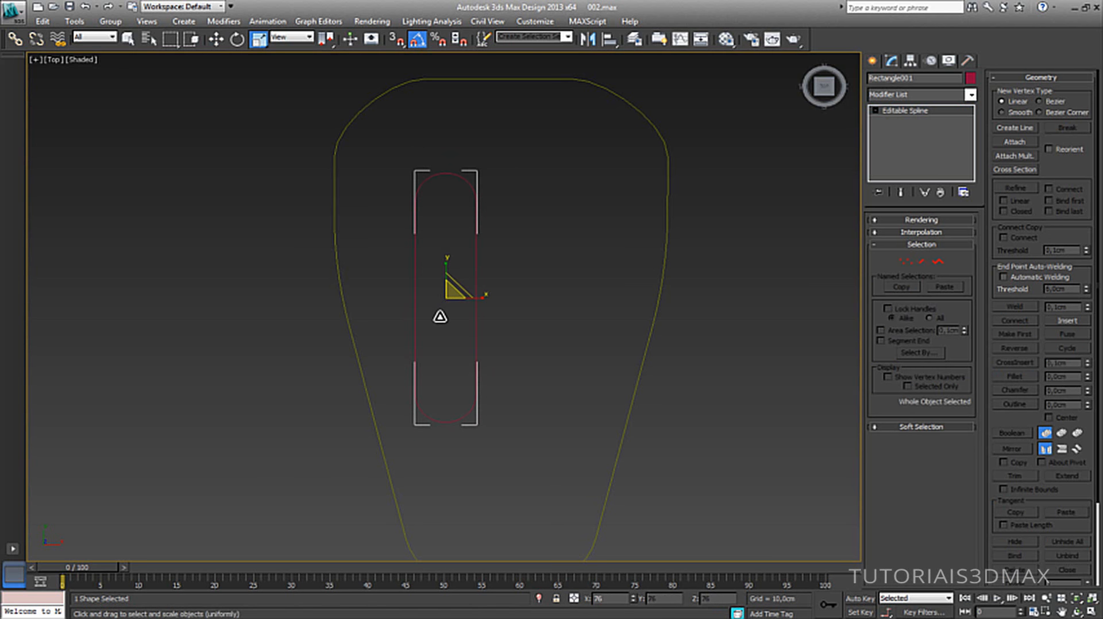
{"action": "left_click_drag", "start_coordinate": [446, 253], "coordinate": [451, 239]}
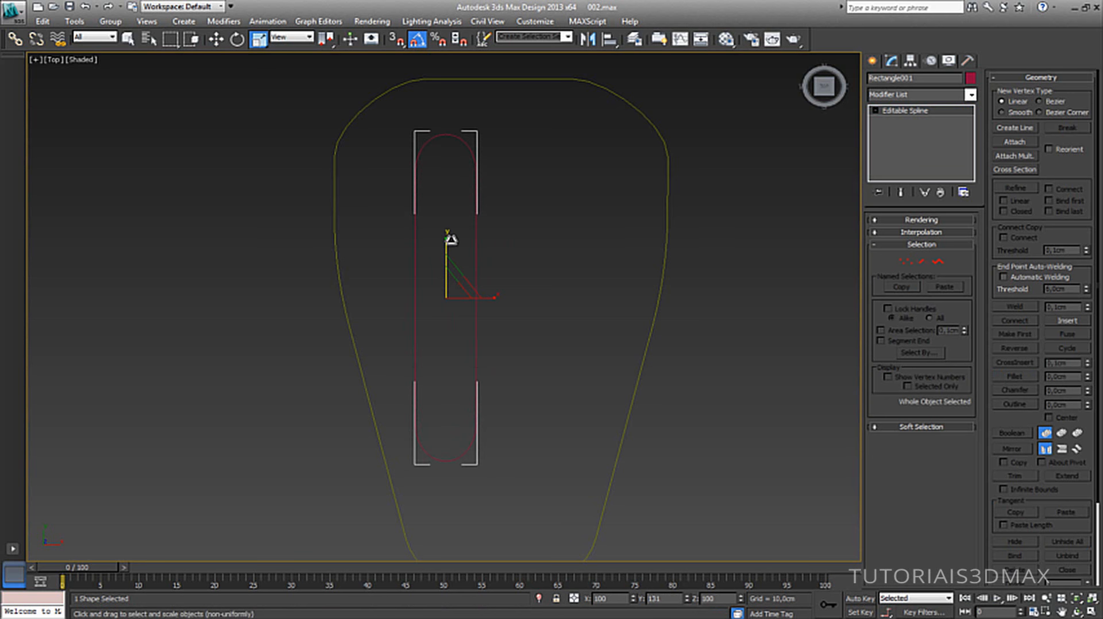
{"action": "scroll", "coordinate": [357, 271], "scroll_direction": "down", "scroll_amount": 4}
{"action": "middle_click_drag", "start_coordinate": [382, 283], "coordinate": [387, 277]}
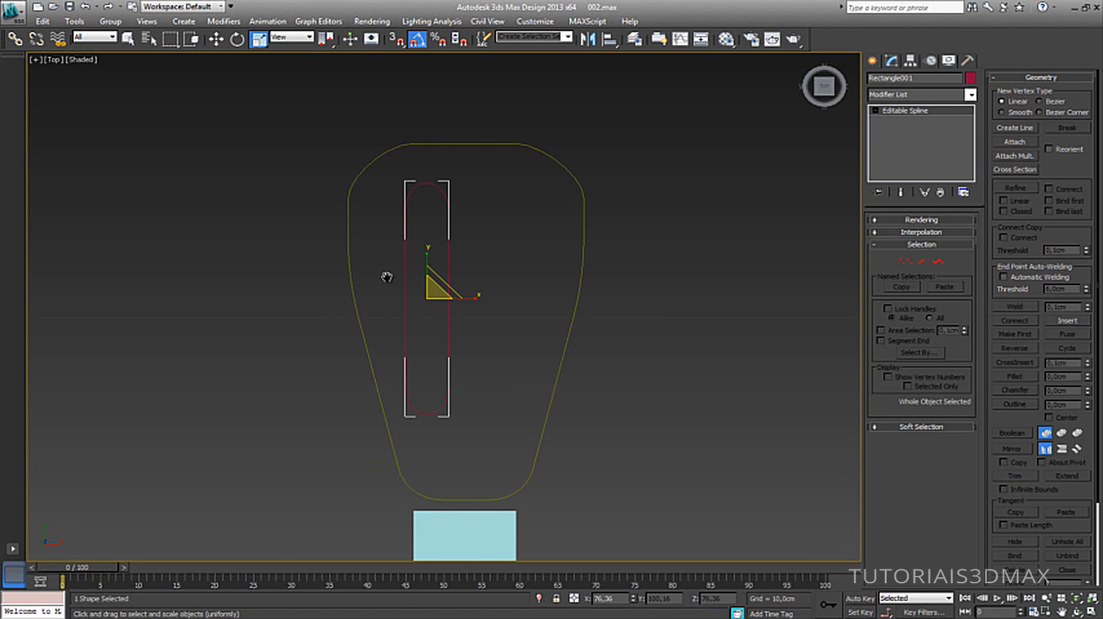
Scale the narrowed slot down uniformly about its centre inside the headstock outline.
{"action": "key", "text": "w"}
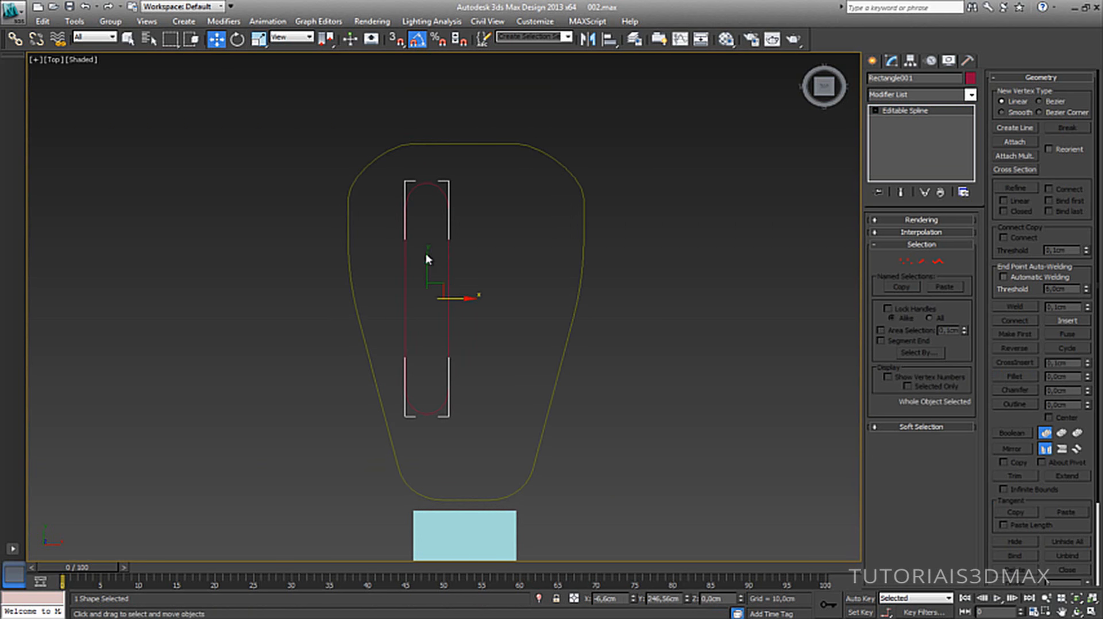
{"action": "key", "text": "r"}
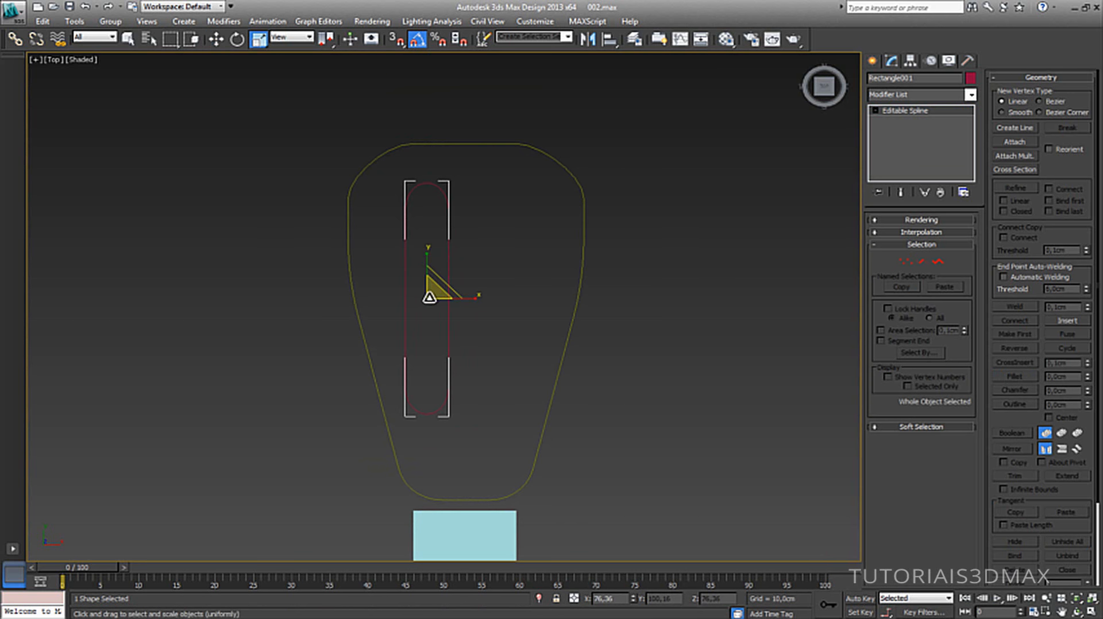
{"action": "left_click_drag", "start_coordinate": [429, 290], "coordinate": [424, 315]}
{"action": "key", "text": "w"}
{"action": "left_click", "coordinate": [488, 266]}
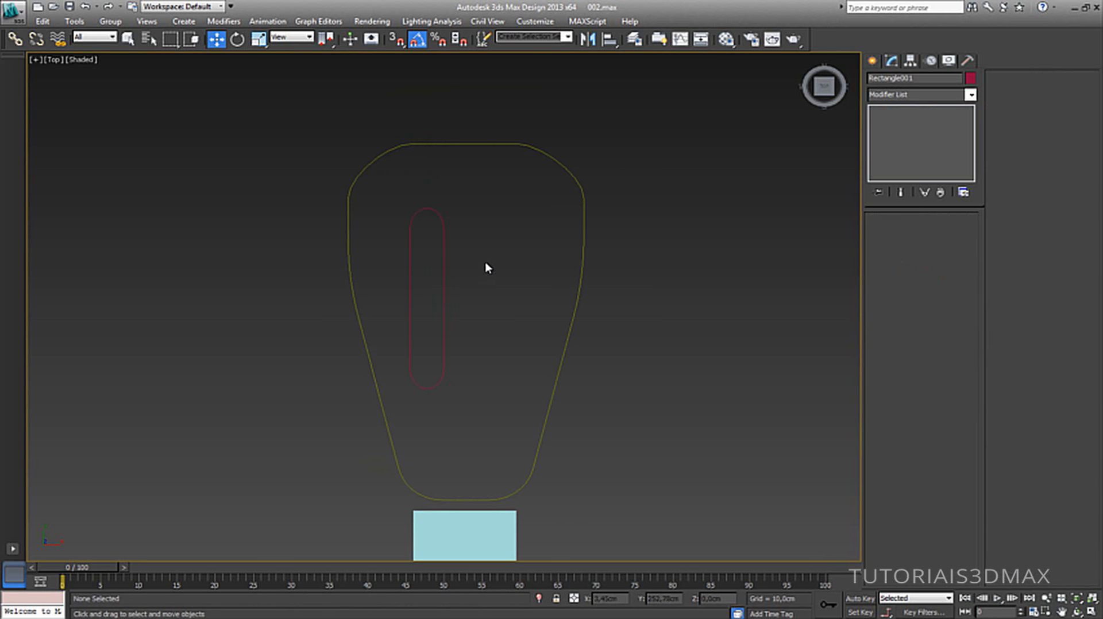
Copy the slot along X to about 6.45 cm in the headstock's right half and shift both slots about -0.45 cm along X.
{"action": "mouse_move", "coordinate": [488, 266]}
{"action": "left_mouse_down"}
{"action": "mouse_move", "coordinate": [433, 304]}
{"action": "mouse_move", "coordinate": [536, 299]}
{"action": "left_mouse_up"}
{"action": "left_click", "coordinate": [553, 369]}
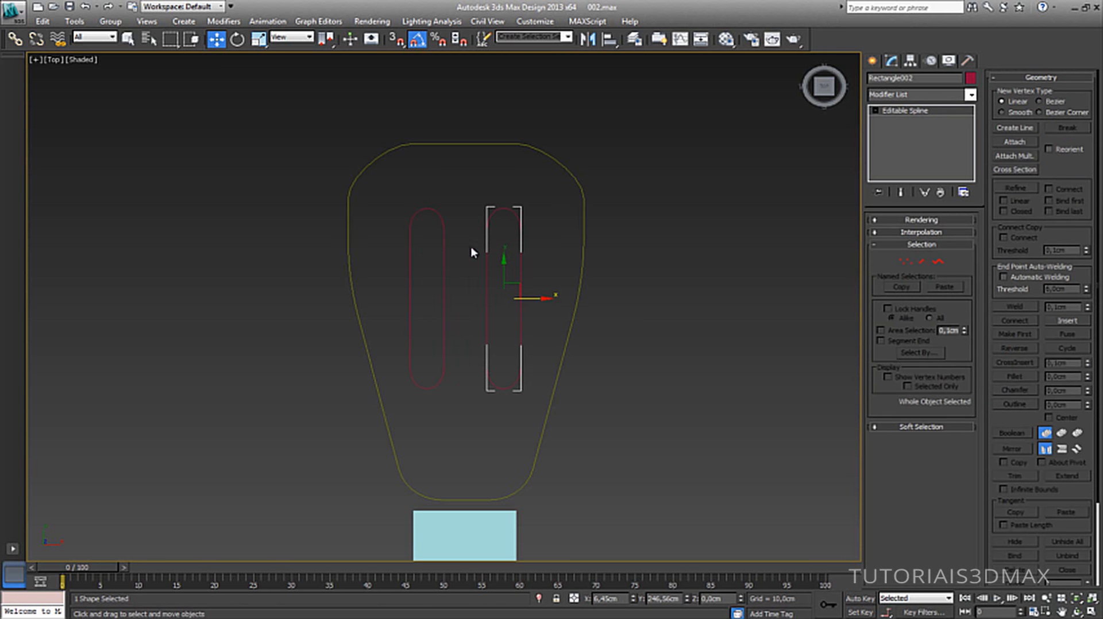
{"action": "left_click_drag", "start_coordinate": [401, 201], "coordinate": [497, 300]}
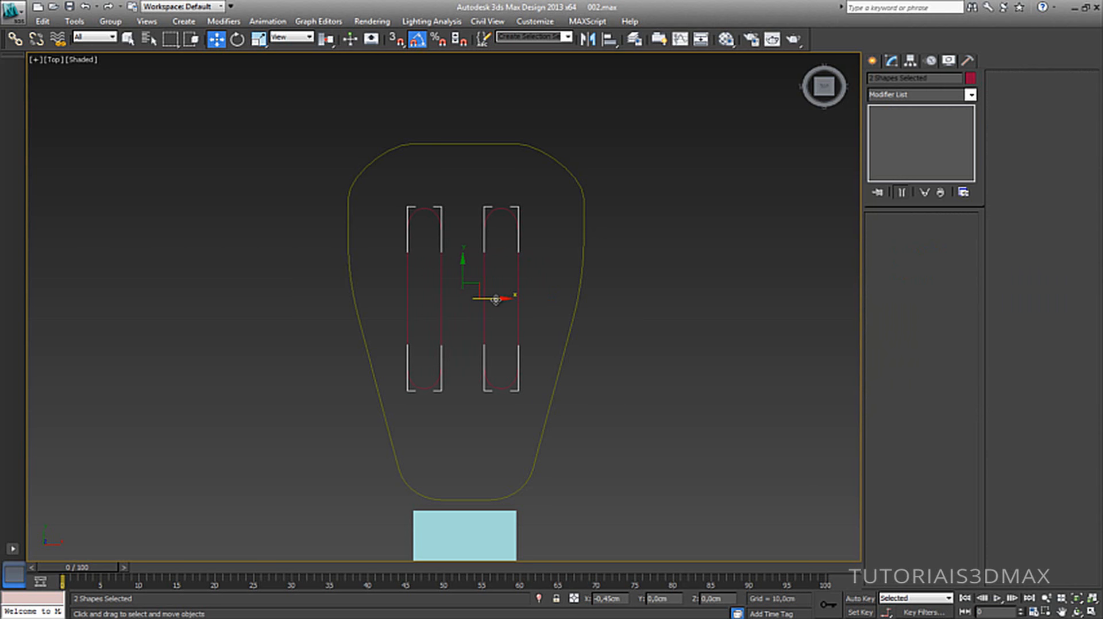
Scale both slots together to make them wider along X and longer along Y.
{"action": "key", "text": "r"}
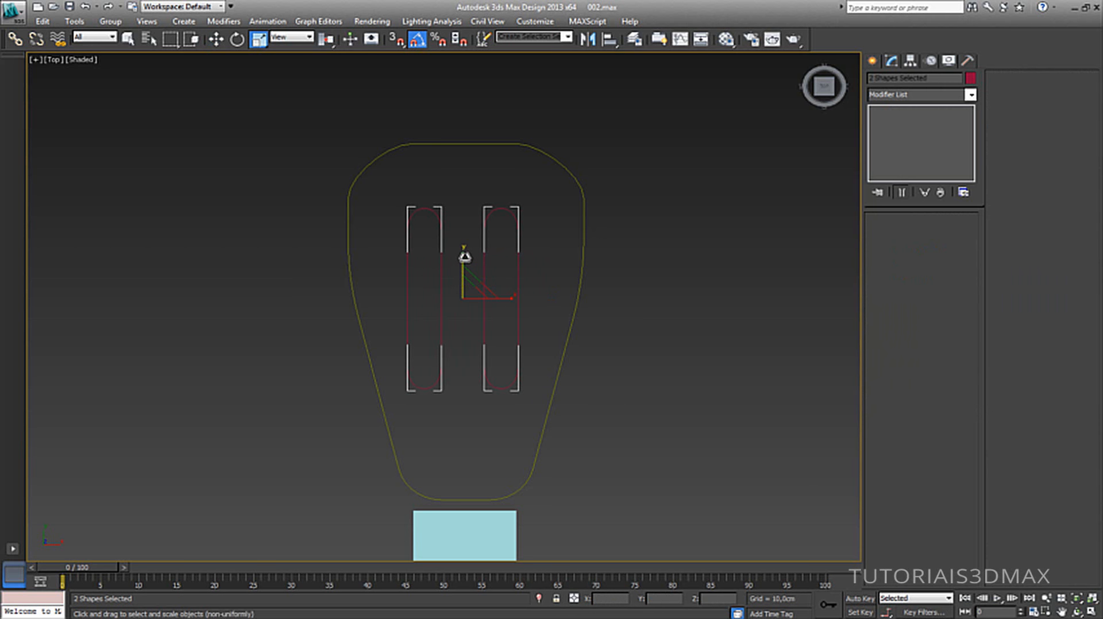
{"action": "left_click_drag", "start_coordinate": [508, 297], "coordinate": [520, 297]}
{"action": "left_click", "coordinate": [459, 251]}
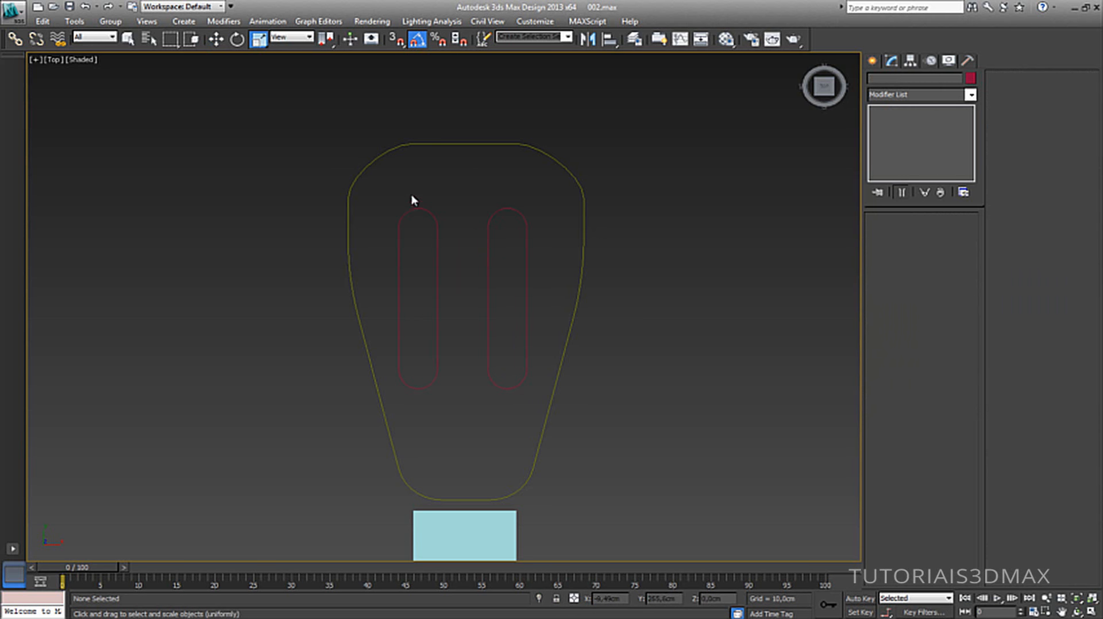
{"action": "left_click_drag", "start_coordinate": [411, 194], "coordinate": [419, 256]}
Move the left slot along X to about -5.76 cm, closer to the right one, and centre the pair inside the headstock outline.
{"action": "key", "text": "w"}
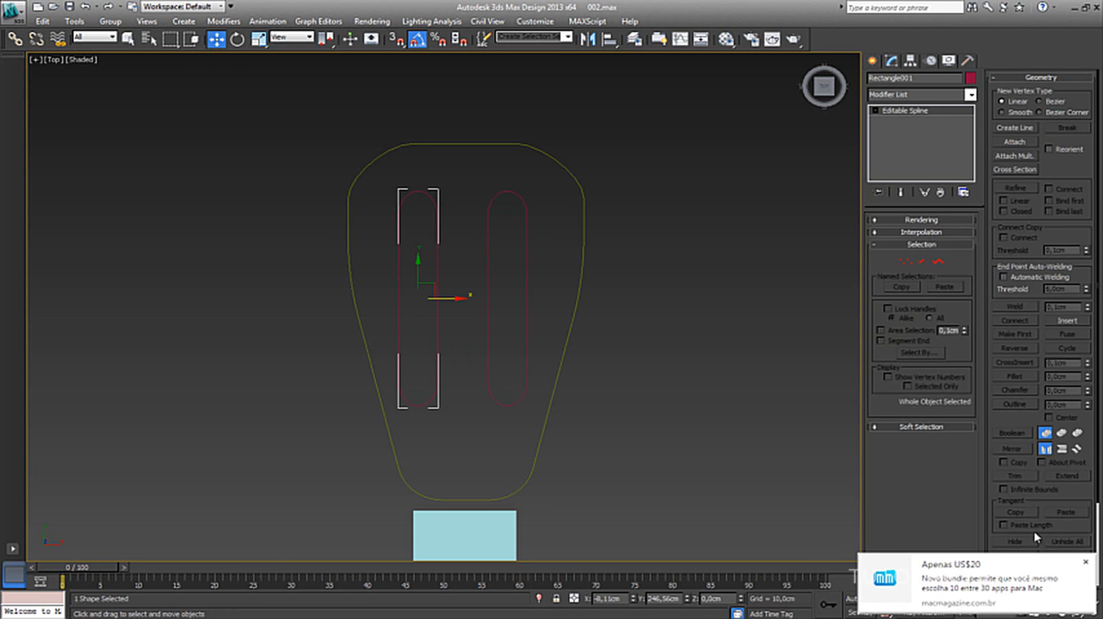
{"action": "left_click", "coordinate": [1085, 564]}
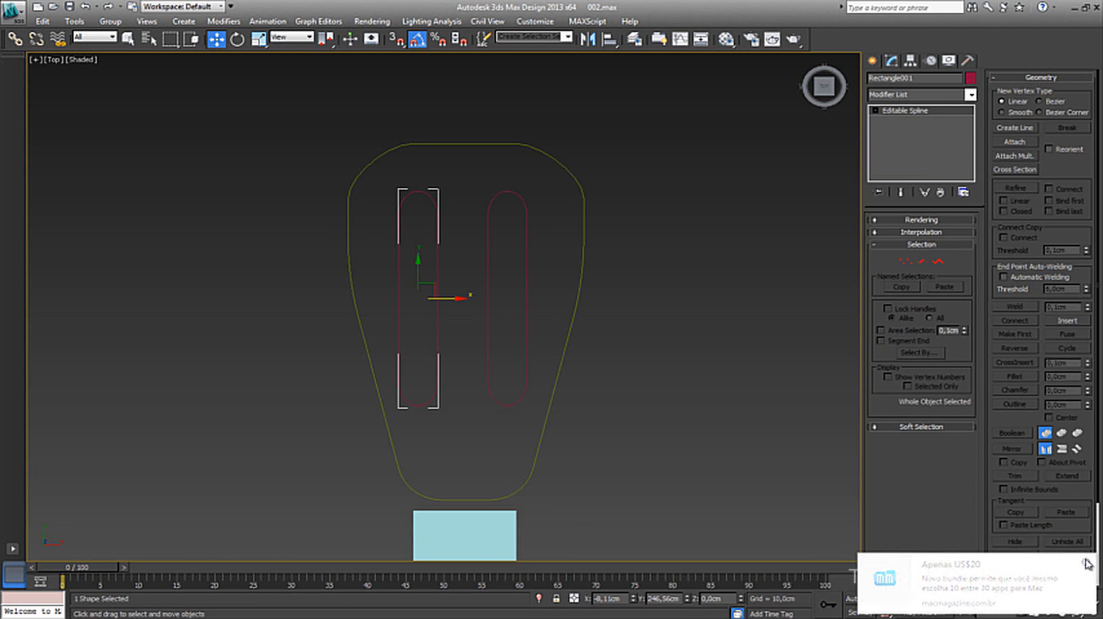
{"action": "left_click_drag", "start_coordinate": [463, 223], "coordinate": [425, 275]}
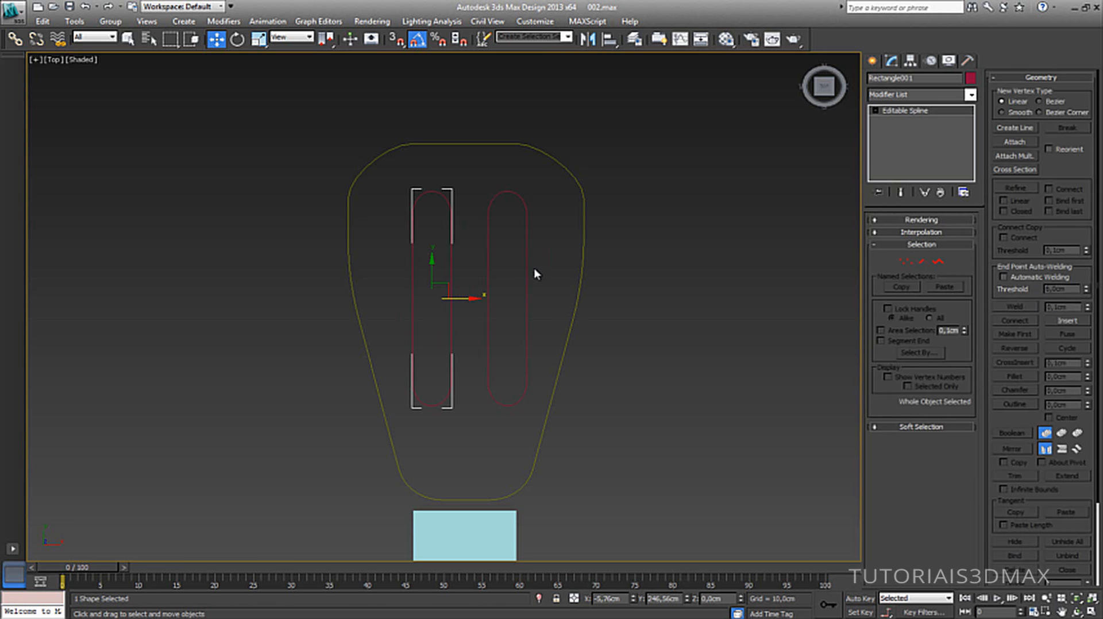
{"action": "left_click_drag", "start_coordinate": [504, 305], "coordinate": [462, 279], "text": "ctrl"}
{"action": "scroll", "coordinate": [444, 291], "scroll_direction": "down", "scroll_amount": 3}
{"action": "left_click", "coordinate": [601, 256]}
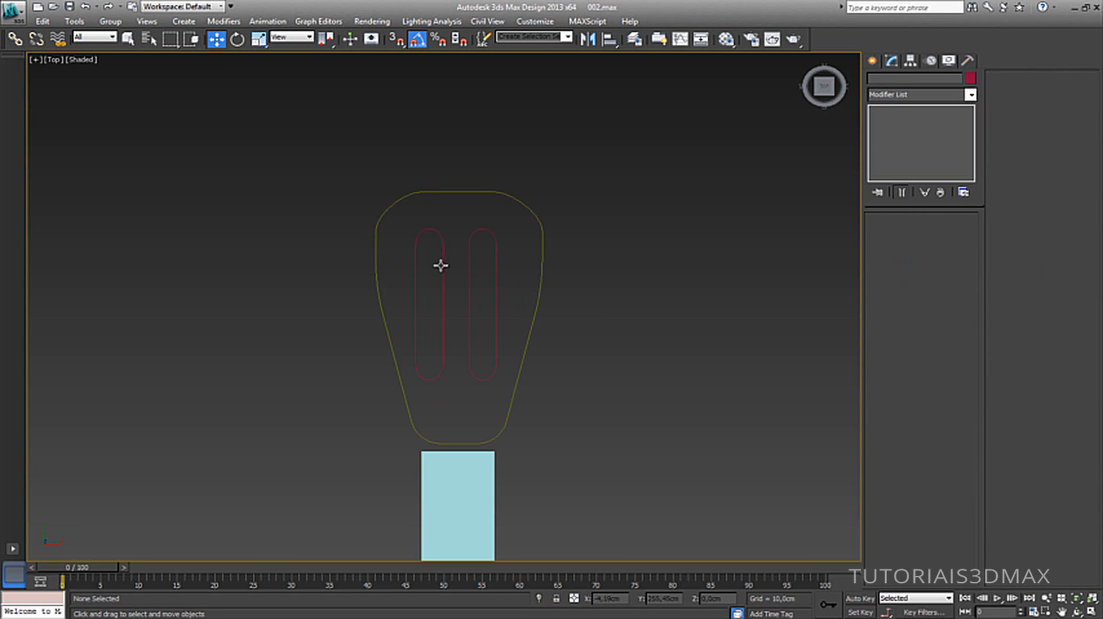
Attach the right slot and the headstock outline to the left slot as one editable spline.
{"action": "left_click_drag", "start_coordinate": [402, 218], "coordinate": [433, 276]}
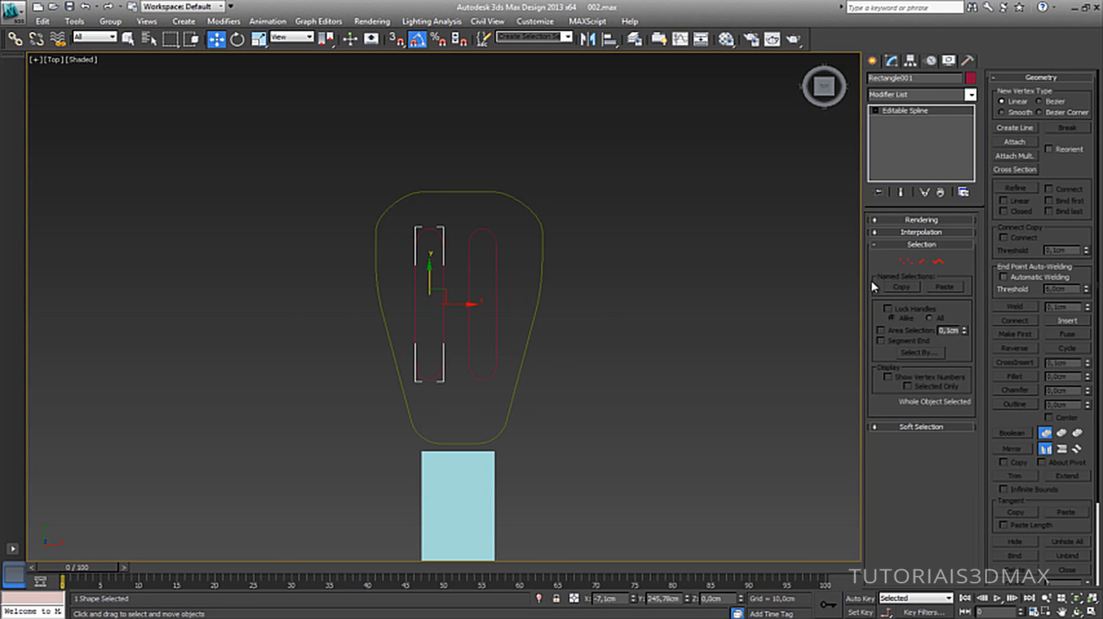
{"action": "left_click", "coordinate": [1014, 142]}
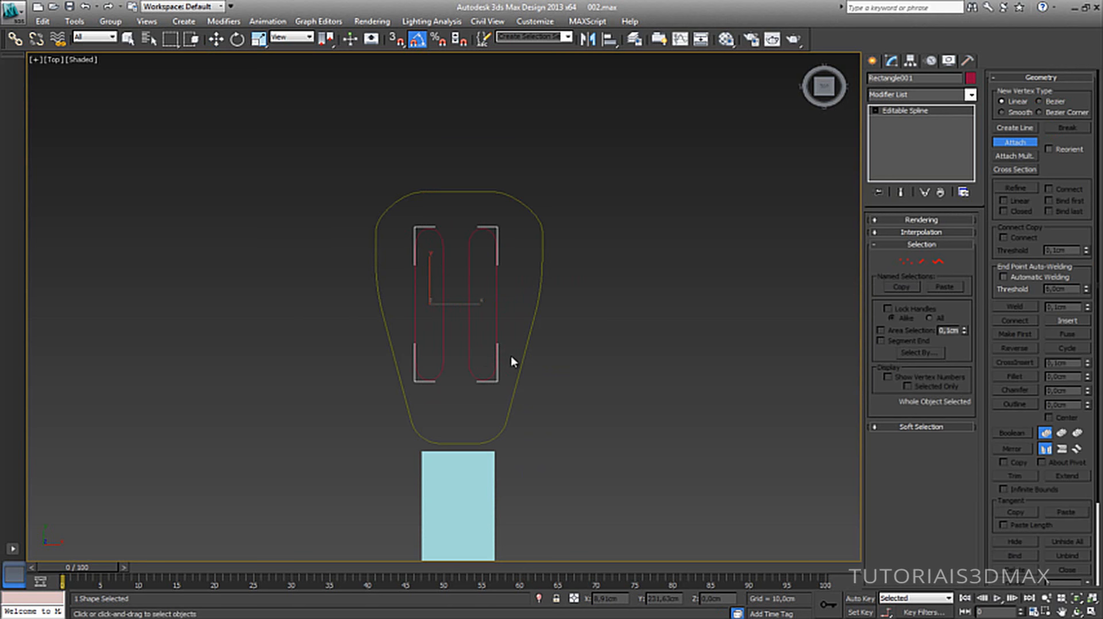
{"action": "left_click", "coordinate": [525, 351]}
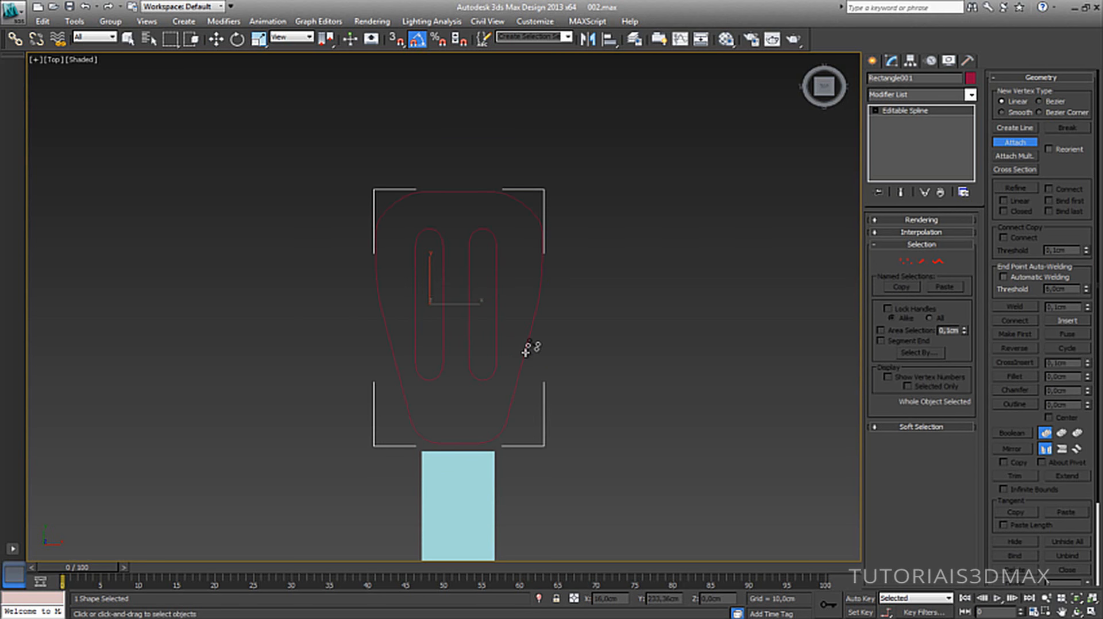
{"action": "right_click", "coordinate": [526, 352]}
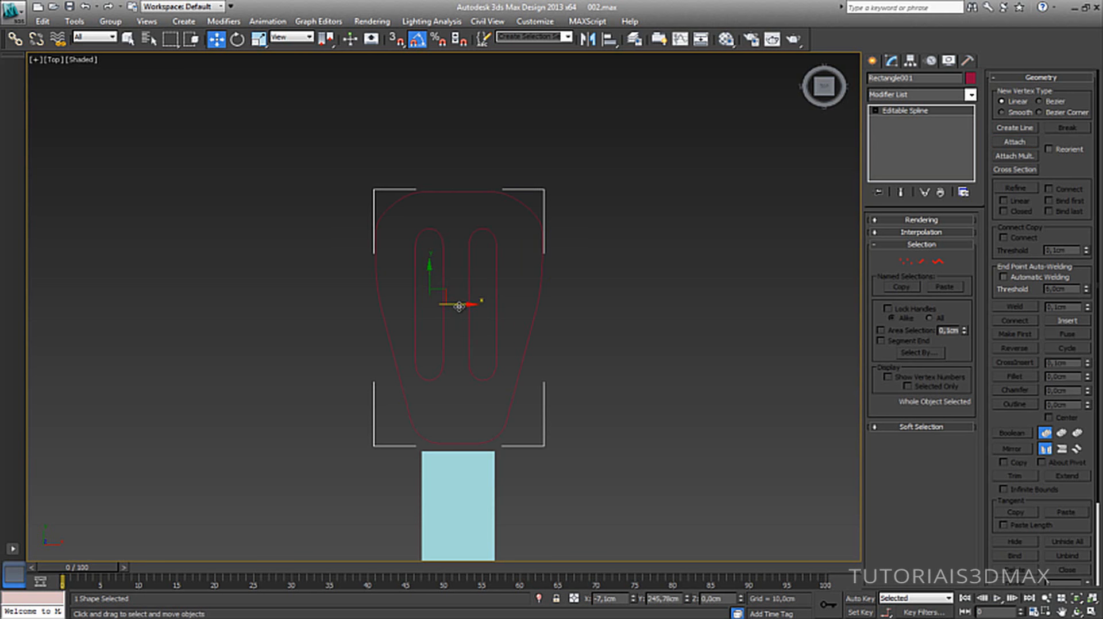
Copy the combined headstock shape along X to about 41.49 cm and delete both slot splines from the copy.
{"action": "left_click_drag", "start_coordinate": [459, 306], "coordinate": [661, 305], "text": "shift"}
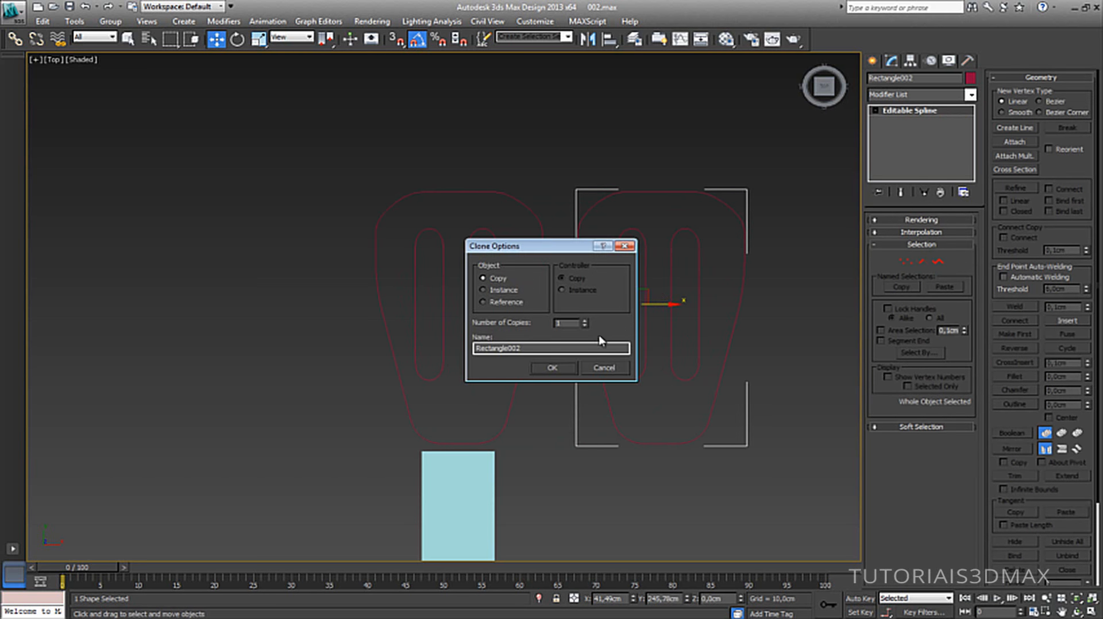
{"action": "left_click", "coordinate": [569, 370]}
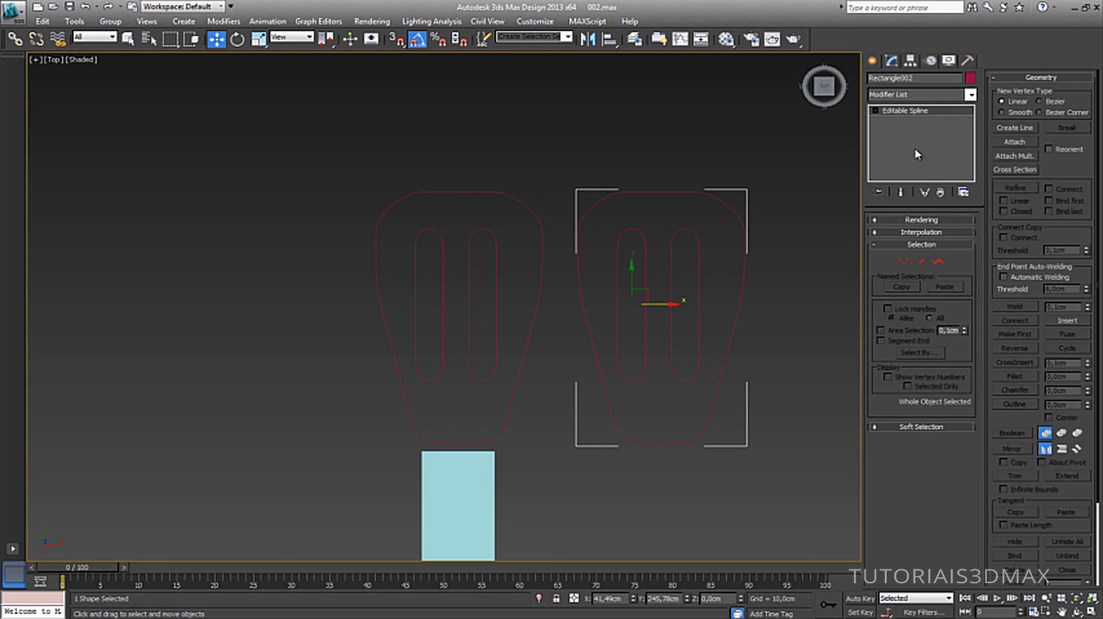
{"action": "left_click", "coordinate": [937, 262]}
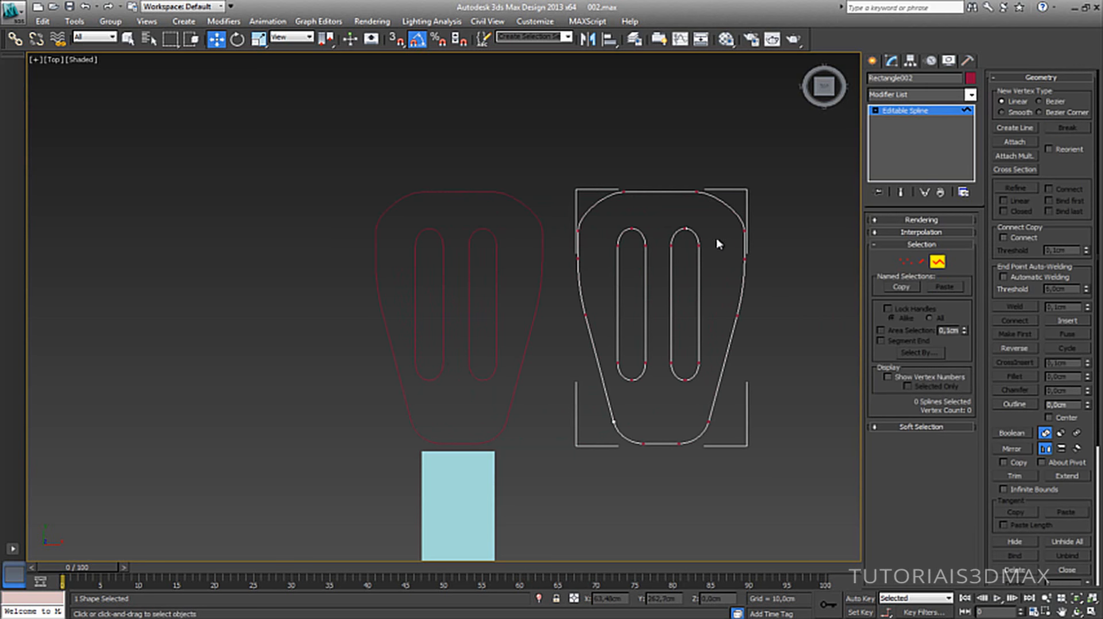
{"action": "left_click", "coordinate": [697, 238]}
{"action": "left_click", "coordinate": [647, 266], "text": "ctrl"}
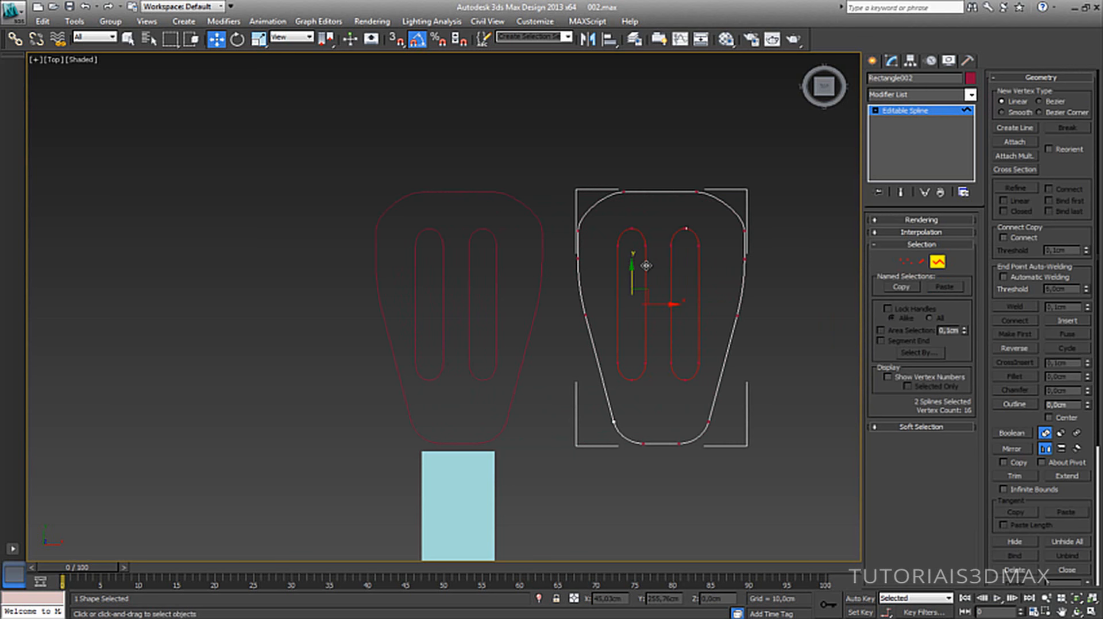
{"action": "key", "text": "Delete"}
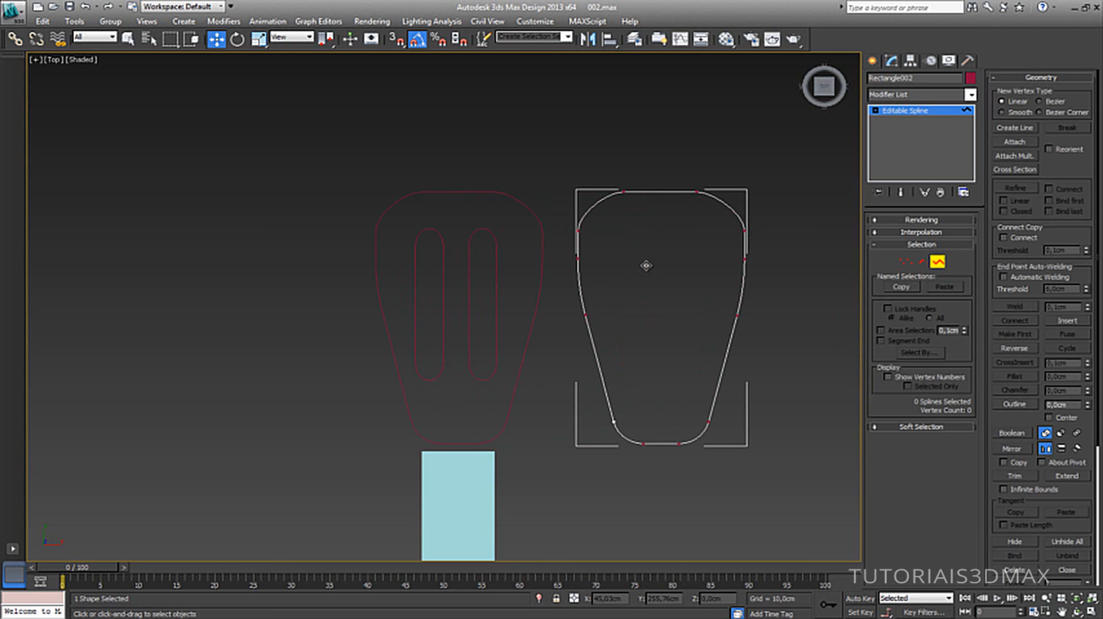
Paste the 2.0 cm Extrude modifier onto the headstock copy without slots.
{"action": "left_click", "coordinate": [917, 111]}
{"action": "right_click", "coordinate": [915, 112]}
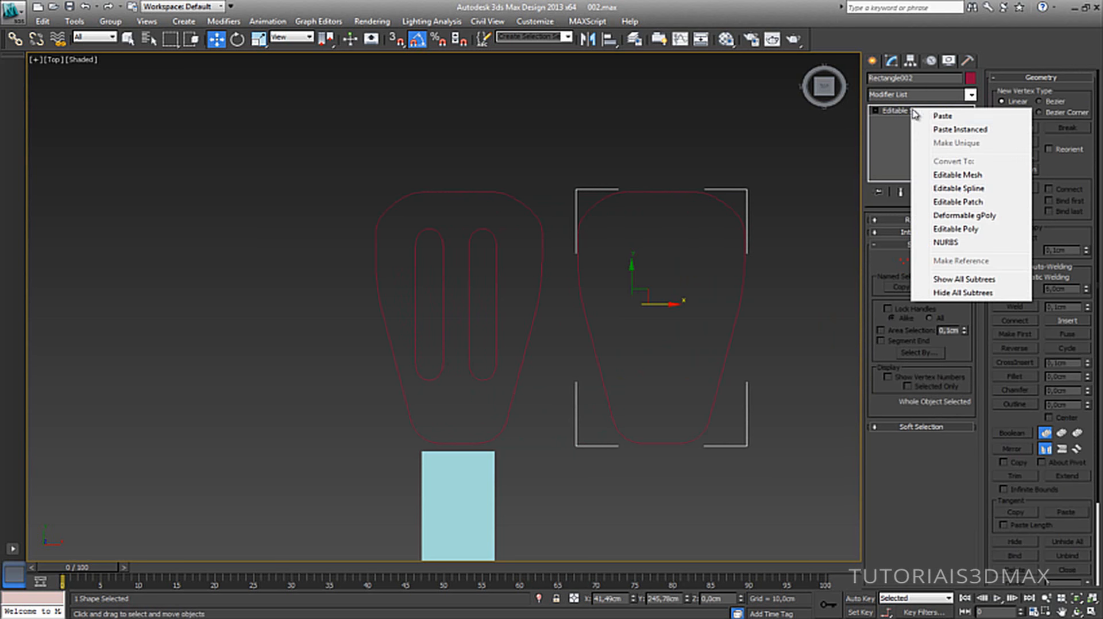
{"action": "left_click", "coordinate": [942, 114]}
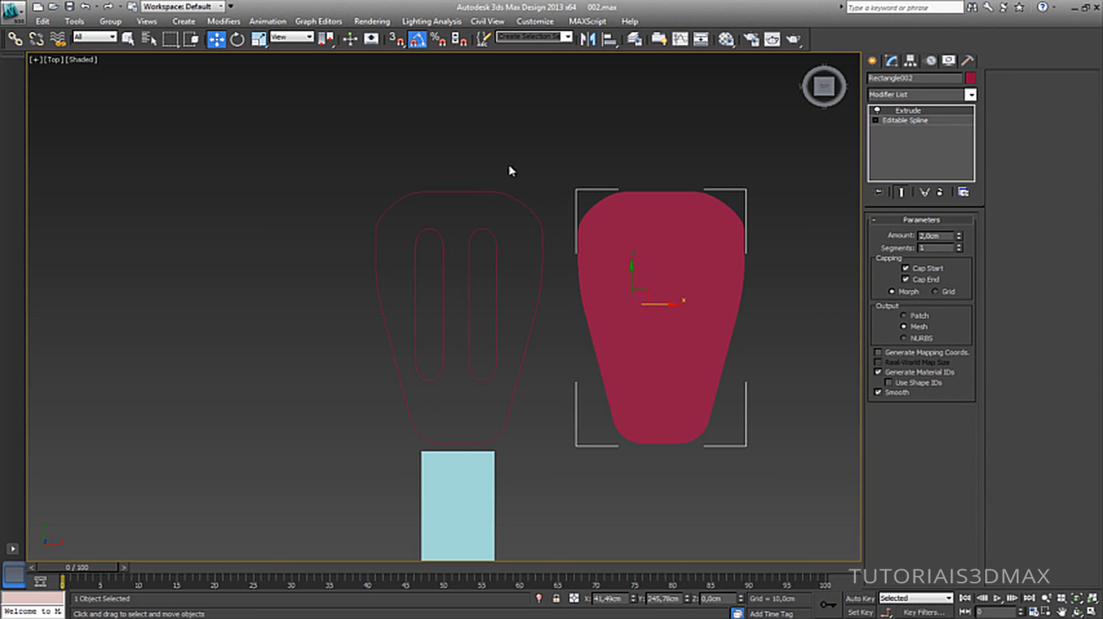
Paste the Extrude modifier onto the headstock shape with the two slots at the end of the neck.
{"action": "left_click", "coordinate": [486, 228]}
{"action": "right_click", "coordinate": [916, 113]}
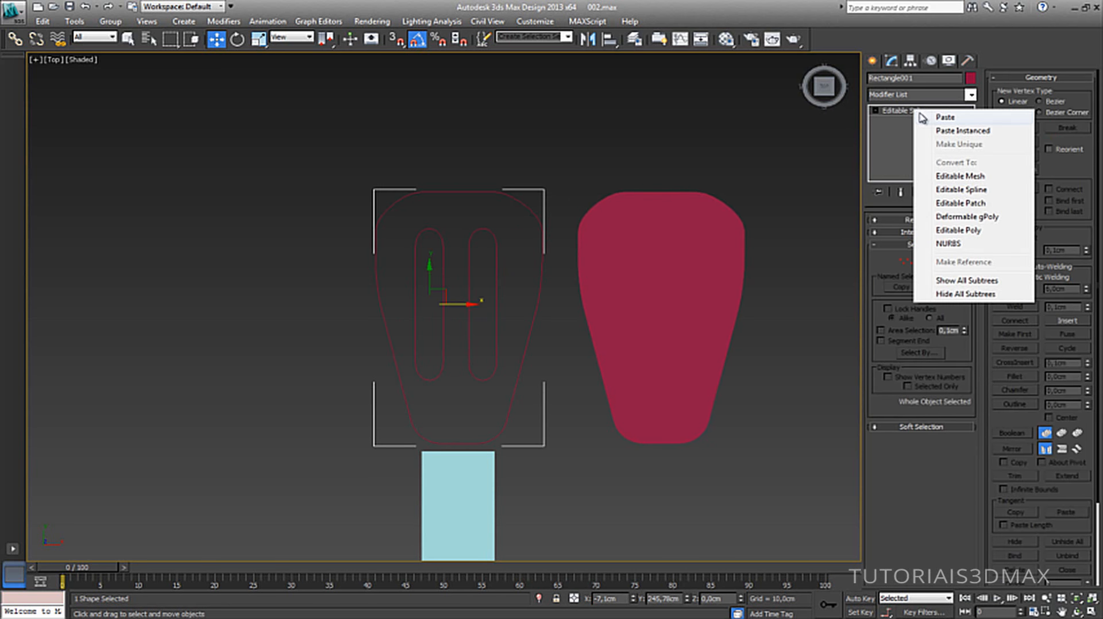
{"action": "left_click", "coordinate": [927, 129]}
{"action": "left_click", "coordinate": [538, 154]}
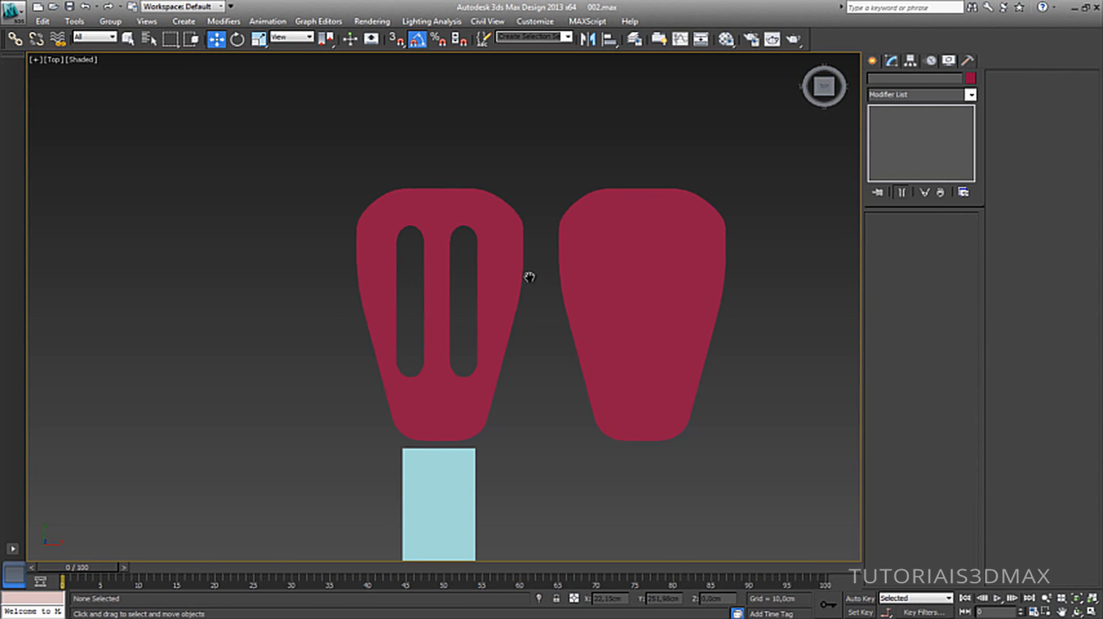
Delete the solid headstock copy without slots.
{"action": "middle_click_drag", "start_coordinate": [445, 303], "coordinate": [421, 222], "text": "alt"}
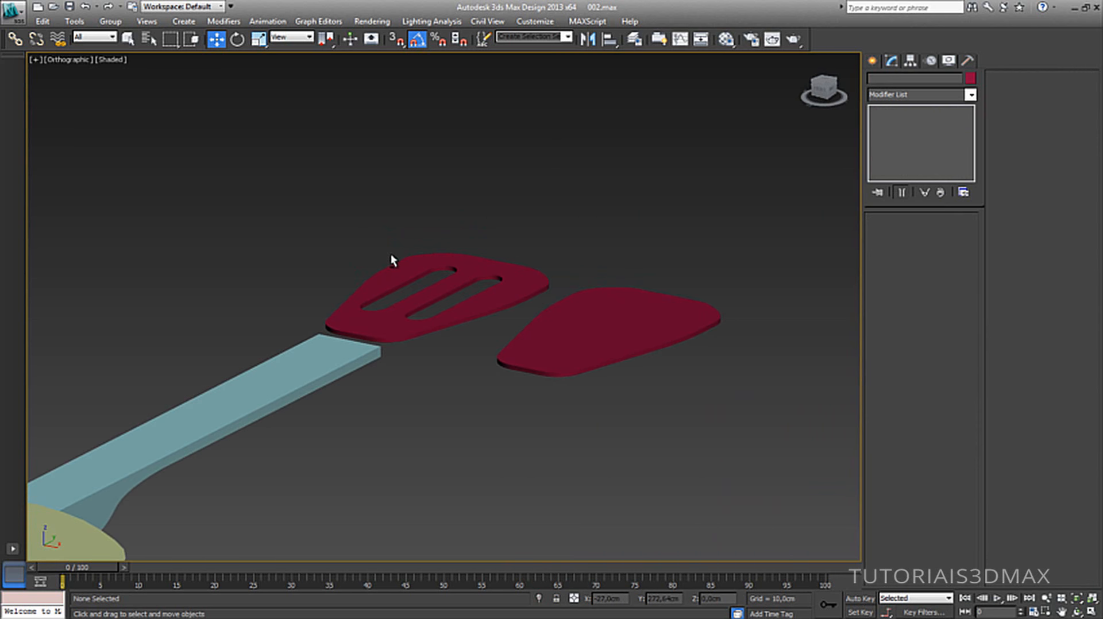
{"action": "middle_click_drag", "start_coordinate": [359, 280], "coordinate": [397, 332], "text": "alt"}
{"action": "left_click", "coordinate": [599, 280]}
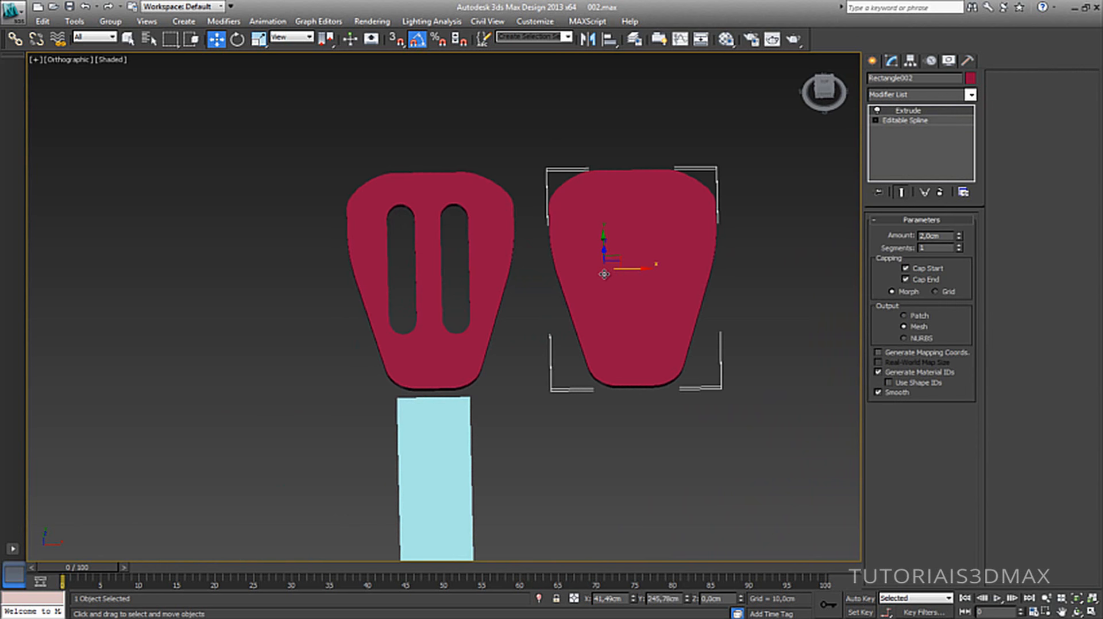
{"action": "key", "text": "Delete"}
Examine the whole guitar from several angles and return to a top view of the slotted headstock and neck.
{"action": "scroll", "coordinate": [431, 345], "scroll_direction": "down", "scroll_amount": 3}
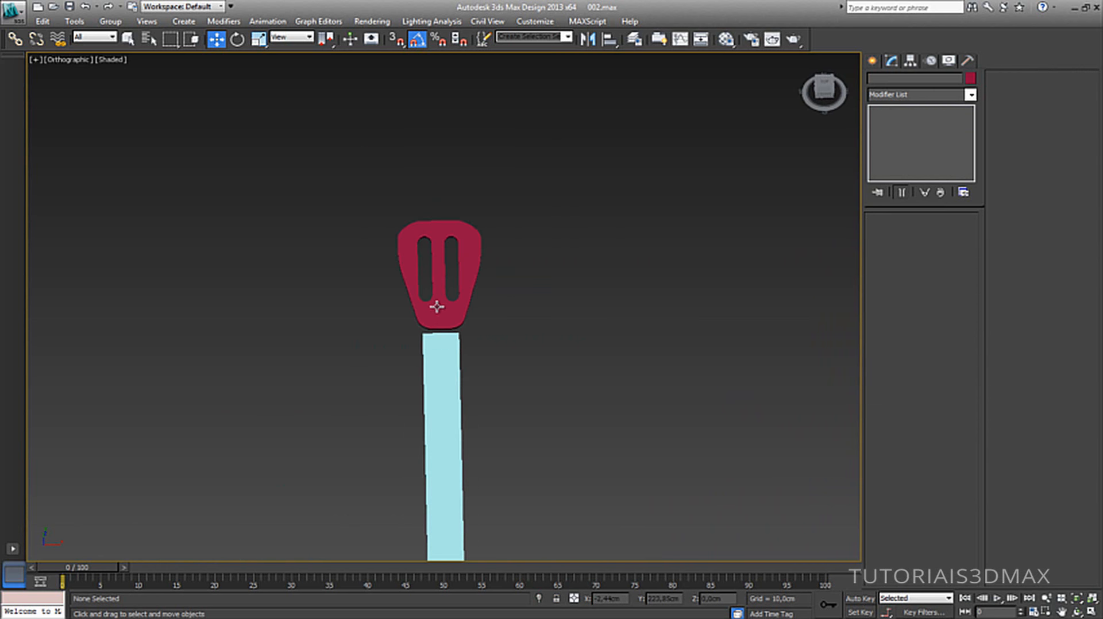
{"action": "middle_click_drag", "start_coordinate": [435, 305], "coordinate": [382, 445], "text": "alt"}
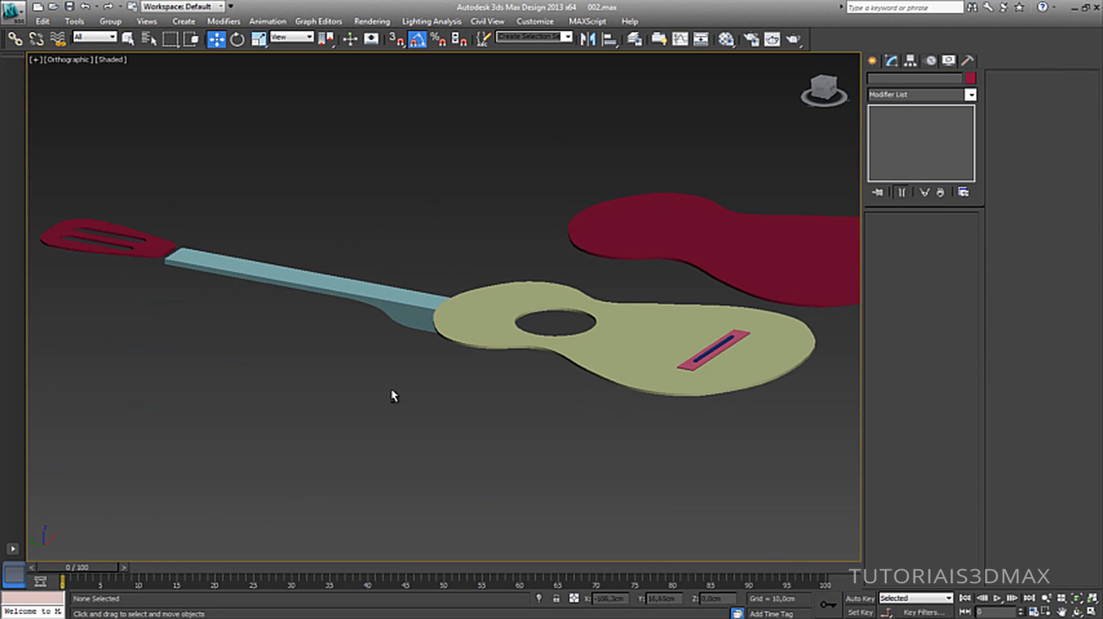
{"action": "middle_click_drag", "start_coordinate": [393, 395], "coordinate": [484, 384], "text": "alt"}
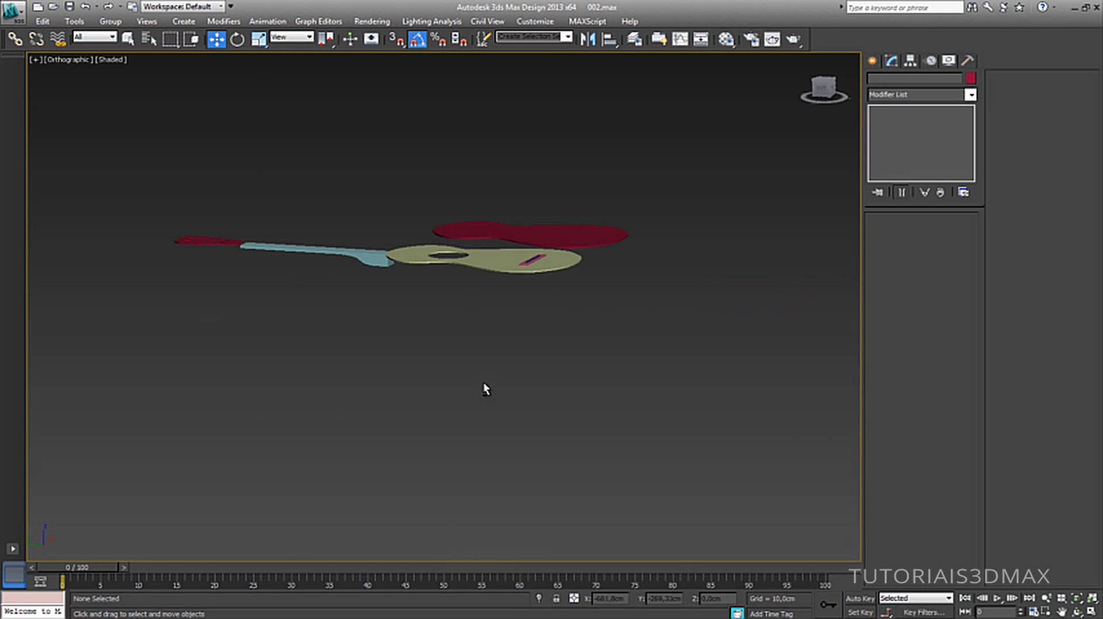
{"action": "middle_click_drag", "start_coordinate": [522, 295], "coordinate": [261, 317], "text": "alt"}
{"action": "middle_click_drag", "start_coordinate": [406, 304], "coordinate": [385, 341], "text": "alt"}
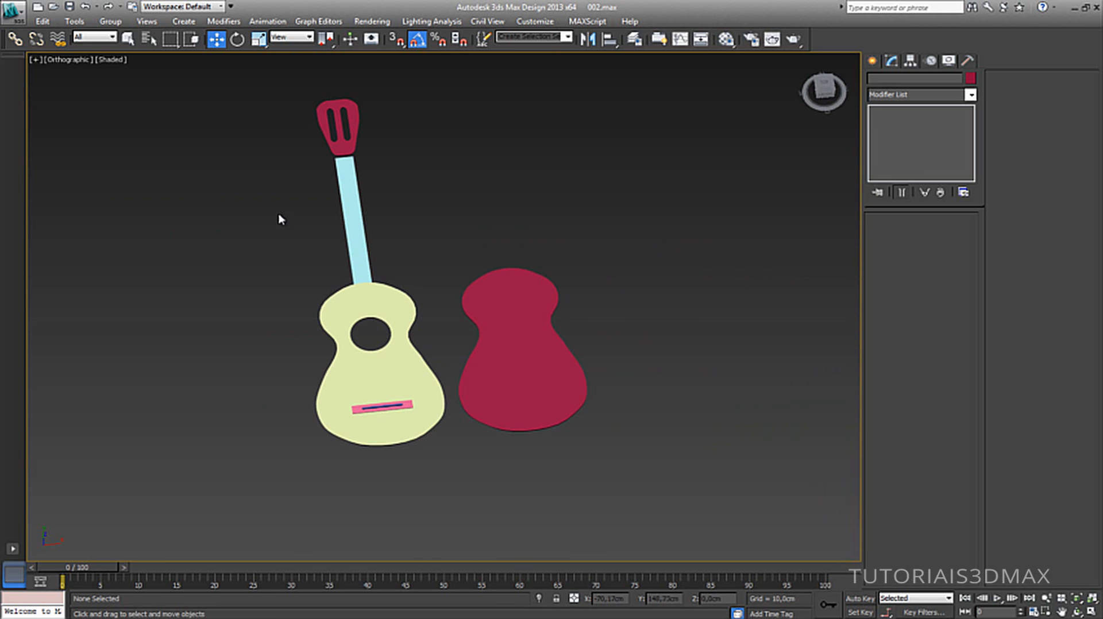
{"action": "key", "text": "t"}
{"action": "middle_click_drag", "start_coordinate": [370, 329], "coordinate": [416, 560]}
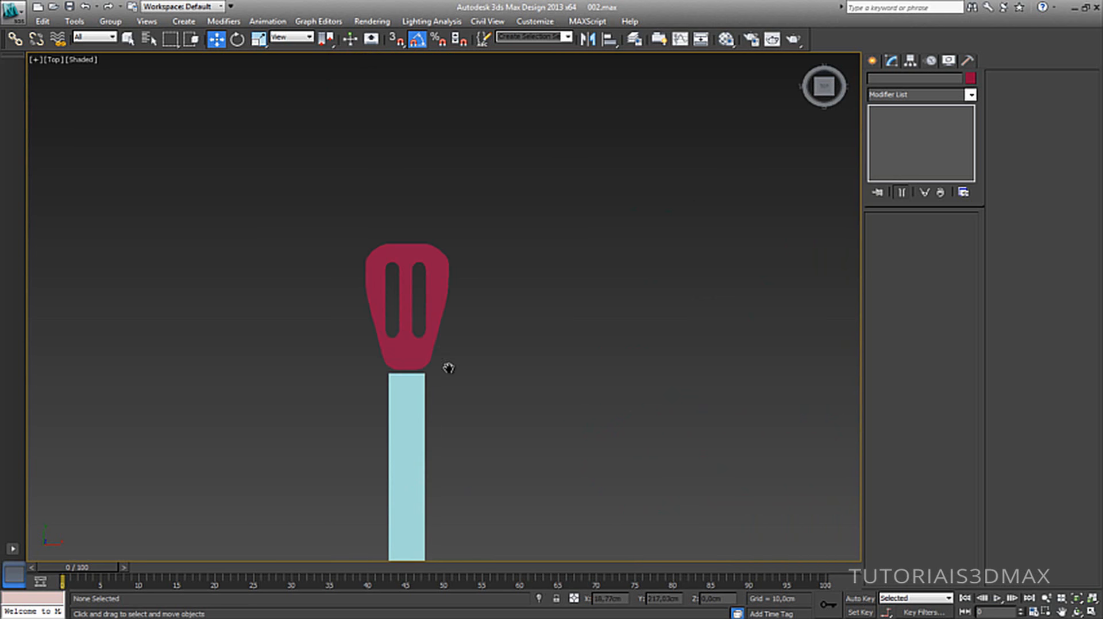
Widen the lower headstock outline by moving its two lower side vertices outward about 2 cm each.
{"action": "scroll", "coordinate": [438, 374], "scroll_direction": "up", "scroll_amount": 5}
{"action": "middle_click_drag", "start_coordinate": [425, 396], "coordinate": [434, 367]}
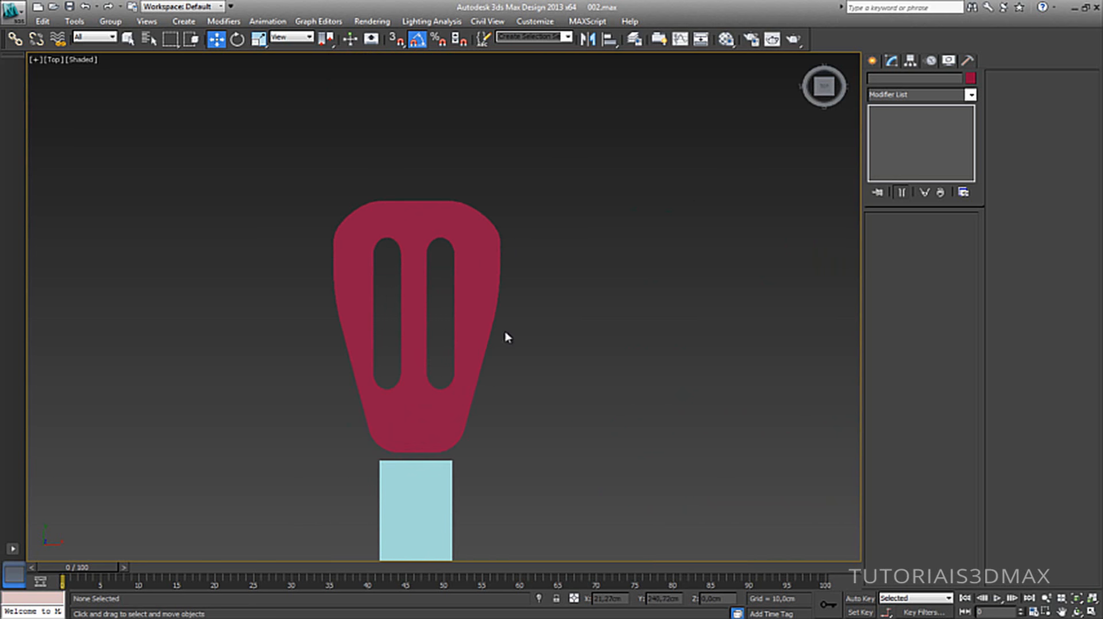
{"action": "left_click", "coordinate": [482, 308]}
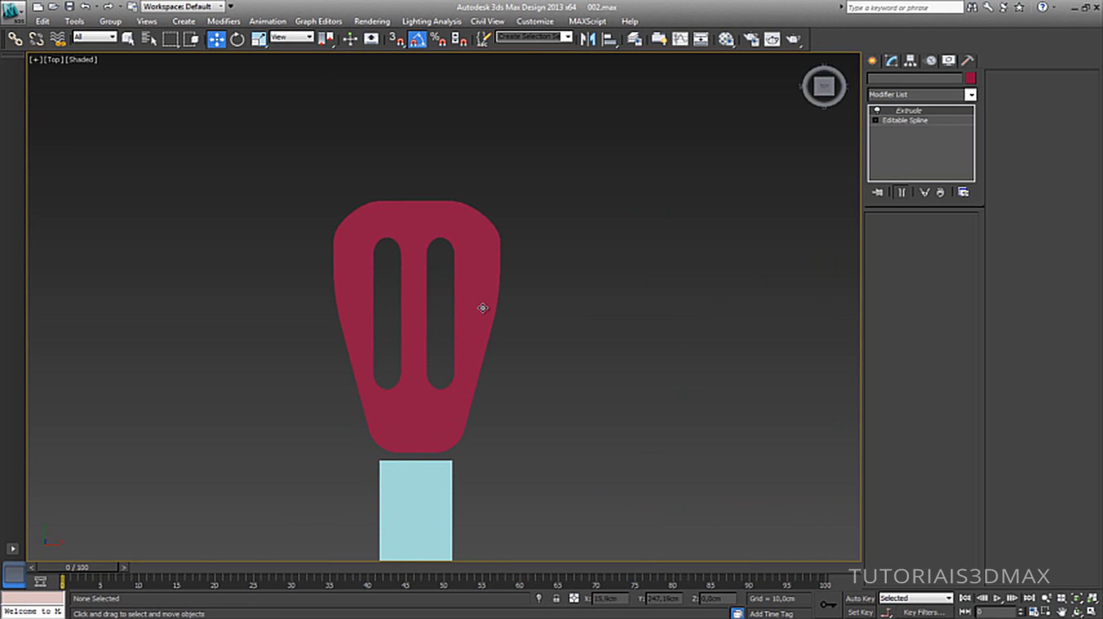
{"action": "left_click", "coordinate": [913, 121]}
{"action": "left_click", "coordinate": [906, 262]}
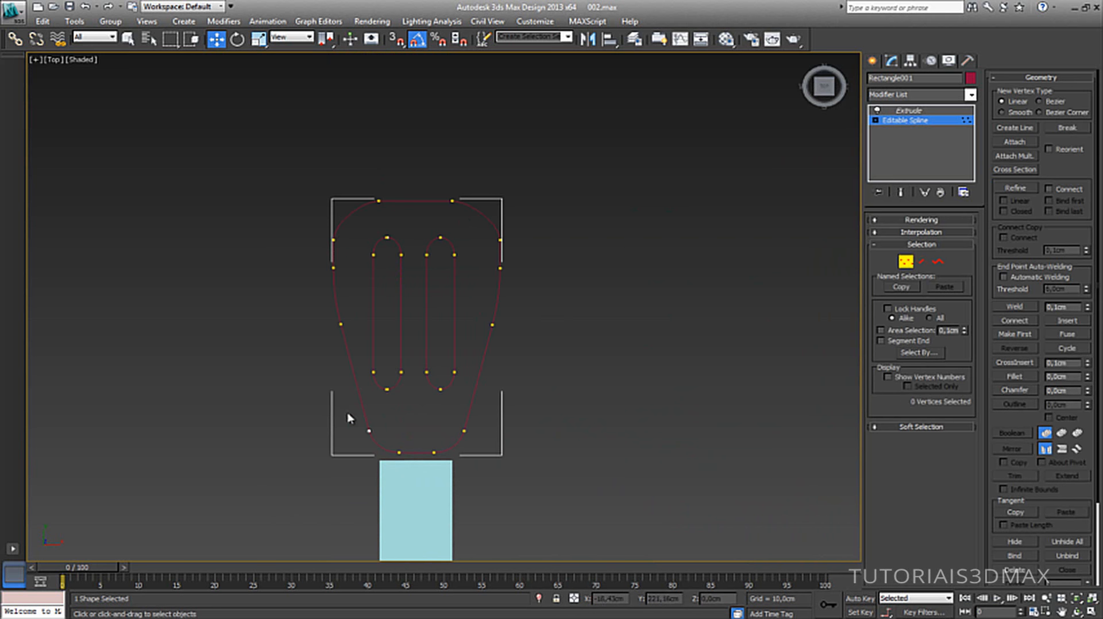
{"action": "left_click_drag", "start_coordinate": [346, 418], "coordinate": [385, 431]}
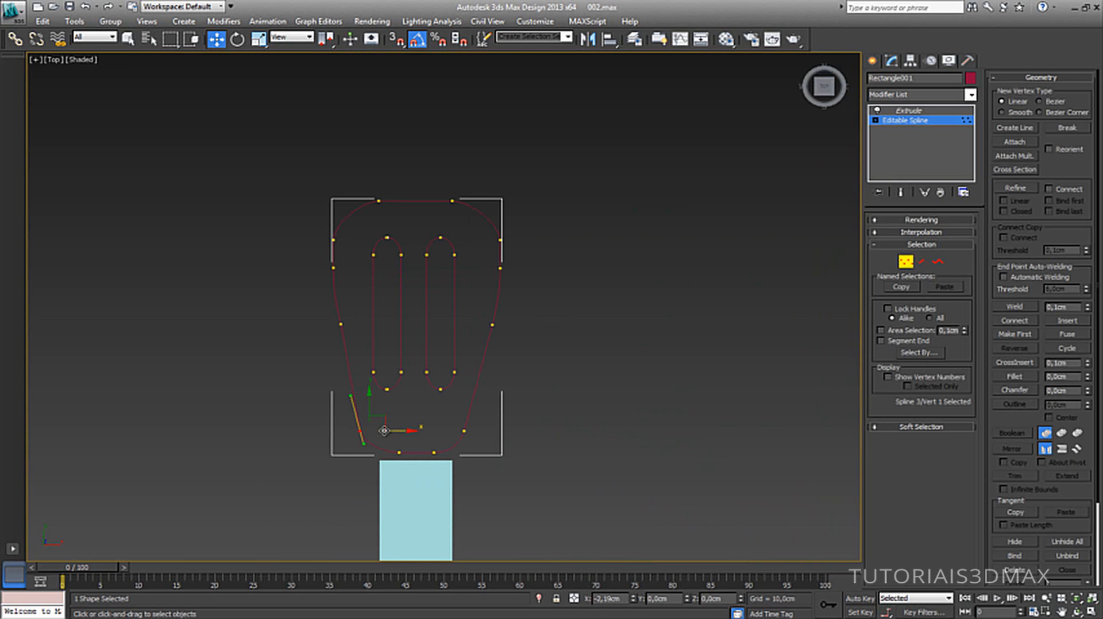
{"action": "left_click", "coordinate": [464, 431]}
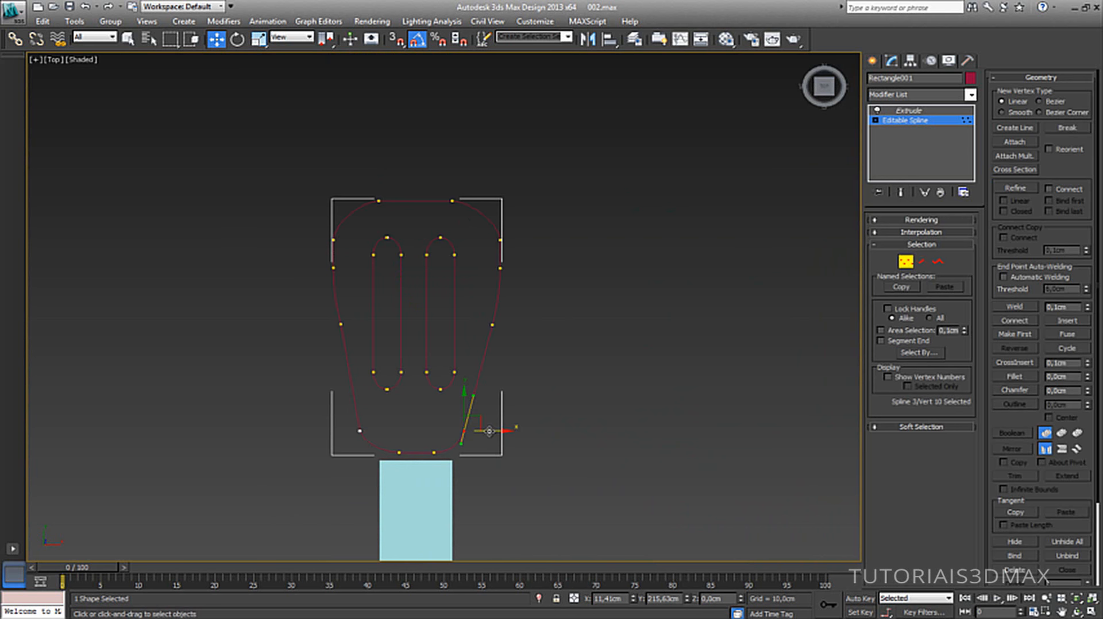
{"action": "left_click_drag", "start_coordinate": [494, 431], "coordinate": [499, 430]}
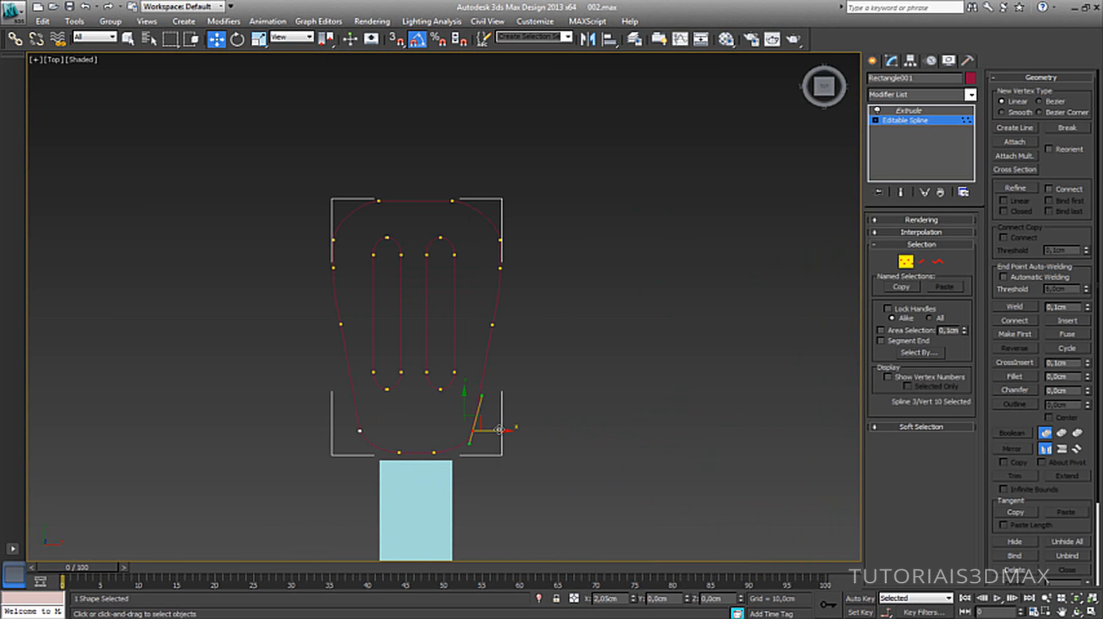
Lower the headstock outline's bottom vertices onto the neck end and fillet the two lower side vertices by about 3.94 cm.
{"action": "left_click_drag", "start_coordinate": [396, 432], "coordinate": [483, 443]}
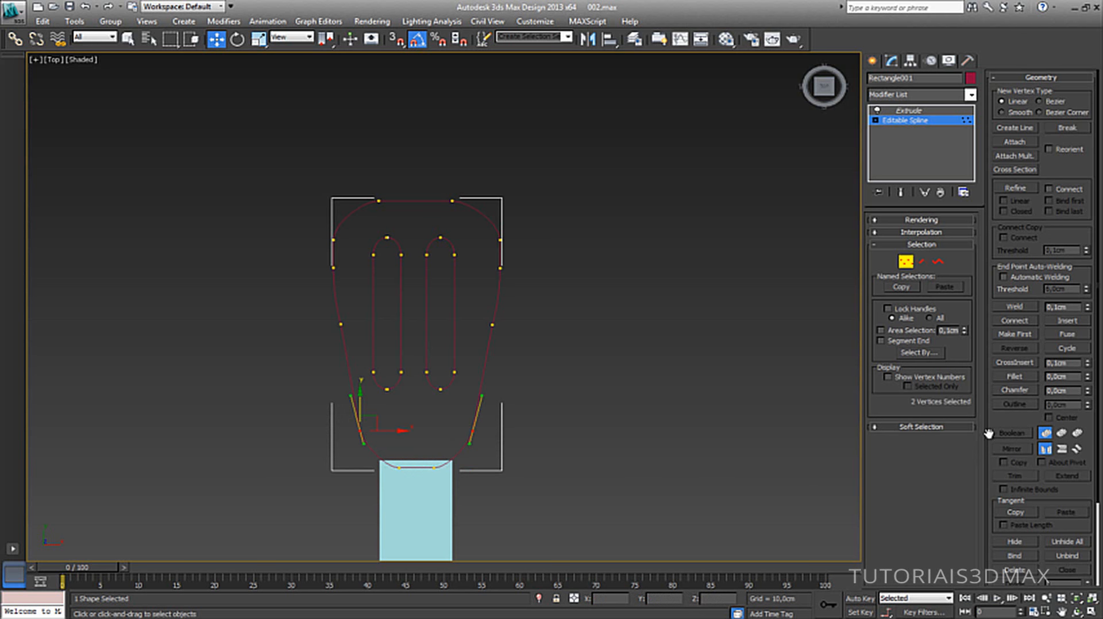
{"action": "left_click", "coordinate": [1014, 377]}
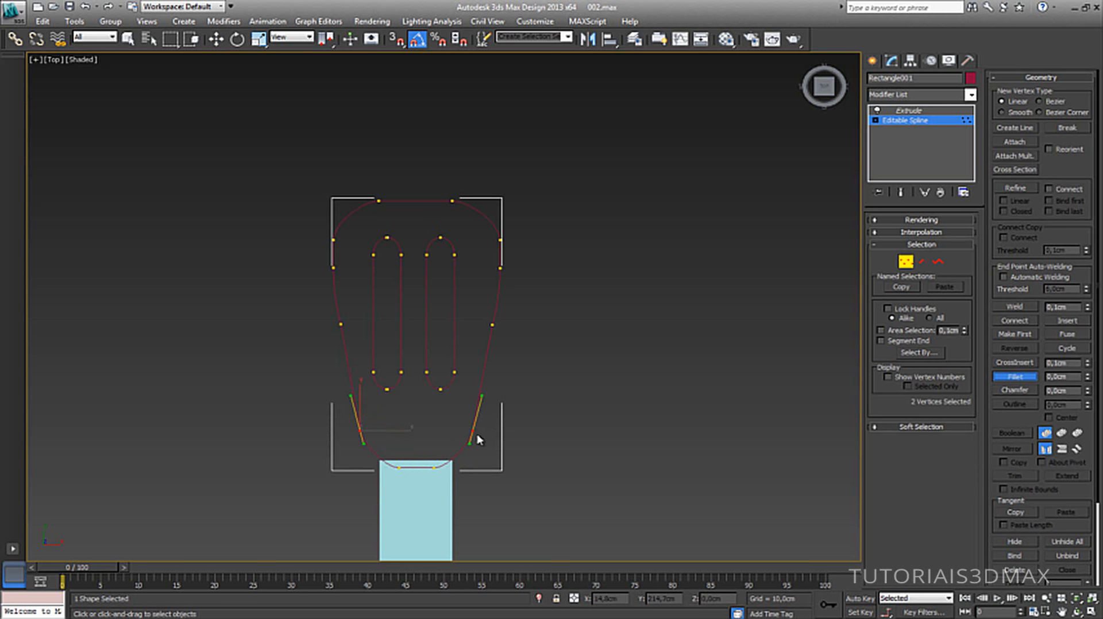
{"action": "left_click_drag", "start_coordinate": [469, 440], "coordinate": [488, 401]}
{"action": "left_click_drag", "start_coordinate": [437, 483], "coordinate": [443, 451]}
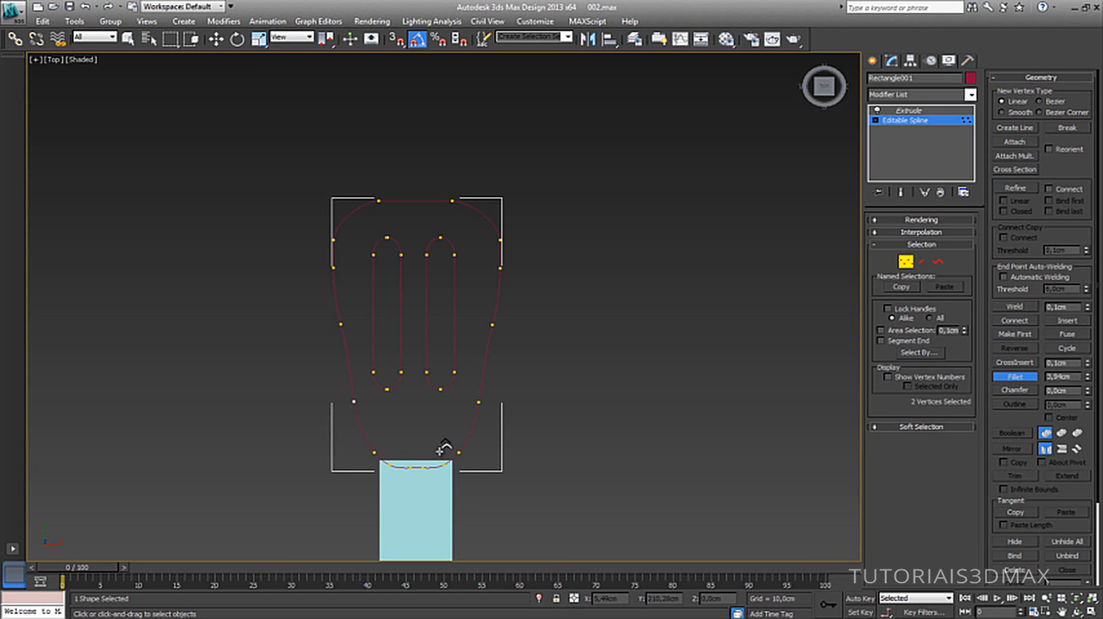
{"action": "left_click", "coordinate": [905, 262]}
{"action": "left_click", "coordinate": [913, 111]}
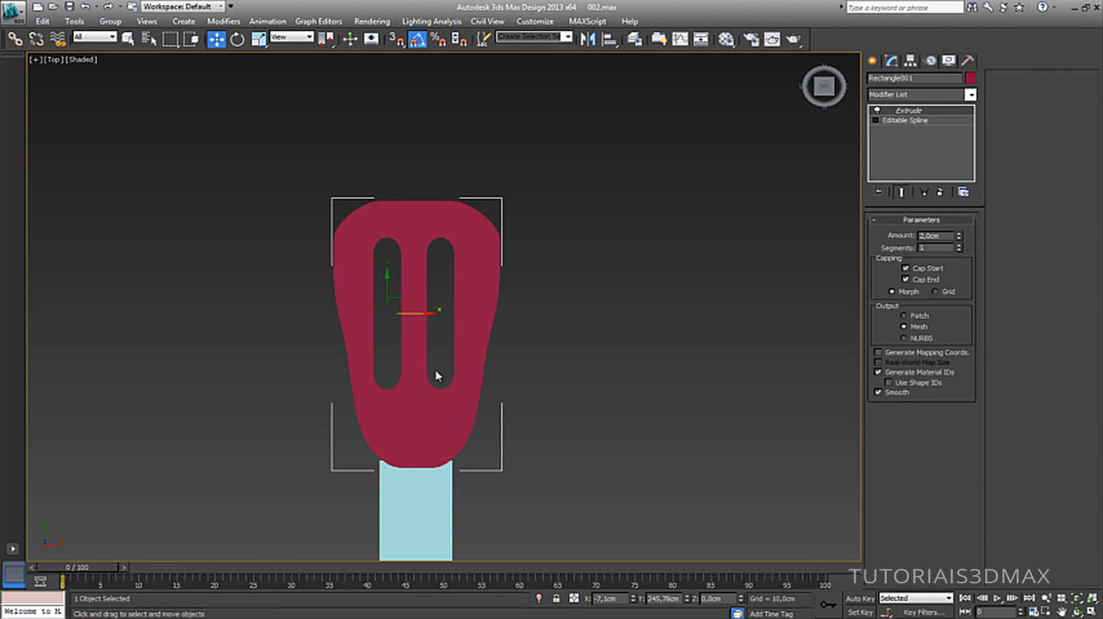
Copy the neck and place the duplicate beside the guitar.
{"action": "middle_click_drag", "start_coordinate": [403, 304], "coordinate": [357, 277], "text": "alt"}
{"action": "scroll", "coordinate": [520, 418], "scroll_direction": "down", "scroll_amount": 3}
{"action": "left_click", "coordinate": [513, 385]}
{"action": "middle_click_drag", "start_coordinate": [512, 400], "coordinate": [366, 390]}
{"action": "left_click_drag", "start_coordinate": [368, 385], "coordinate": [547, 365], "text": "shift"}
{"action": "left_click", "coordinate": [552, 369]}
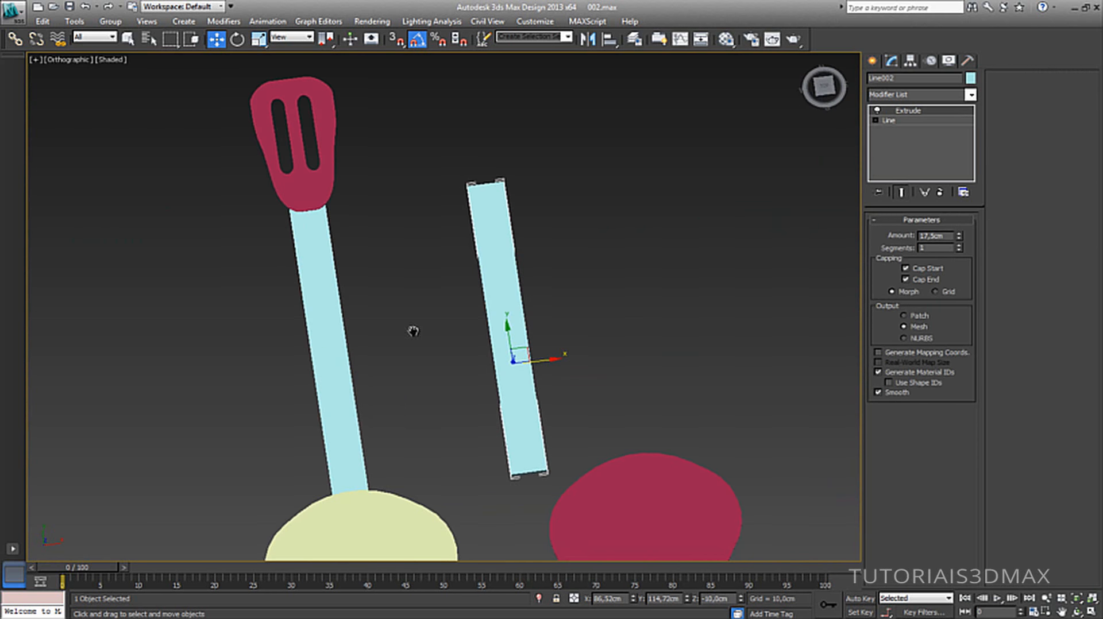
Isolate the original neck attached to the guitar body and show it shaded with edged faces.
{"action": "mouse_move", "coordinate": [411, 327]}
{"action": "middle_mouse_down", "text": "alt"}
{"action": "mouse_move", "coordinate": [414, 374]}
{"action": "mouse_move", "coordinate": [457, 313]}
{"action": "middle_mouse_up", "text": "alt"}
{"action": "left_click", "coordinate": [482, 299]}
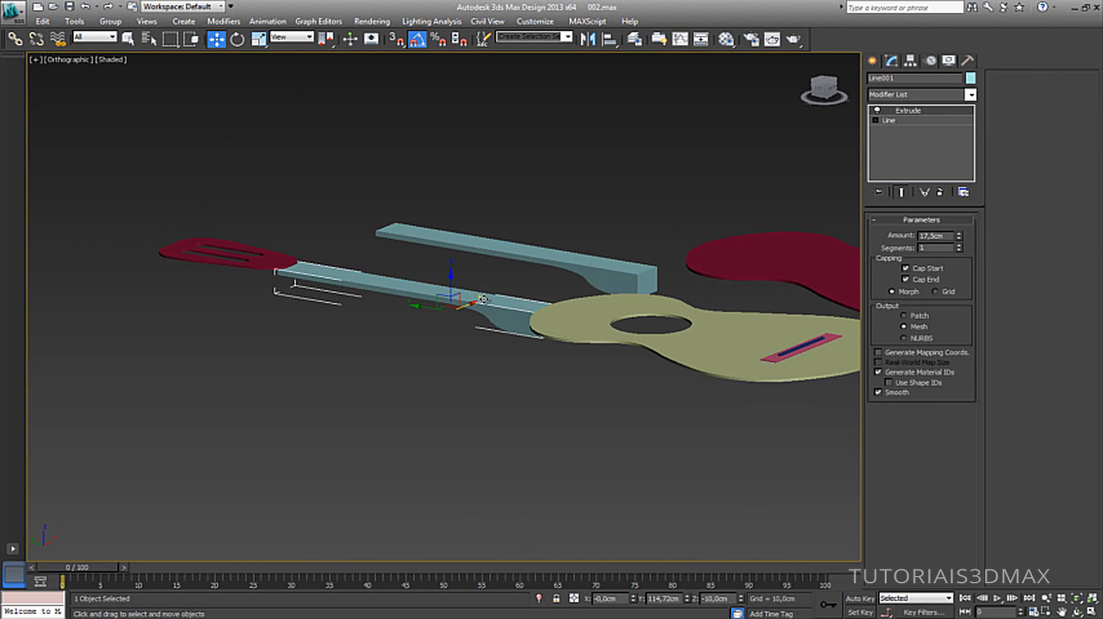
{"action": "key", "text": "alt+q"}
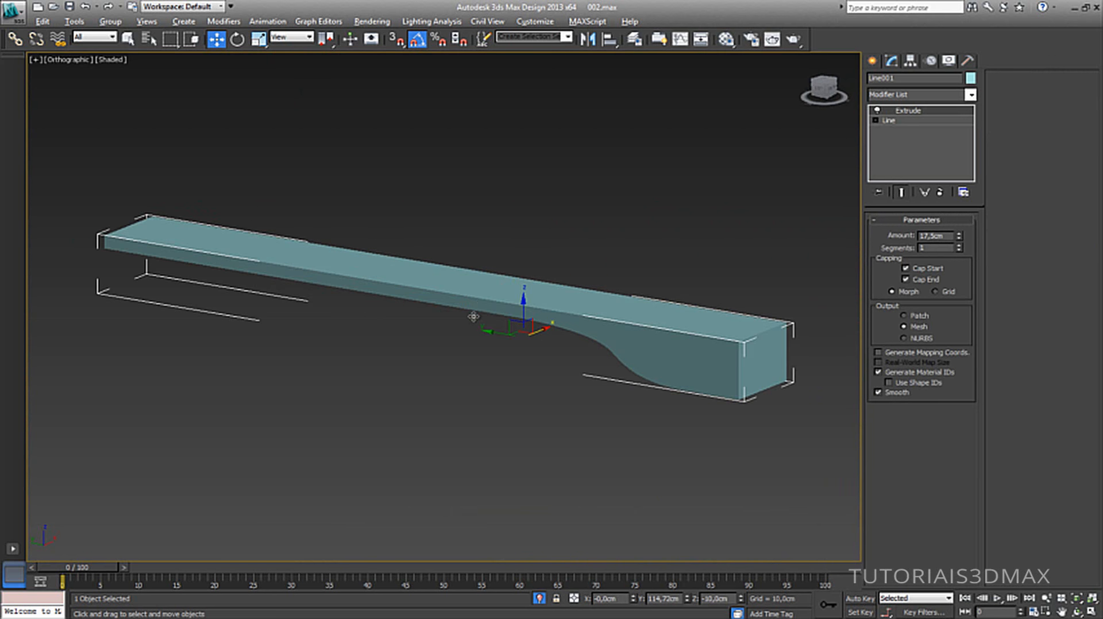
{"action": "scroll", "coordinate": [461, 348], "scroll_direction": "up", "scroll_amount": 3}
{"action": "middle_click_drag", "start_coordinate": [461, 348], "coordinate": [453, 348]}
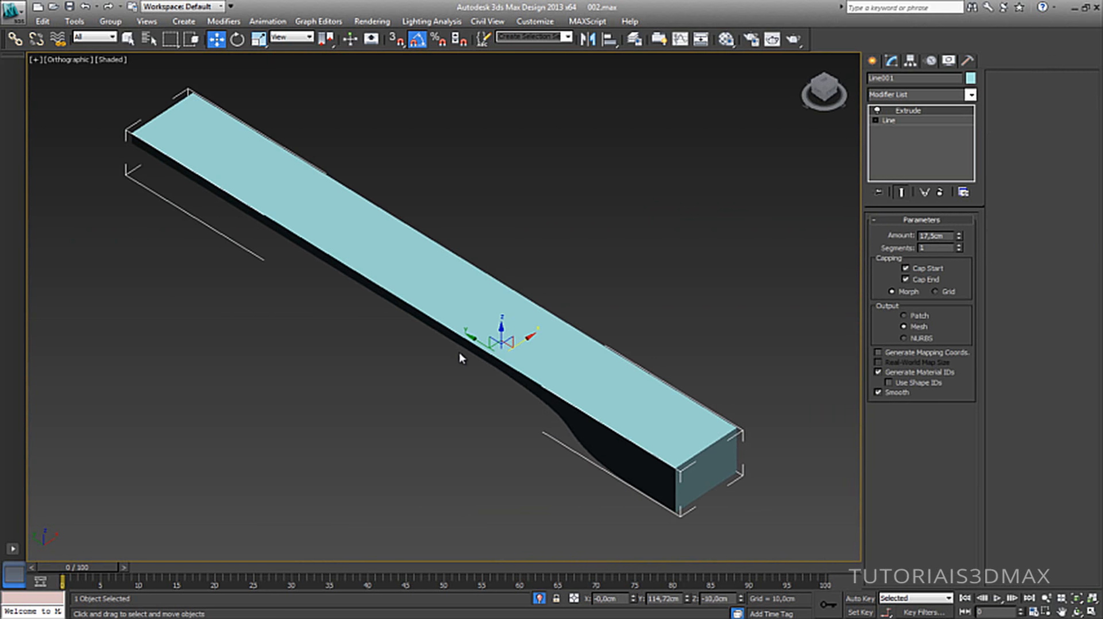
{"action": "key", "text": "F4"}
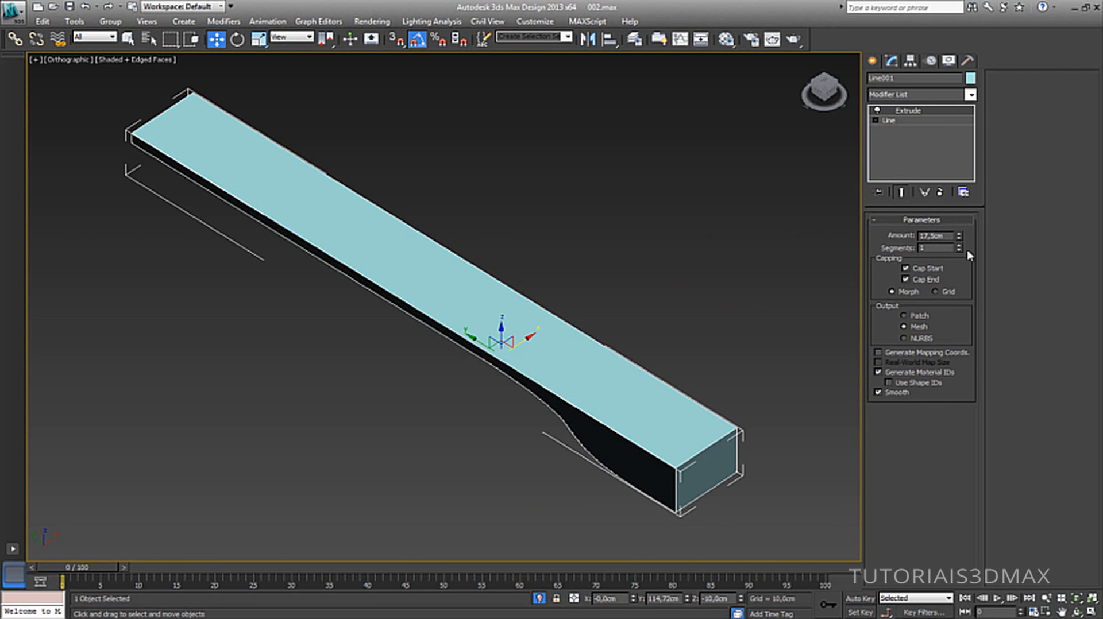
{"action": "middle_click_drag", "start_coordinate": [557, 328], "coordinate": [542, 321]}
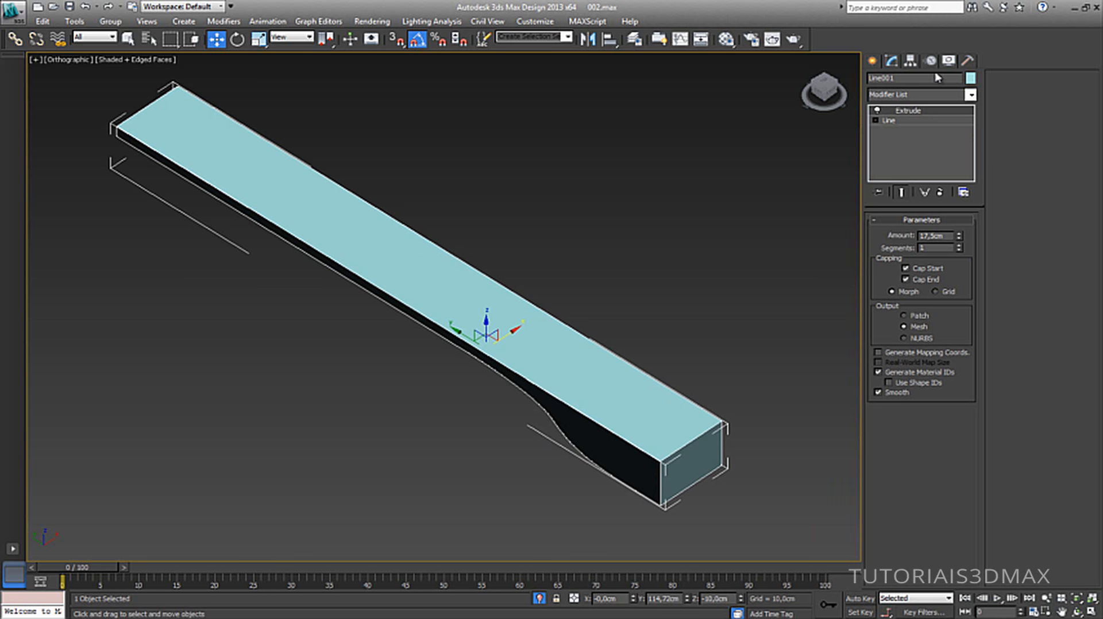
Examine the neck's Line and Extrude levels and the available object conversion types without converting it.
{"action": "left_click", "coordinate": [896, 120]}
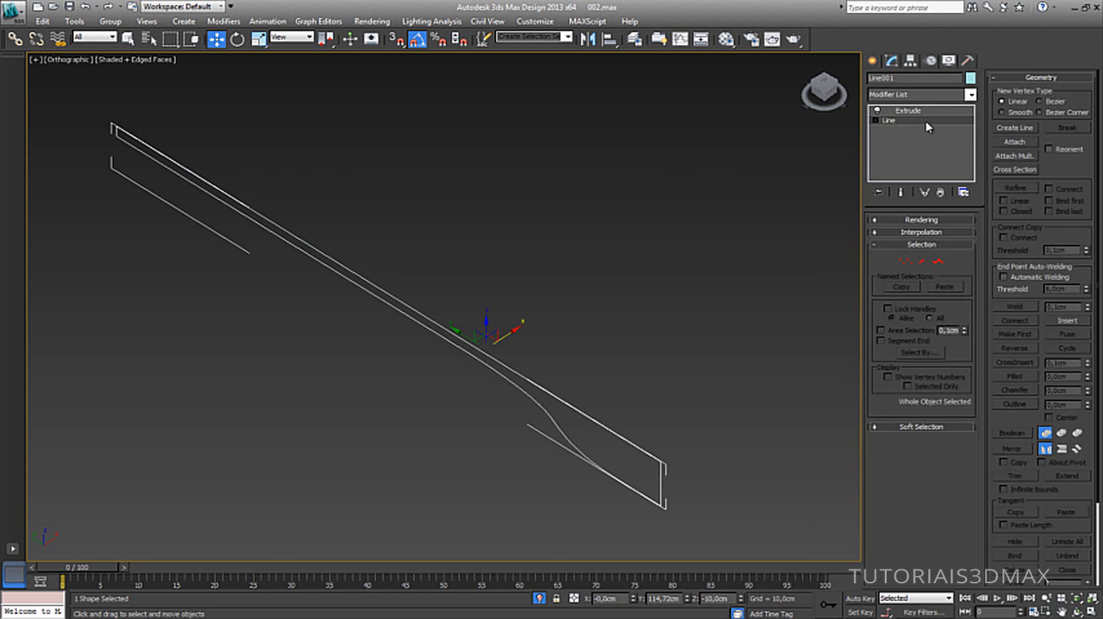
{"action": "left_click", "coordinate": [931, 113]}
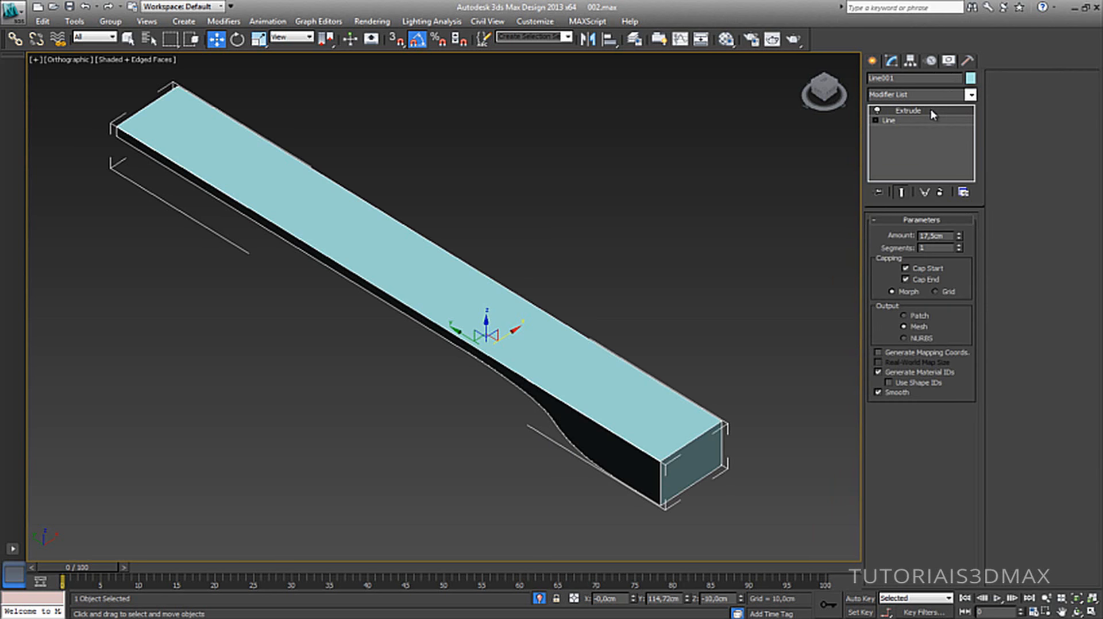
{"action": "right_click", "coordinate": [545, 345]}
{"action": "mouse_move", "coordinate": [606, 457]}
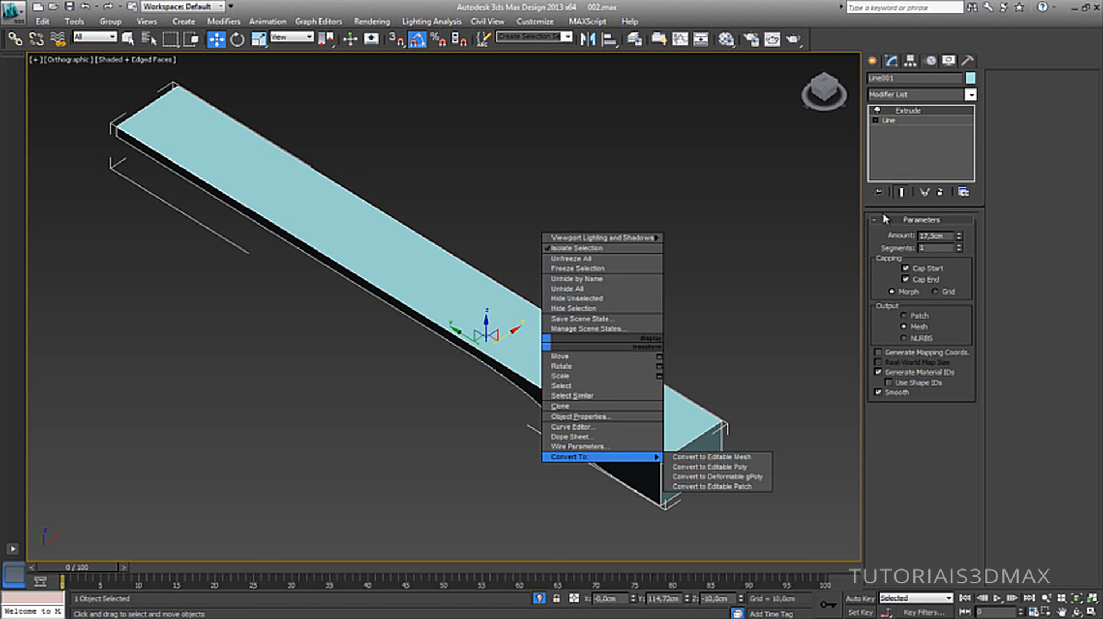
{"action": "left_click", "coordinate": [676, 346]}
{"action": "left_click", "coordinate": [649, 427]}
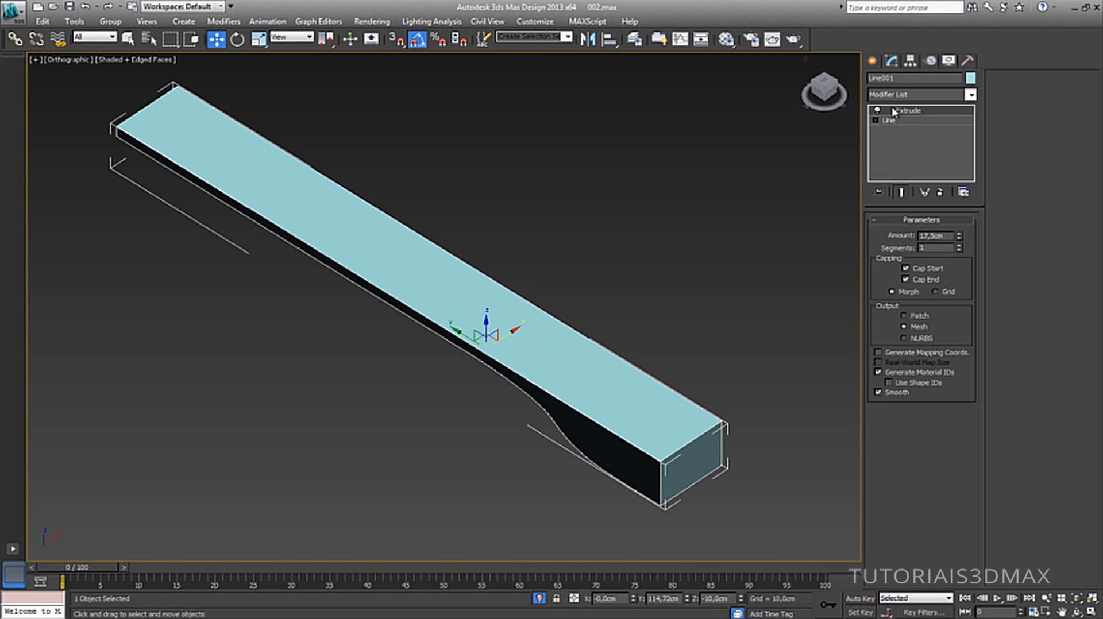
{"action": "left_click", "coordinate": [920, 122]}
{"action": "left_click", "coordinate": [922, 112]}
{"action": "left_click", "coordinate": [922, 120]}
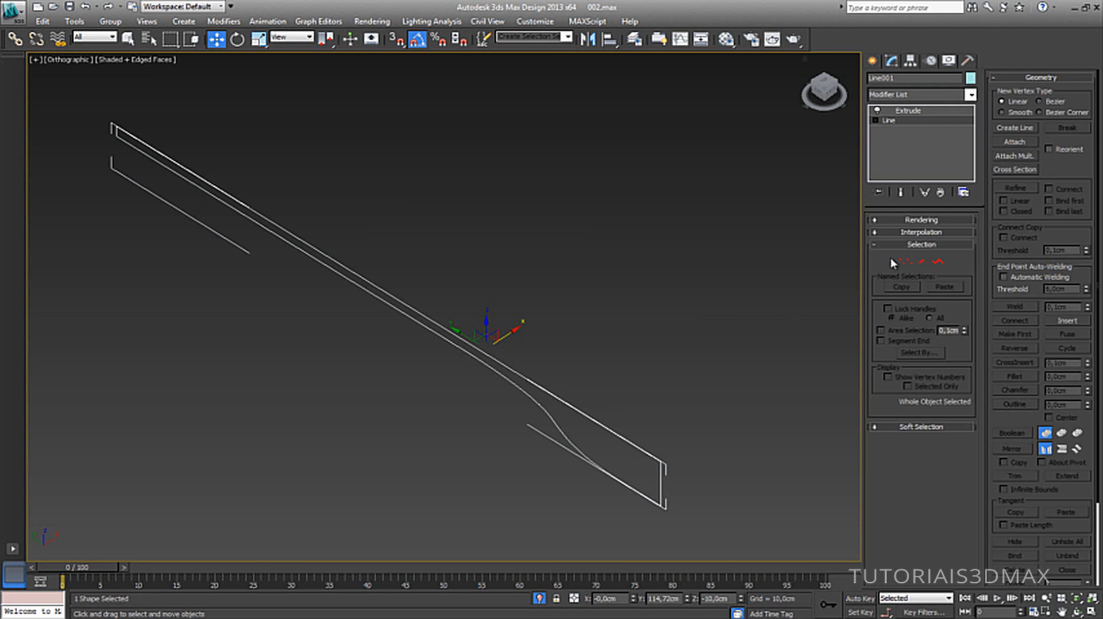
{"action": "left_click", "coordinate": [931, 111]}
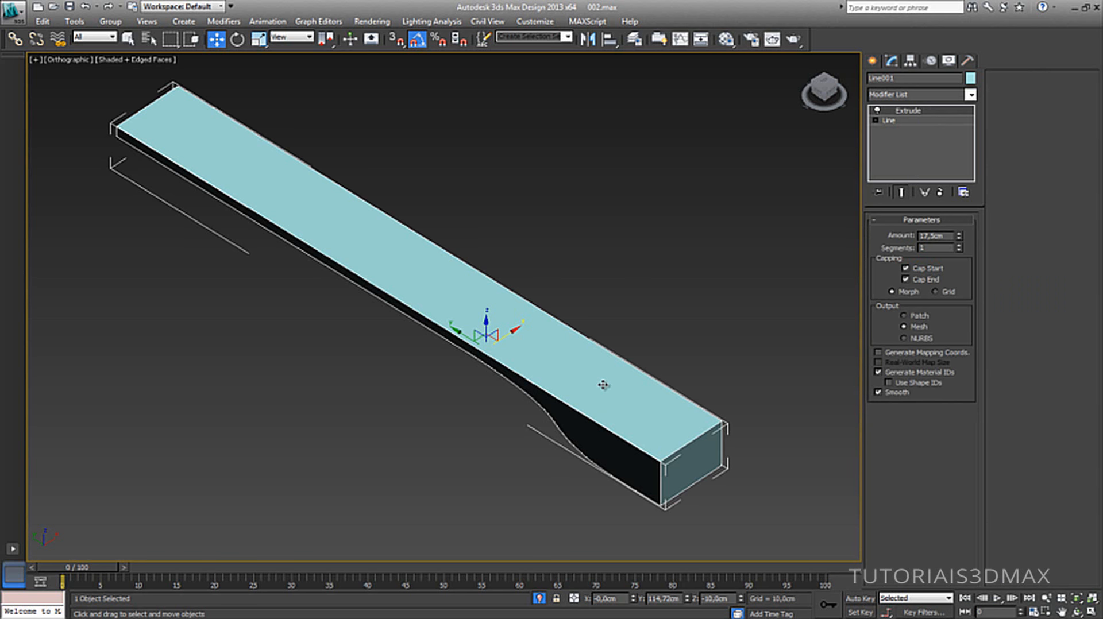
Add an Edit Poly modifier above the neck's Extrude.
{"action": "left_click", "coordinate": [928, 96]}
{"action": "key", "text": "e"}
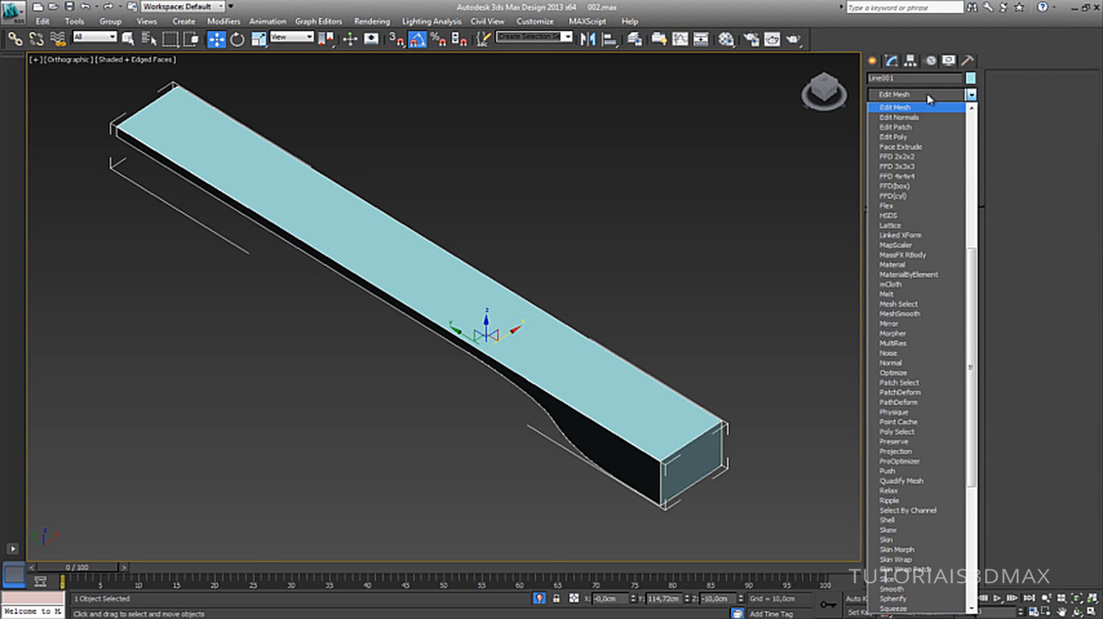
{"action": "key", "text": "e"}
{"action": "key", "text": "e"}
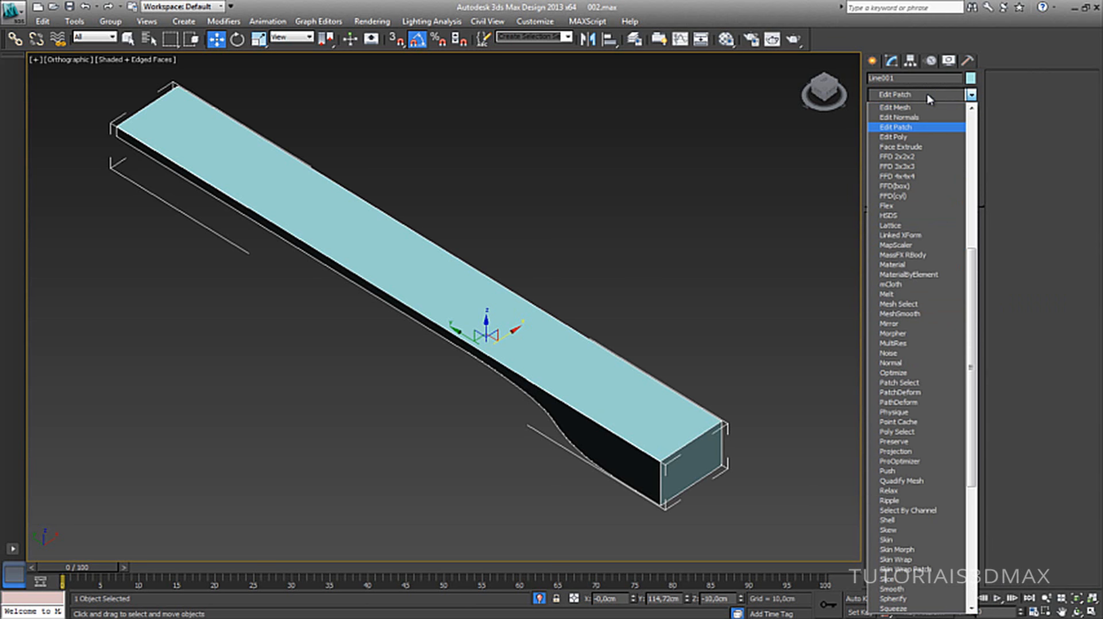
{"action": "key", "text": "e"}
{"action": "key", "text": "Return"}
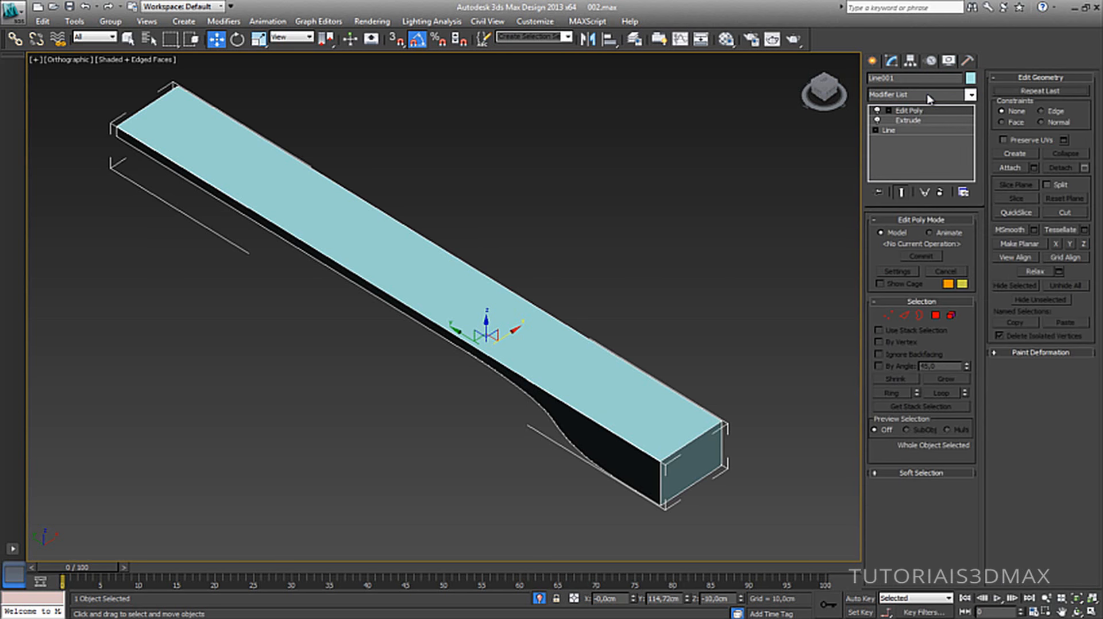
Try picking individual neck faces at Polygon level: the long top face and the body-end face.
{"action": "left_click", "coordinate": [889, 110]}
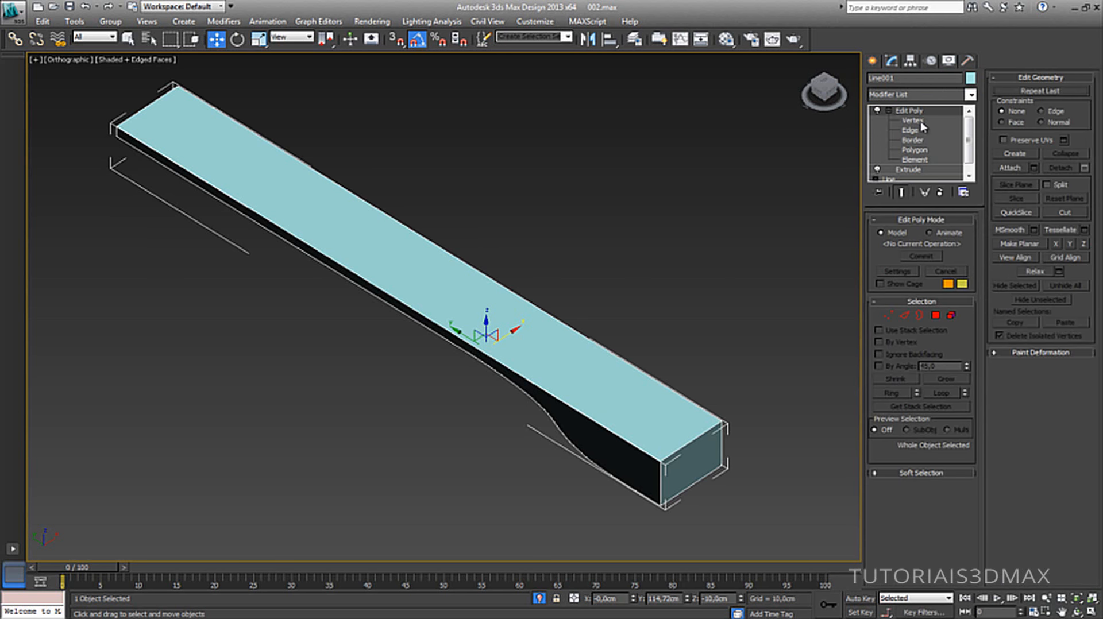
{"action": "left_click", "coordinate": [914, 150]}
{"action": "left_click", "coordinate": [634, 425]}
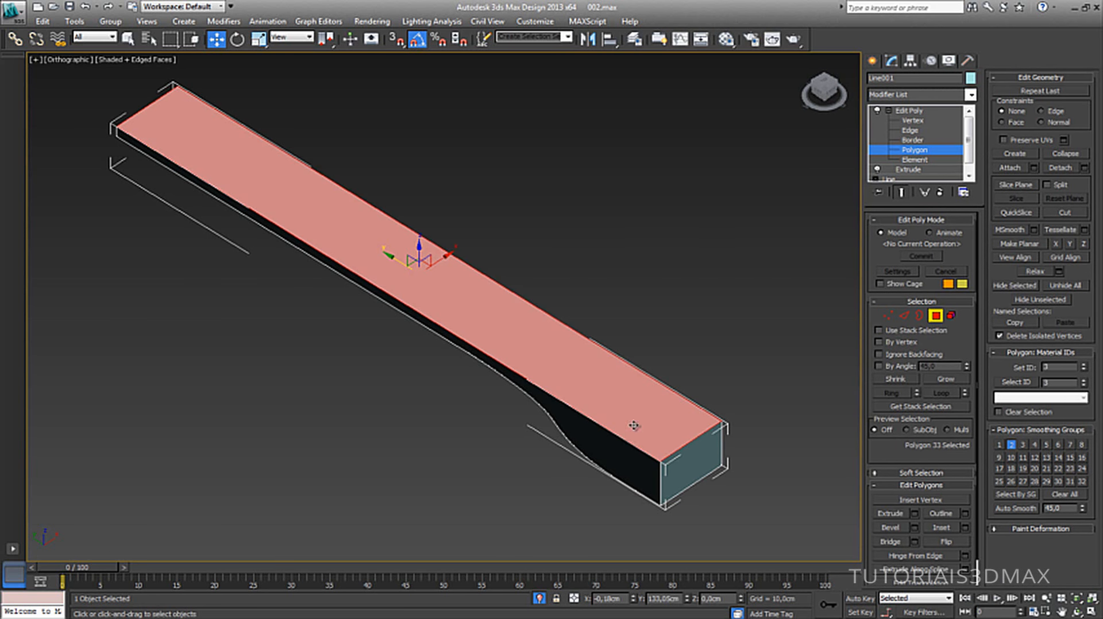
{"action": "left_click", "coordinate": [630, 459]}
{"action": "left_click", "coordinate": [671, 463]}
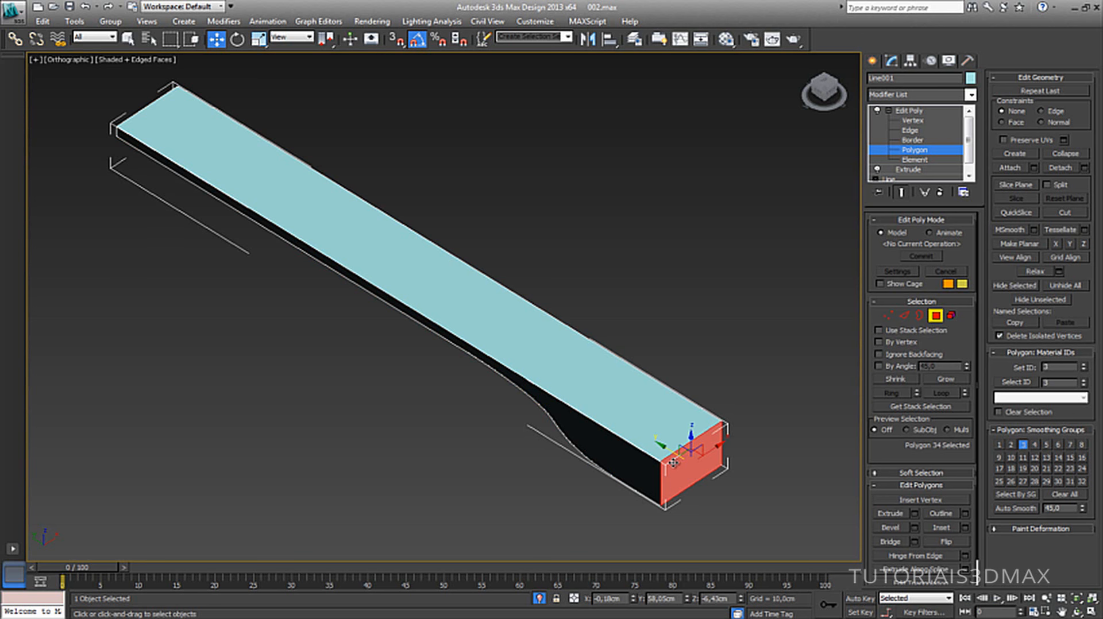
Compare the neck with its Edit Poly modifier switched off and on, and return to whole-object level.
{"action": "left_click", "coordinate": [889, 110]}
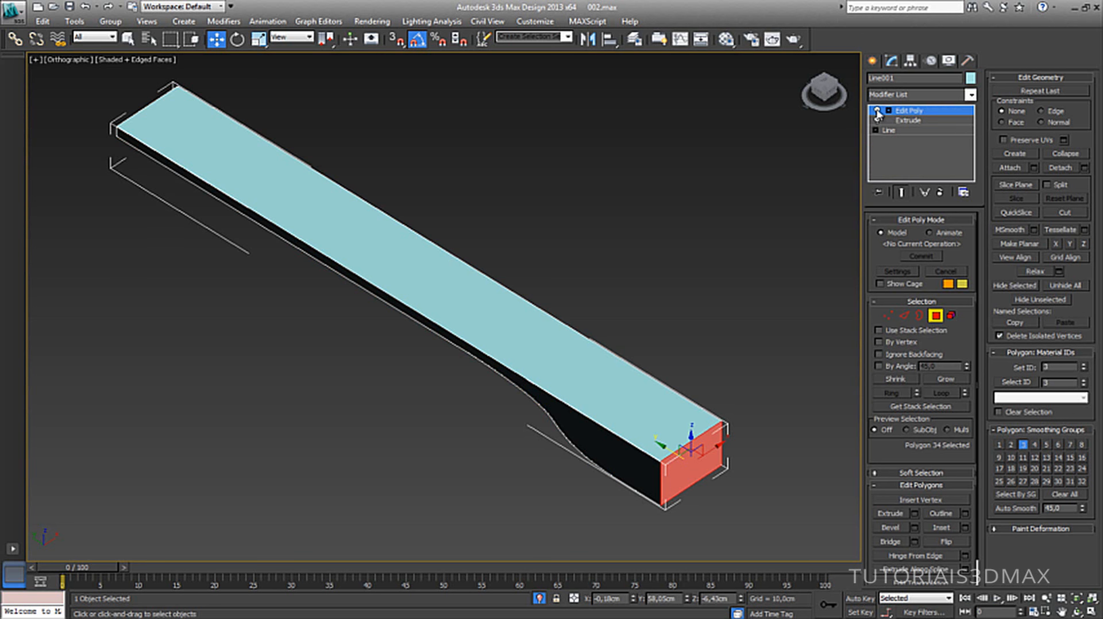
{"action": "left_click", "coordinate": [876, 110]}
{"action": "left_click", "coordinate": [877, 121]}
{"action": "left_click", "coordinate": [877, 120]}
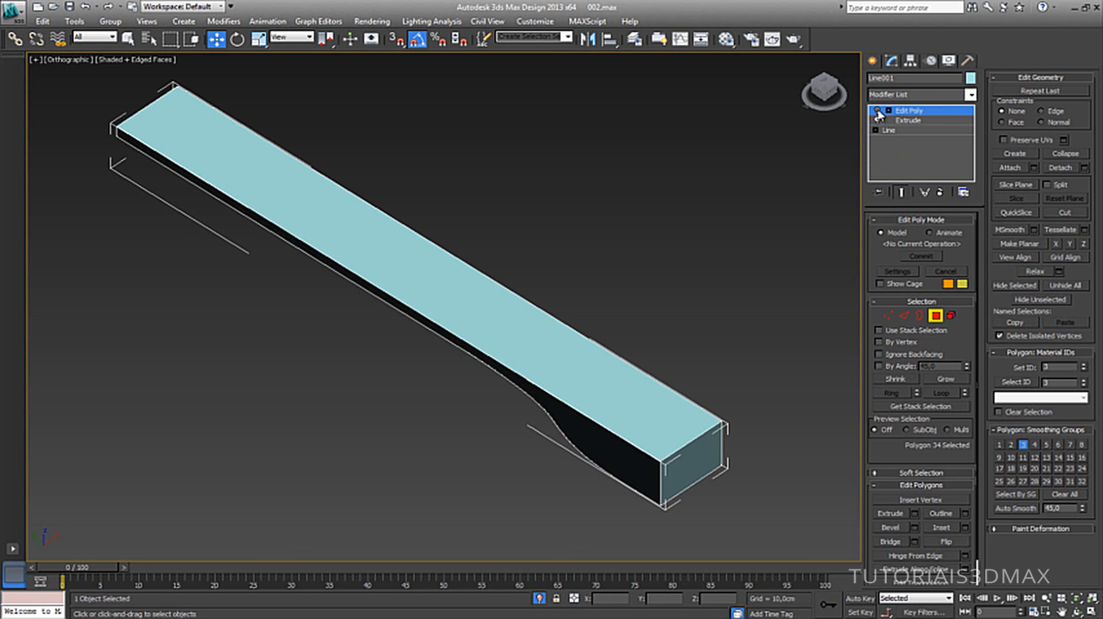
{"action": "left_click", "coordinate": [908, 115]}
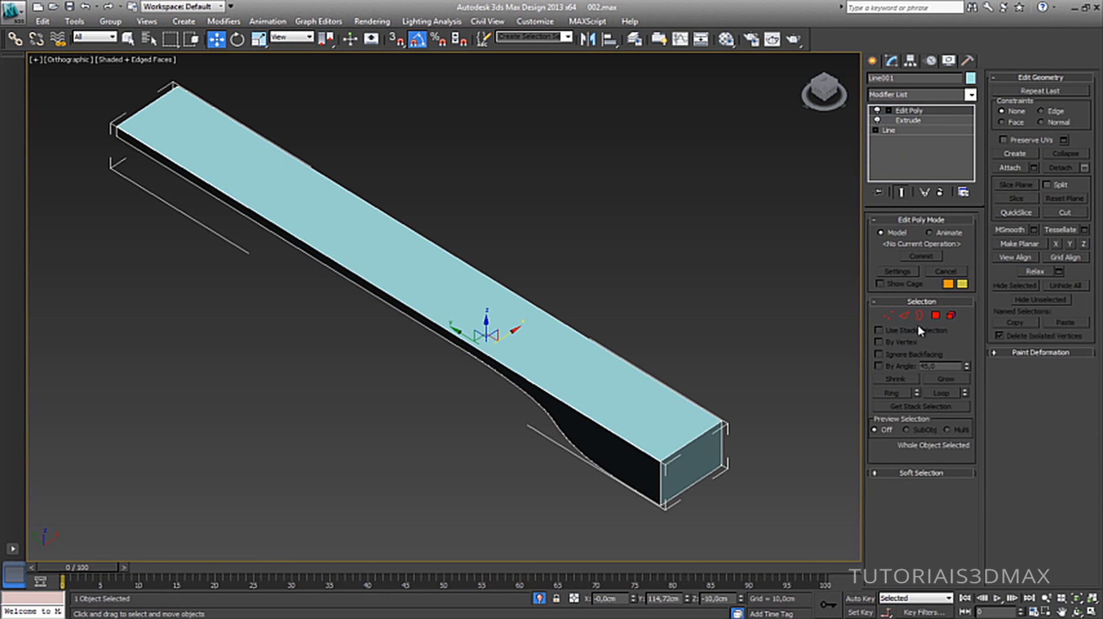
At Edge level, select all of the neck's widthwise edges and connect them with a lengthwise loop along its centre.
{"action": "left_click", "coordinate": [903, 316]}
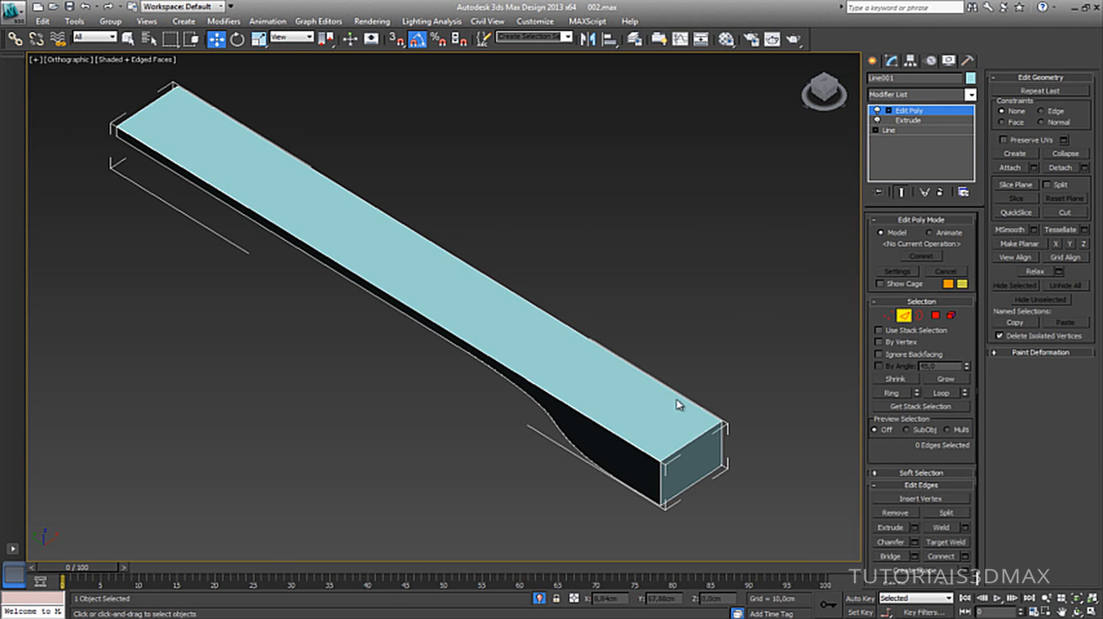
{"action": "key", "text": "t"}
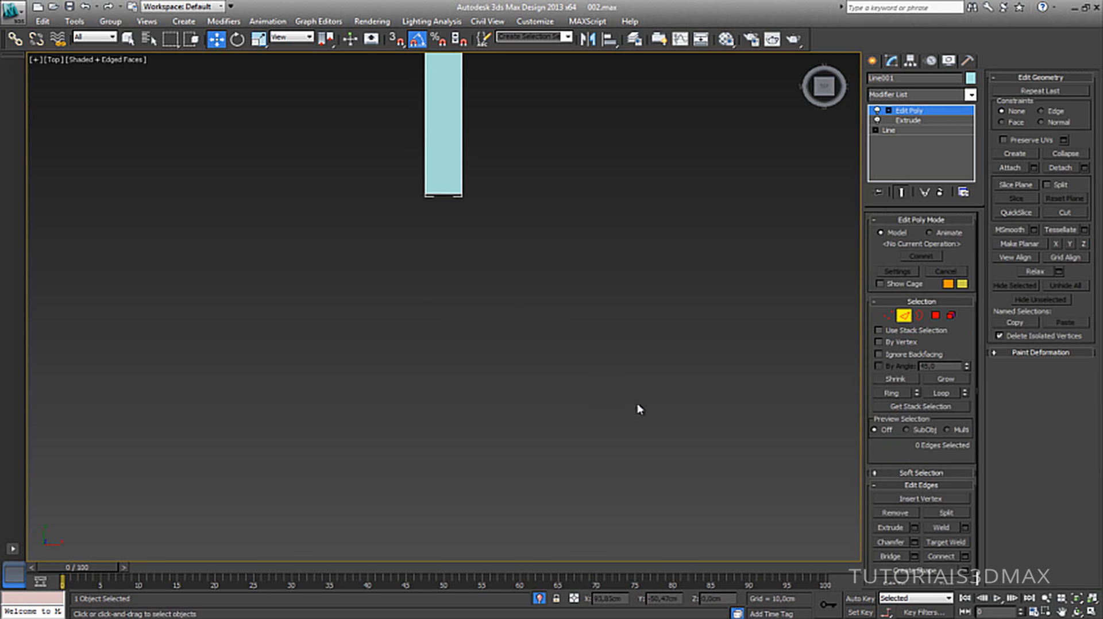
{"action": "middle_click_drag", "start_coordinate": [544, 294], "coordinate": [603, 491]}
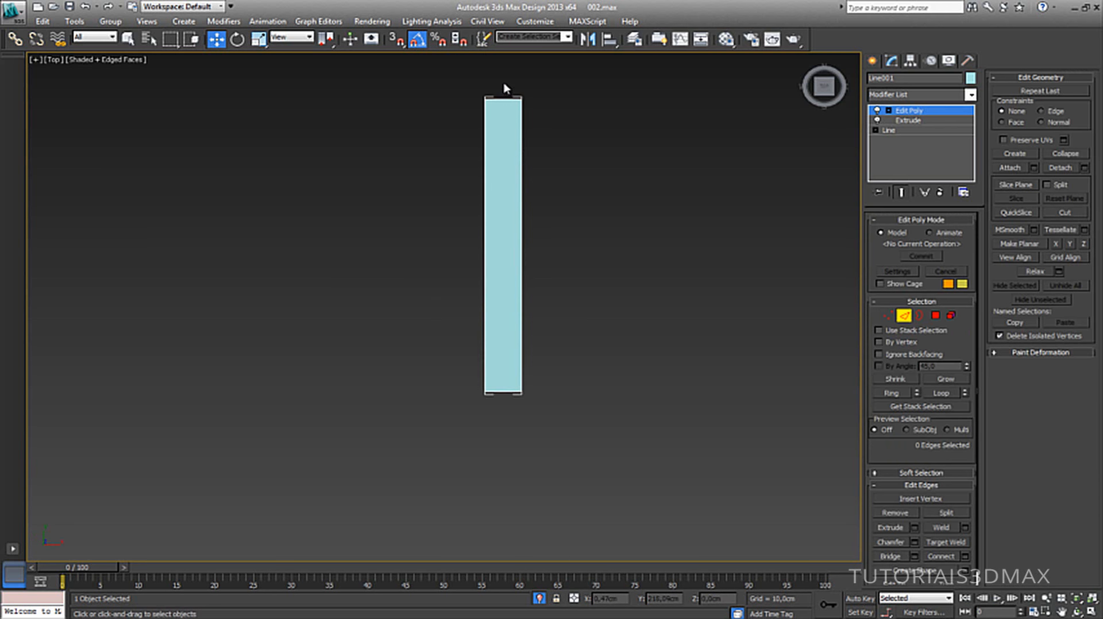
{"action": "left_click_drag", "start_coordinate": [504, 87], "coordinate": [505, 269]}
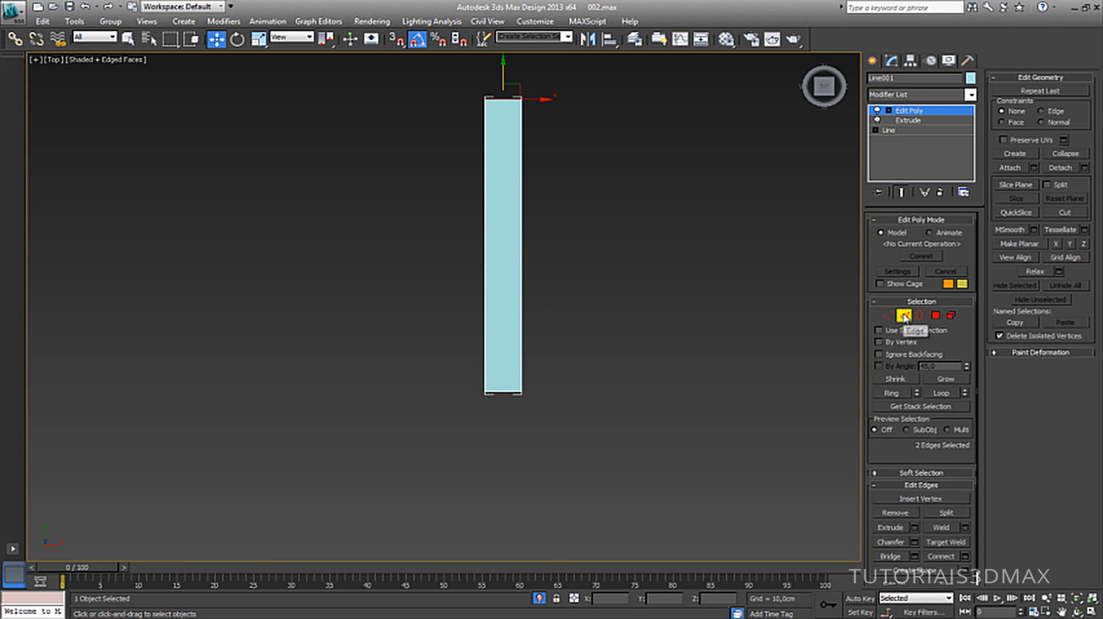
{"action": "left_click_drag", "start_coordinate": [499, 81], "coordinate": [509, 402]}
{"action": "middle_click_drag", "start_coordinate": [506, 345], "coordinate": [511, 271], "text": "alt"}
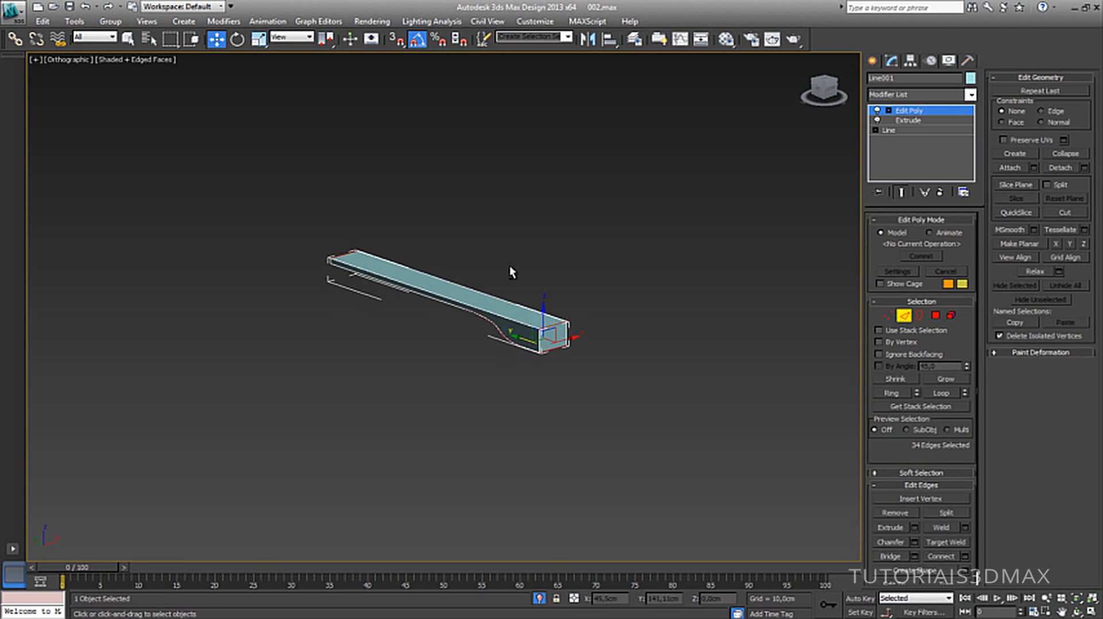
{"action": "middle_click_drag", "start_coordinate": [499, 325], "coordinate": [494, 260], "text": "ctrl+alt"}
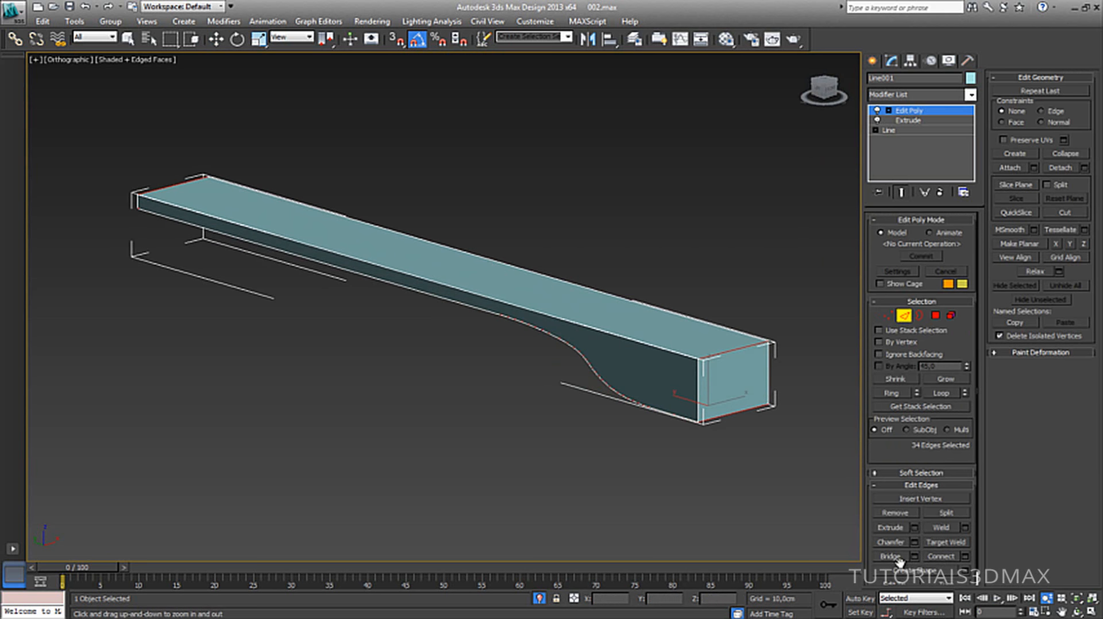
{"action": "left_click", "coordinate": [942, 557]}
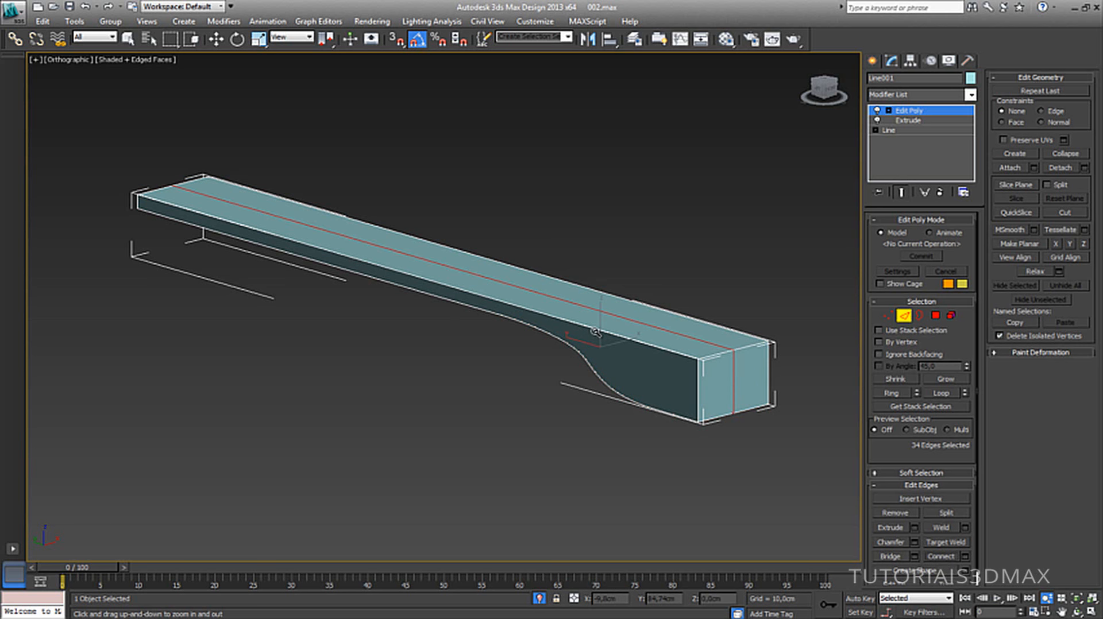
Compare the neck with its Edit Poly and Extrude modifiers switched off and on.
{"action": "left_click", "coordinate": [876, 111]}
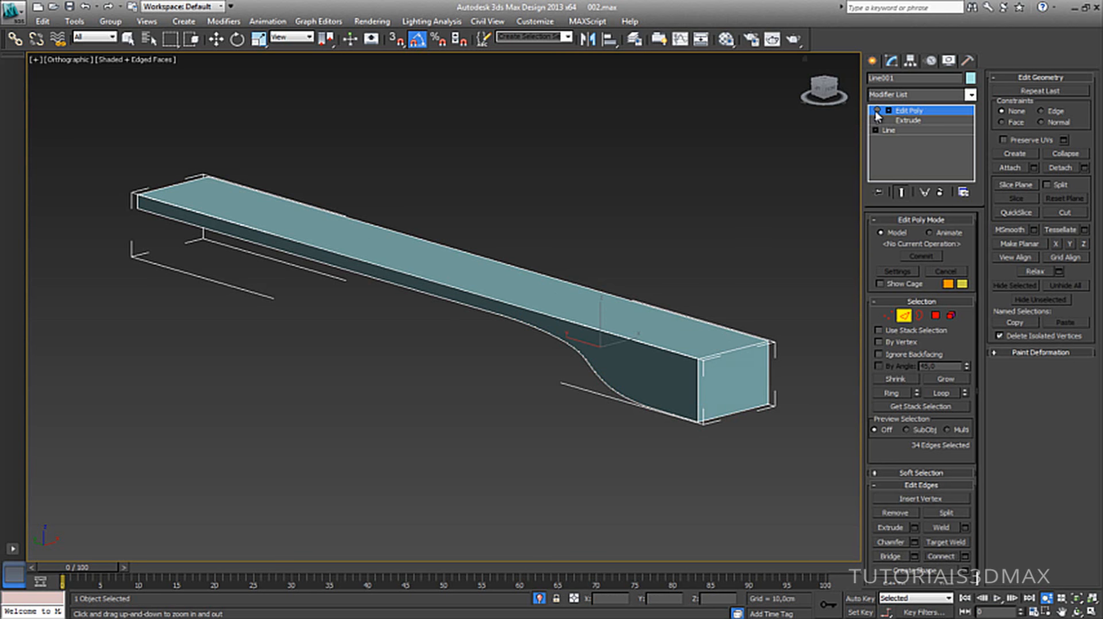
{"action": "left_click", "coordinate": [877, 121]}
{"action": "left_click", "coordinate": [878, 121]}
{"action": "left_click", "coordinate": [877, 111]}
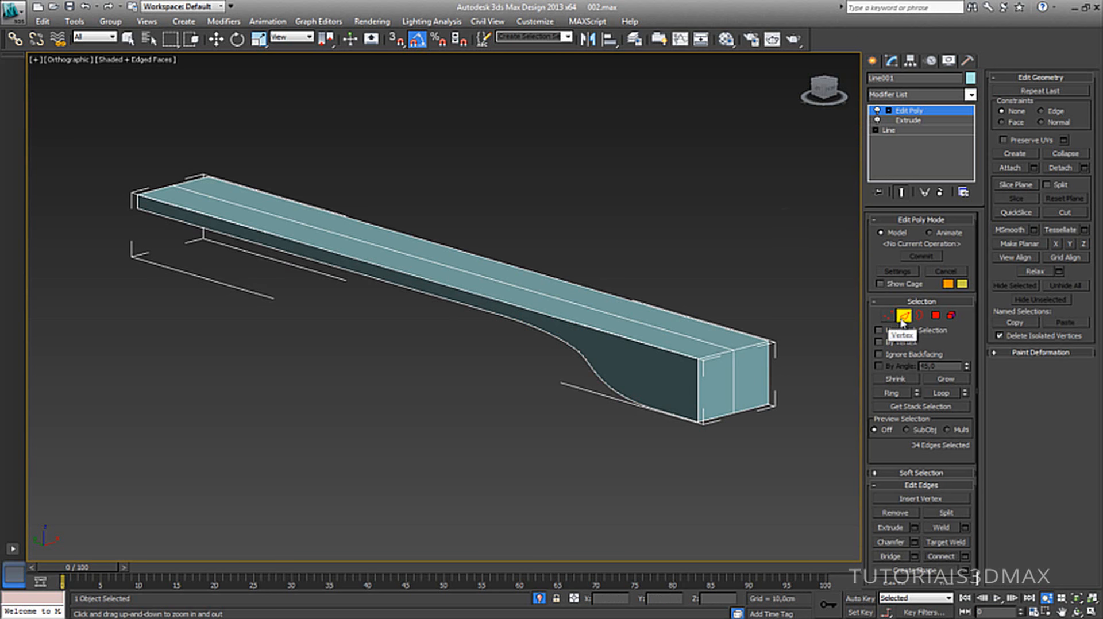
Select the neck's lengthwise centre edge loop, excluding its edges on the top face and both end faces.
{"action": "middle_click_drag", "start_coordinate": [620, 350], "coordinate": [620, 308], "text": "alt"}
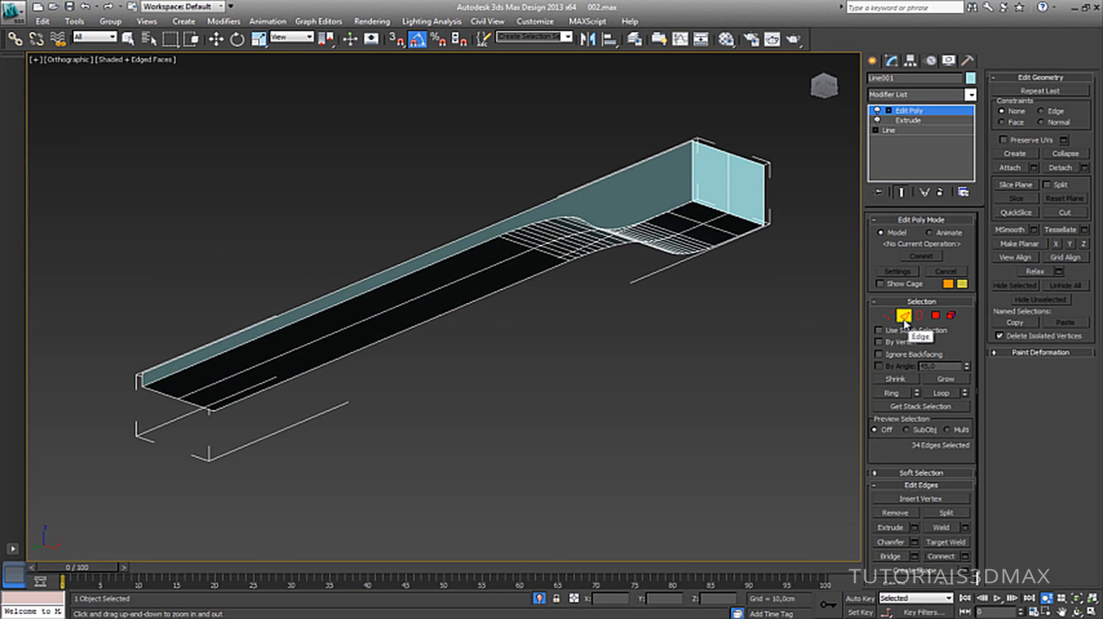
{"action": "key", "text": "w"}
{"action": "left_click", "coordinate": [502, 261]}
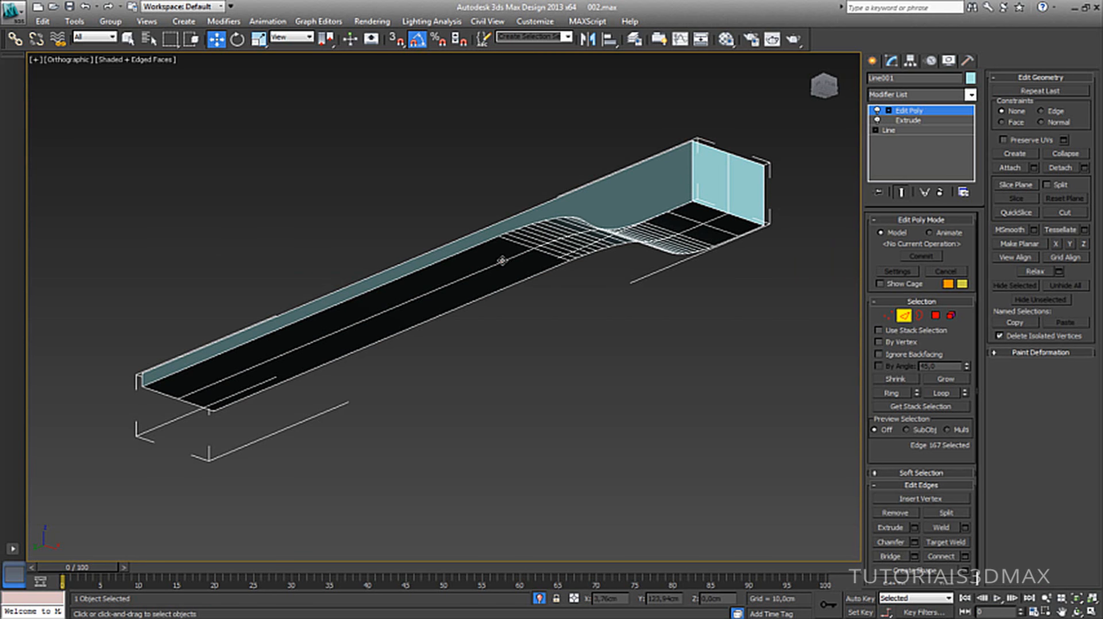
{"action": "left_click", "coordinate": [932, 396]}
{"action": "middle_click_drag", "start_coordinate": [652, 260], "coordinate": [633, 325], "text": "alt"}
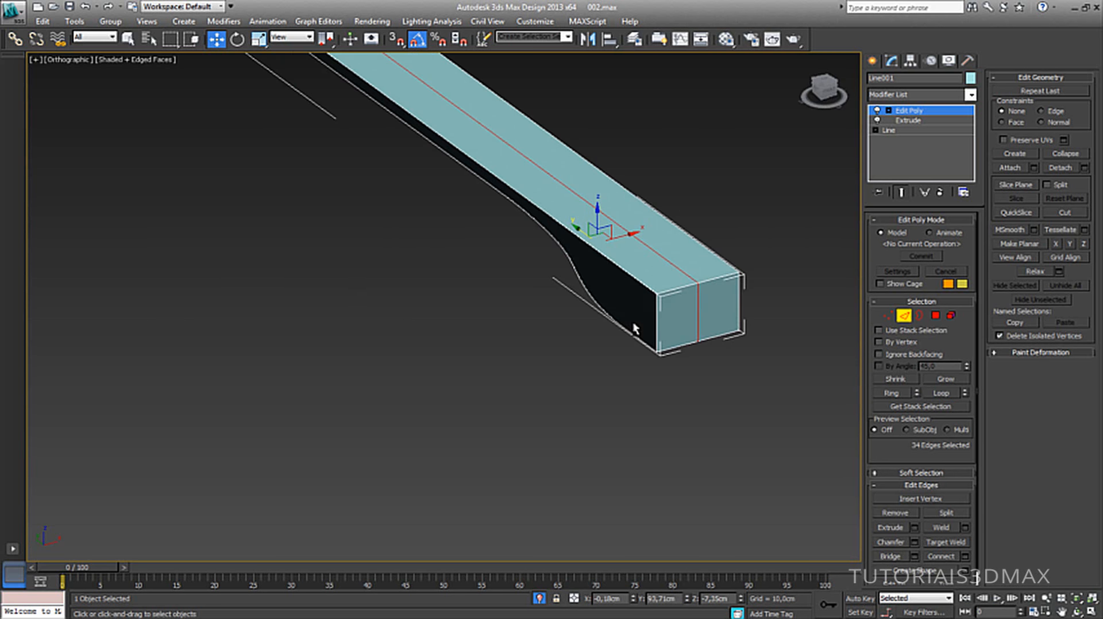
{"action": "left_click", "coordinate": [697, 307], "text": "alt"}
{"action": "left_click", "coordinate": [688, 275], "text": "alt"}
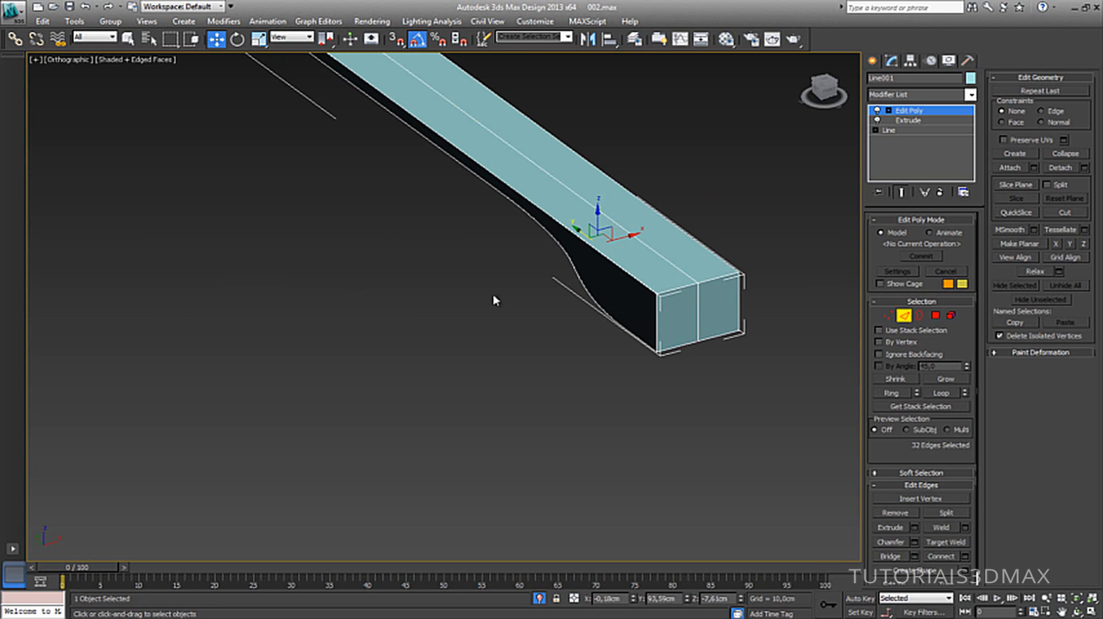
{"action": "middle_click_drag", "start_coordinate": [492, 300], "coordinate": [505, 450], "text": "alt"}
{"action": "middle_click_drag", "start_coordinate": [300, 291], "coordinate": [305, 333], "text": "alt"}
{"action": "left_click", "coordinate": [292, 398], "text": "alt"}
Move the underside centre edges down to about Z -15.7 cm, forming a ridge along the neck.
{"action": "scroll", "coordinate": [291, 257], "scroll_direction": "up", "scroll_amount": 5}
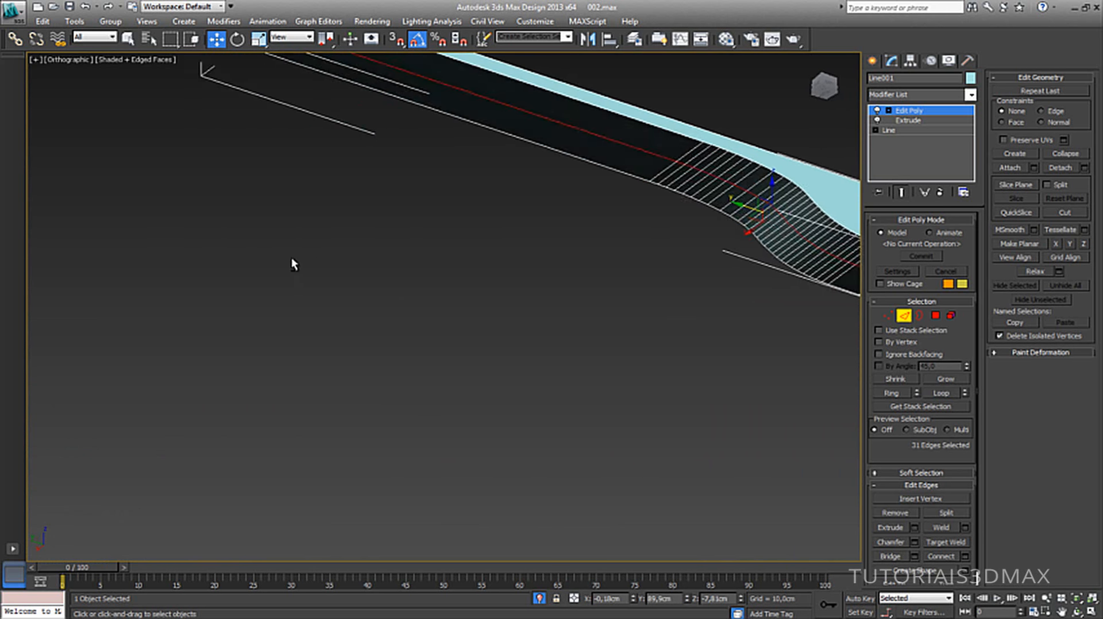
{"action": "middle_click_drag", "start_coordinate": [291, 257], "coordinate": [270, 334]}
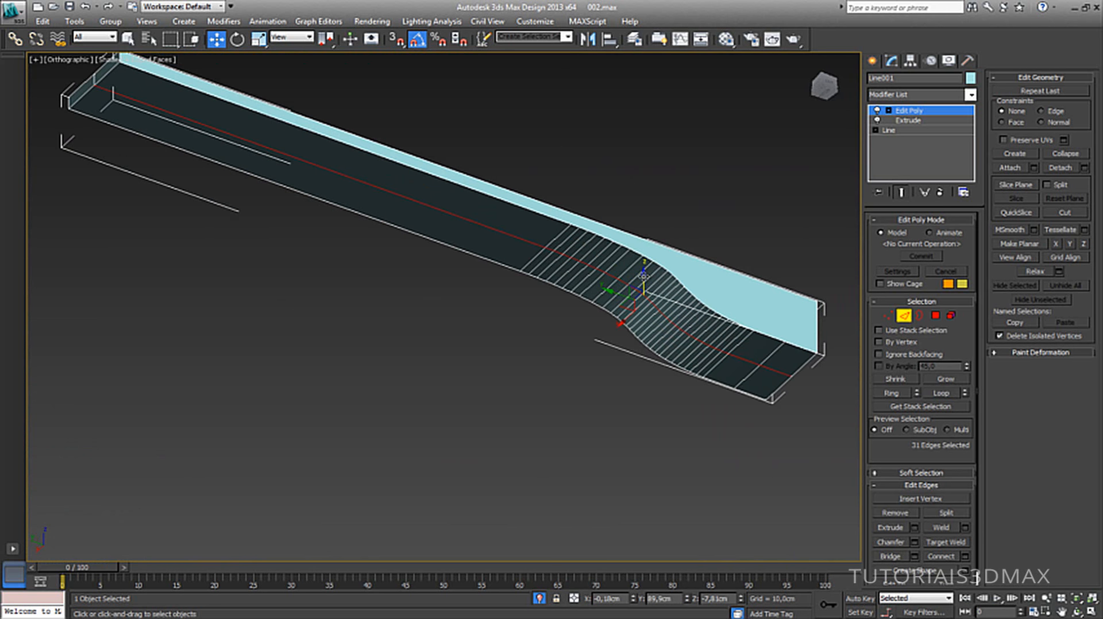
{"action": "left_click_drag", "start_coordinate": [644, 277], "coordinate": [641, 308]}
{"action": "middle_click_drag", "start_coordinate": [641, 308], "coordinate": [340, 362]}
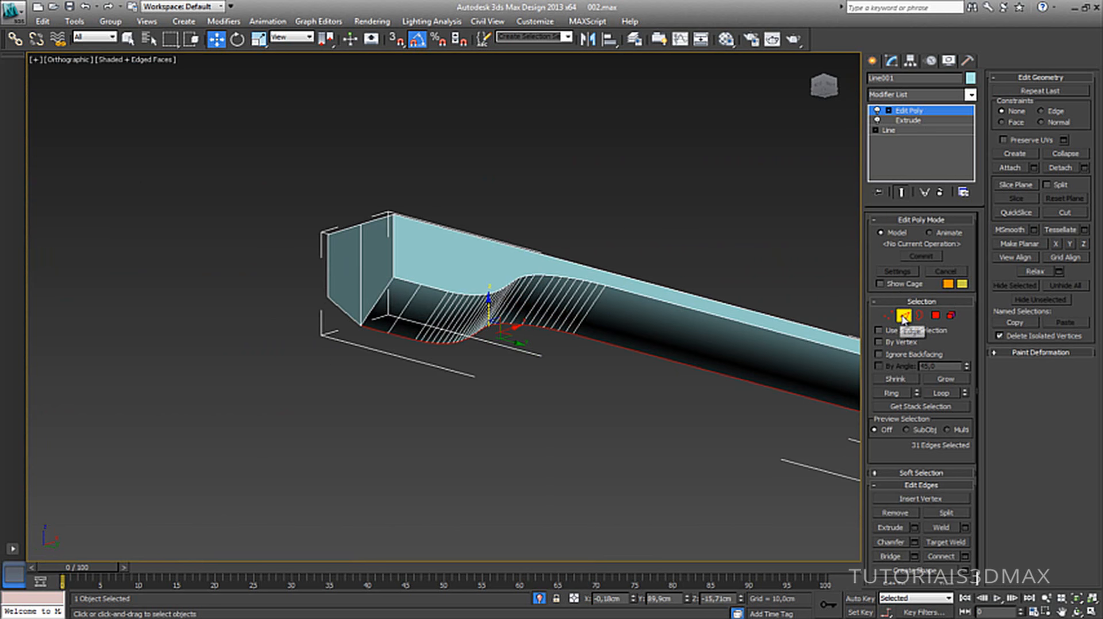
Try a TurboSmooth modifier above the neck's Edit Poly and inspect the smoothed shape with edge display off.
{"action": "left_click", "coordinate": [915, 95]}
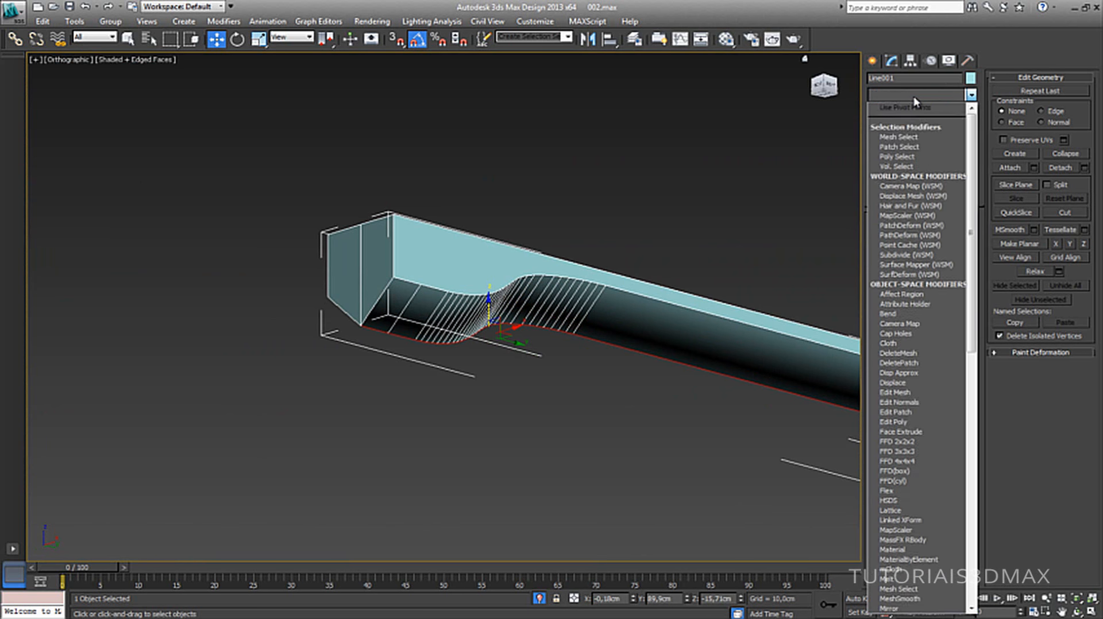
{"action": "key", "text": "t"}
{"action": "key", "text": "Down"}
{"action": "key", "text": "Down"}
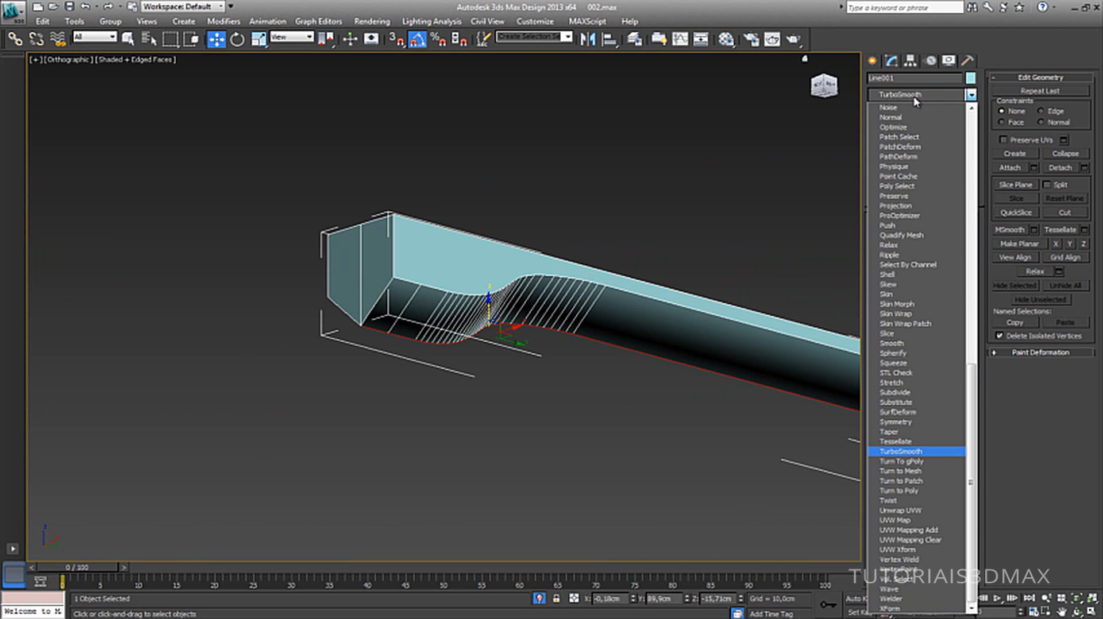
{"action": "key", "text": "Return"}
{"action": "middle_click_drag", "start_coordinate": [529, 310], "coordinate": [492, 300], "text": "alt"}
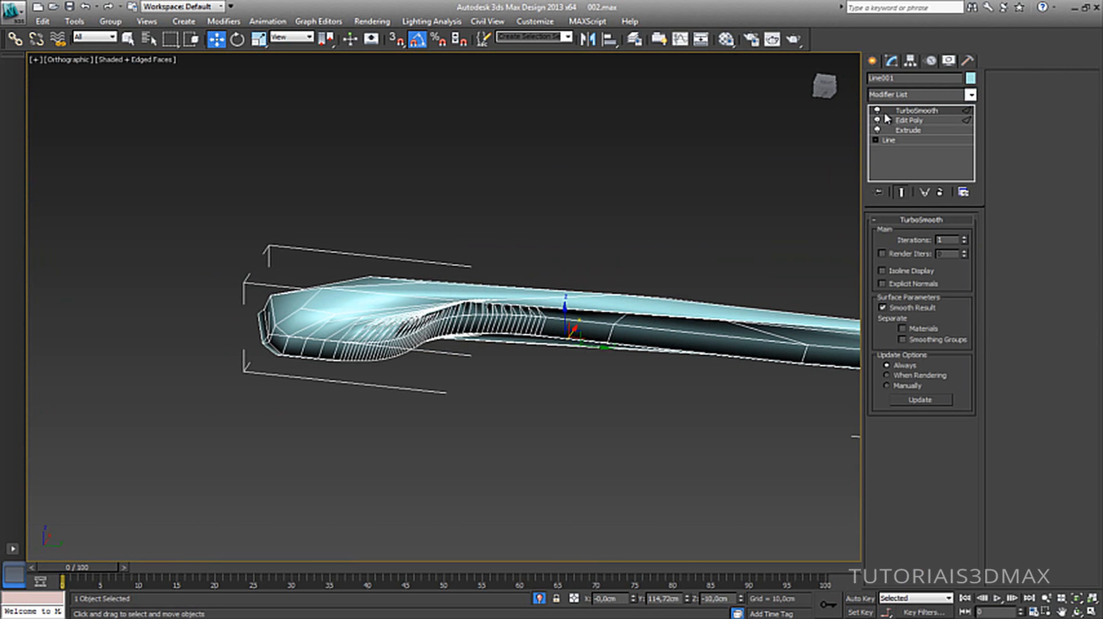
{"action": "mouse_move", "coordinate": [917, 112]}
{"action": "left_mouse_down"}
{"action": "mouse_move", "coordinate": [918, 132]}
{"action": "mouse_move", "coordinate": [924, 108]}
{"action": "left_mouse_up"}
{"action": "middle_click_drag", "start_coordinate": [504, 302], "coordinate": [485, 227], "text": "alt"}
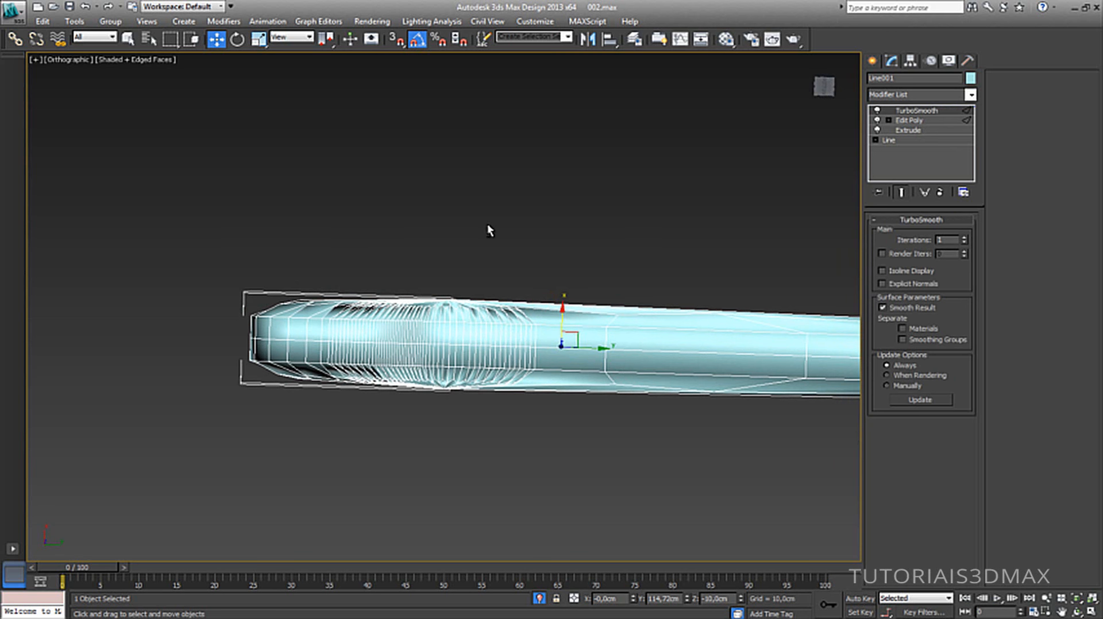
{"action": "key", "text": "F4"}
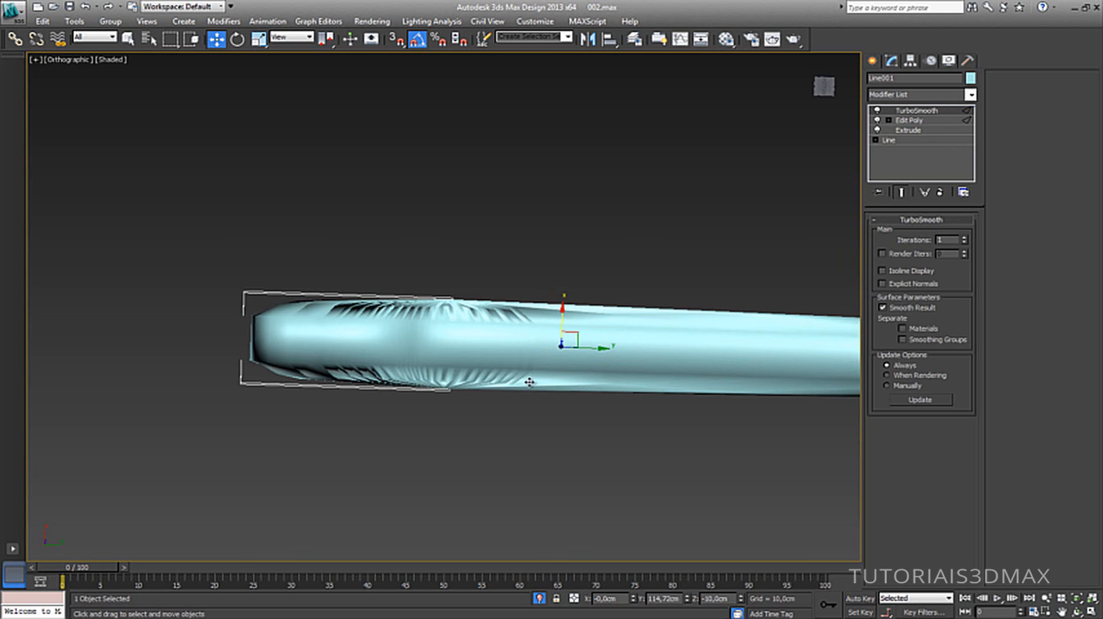
{"action": "mouse_move", "coordinate": [531, 383]}
{"action": "middle_mouse_down", "text": "alt"}
{"action": "mouse_move", "coordinate": [539, 422]}
{"action": "mouse_move", "coordinate": [476, 429]}
{"action": "mouse_move", "coordinate": [399, 315]}
{"action": "mouse_move", "coordinate": [463, 342]}
{"action": "mouse_move", "coordinate": [517, 326]}
{"action": "mouse_move", "coordinate": [648, 343]}
{"action": "mouse_move", "coordinate": [451, 401]}
{"action": "mouse_move", "coordinate": [288, 421]}
{"action": "middle_mouse_up", "text": "alt"}
{"action": "middle_click_drag", "start_coordinate": [623, 342], "coordinate": [672, 301], "text": "alt"}
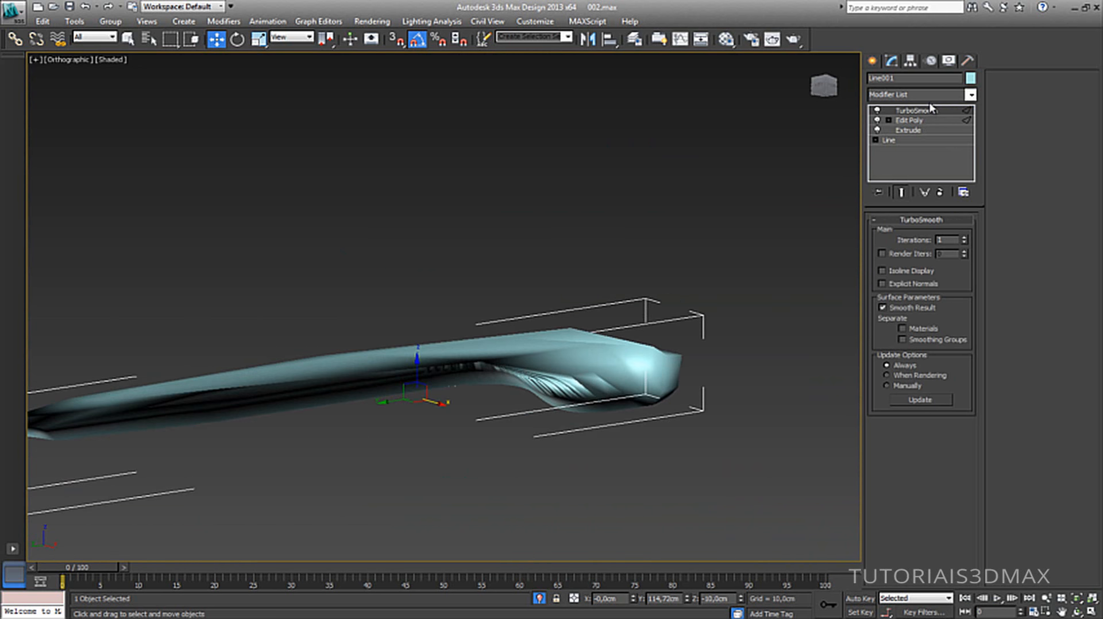
Remove TurboSmooth from the neck's modifier stack and clear the edge selection.
{"action": "left_click", "coordinate": [940, 192]}
{"action": "middle_click_drag", "start_coordinate": [575, 242], "coordinate": [459, 269], "text": "alt"}
{"action": "left_click", "coordinate": [660, 215]}
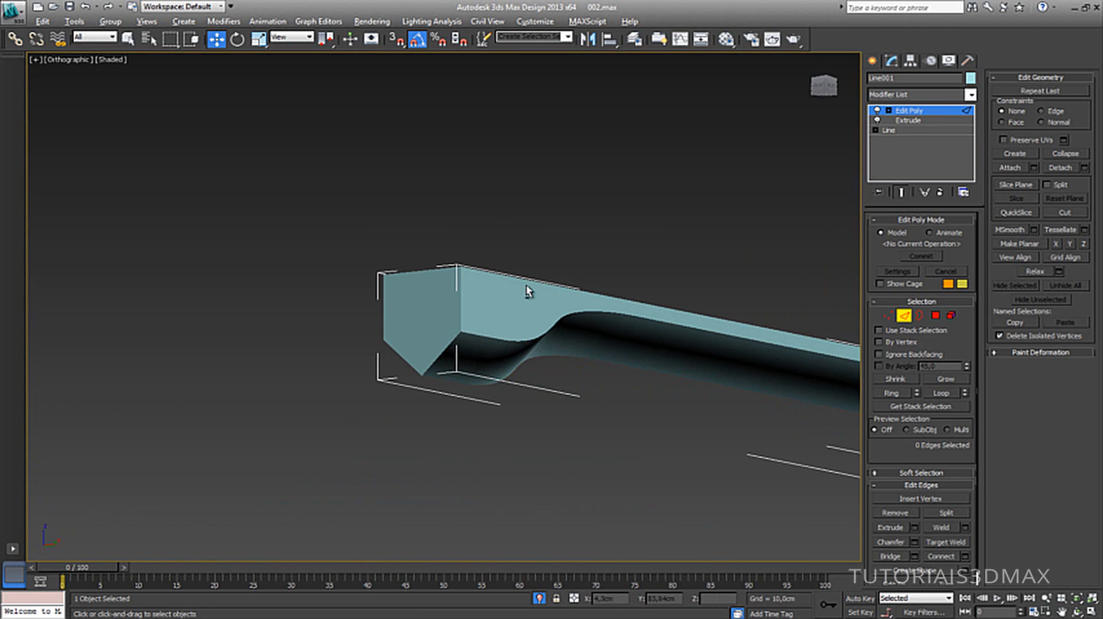
Chamfer the neck's underside ridge edge loop repeatedly until the back is rounded, and return to whole-object level.
{"action": "middle_click_drag", "start_coordinate": [527, 291], "coordinate": [512, 250], "text": "alt"}
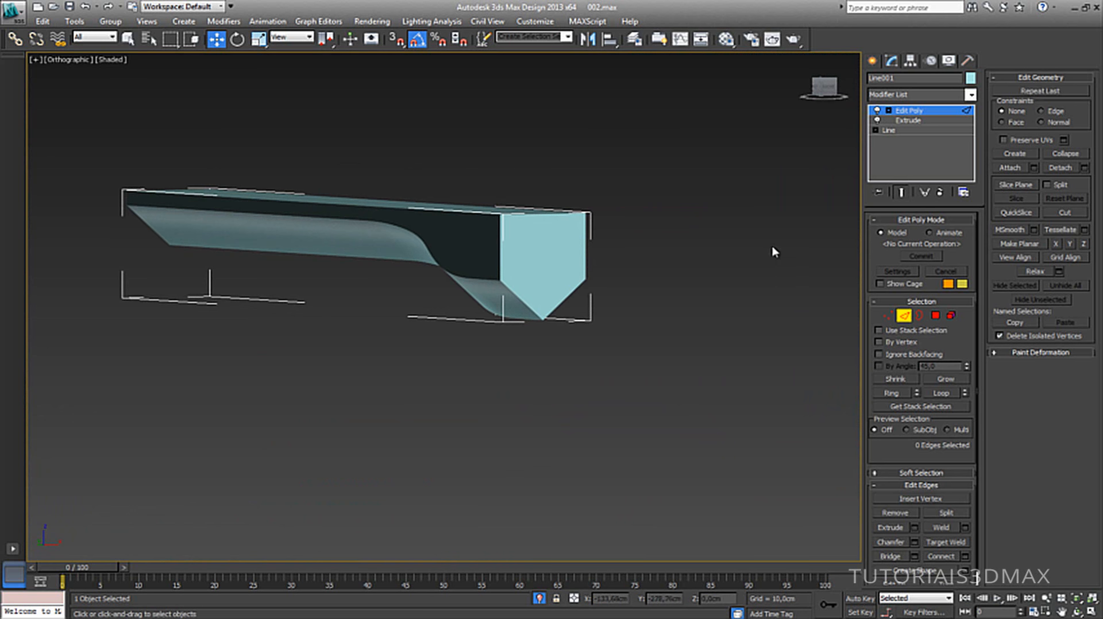
{"action": "mouse_move", "coordinate": [514, 289]}
{"action": "middle_mouse_down", "text": "alt"}
{"action": "mouse_move", "coordinate": [507, 175]}
{"action": "mouse_move", "coordinate": [517, 229]}
{"action": "mouse_move", "coordinate": [621, 291]}
{"action": "mouse_move", "coordinate": [468, 313]}
{"action": "mouse_move", "coordinate": [415, 279]}
{"action": "mouse_move", "coordinate": [480, 216]}
{"action": "mouse_move", "coordinate": [510, 276]}
{"action": "middle_mouse_up", "text": "alt"}
{"action": "key", "text": "F4"}
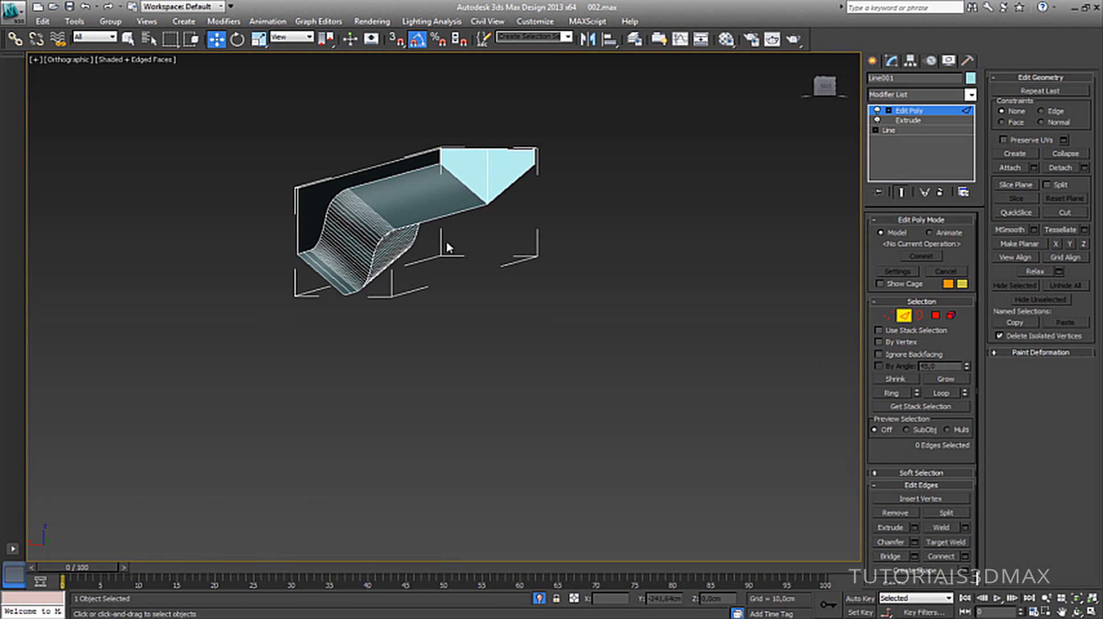
{"action": "middle_click_drag", "start_coordinate": [448, 246], "coordinate": [416, 230], "text": "alt"}
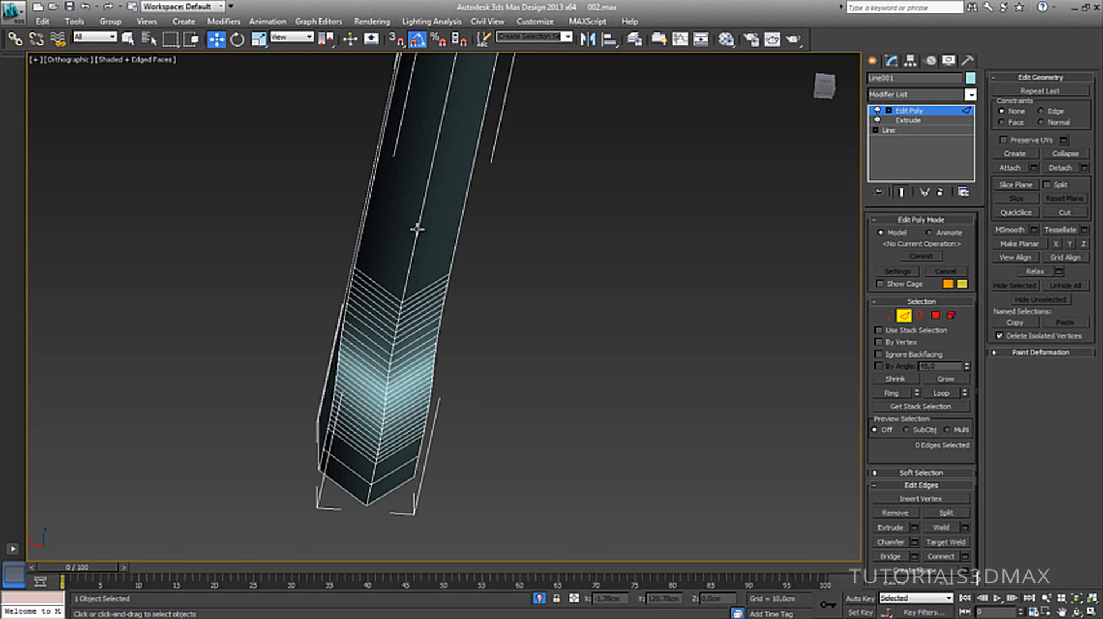
{"action": "double_click", "coordinate": [417, 229]}
{"action": "middle_click_drag", "start_coordinate": [415, 249], "coordinate": [476, 304], "text": "alt"}
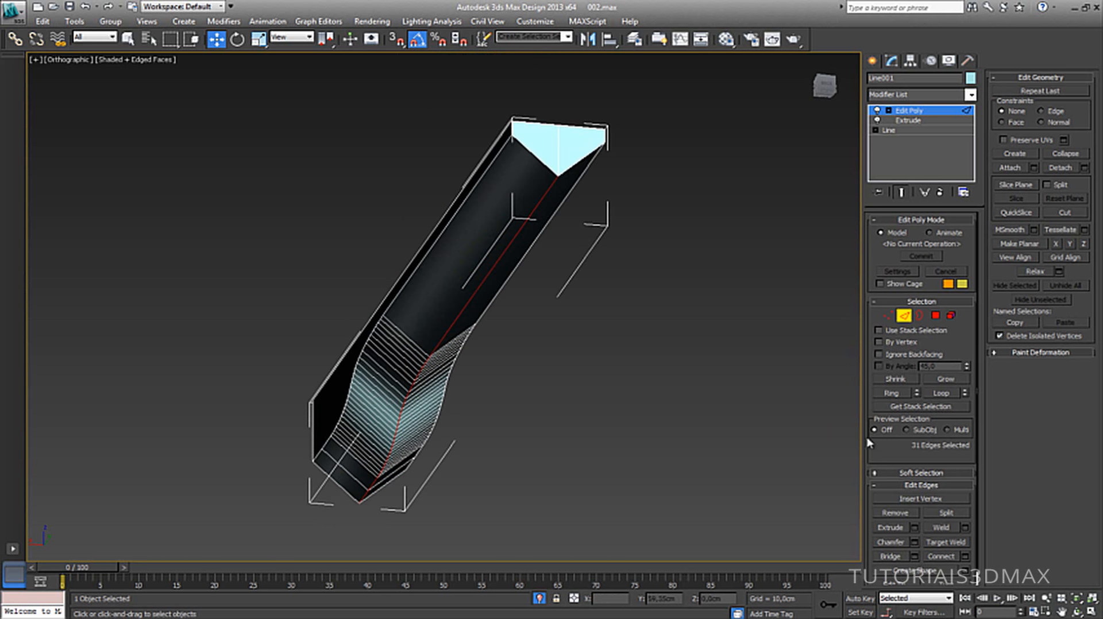
{"action": "left_click", "coordinate": [892, 542]}
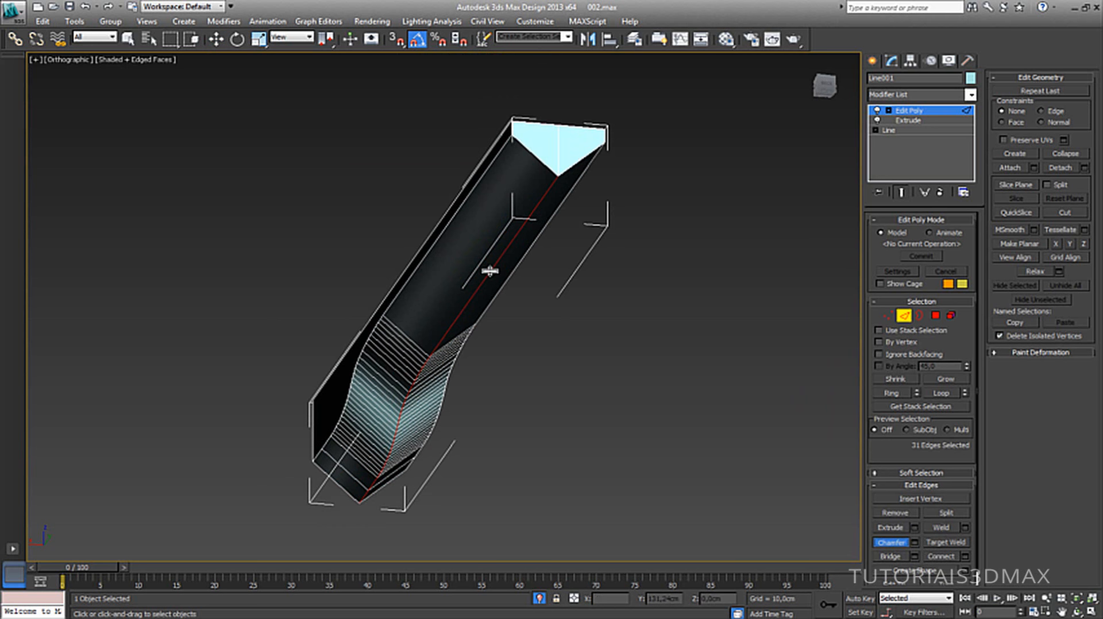
{"action": "left_click_drag", "start_coordinate": [484, 266], "coordinate": [458, 252]}
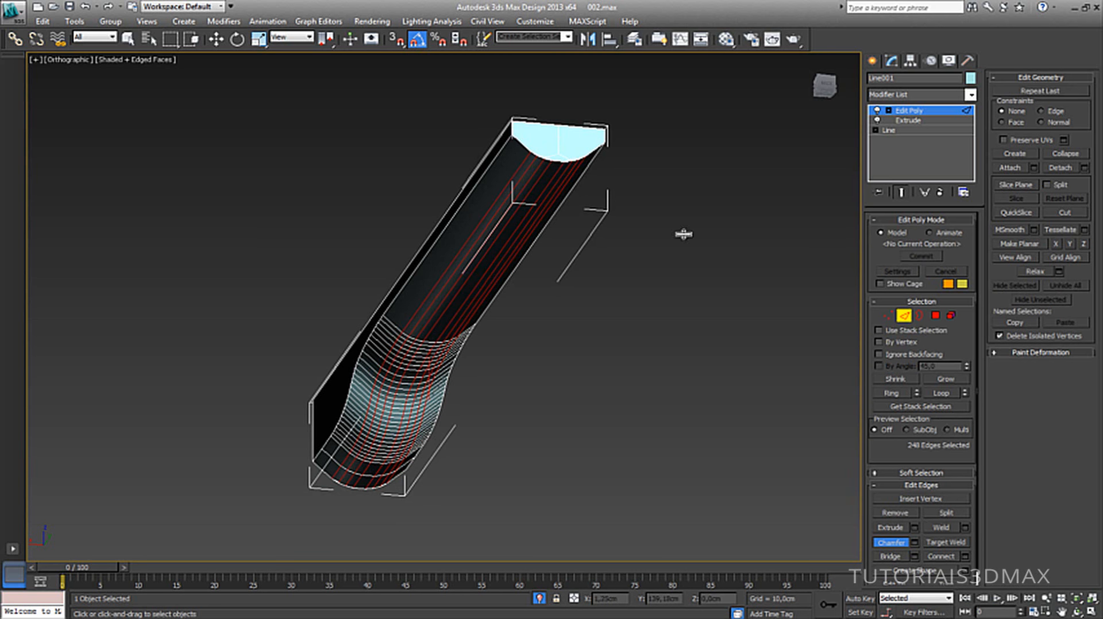
{"action": "left_click", "coordinate": [919, 110]}
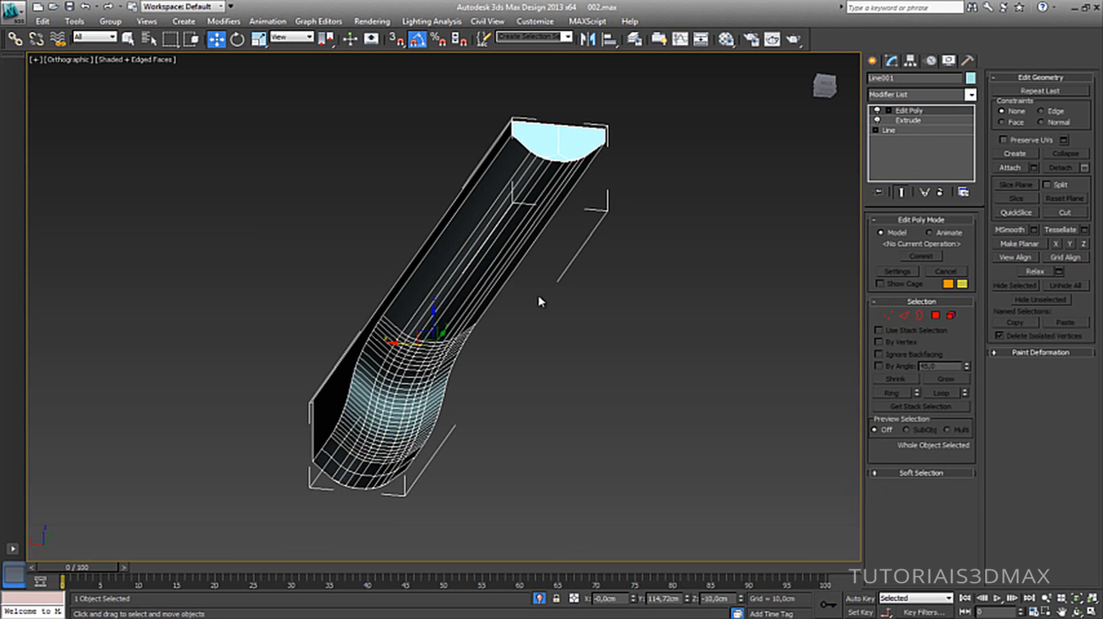
Inspect the rounded neck without edge display, and switch off Edit Poly and Extrude to view the original spline.
{"action": "key", "text": "F4"}
{"action": "mouse_move", "coordinate": [412, 355]}
{"action": "middle_mouse_down", "text": "alt"}
{"action": "mouse_move", "coordinate": [413, 322]}
{"action": "mouse_move", "coordinate": [425, 367]}
{"action": "mouse_move", "coordinate": [453, 398]}
{"action": "middle_mouse_up", "text": "alt"}
{"action": "middle_click_drag", "start_coordinate": [300, 340], "coordinate": [529, 363]}
{"action": "scroll", "coordinate": [295, 301], "scroll_direction": "up", "scroll_amount": 2}
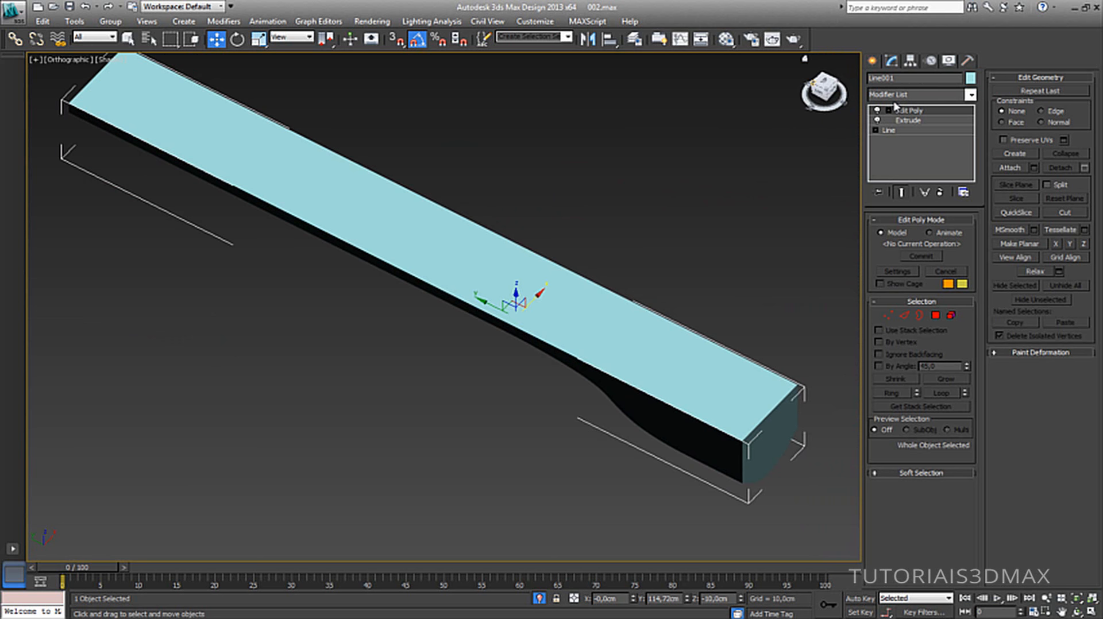
{"action": "left_click", "coordinate": [877, 110]}
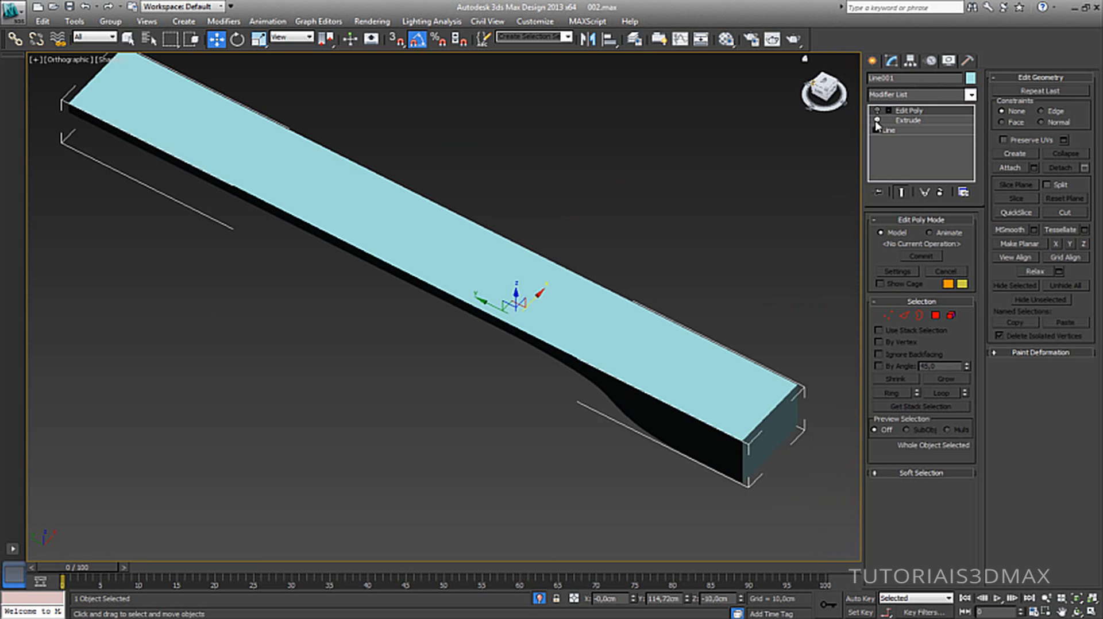
{"action": "left_click", "coordinate": [876, 121]}
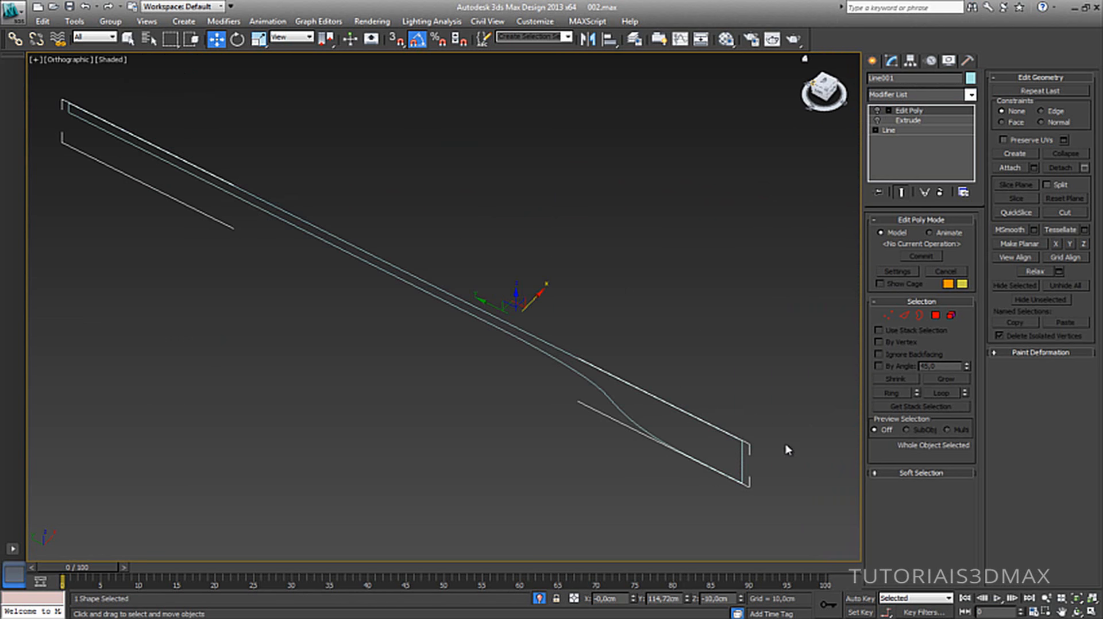
Try moving the body-end corner vertex within the switched-off Edit Poly, and go to the neck's base Line level.
{"action": "left_click", "coordinate": [888, 315]}
{"action": "left_click_drag", "start_coordinate": [791, 396], "coordinate": [724, 464]}
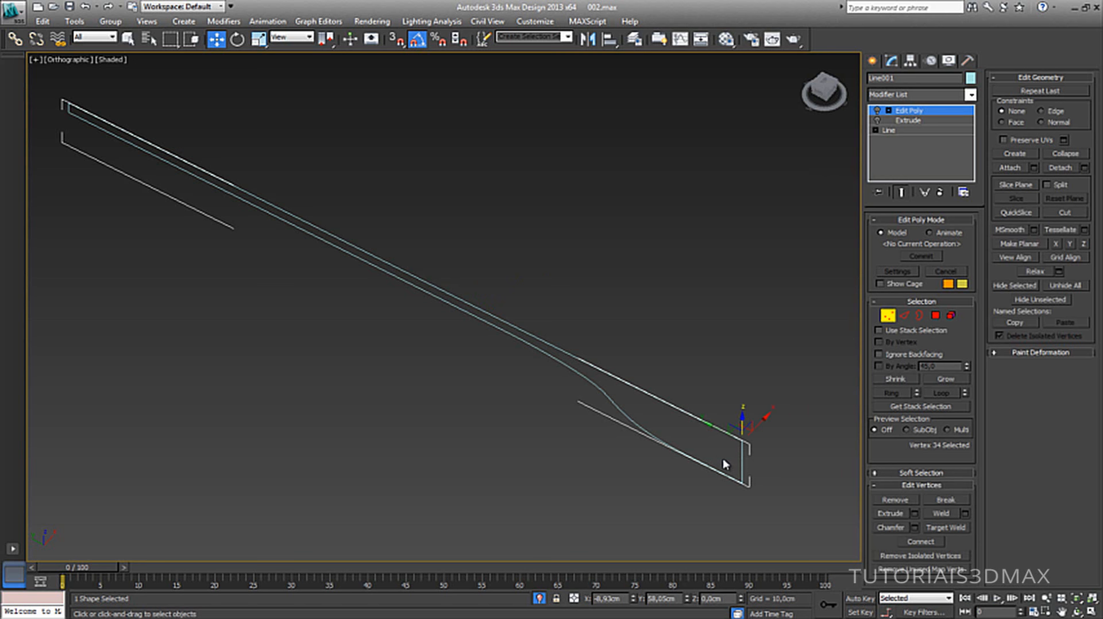
{"action": "left_click_drag", "start_coordinate": [742, 419], "coordinate": [724, 266]}
{"action": "left_click", "coordinate": [890, 130]}
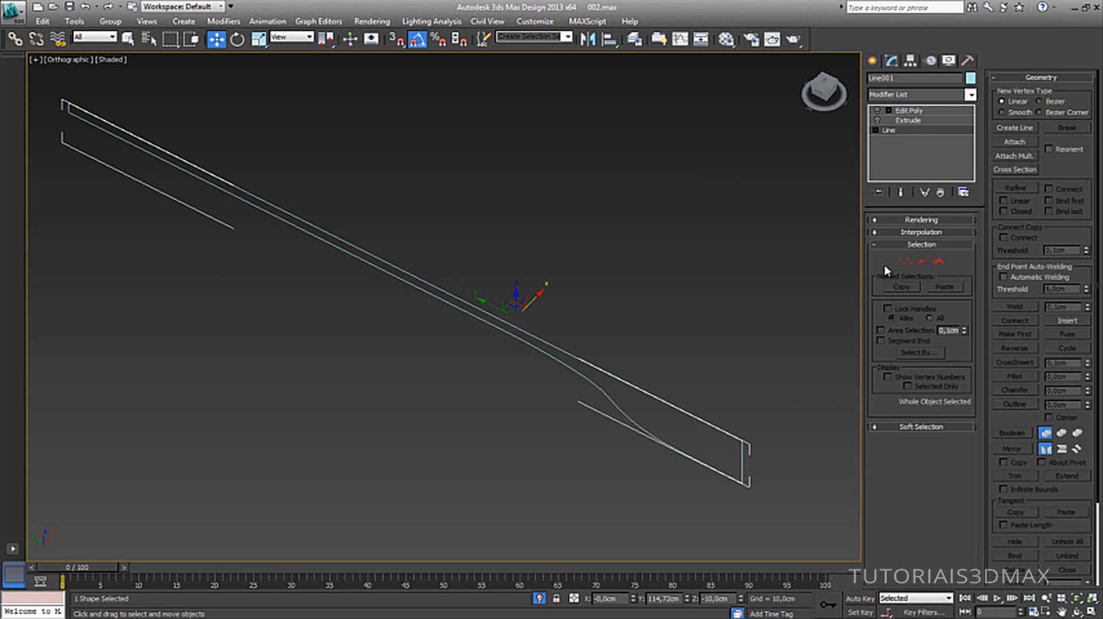
Try moving the upper body-end corner vertex of the neck's base Line, and undo the move.
{"action": "left_click", "coordinate": [905, 263]}
{"action": "left_click_drag", "start_coordinate": [793, 388], "coordinate": [732, 308]}
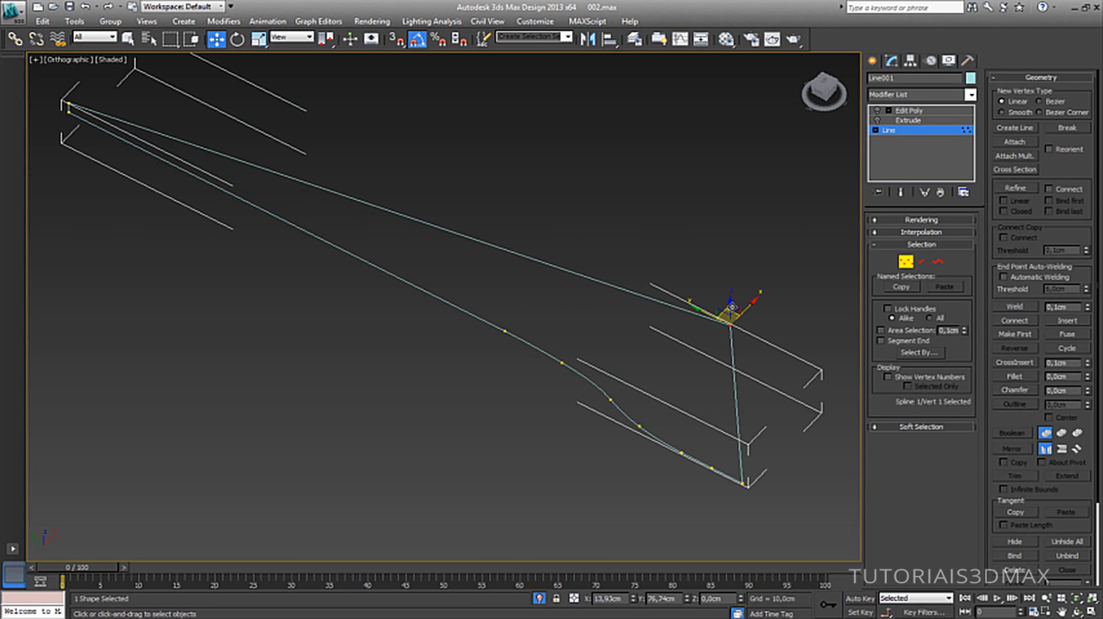
{"action": "key", "text": "ctrl+z"}
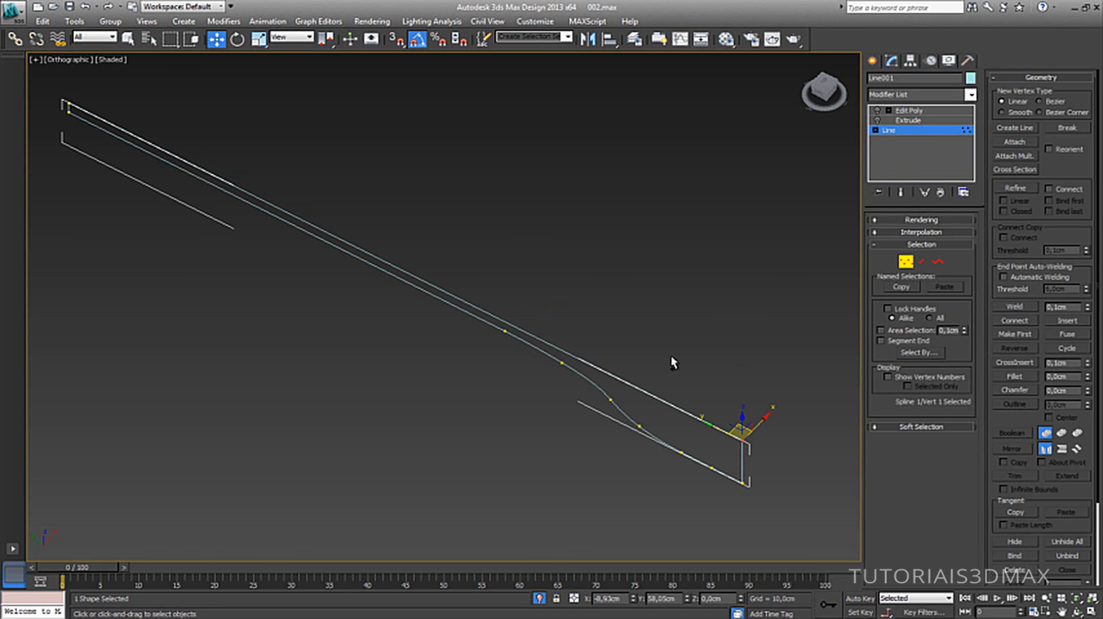
Leave the Line's vertex level, switch Extrude and Edit Poly back on, and return to Edit Poly at whole-object level.
{"action": "left_click", "coordinate": [918, 130]}
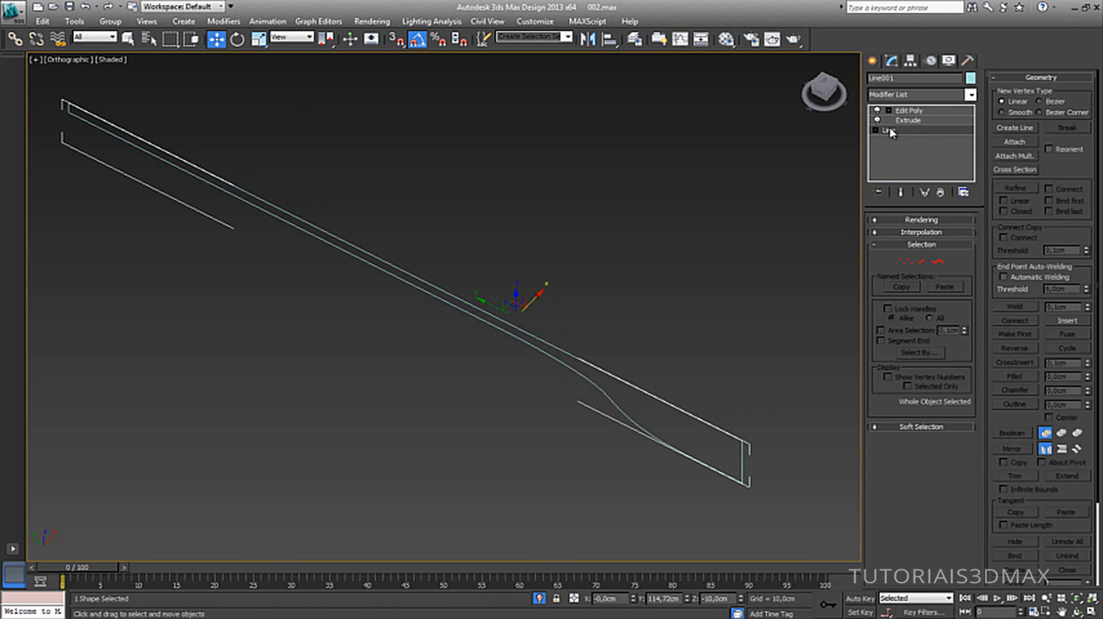
{"action": "left_click", "coordinate": [921, 110]}
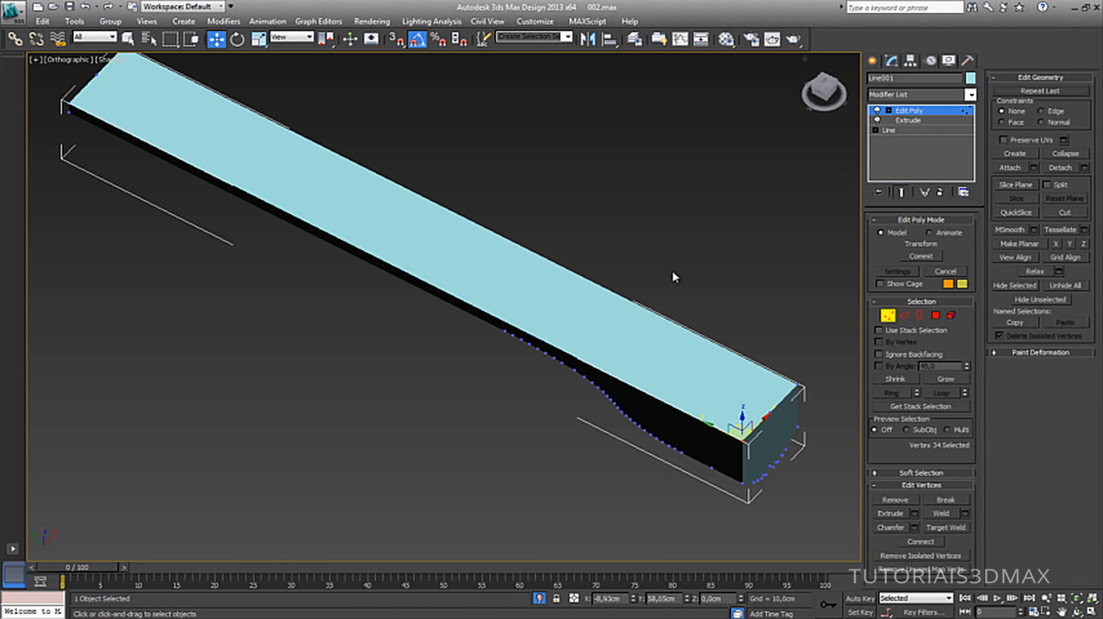
{"action": "left_click", "coordinate": [888, 316]}
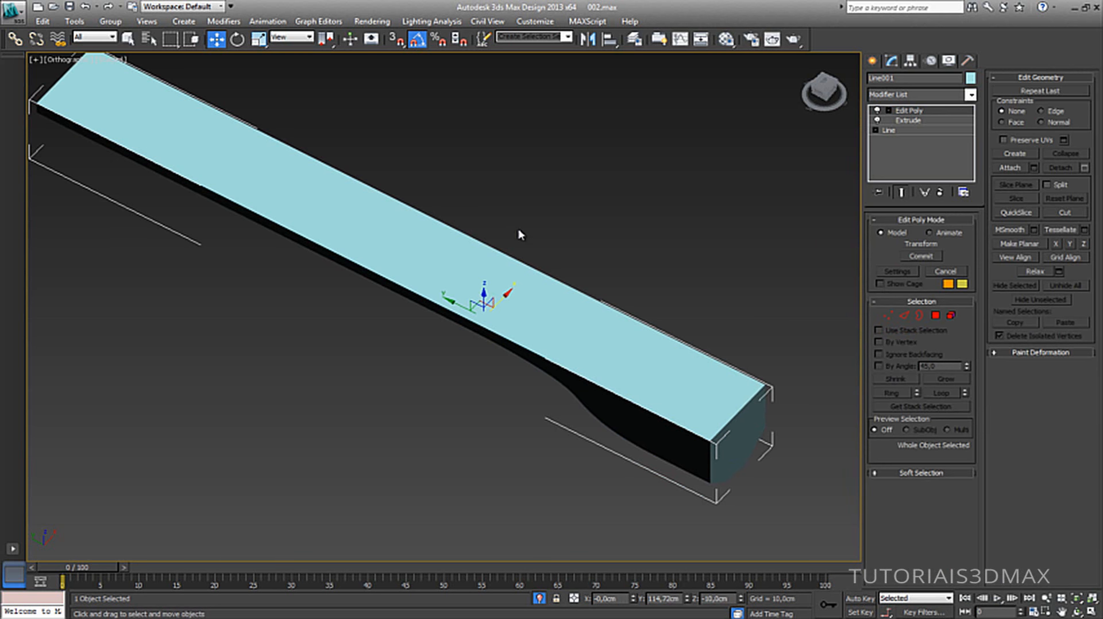
Hide the spare neck copy beside the guitar, and unhide all objects.
{"action": "scroll", "coordinate": [519, 234], "scroll_direction": "down", "scroll_amount": 5}
{"action": "middle_click_drag", "start_coordinate": [475, 246], "coordinate": [395, 291], "text": "alt"}
{"action": "left_click", "coordinate": [520, 247]}
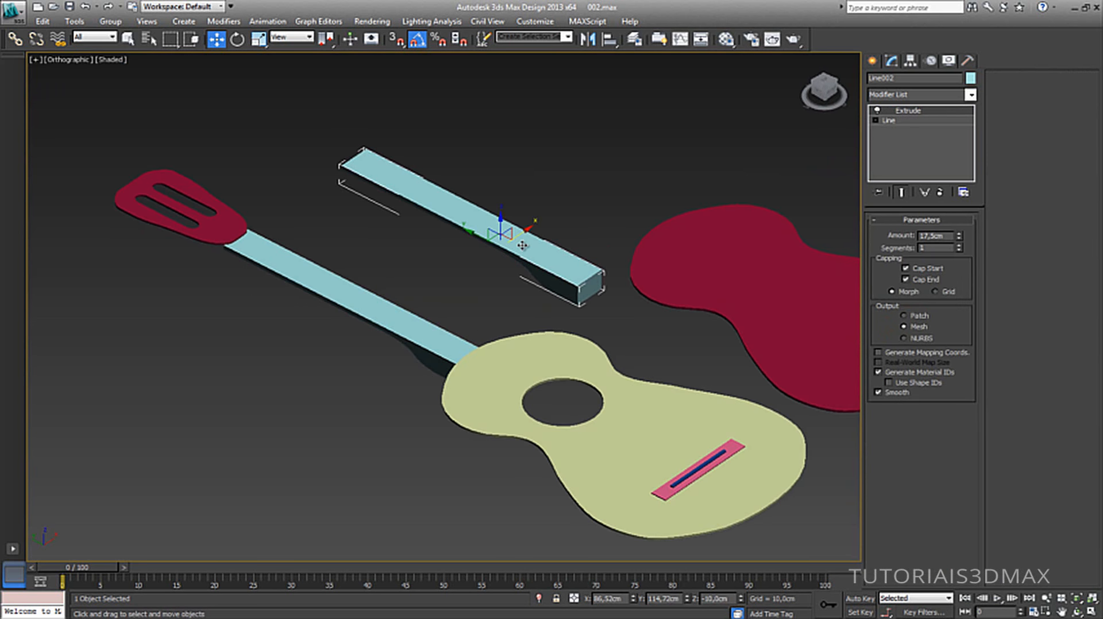
{"action": "right_click", "coordinate": [527, 251]}
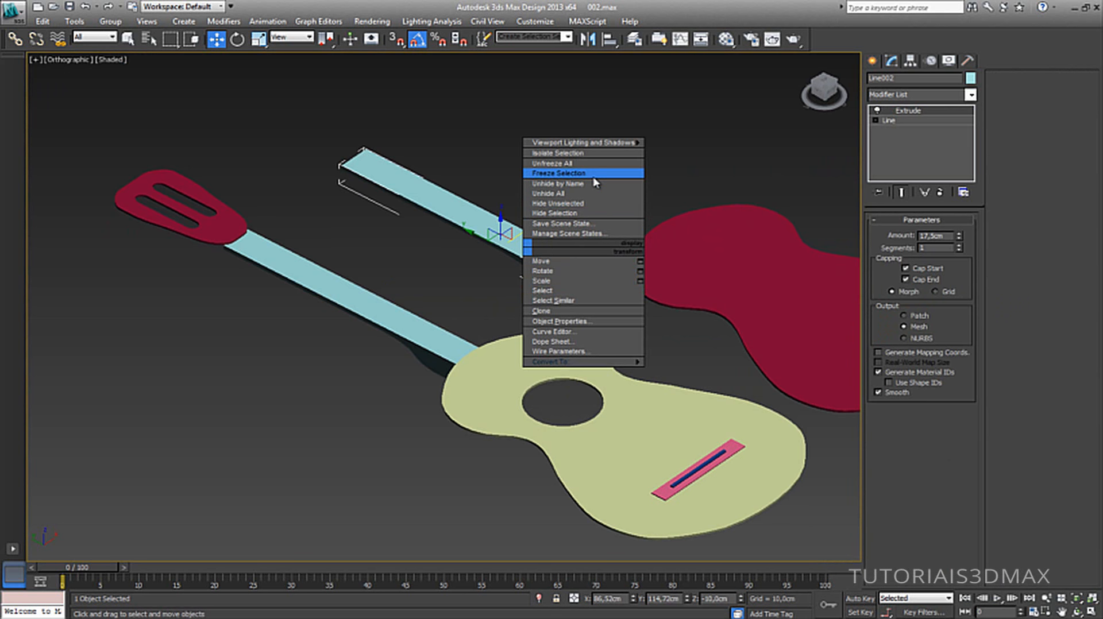
{"action": "left_click", "coordinate": [581, 217]}
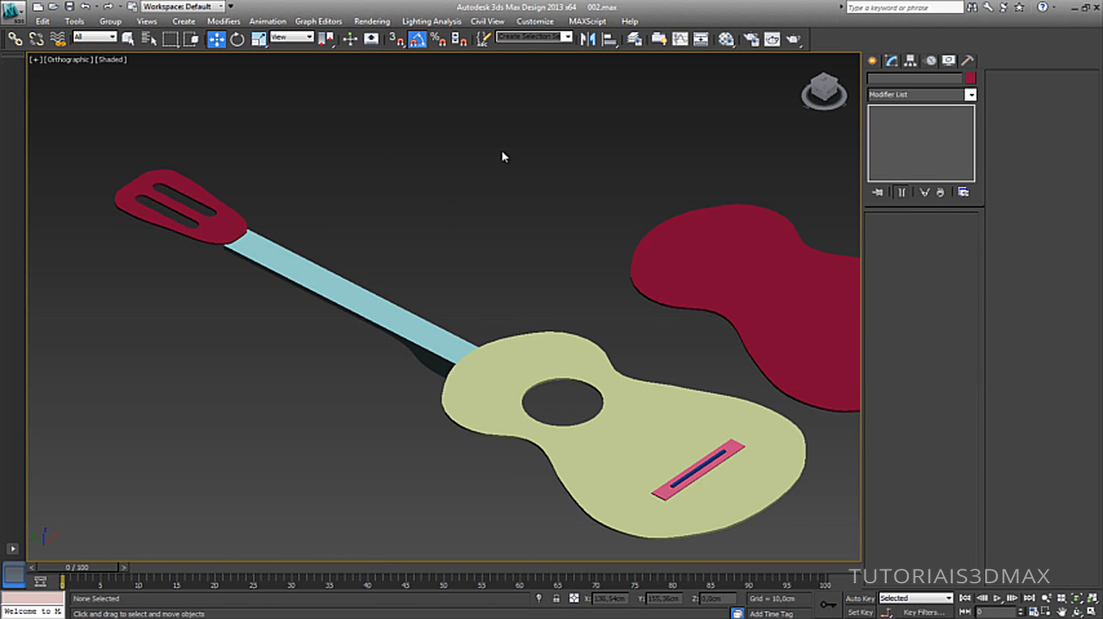
{"action": "right_click", "coordinate": [502, 150]}
{"action": "left_click", "coordinate": [561, 95]}
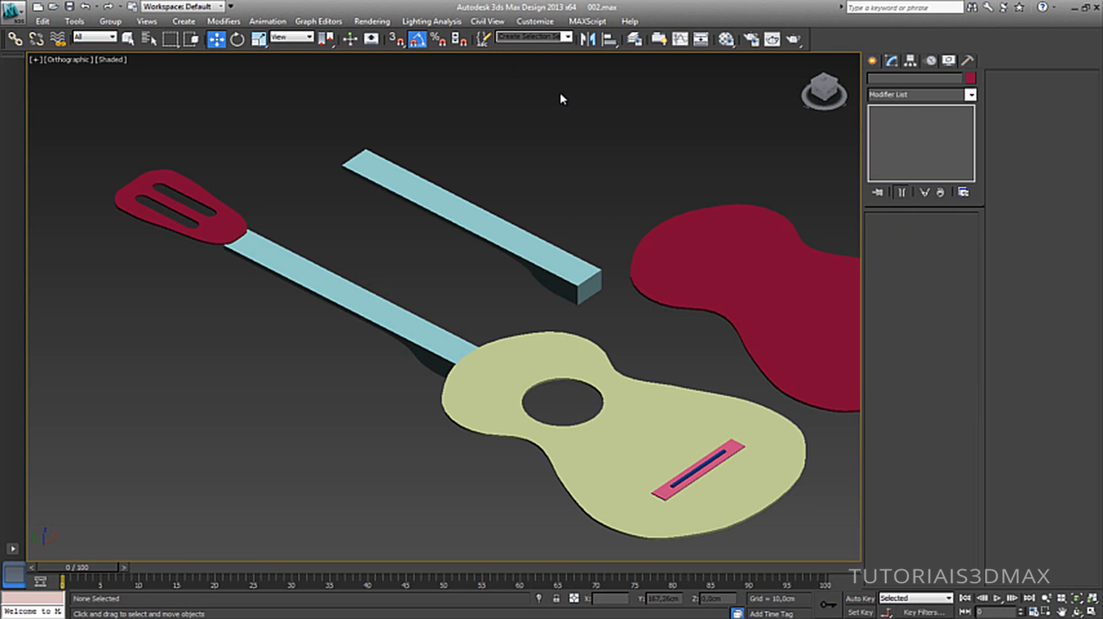
Select the spare neck copy beside the guitar again and hide it.
{"action": "left_click", "coordinate": [526, 245]}
{"action": "right_click", "coordinate": [526, 245]}
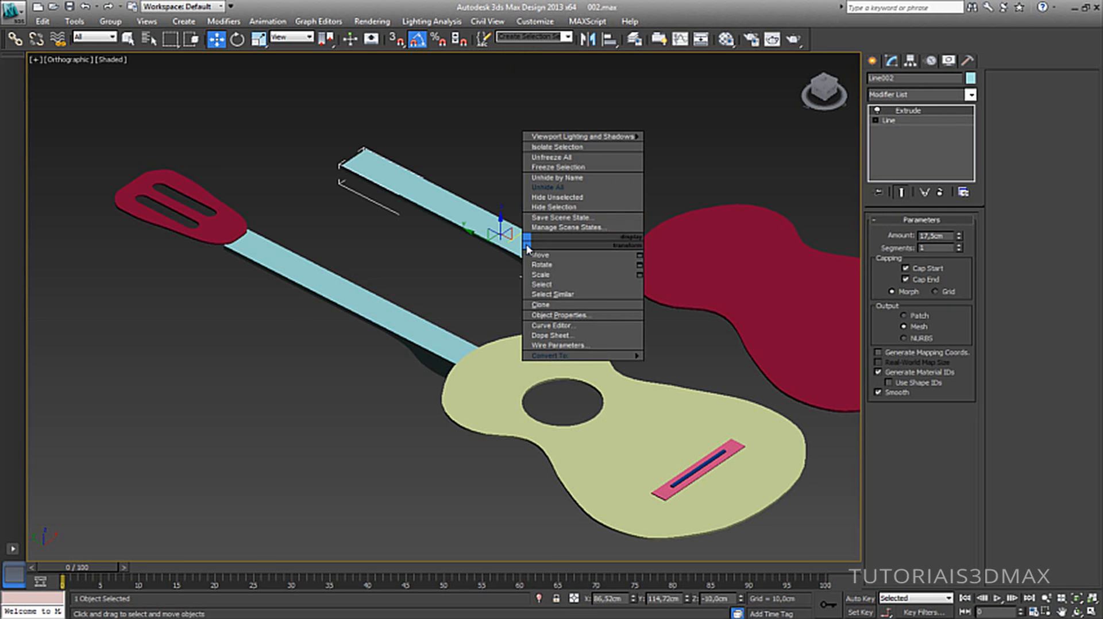
{"action": "left_click", "coordinate": [553, 208]}
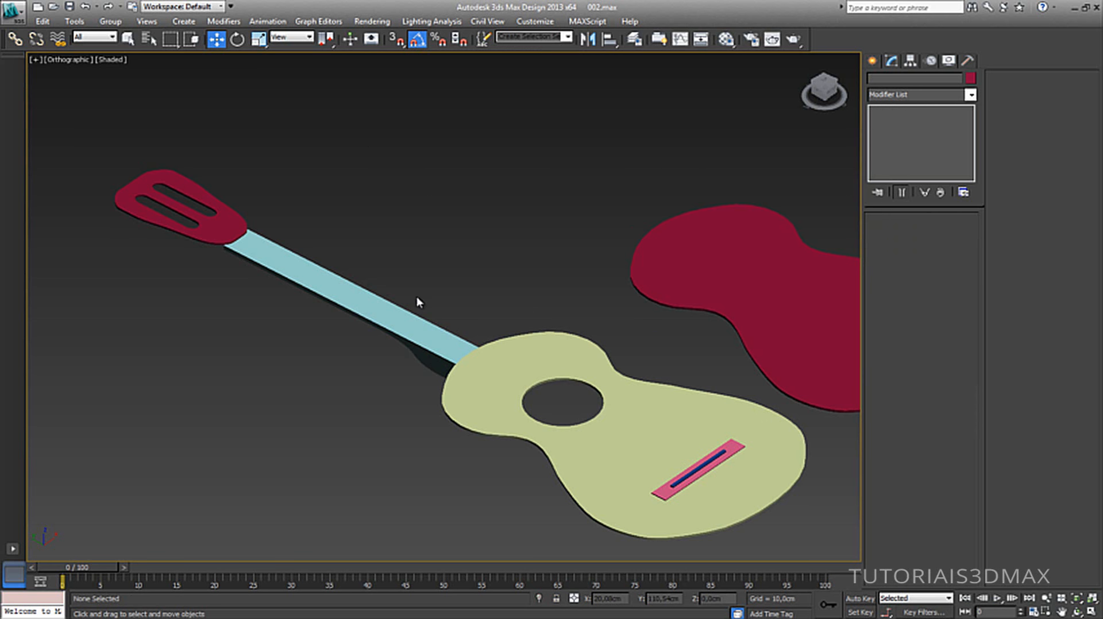
Select the guitar's headstock and remove the Extrude modifier from its stack.
{"action": "left_click", "coordinate": [419, 320]}
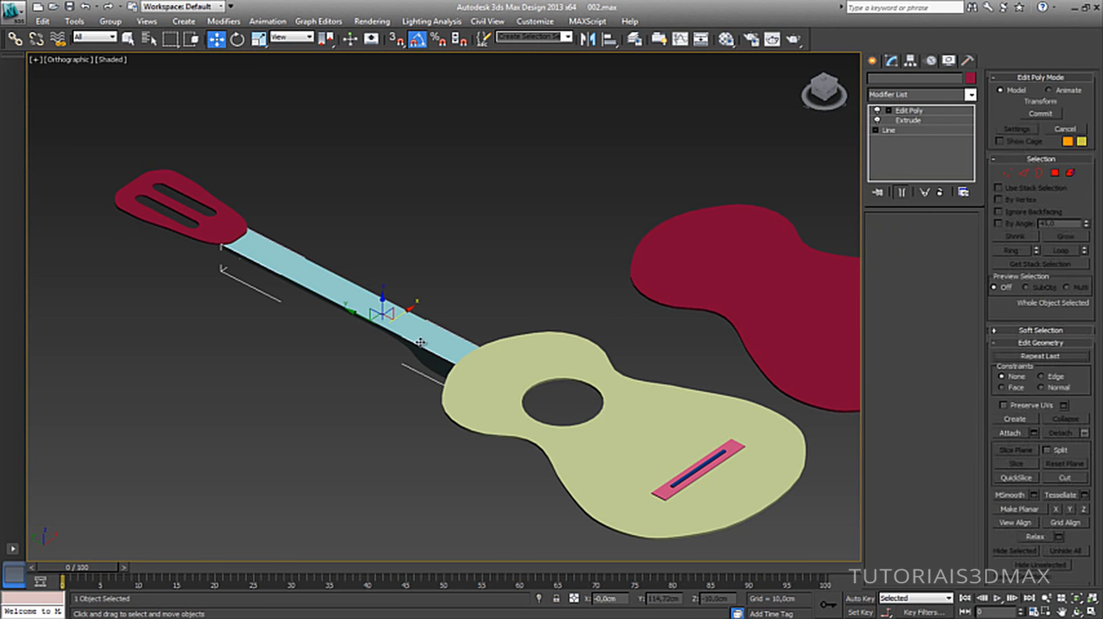
{"action": "middle_click_drag", "start_coordinate": [419, 320], "coordinate": [253, 247], "text": "alt"}
{"action": "left_click", "coordinate": [247, 221]}
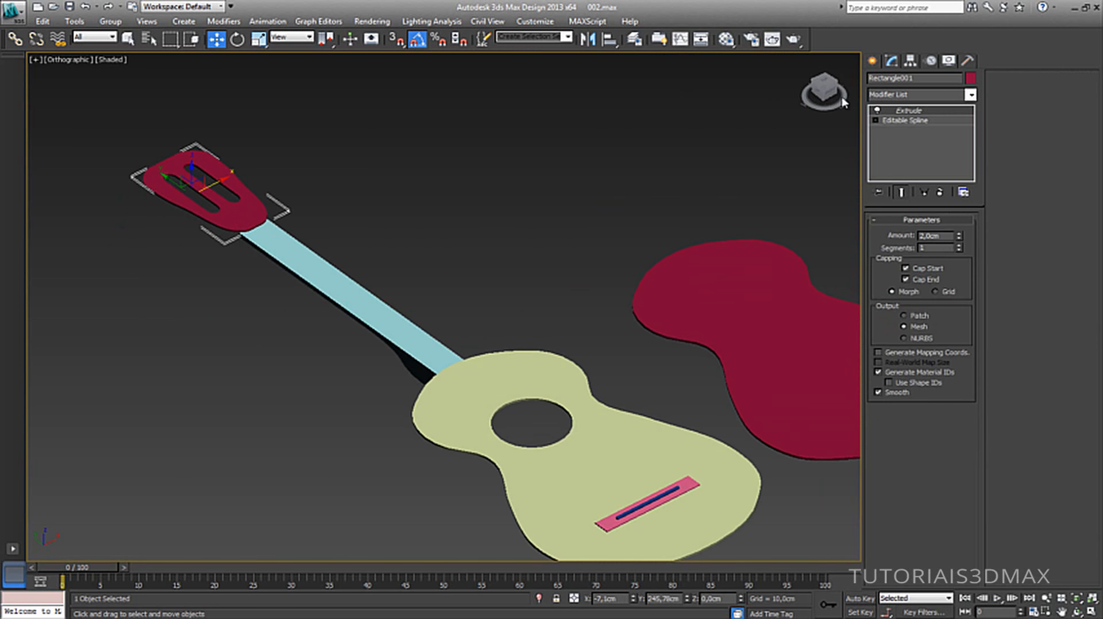
{"action": "left_click", "coordinate": [939, 191]}
Try pasting the previously copied modifier onto the headstock's Editable Spline, and delete the resulting TurboSmooth.
{"action": "right_click", "coordinate": [935, 116]}
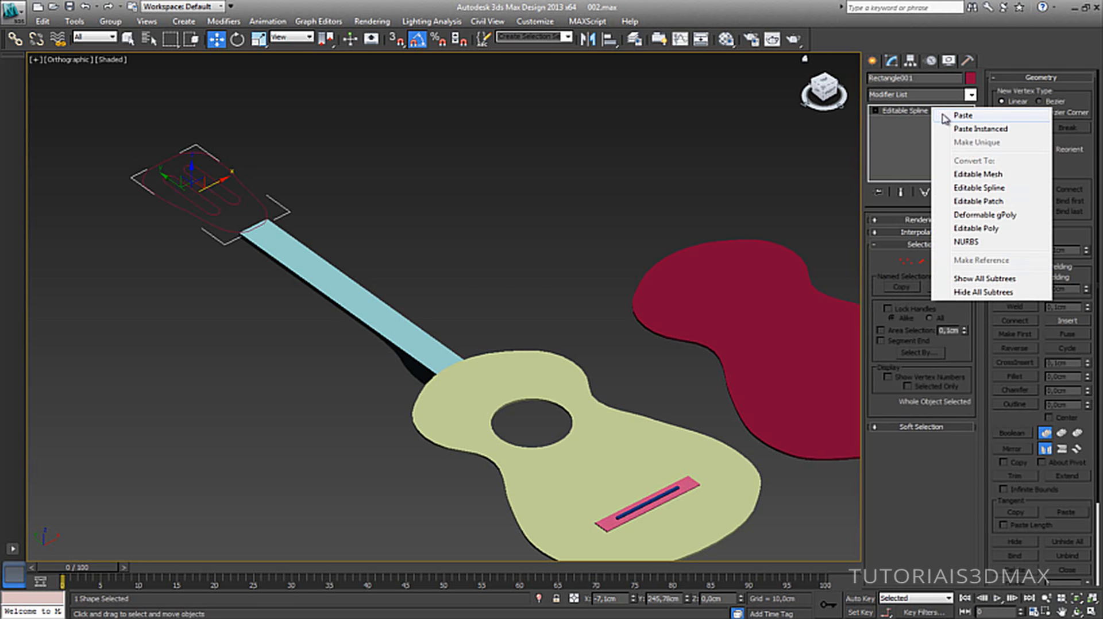
{"action": "left_click", "coordinate": [915, 114]}
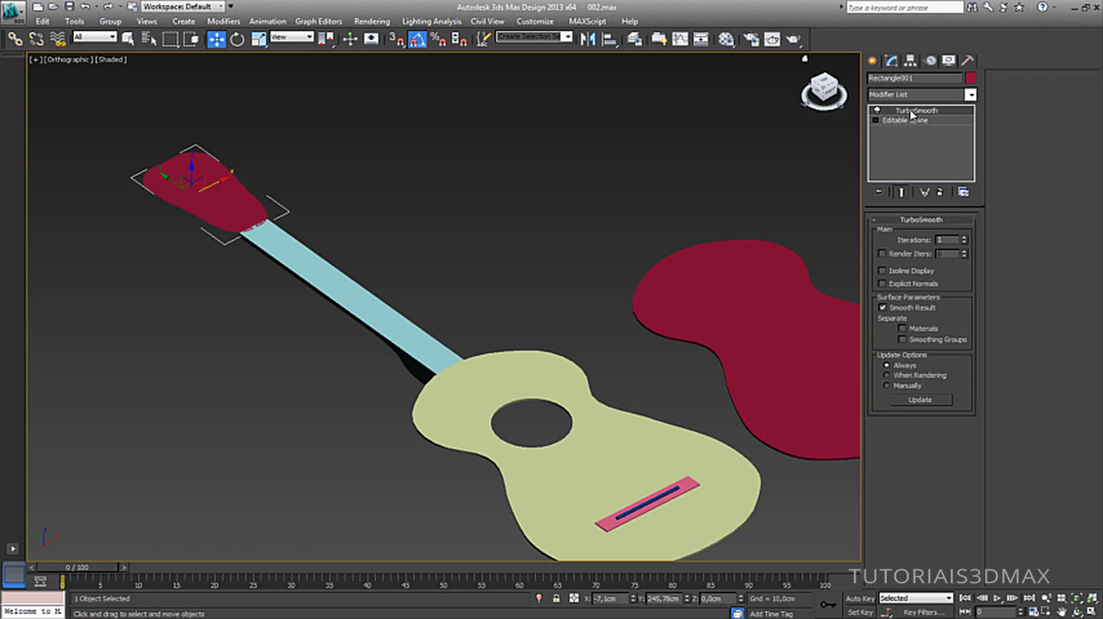
{"action": "key", "text": "Delete"}
{"action": "left_click", "coordinate": [924, 95]}
{"action": "key", "text": "e"}
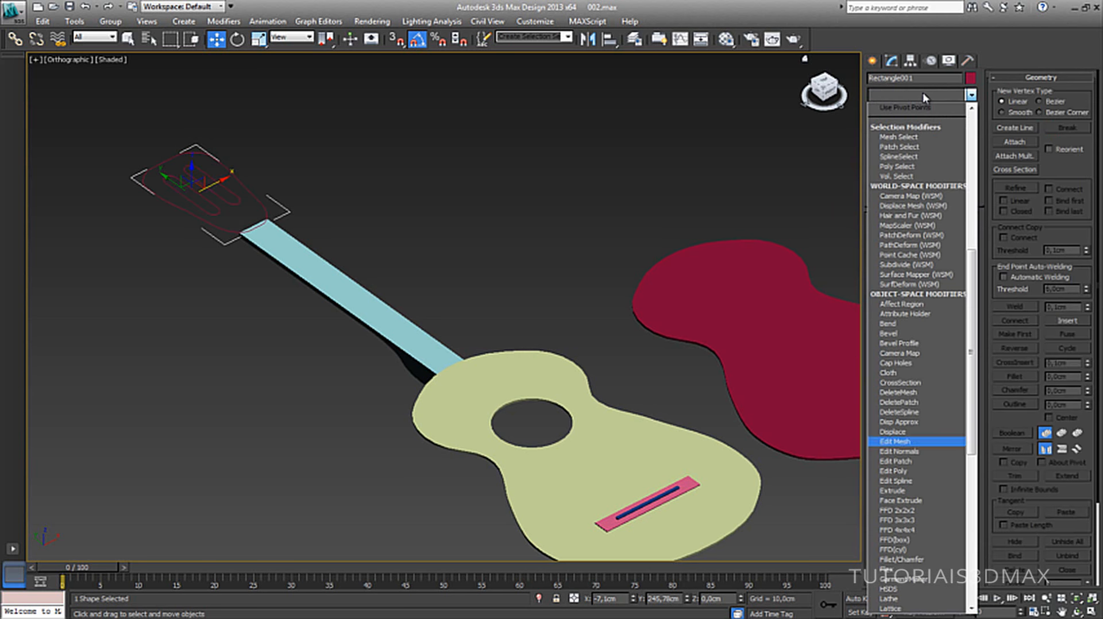
{"action": "key", "text": "Down"}
{"action": "key", "text": "Down"}
{"action": "key", "text": "Down"}
{"action": "key", "text": "Down"}
{"action": "key", "text": "Down"}
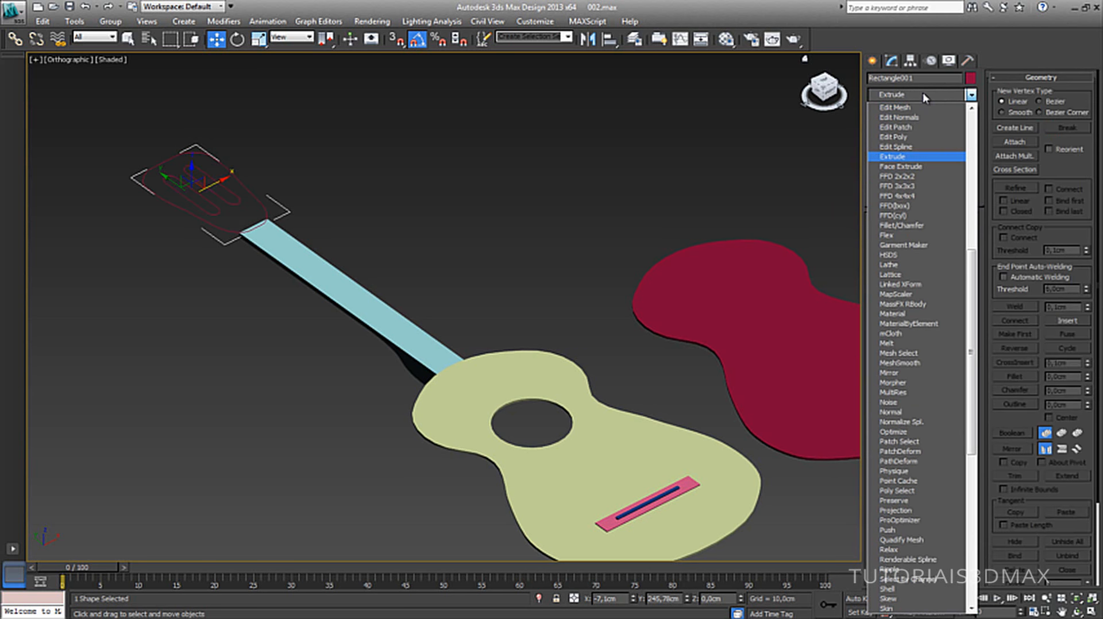
{"action": "key", "text": "Escape"}
Copy the Extrude modifier from the separate red guitar back and paste it onto the headstock's Editable Spline.
{"action": "left_click", "coordinate": [709, 271]}
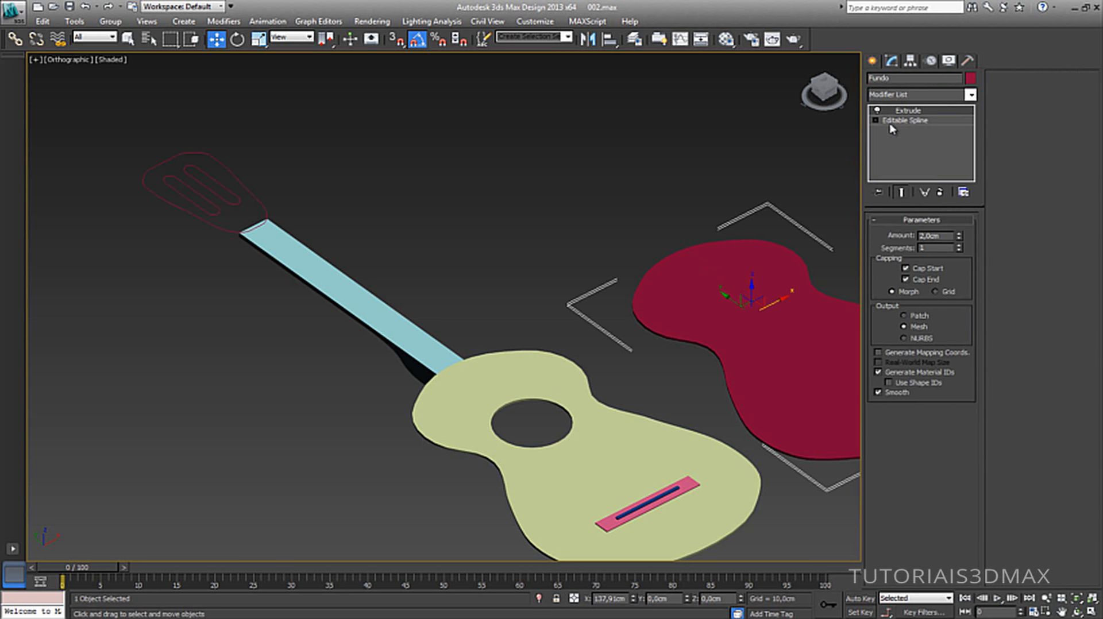
{"action": "right_click", "coordinate": [928, 113]}
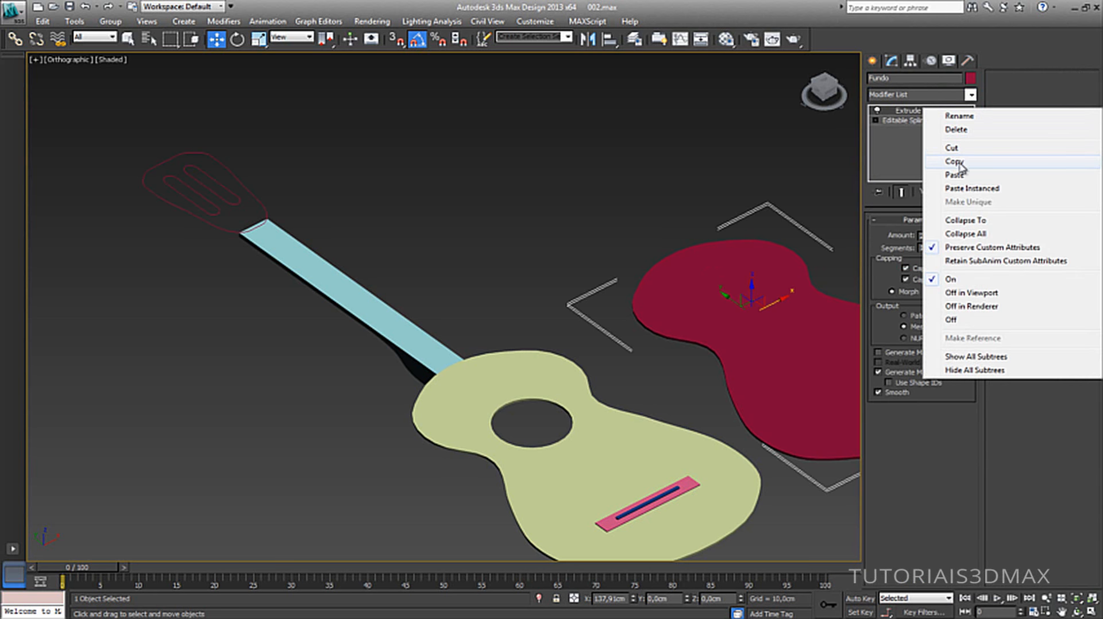
{"action": "left_click", "coordinate": [958, 162]}
{"action": "left_click", "coordinate": [262, 205]}
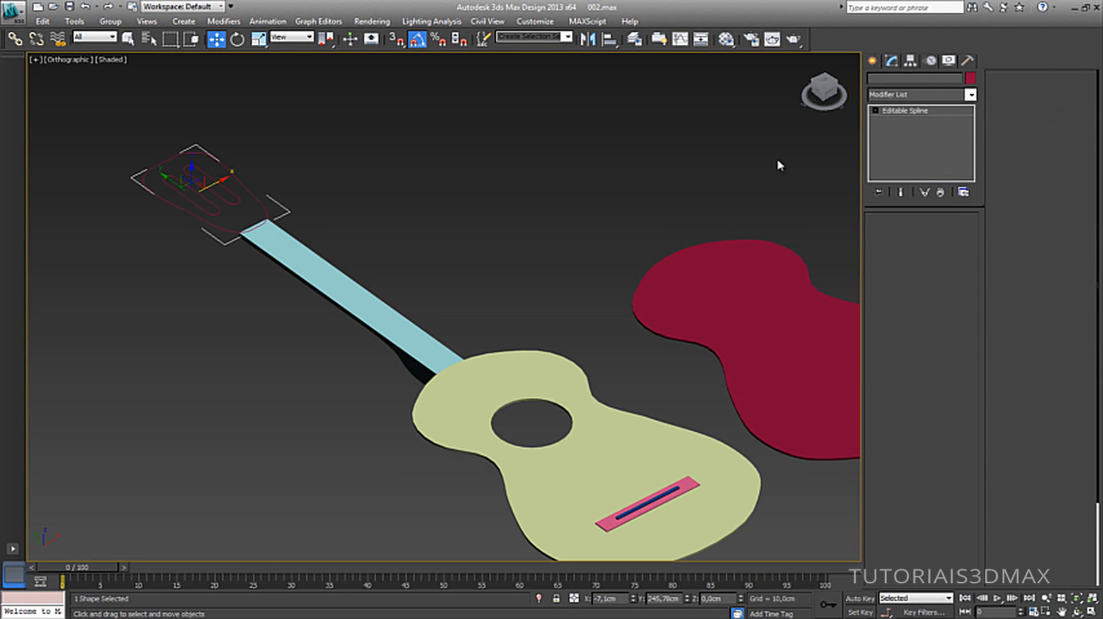
{"action": "left_click", "coordinate": [903, 111]}
{"action": "right_click", "coordinate": [927, 112]}
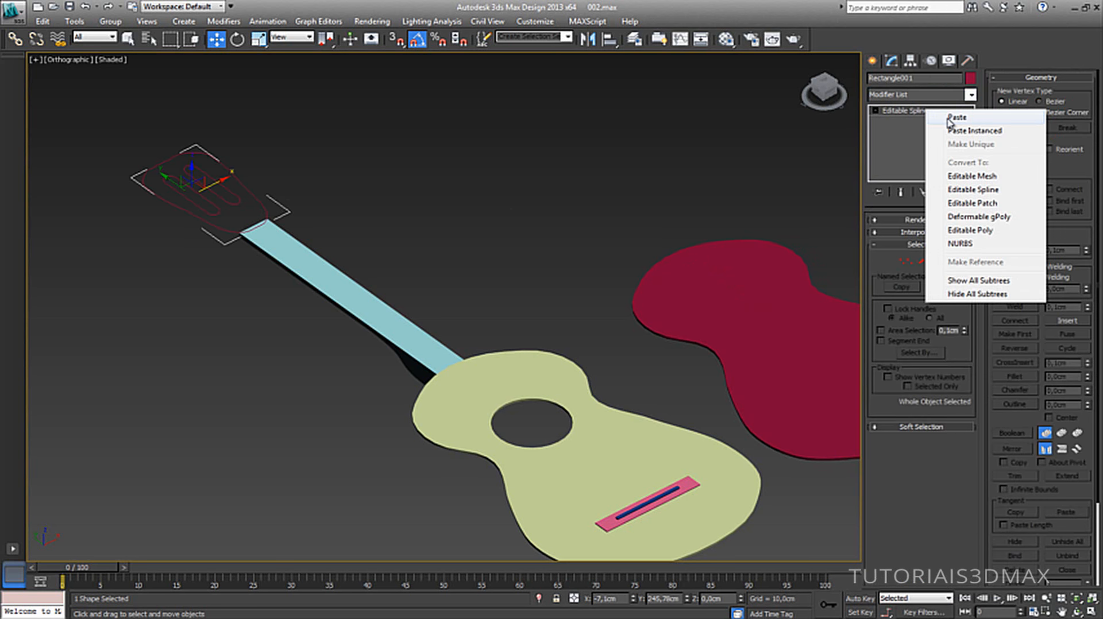
{"action": "left_click", "coordinate": [950, 118]}
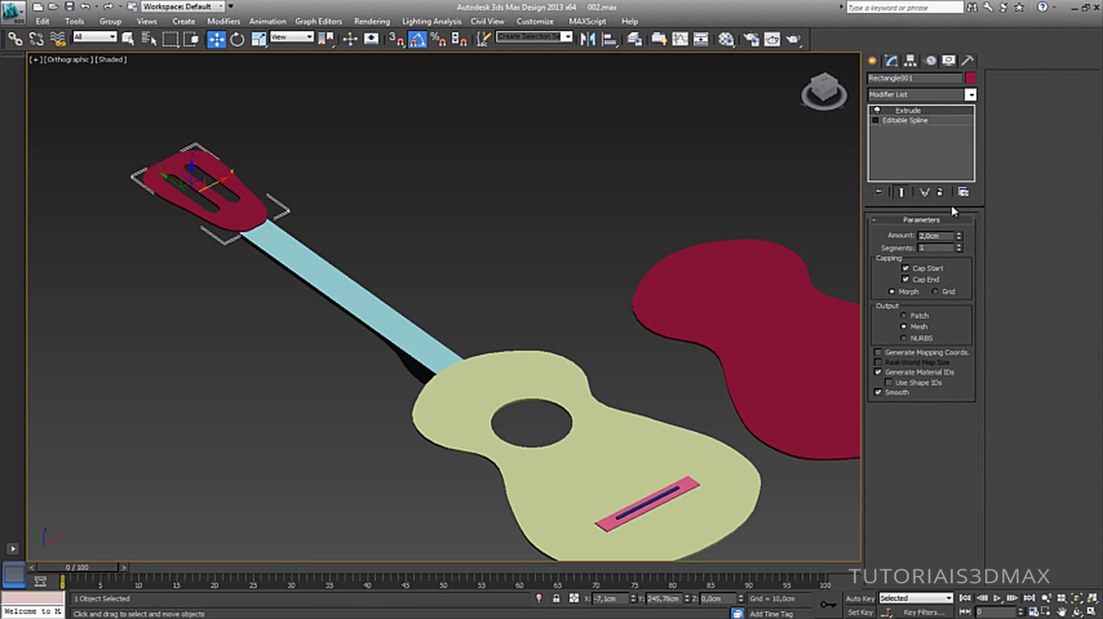
Set the headstock's Extrude amount to 12.5 cm and add an FFD 4x4x4 modifier above it.
{"action": "mouse_move", "coordinate": [960, 242]}
{"action": "left_mouse_down"}
{"action": "mouse_move", "coordinate": [968, 214]}
{"action": "mouse_move", "coordinate": [975, 226]}
{"action": "left_mouse_up"}
{"action": "middle_click_drag", "start_coordinate": [266, 257], "coordinate": [487, 275], "text": "alt"}
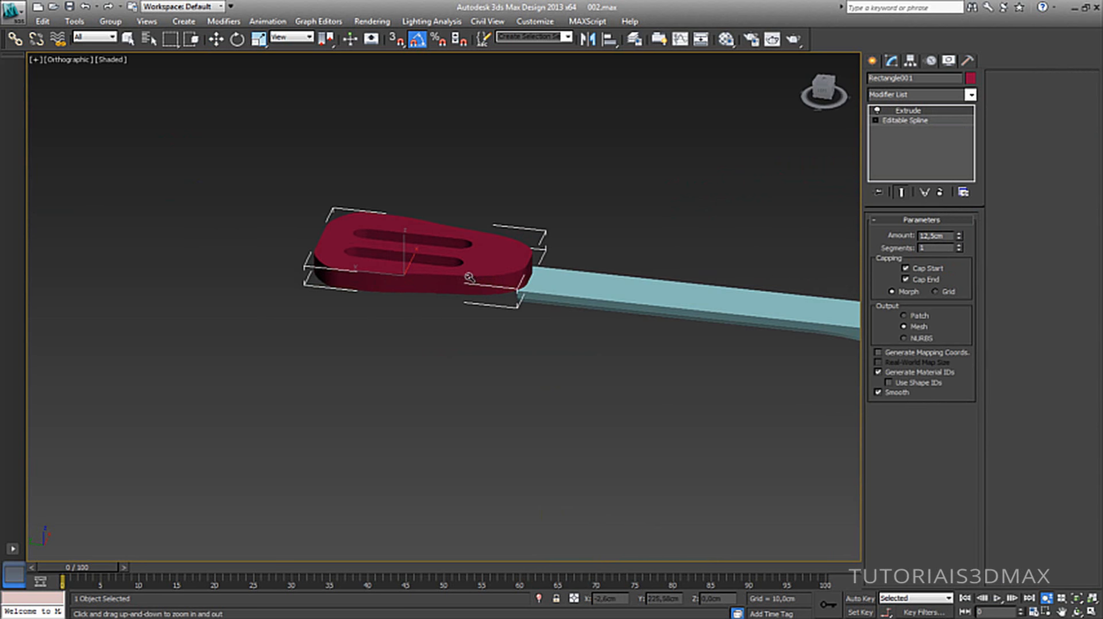
{"action": "left_click", "coordinate": [926, 95]}
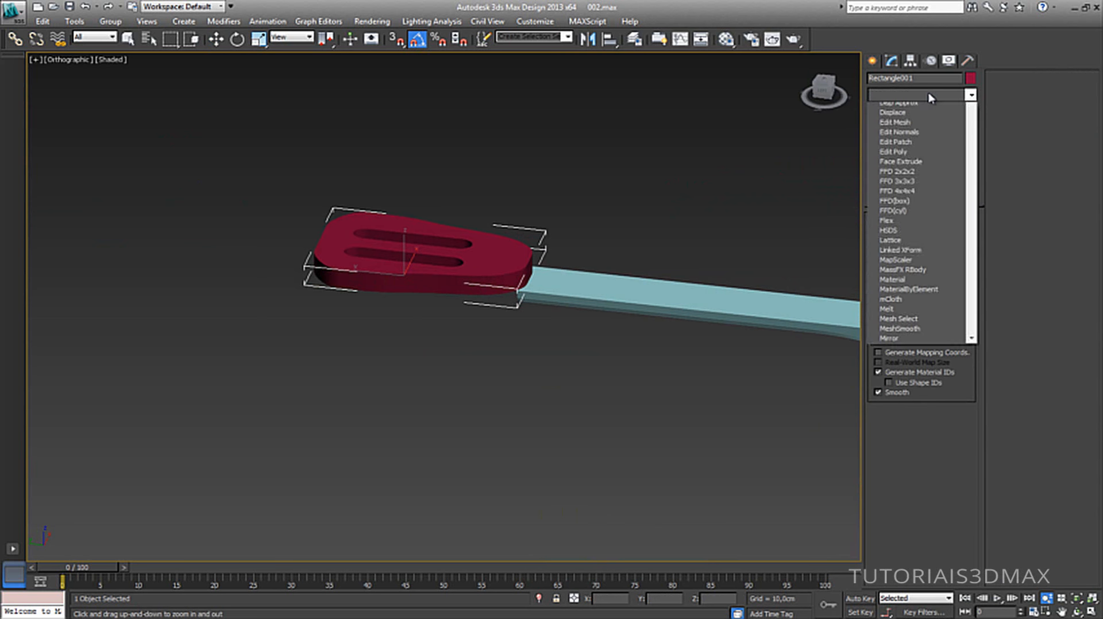
{"action": "key", "text": "f"}
{"action": "key", "text": "Down"}
{"action": "key", "text": "Down"}
{"action": "key", "text": "Down"}
{"action": "key", "text": "Down"}
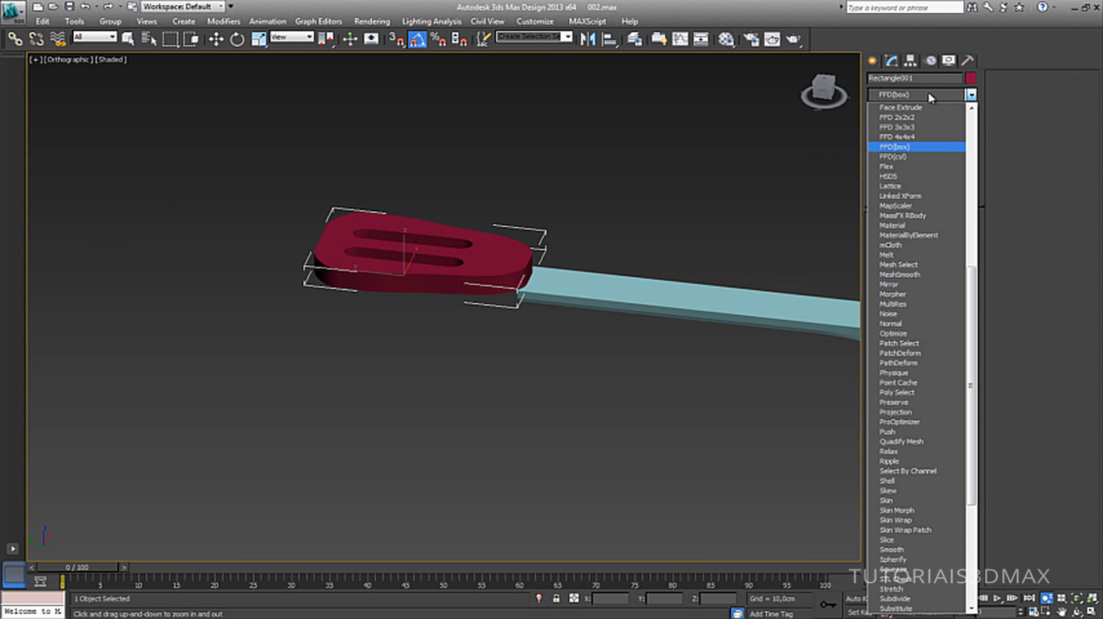
{"action": "key", "text": "Up"}
{"action": "key", "text": "Return"}
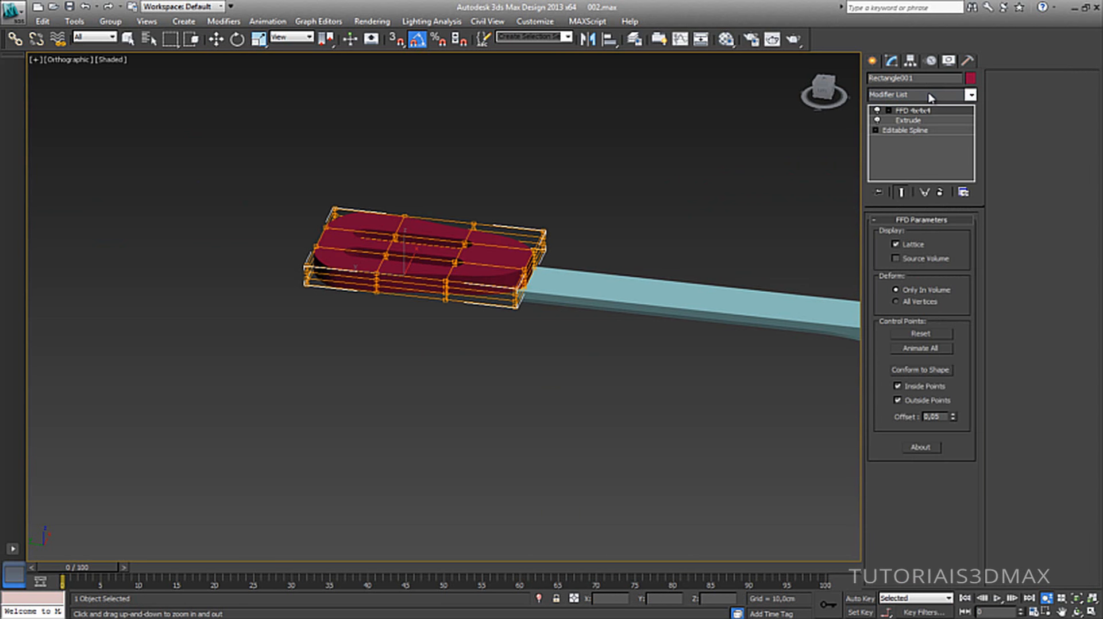
Switch off FFD 4x4x4 and Extrude to view the headstock's base spline, and switch both back on.
{"action": "left_click", "coordinate": [877, 110]}
{"action": "left_click", "coordinate": [876, 130]}
{"action": "left_click", "coordinate": [877, 120]}
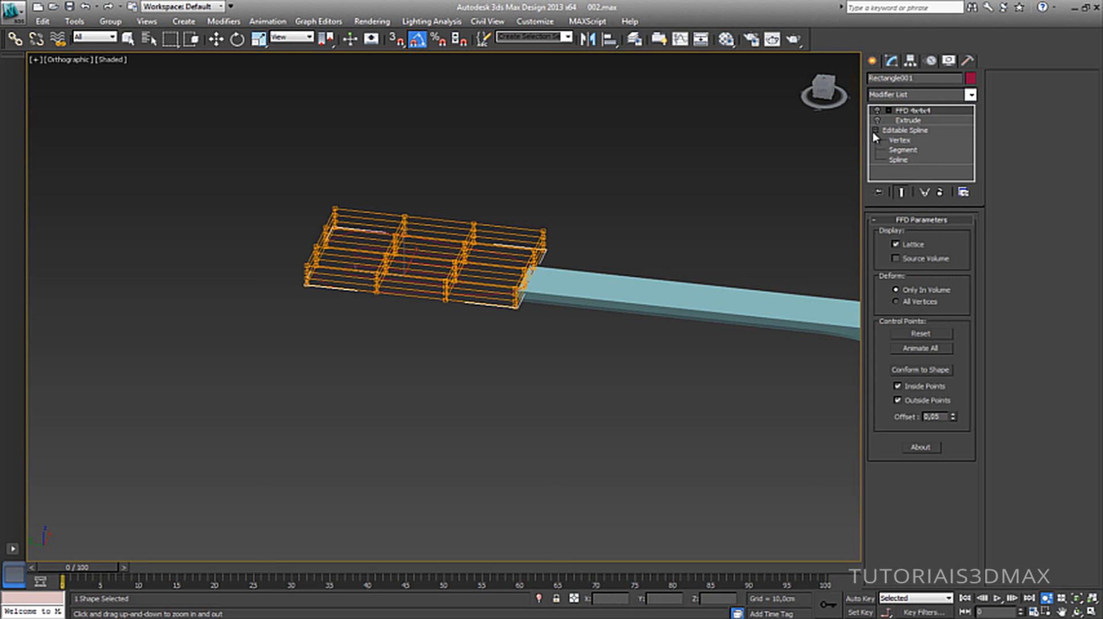
{"action": "left_click", "coordinate": [875, 131]}
{"action": "left_click", "coordinate": [877, 120]}
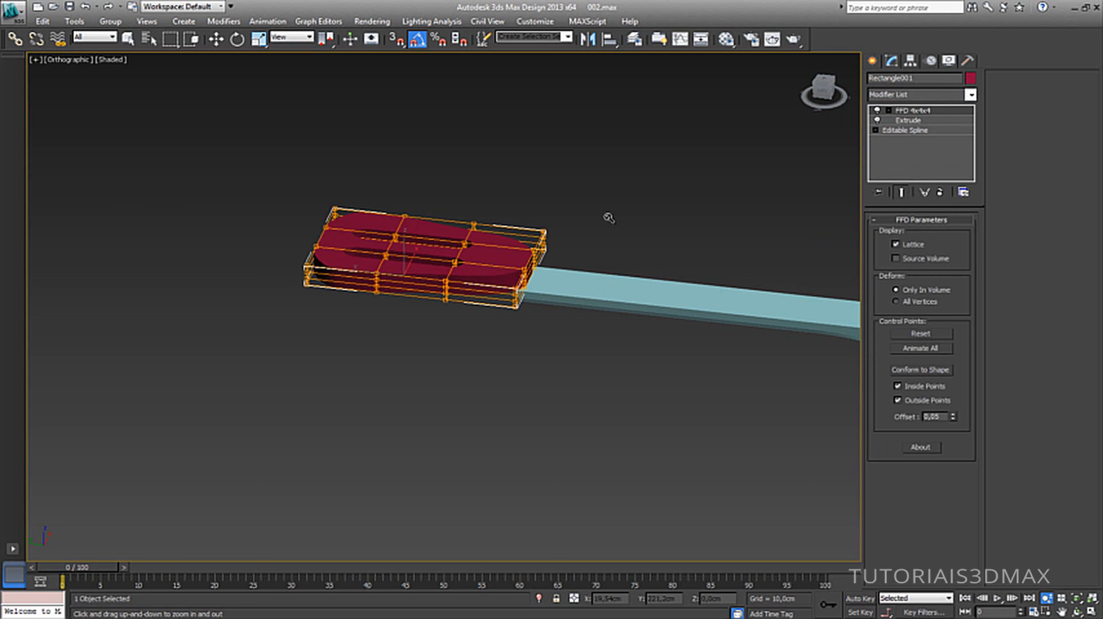
Scale the FFD control points at the headstock's neck end to about 54% in Z, and deselect the headstock.
{"action": "left_click", "coordinate": [888, 110]}
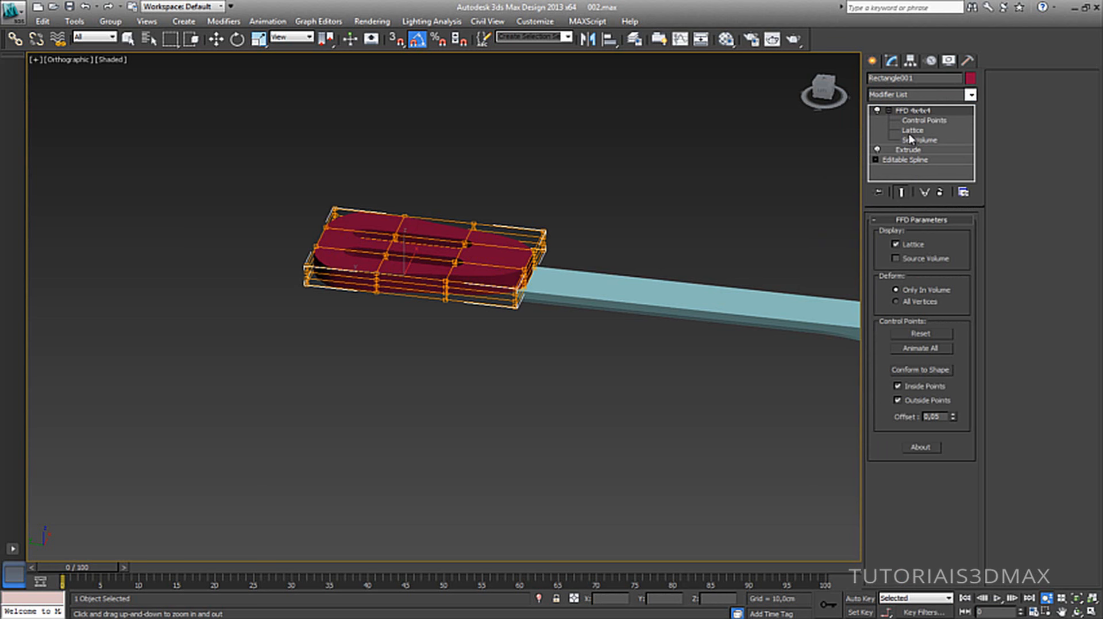
{"action": "left_click", "coordinate": [919, 120]}
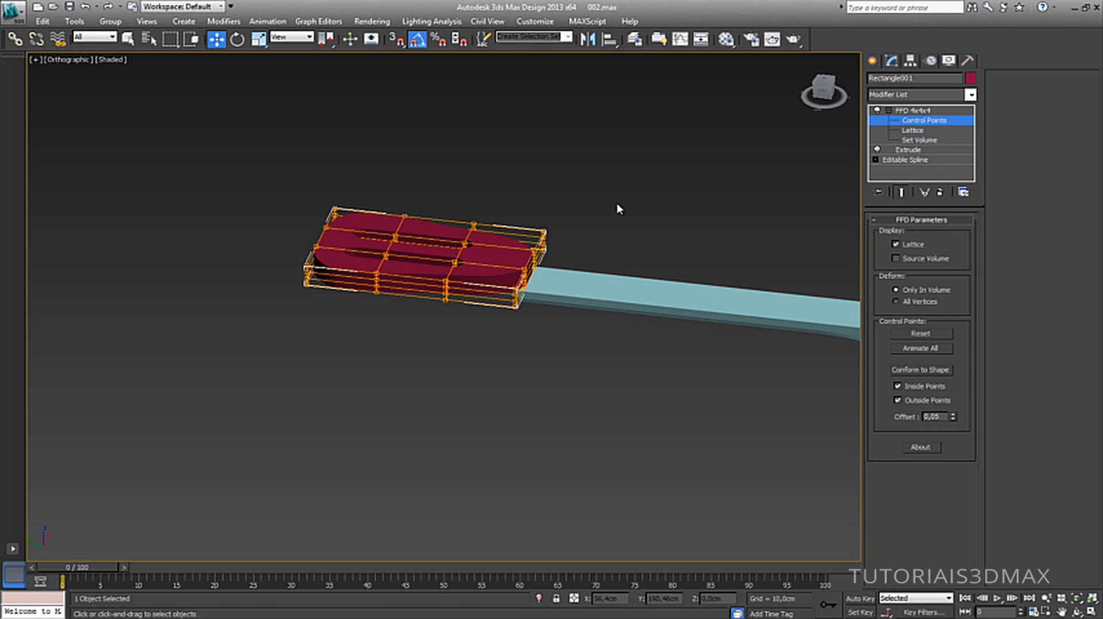
{"action": "middle_click_drag", "start_coordinate": [547, 273], "coordinate": [563, 259], "text": "alt"}
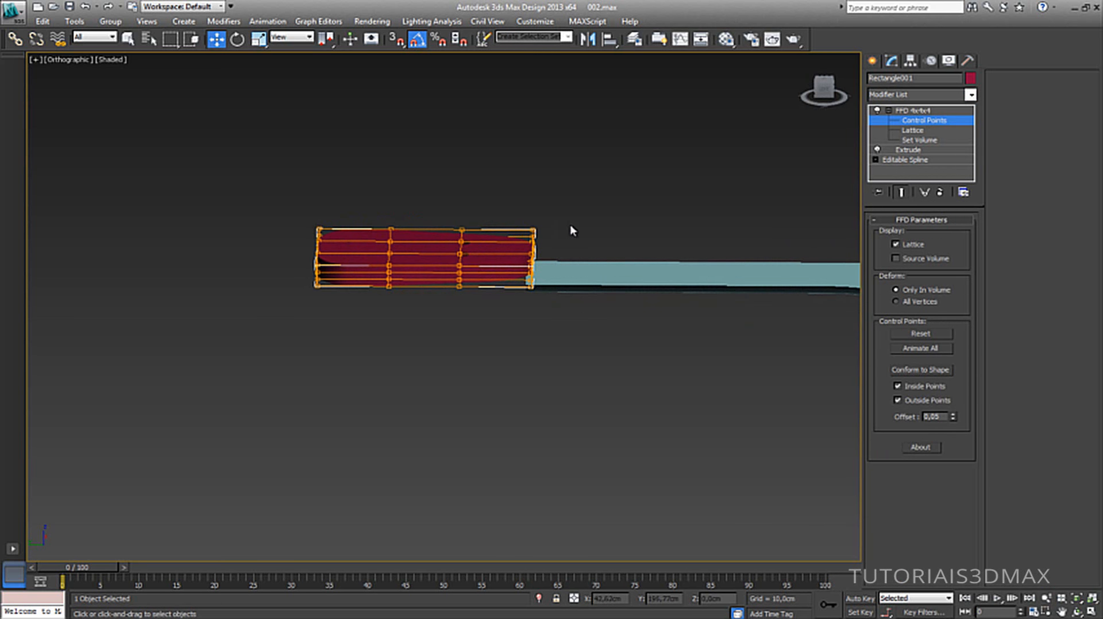
{"action": "left_click_drag", "start_coordinate": [595, 189], "coordinate": [523, 329]}
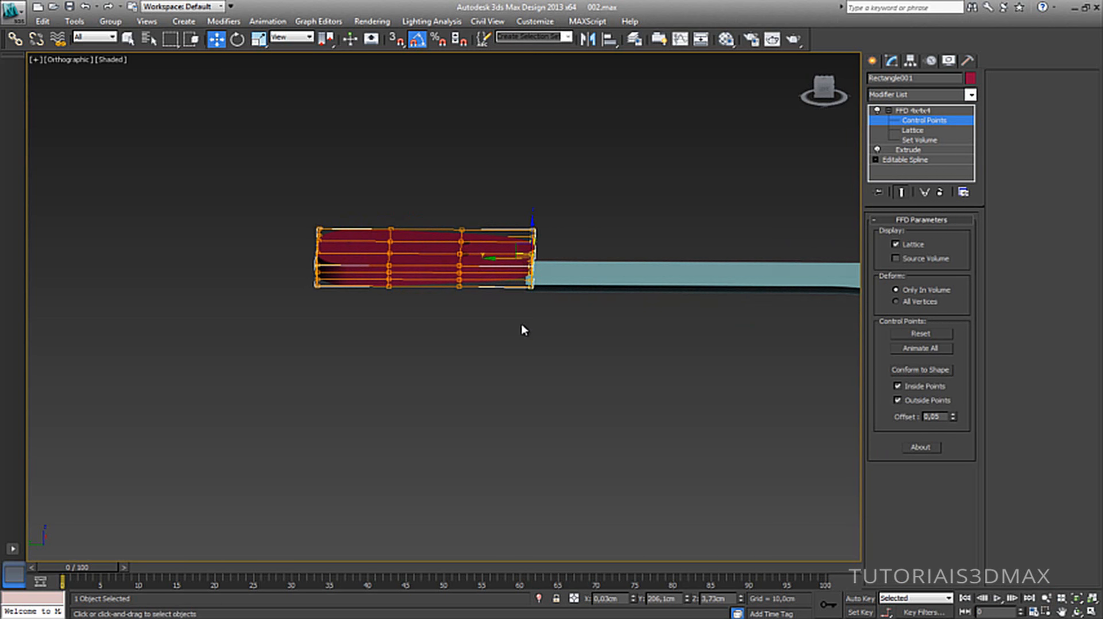
{"action": "key", "text": "r"}
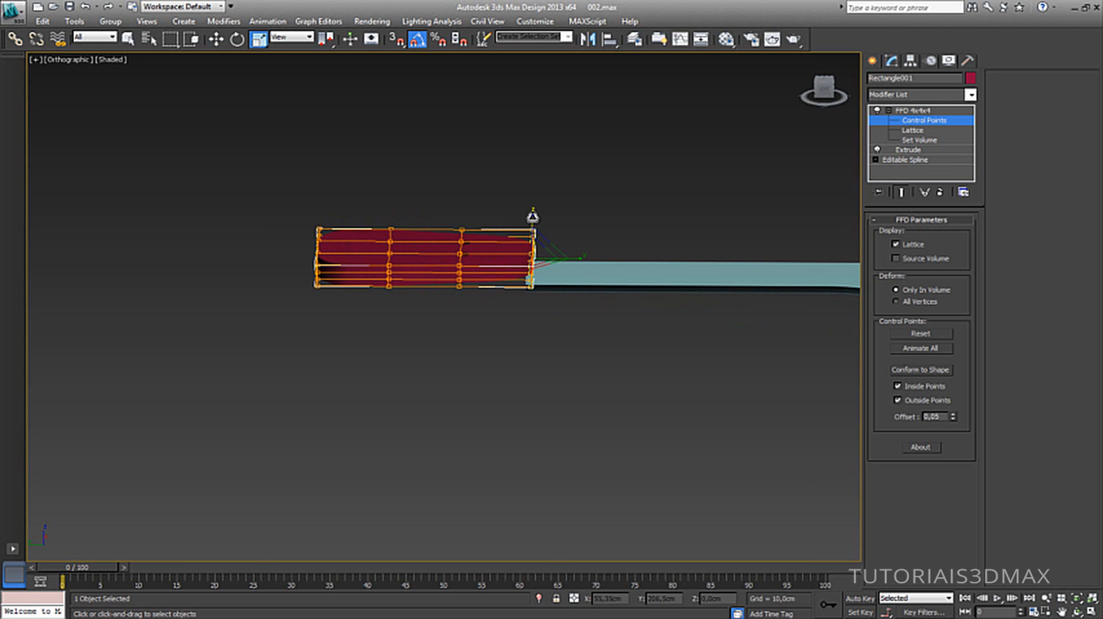
{"action": "left_click_drag", "start_coordinate": [533, 224], "coordinate": [531, 241]}
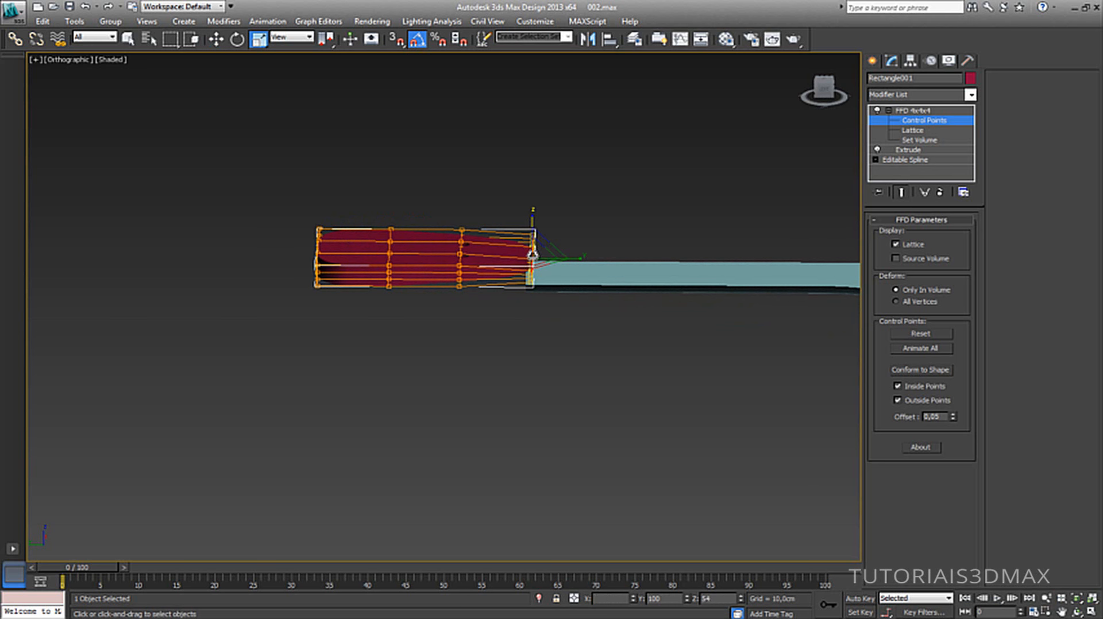
{"action": "left_click", "coordinate": [916, 110]}
{"action": "left_click", "coordinate": [679, 140]}
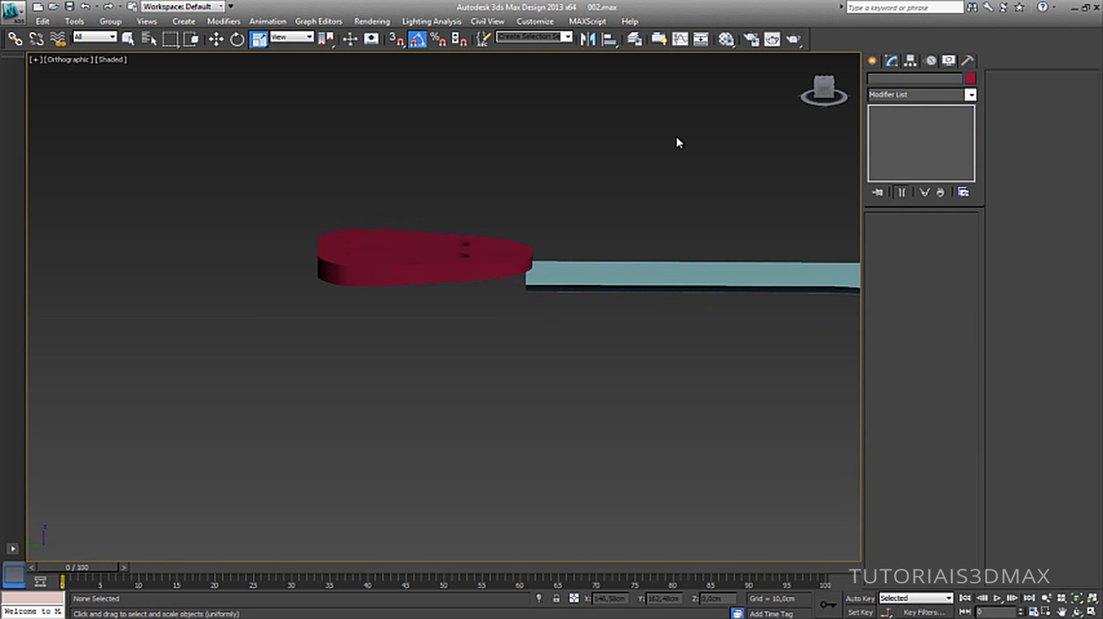
Scale the headstock's FFD control points at the neck end down further in Z.
{"action": "mouse_move", "coordinate": [504, 251]}
{"action": "middle_mouse_down", "text": "alt"}
{"action": "mouse_move", "coordinate": [463, 233]}
{"action": "mouse_move", "coordinate": [488, 246]}
{"action": "middle_mouse_up", "text": "alt"}
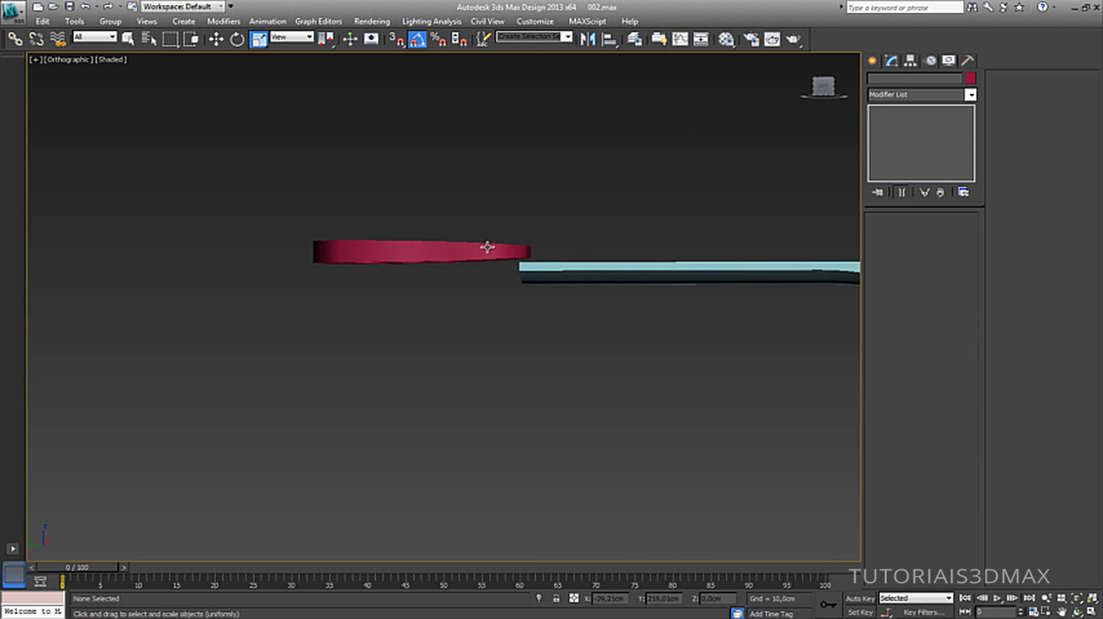
{"action": "left_click", "coordinate": [507, 248]}
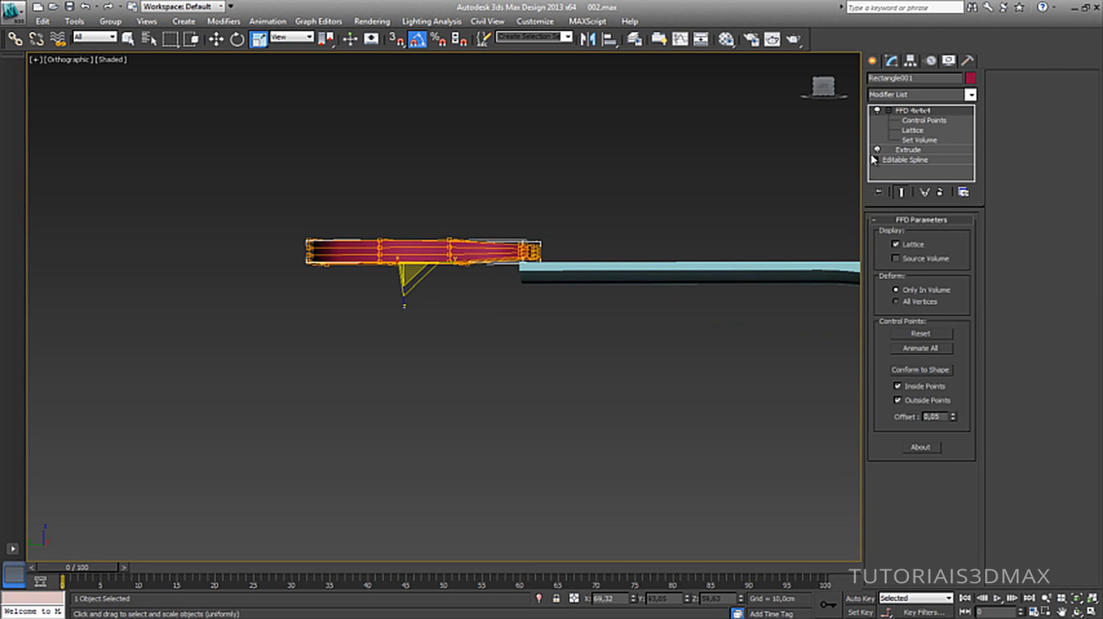
{"action": "left_click", "coordinate": [925, 120]}
{"action": "middle_click_drag", "start_coordinate": [517, 232], "coordinate": [526, 214], "text": "alt"}
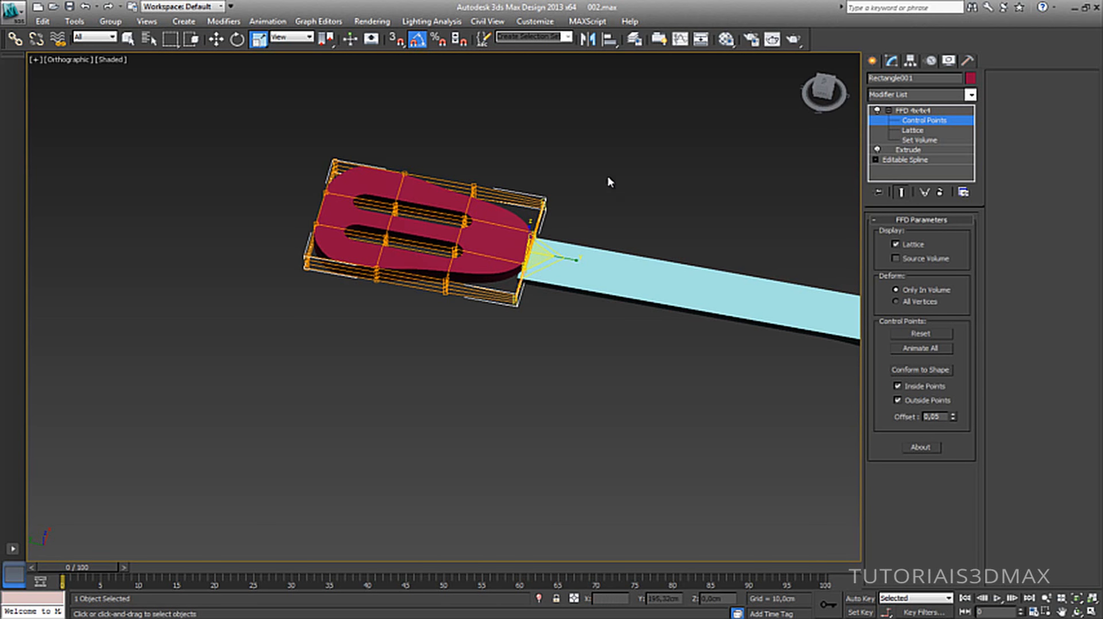
{"action": "left_click_drag", "start_coordinate": [637, 148], "coordinate": [490, 352]}
{"action": "middle_click_drag", "start_coordinate": [418, 261], "coordinate": [527, 237], "text": "alt"}
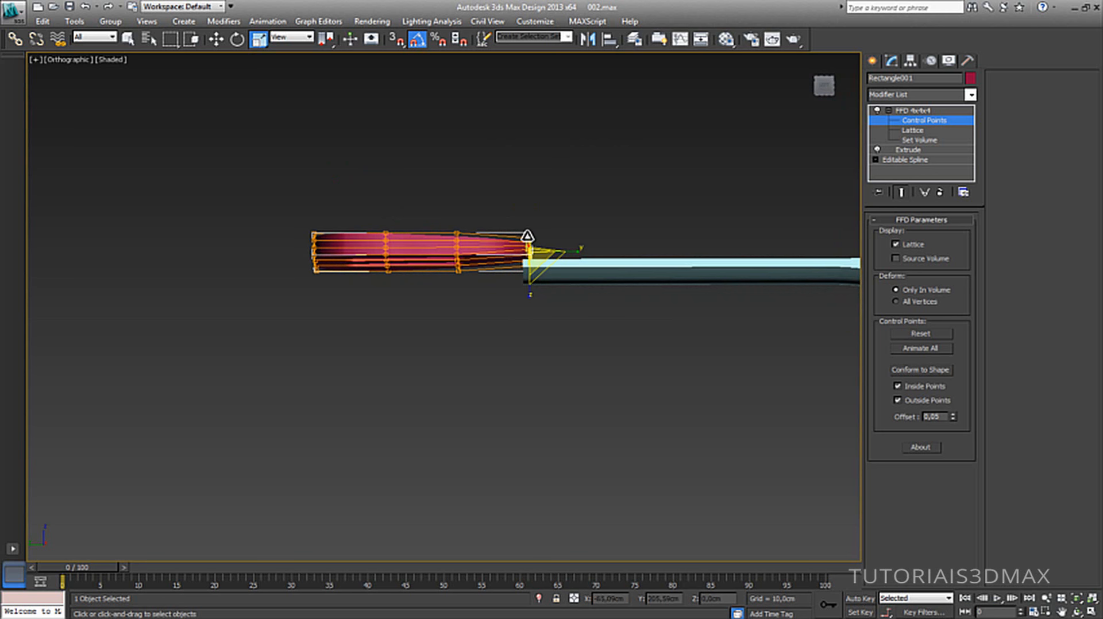
{"action": "key", "text": "alt+z"}
{"action": "left_click_drag", "start_coordinate": [532, 244], "coordinate": [536, 199]}
{"action": "mouse_move", "coordinate": [541, 204]}
{"action": "middle_mouse_down", "text": "alt"}
{"action": "mouse_move", "coordinate": [549, 216]}
{"action": "mouse_move", "coordinate": [538, 223]}
{"action": "middle_mouse_up", "text": "alt"}
{"action": "key", "text": "w"}
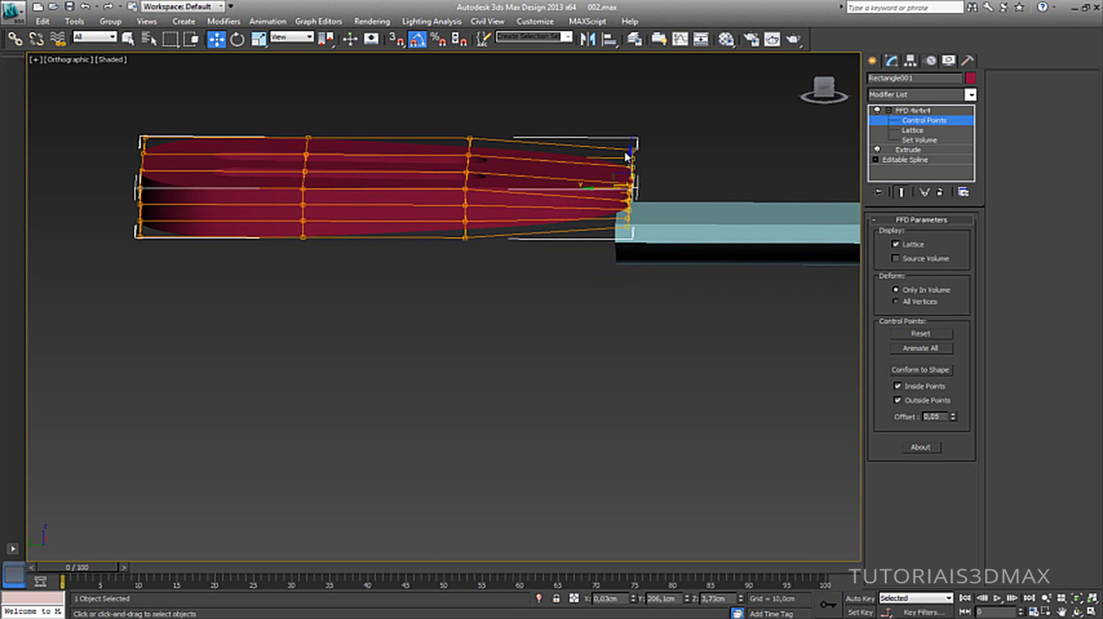
{"action": "key", "text": "r"}
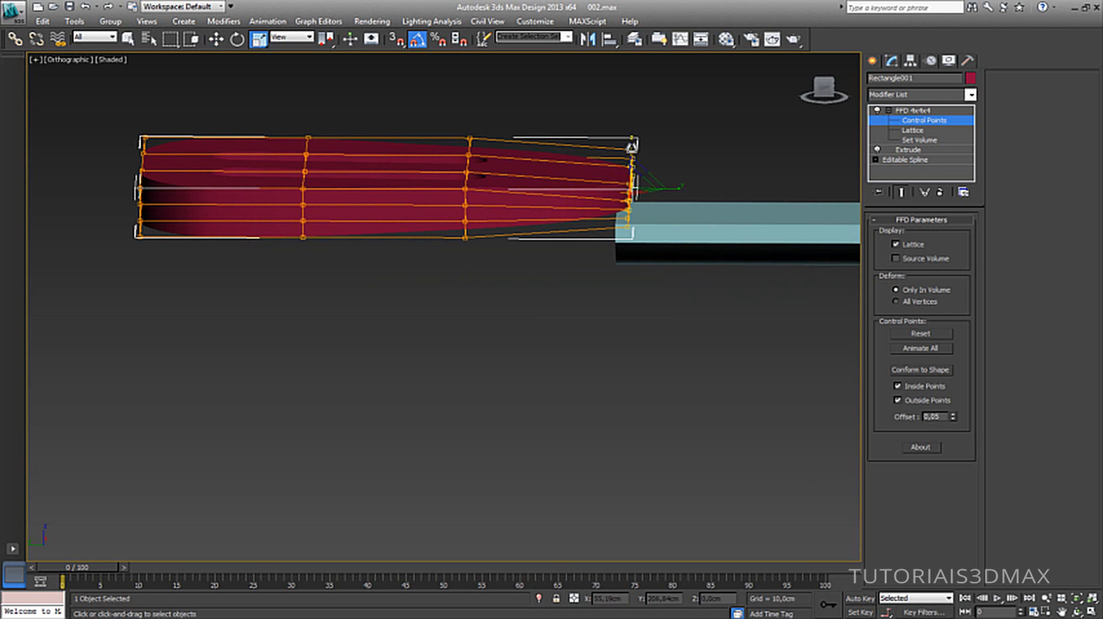
{"action": "left_click_drag", "start_coordinate": [631, 146], "coordinate": [632, 167]}
Scale the adjacent row of control points down slightly in Z, enlarge the headstock's far end to about 127% in Z, and deselect it.
{"action": "left_click_drag", "start_coordinate": [536, 118], "coordinate": [424, 291]}
{"action": "left_click_drag", "start_coordinate": [467, 146], "coordinate": [469, 159]}
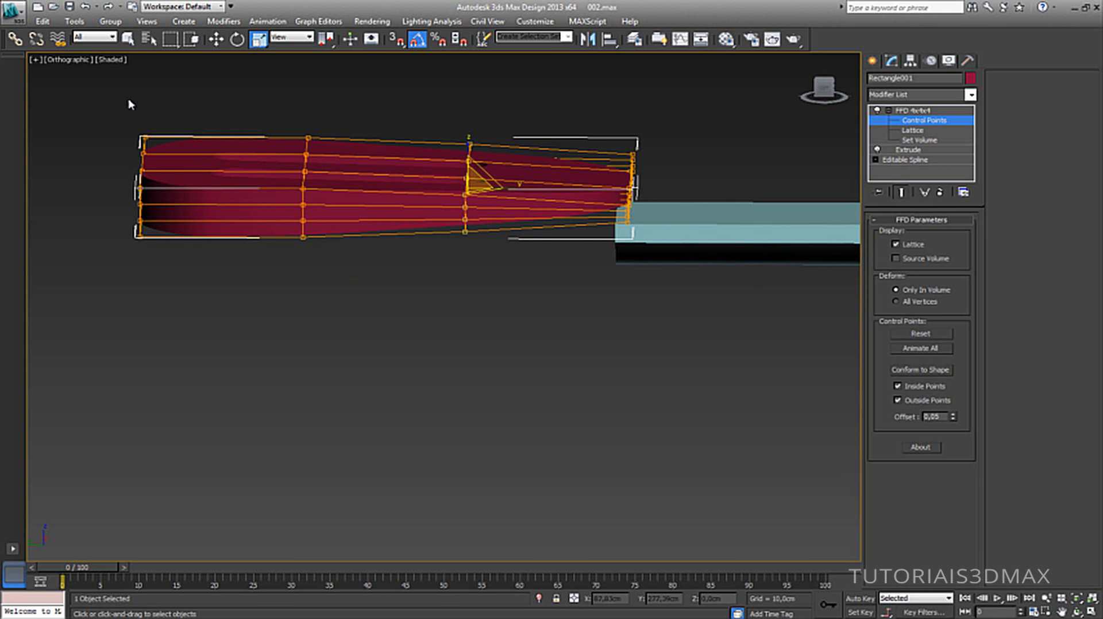
{"action": "left_click_drag", "start_coordinate": [92, 94], "coordinate": [173, 271]}
{"action": "left_click_drag", "start_coordinate": [153, 183], "coordinate": [144, 135]}
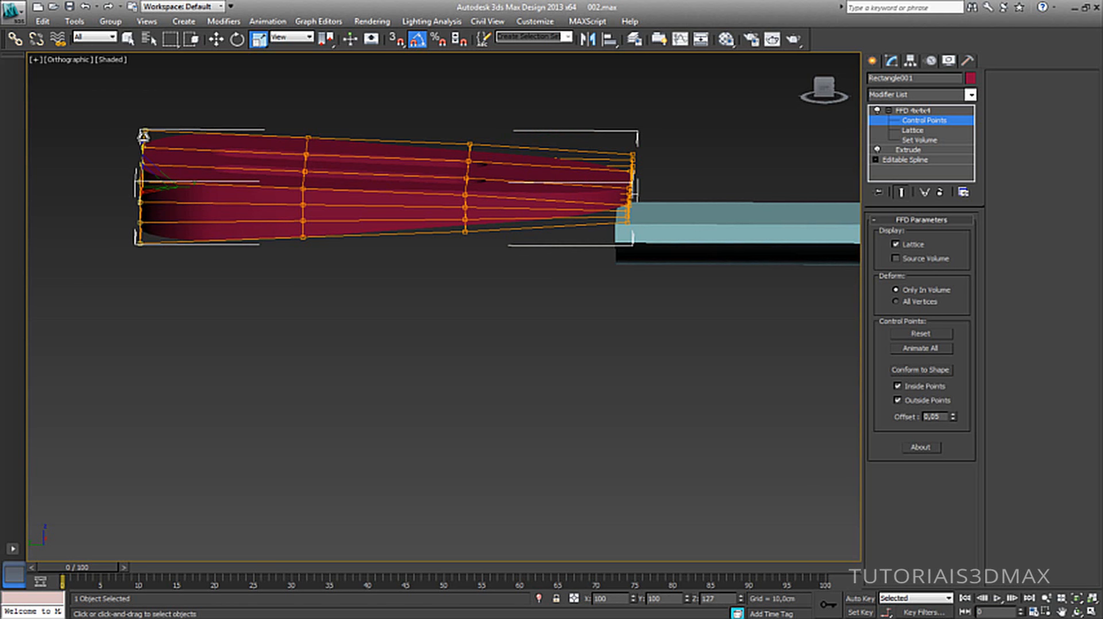
{"action": "left_click", "coordinate": [927, 120]}
{"action": "left_click", "coordinate": [923, 120]}
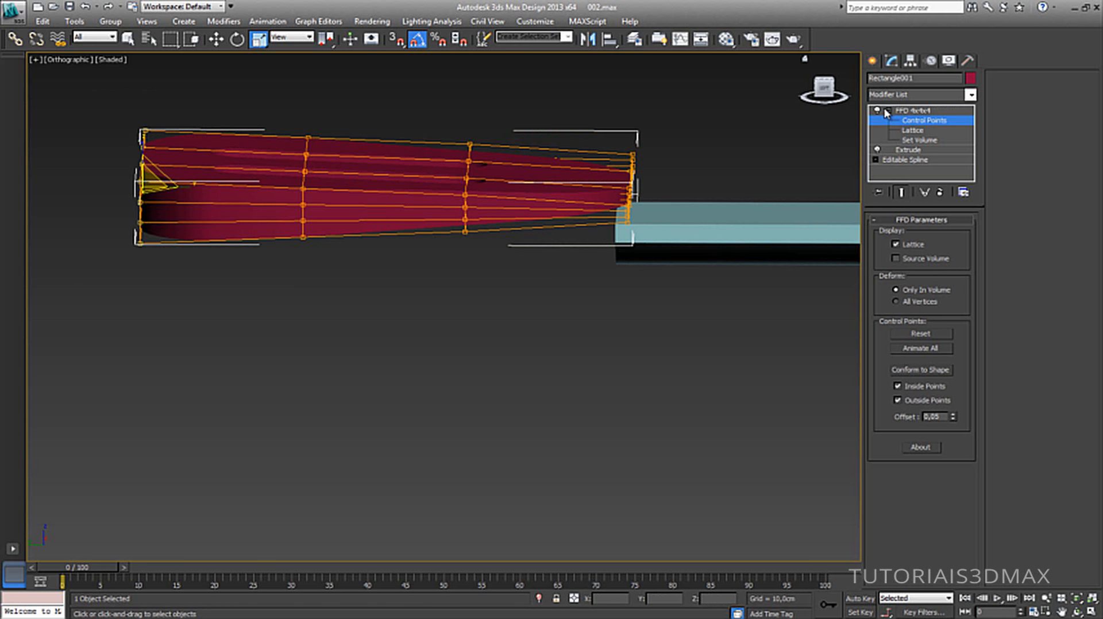
{"action": "left_click", "coordinate": [888, 110]}
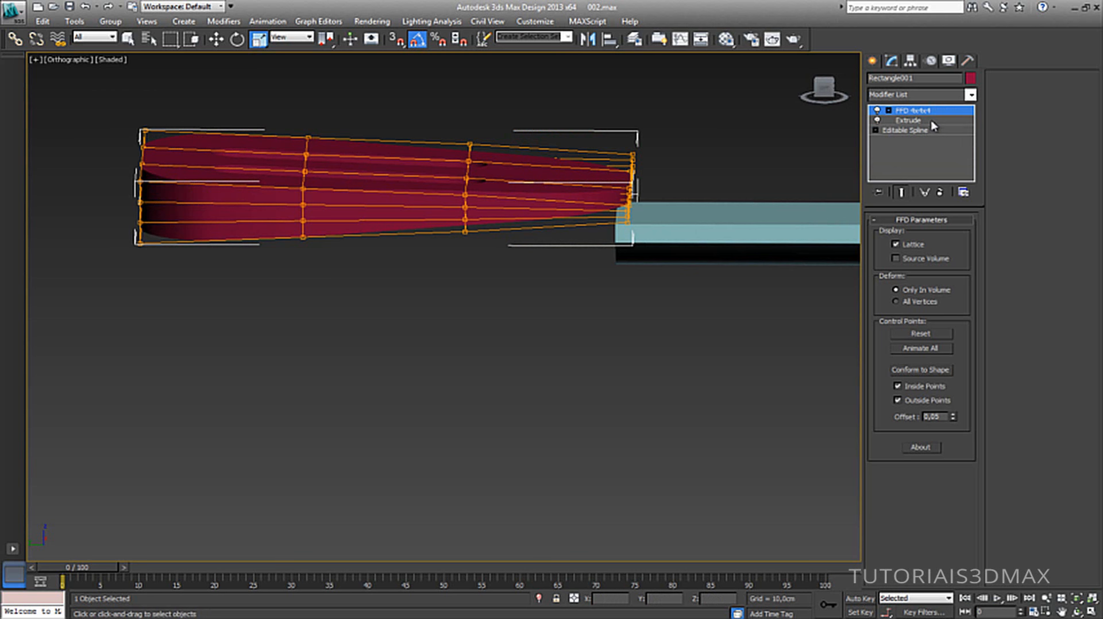
{"action": "left_click", "coordinate": [696, 173]}
In Top view, clone the blue Rastilho strip from the bridge onto the neck as a copy named Traste, at about Y 122 cm.
{"action": "middle_click_drag", "start_coordinate": [697, 172], "coordinate": [459, 257], "text": "alt"}
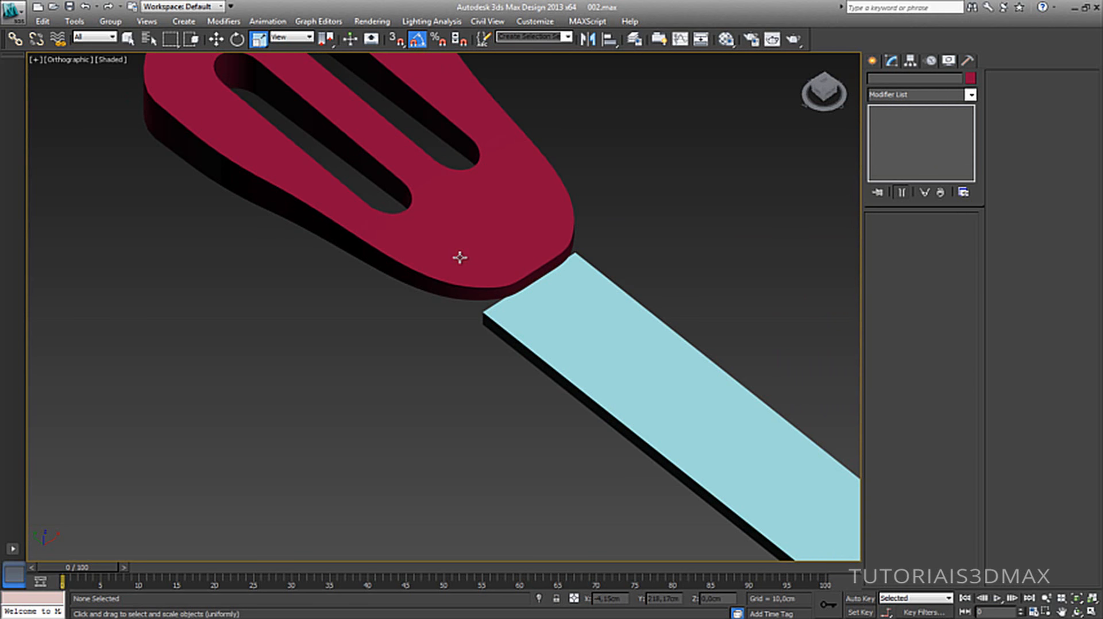
{"action": "scroll", "coordinate": [399, 323], "scroll_direction": "down", "scroll_amount": 8}
{"action": "middle_click_drag", "start_coordinate": [503, 337], "coordinate": [461, 321]}
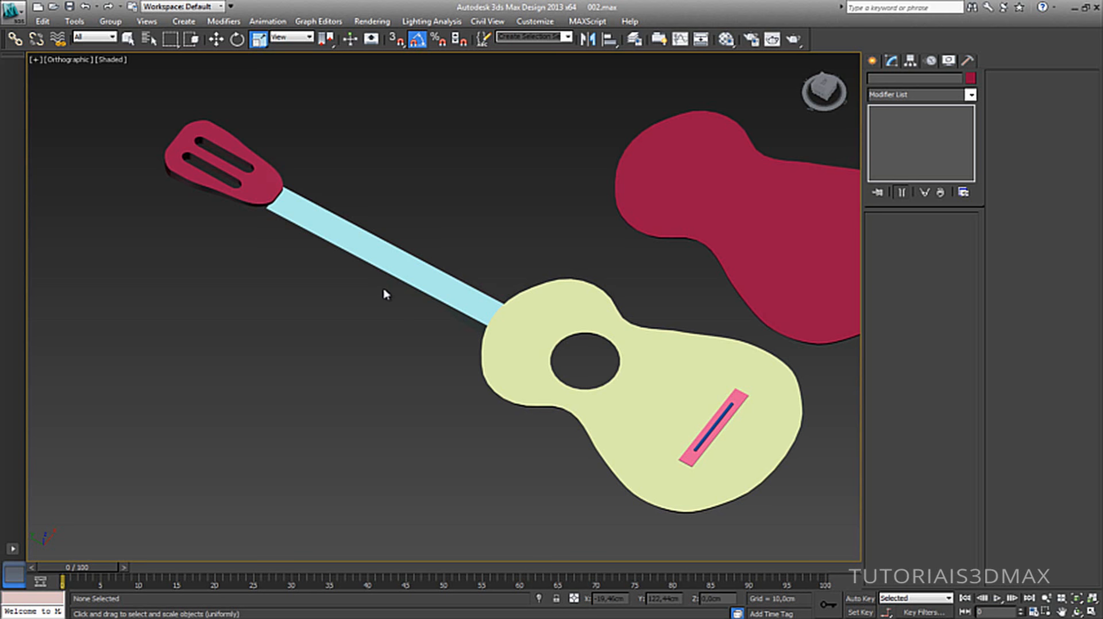
{"action": "key", "text": "t"}
{"action": "key", "text": "z"}
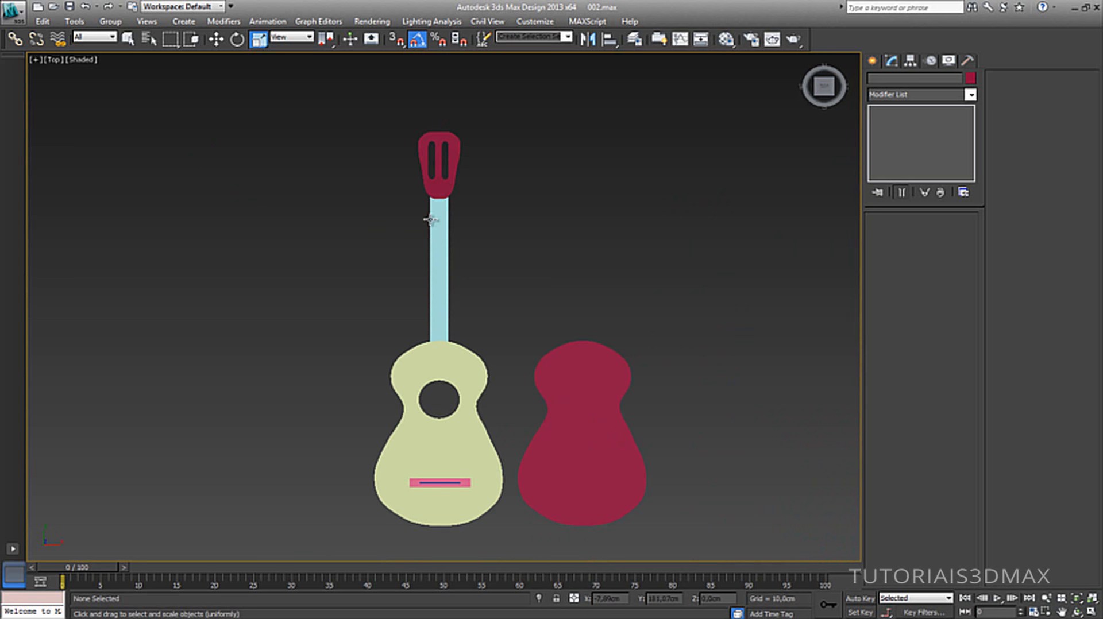
{"action": "scroll", "coordinate": [434, 224], "scroll_direction": "up", "scroll_amount": 5}
{"action": "middle_click_drag", "start_coordinate": [465, 361], "coordinate": [461, 232]}
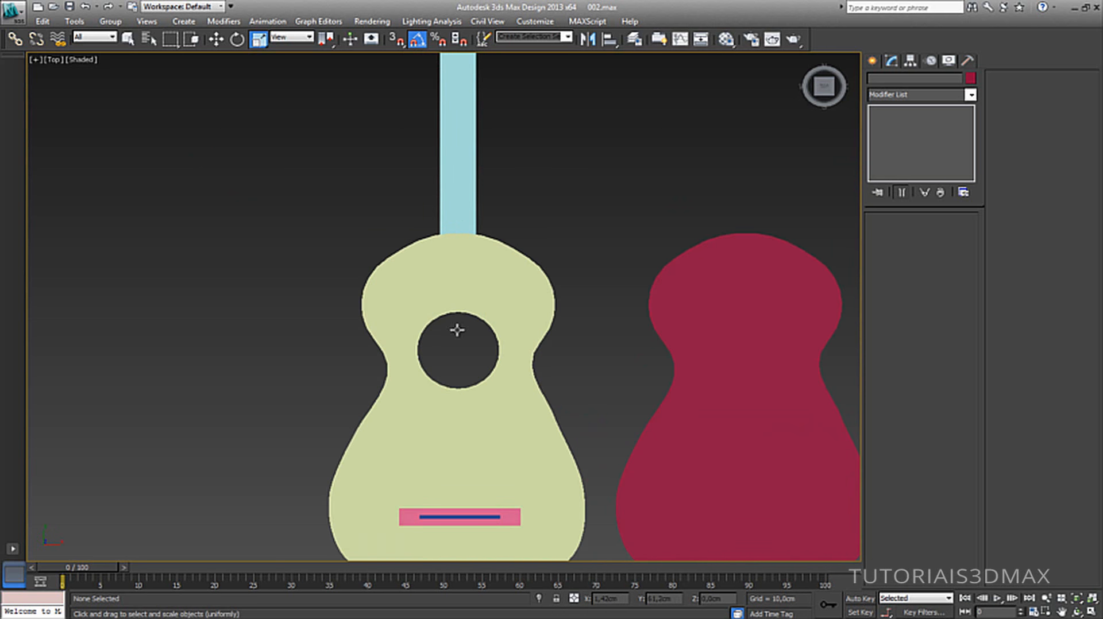
{"action": "left_click", "coordinate": [473, 518]}
{"action": "key", "text": "w"}
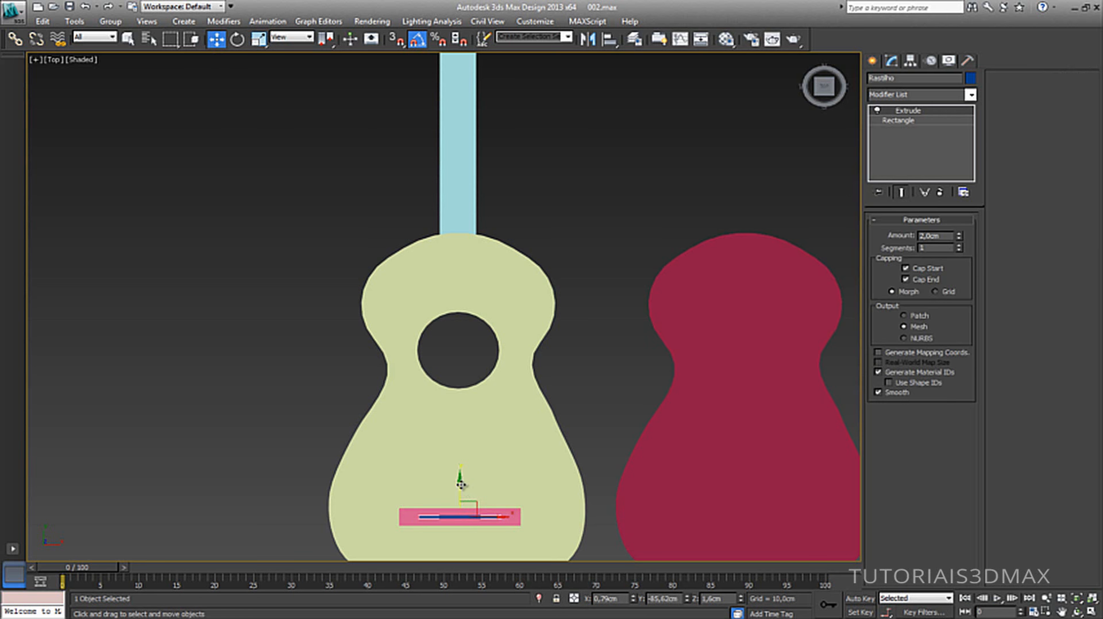
{"action": "mouse_move", "coordinate": [467, 503]}
{"action": "left_mouse_down", "text": "shift"}
{"action": "mouse_move", "coordinate": [493, 214]}
{"action": "mouse_move", "coordinate": [483, 99]}
{"action": "left_mouse_up", "text": "shift"}
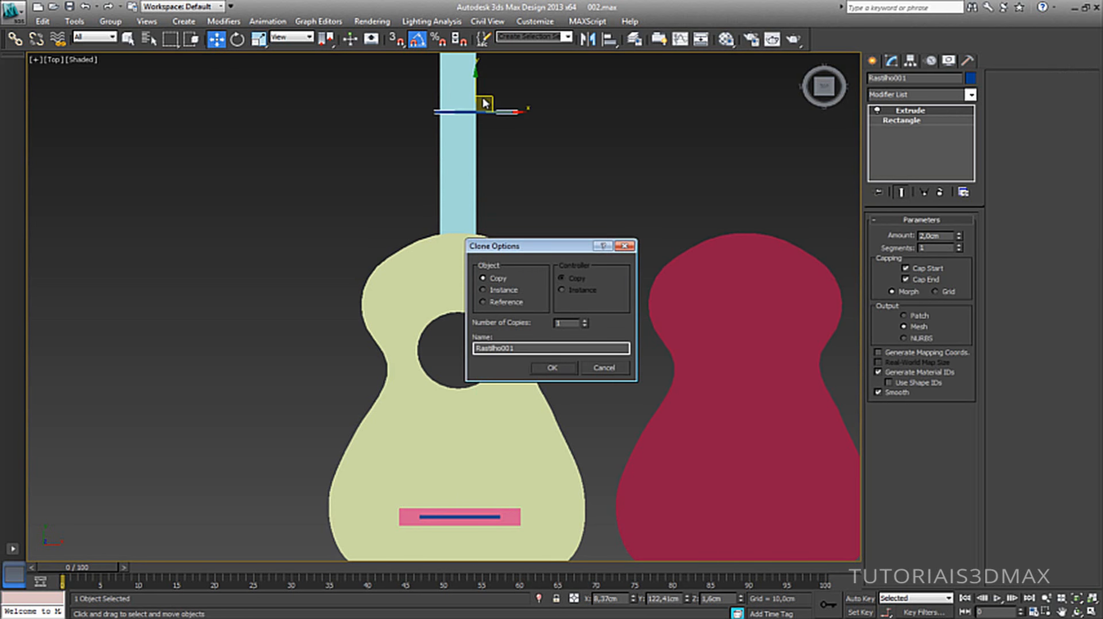
{"action": "left_click_drag", "start_coordinate": [547, 350], "coordinate": [411, 347]}
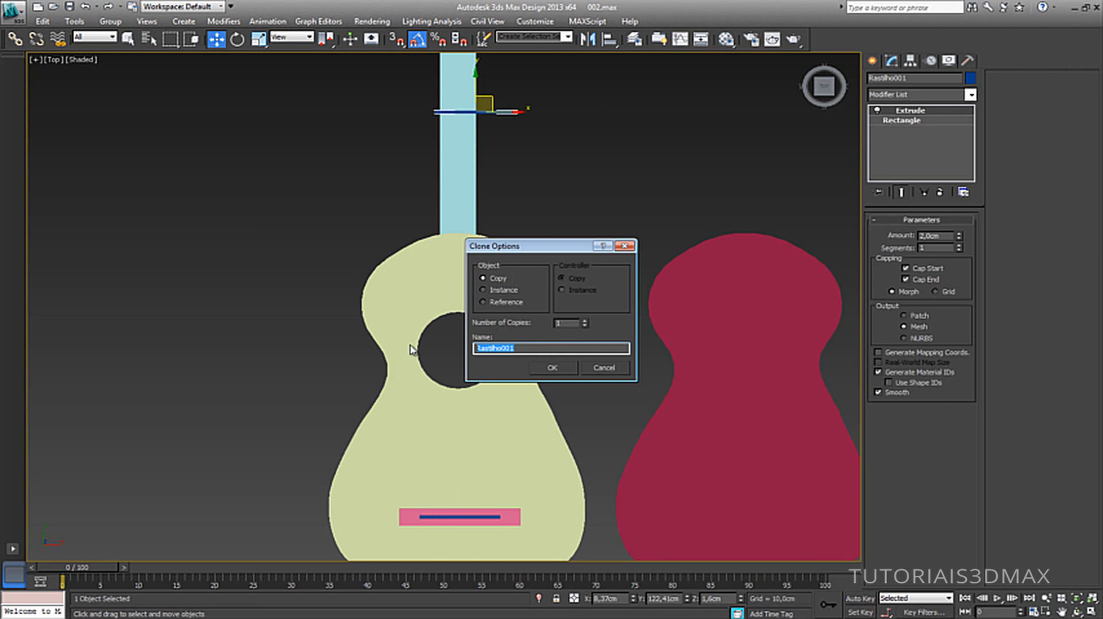
{"action": "type", "text": "Traste"}
{"action": "key", "text": "Return"}
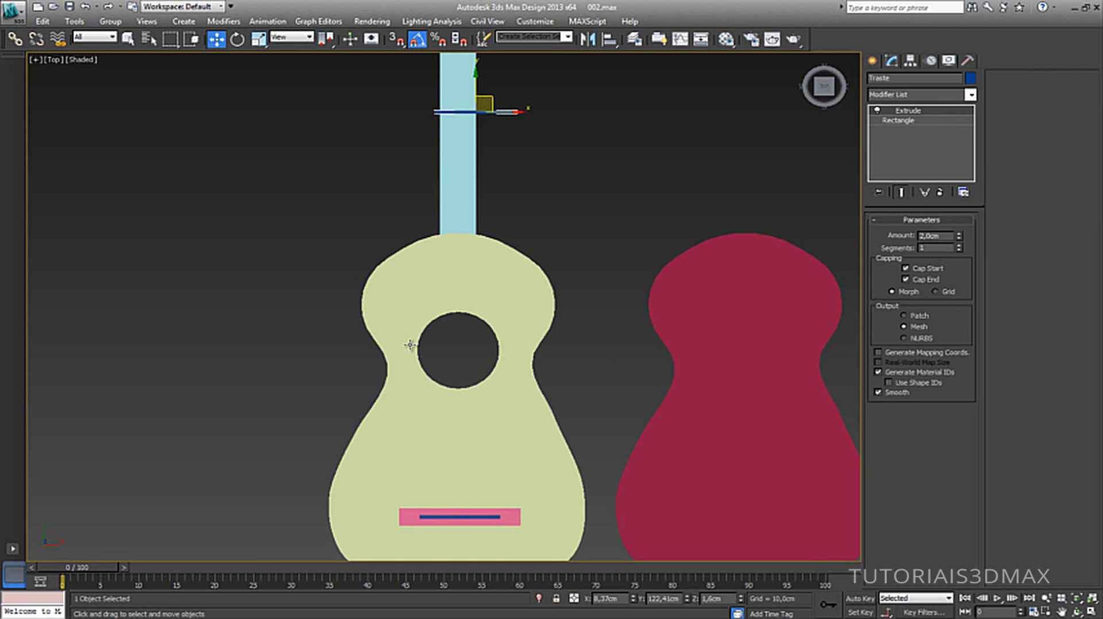
Move Traste along the neck to just below the headstock, at about Y 195 cm, and open its base Rectangle parameters.
{"action": "mouse_move", "coordinate": [443, 285]}
{"action": "middle_mouse_down"}
{"action": "mouse_move", "coordinate": [467, 265]}
{"action": "mouse_move", "coordinate": [532, 415]}
{"action": "middle_mouse_up"}
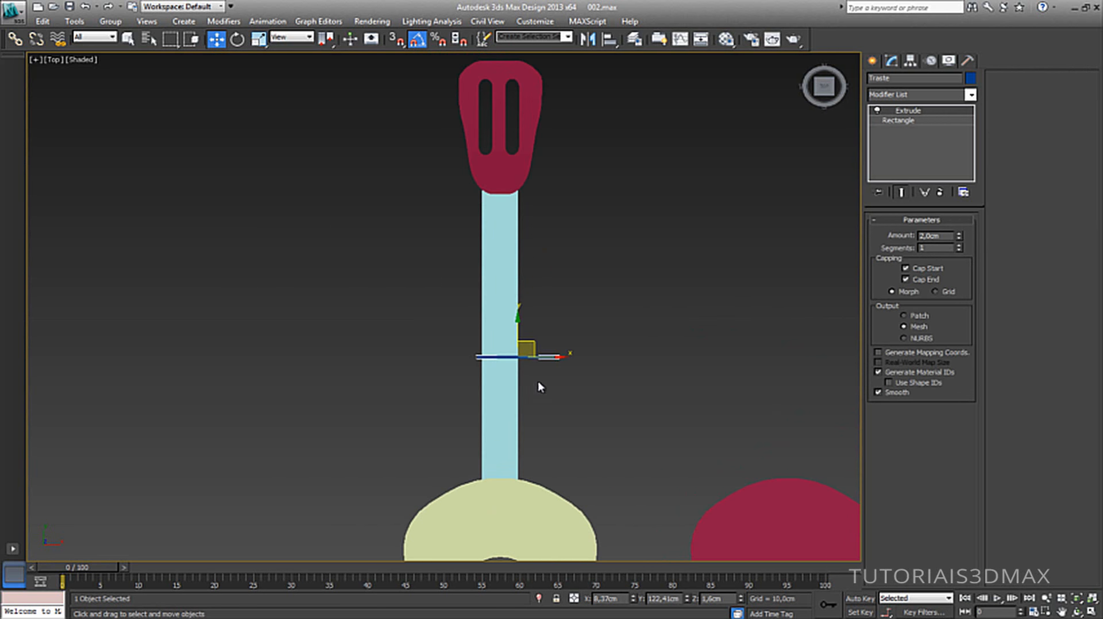
{"action": "left_click_drag", "start_coordinate": [527, 339], "coordinate": [521, 206]}
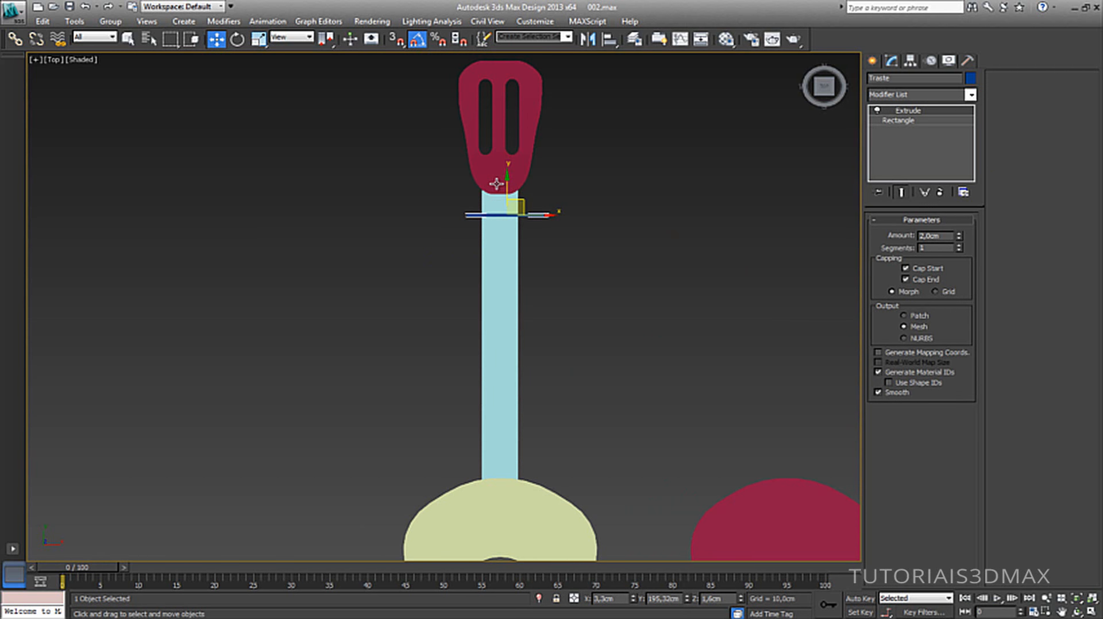
{"action": "scroll", "coordinate": [496, 183], "scroll_direction": "up", "scroll_amount": 3}
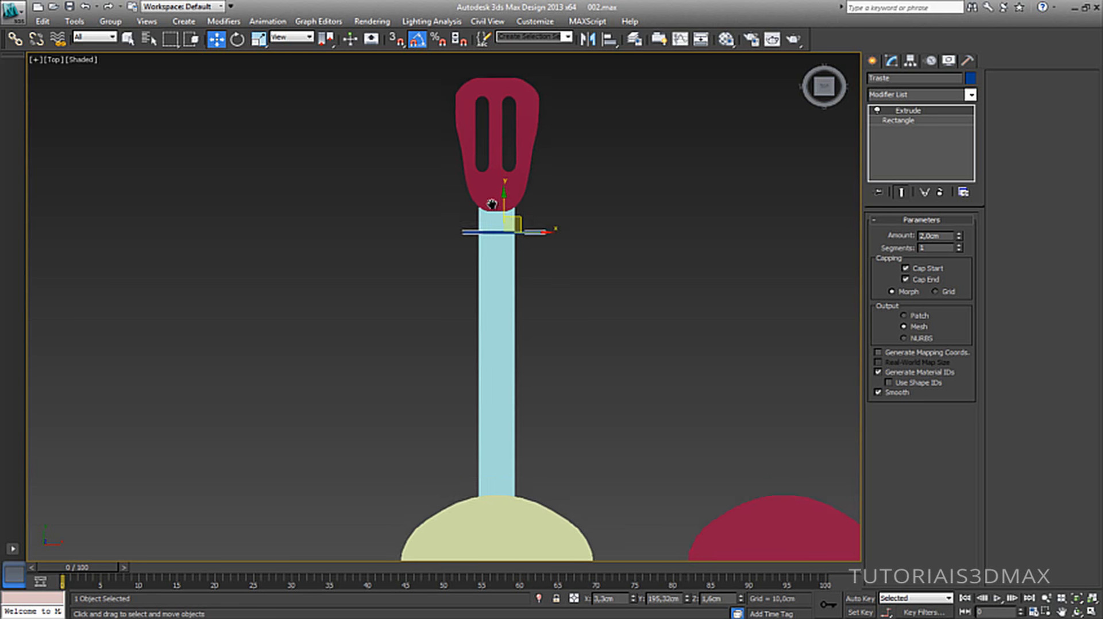
{"action": "middle_click_drag", "start_coordinate": [489, 251], "coordinate": [484, 330]}
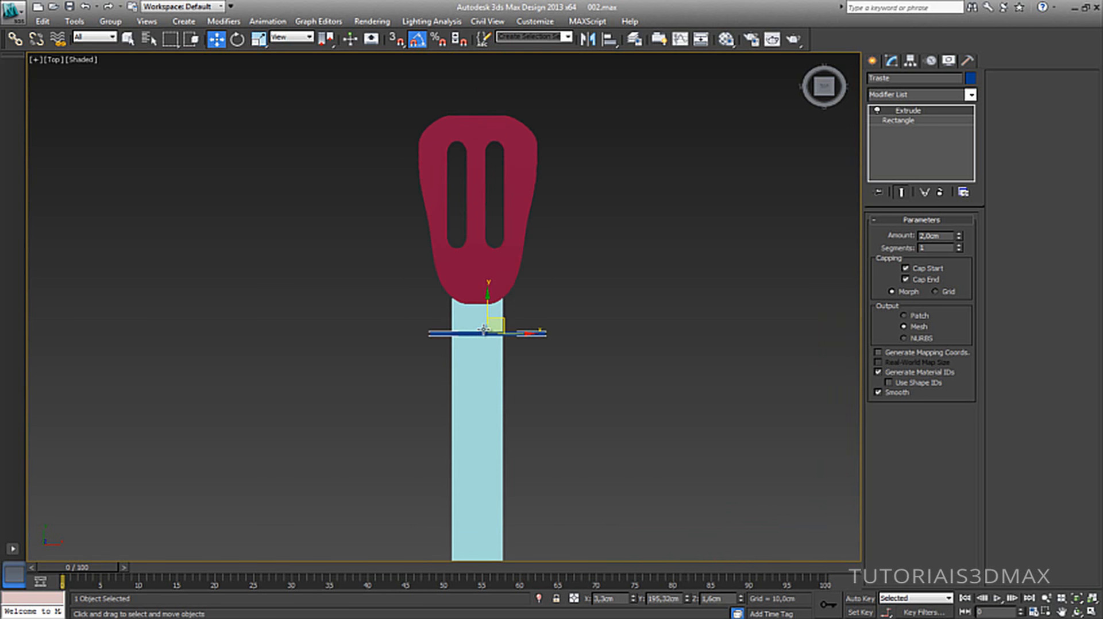
{"action": "scroll", "coordinate": [497, 314], "scroll_direction": "up", "scroll_amount": 4}
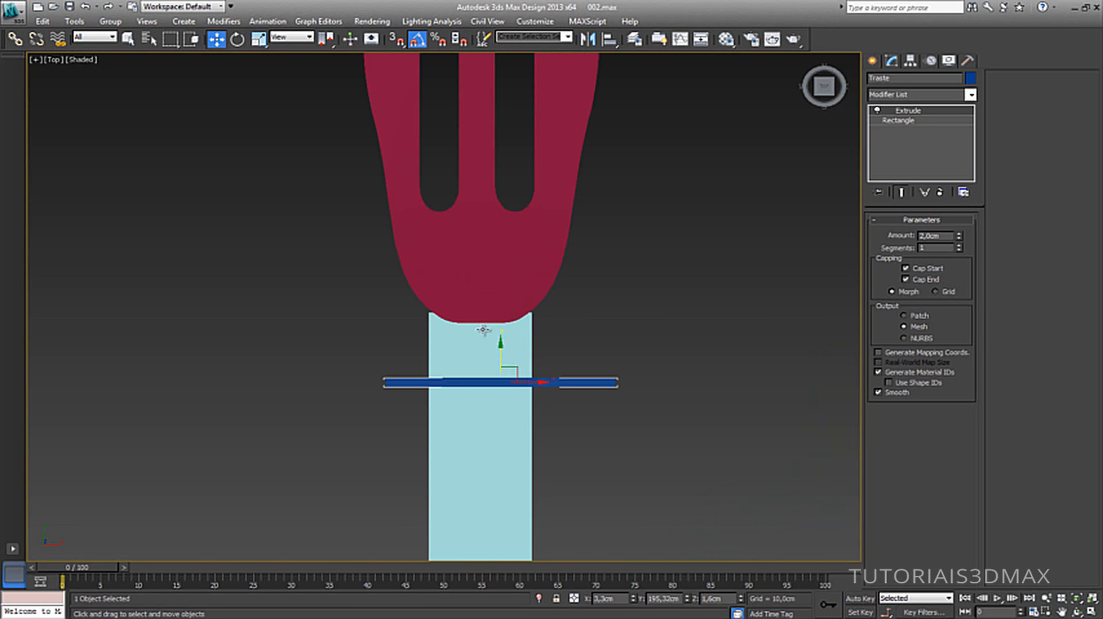
{"action": "left_click", "coordinate": [913, 121]}
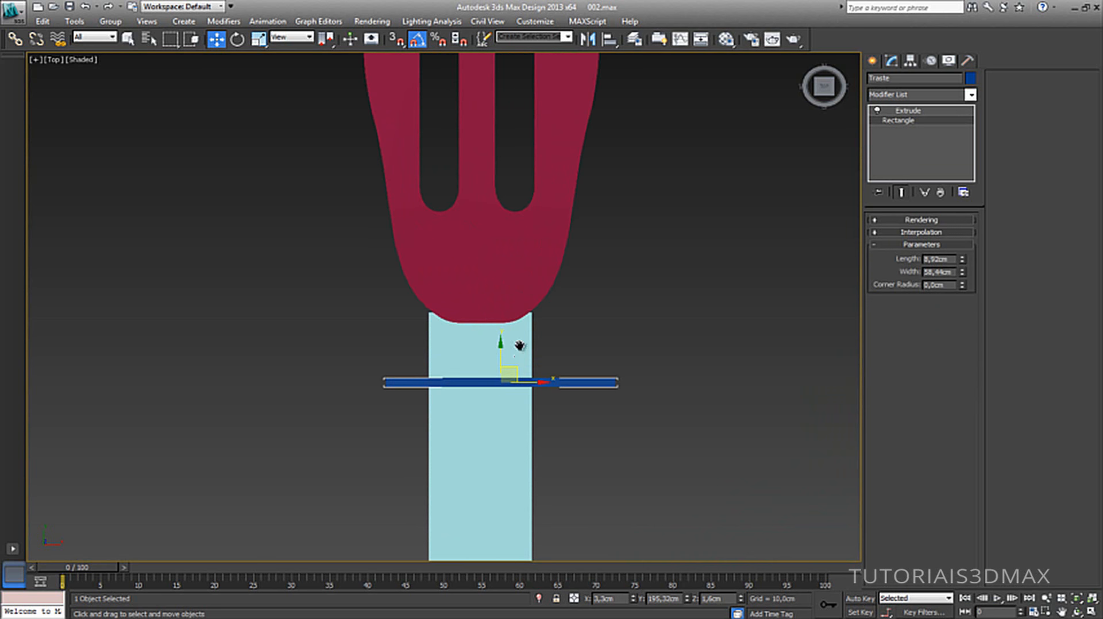
Turn off the Traste object's Extrude modifier and convert the object to an editable spline.
{"action": "middle_click_drag", "start_coordinate": [520, 344], "coordinate": [519, 329]}
{"action": "left_click", "coordinate": [877, 110]}
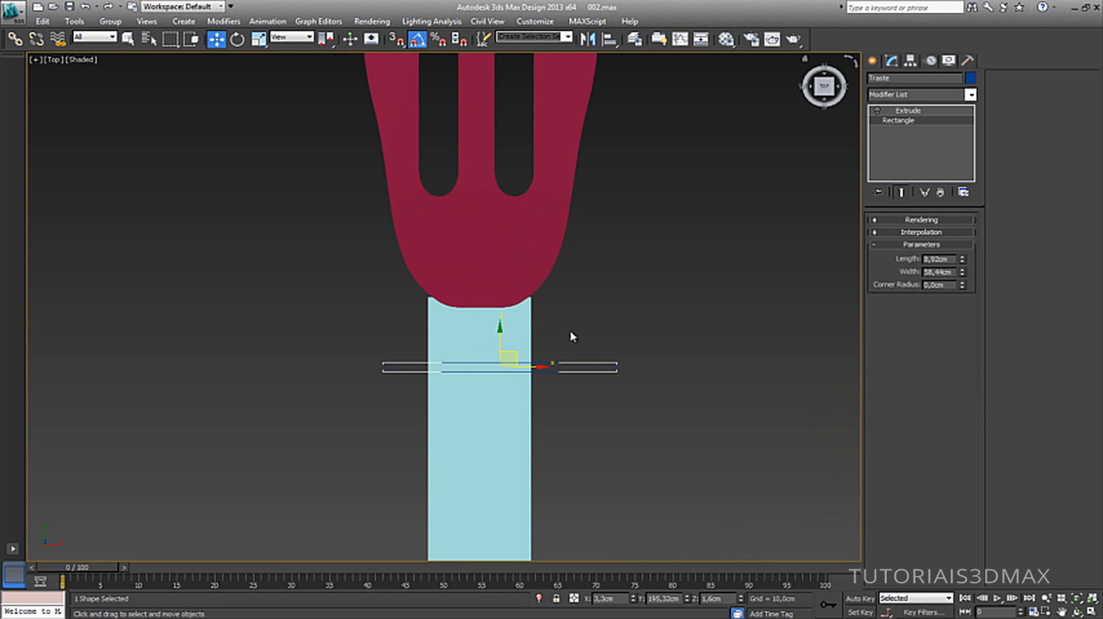
{"action": "middle_click_drag", "start_coordinate": [480, 389], "coordinate": [457, 323]}
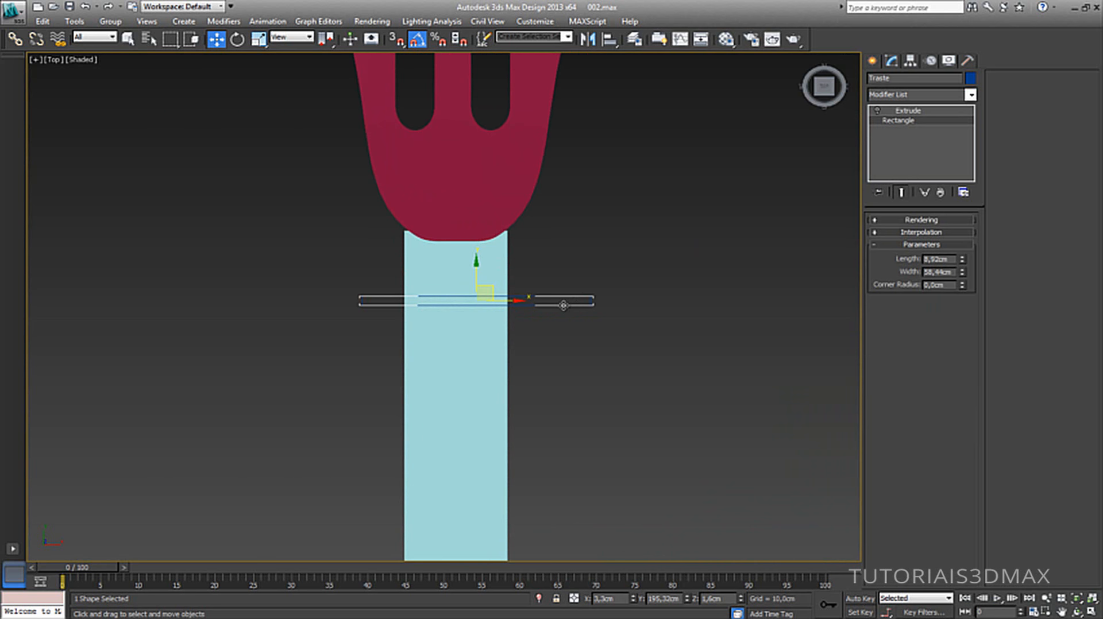
{"action": "right_click", "coordinate": [586, 296]}
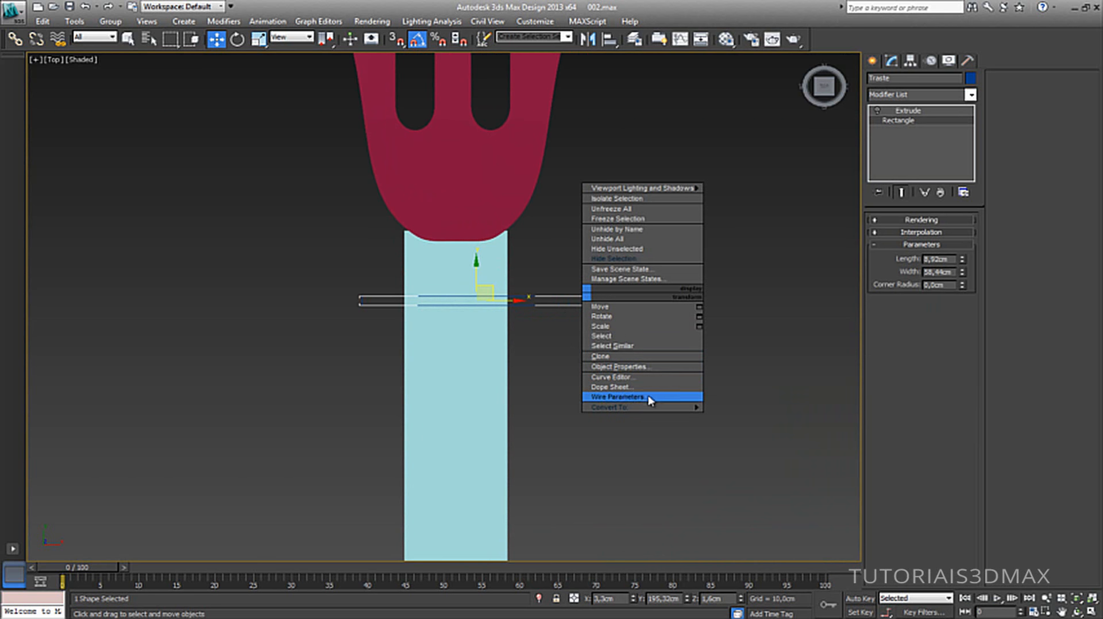
{"action": "mouse_move", "coordinate": [689, 407]}
{"action": "left_click", "coordinate": [736, 407]}
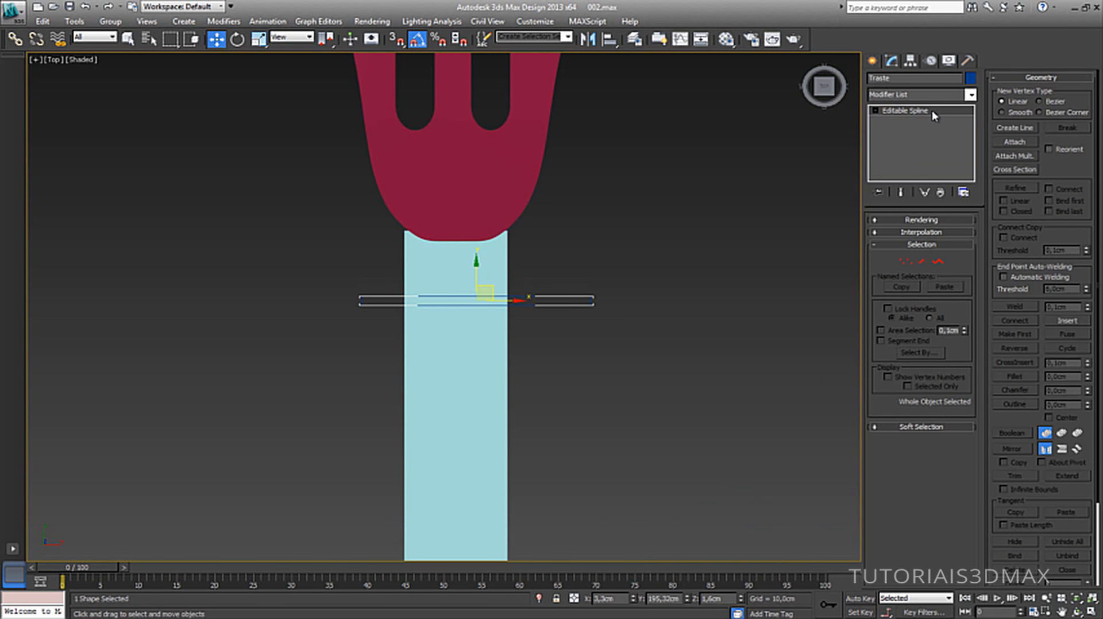
Move the fret spline's end vertices inward along X until both ends align with the neck's side edges.
{"action": "left_click", "coordinate": [905, 261]}
{"action": "middle_click_drag", "start_coordinate": [604, 281], "coordinate": [640, 246]}
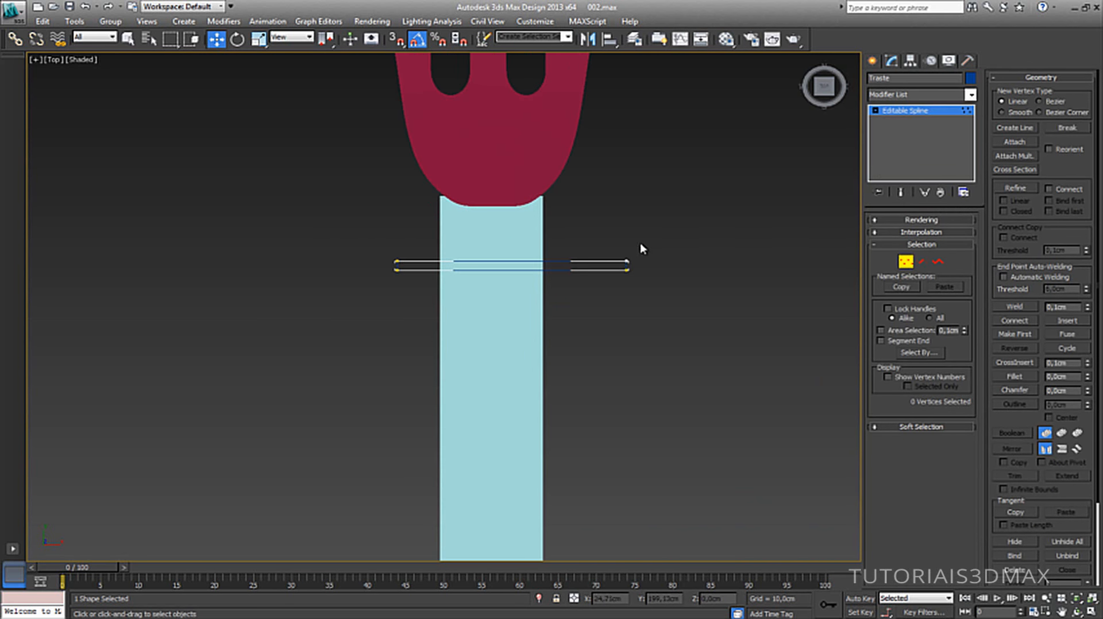
{"action": "left_click_drag", "start_coordinate": [666, 234], "coordinate": [595, 320]}
{"action": "left_click_drag", "start_coordinate": [654, 265], "coordinate": [568, 271]}
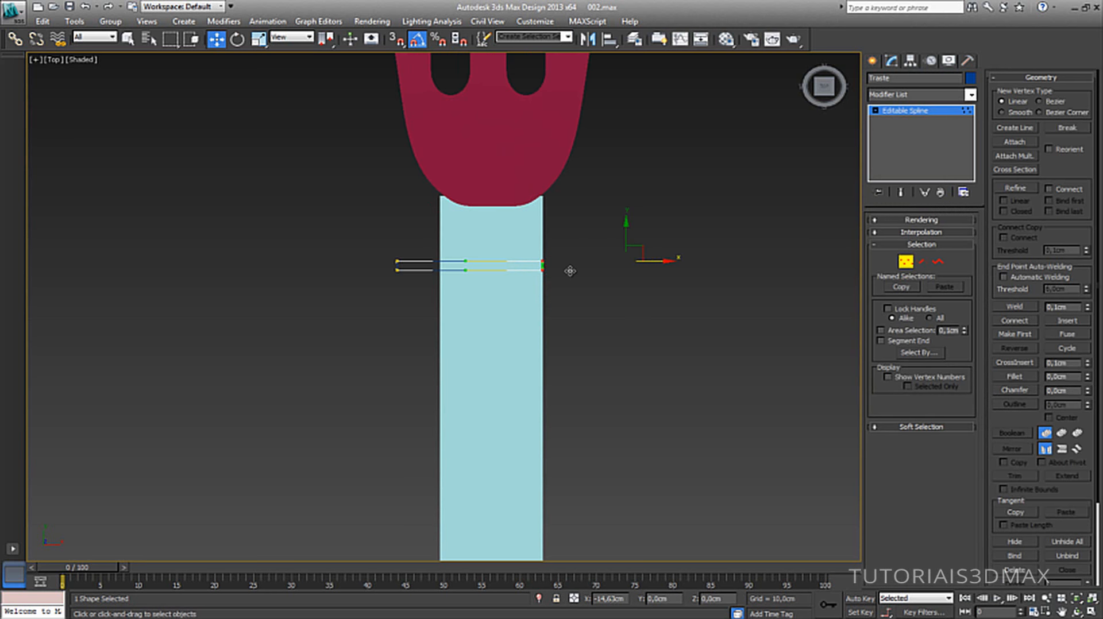
{"action": "scroll", "coordinate": [570, 272], "scroll_direction": "up", "scroll_amount": 5}
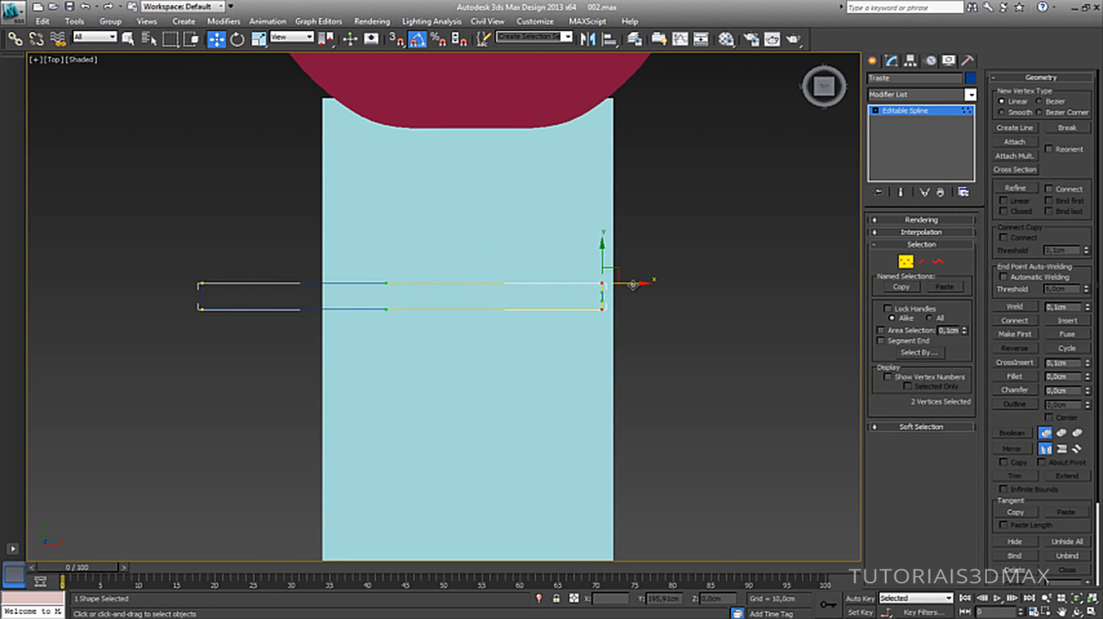
{"action": "left_click_drag", "start_coordinate": [635, 283], "coordinate": [645, 283]}
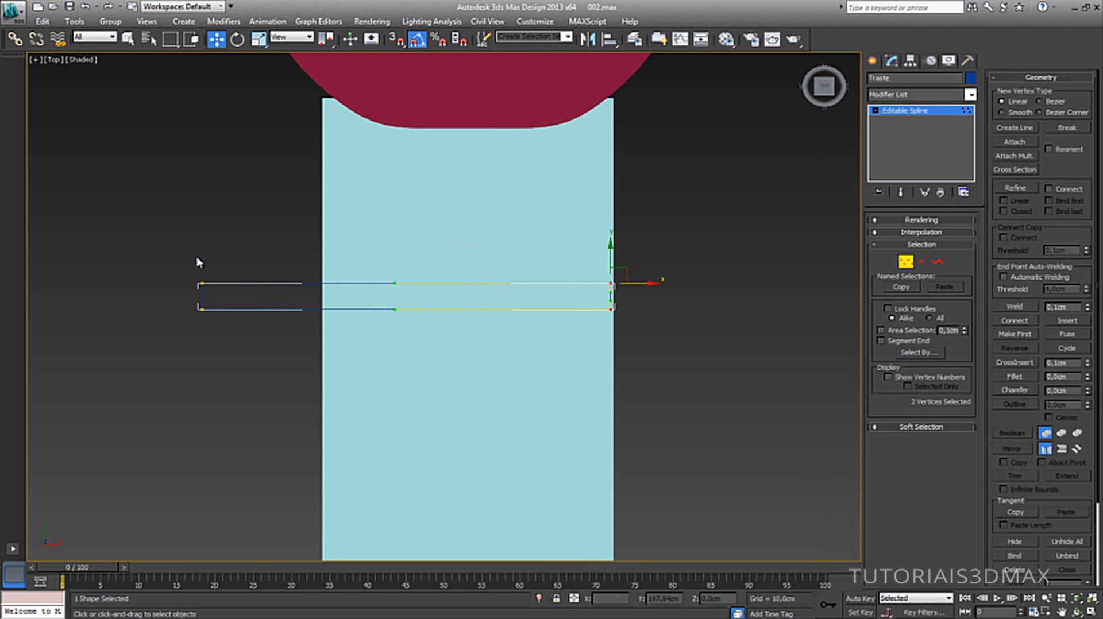
{"action": "left_click_drag", "start_coordinate": [165, 256], "coordinate": [223, 343]}
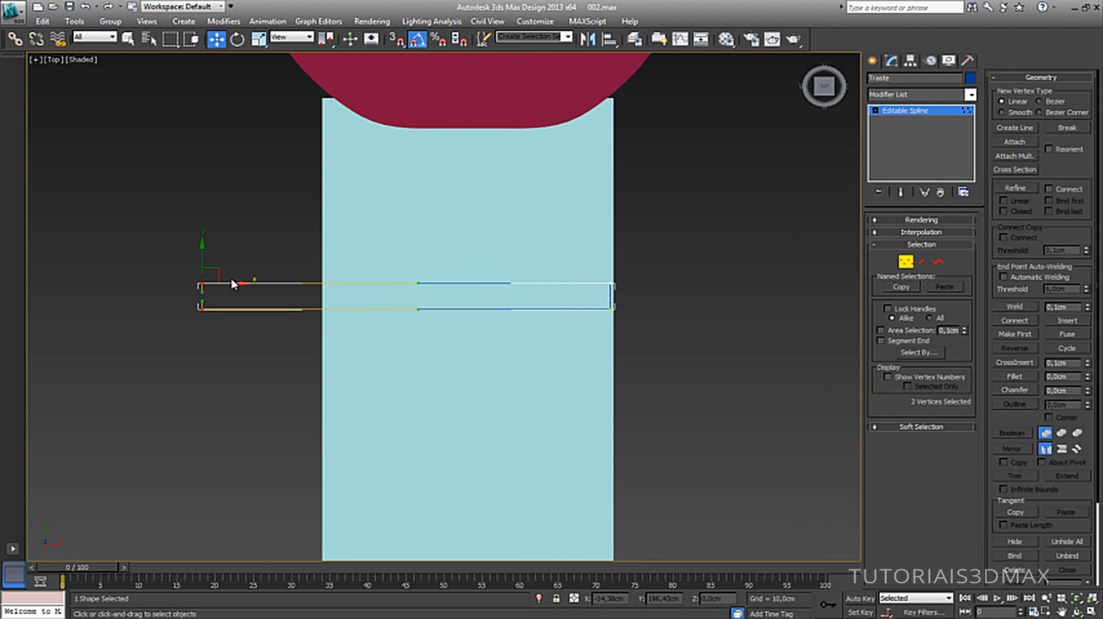
{"action": "left_click_drag", "start_coordinate": [236, 284], "coordinate": [359, 285]}
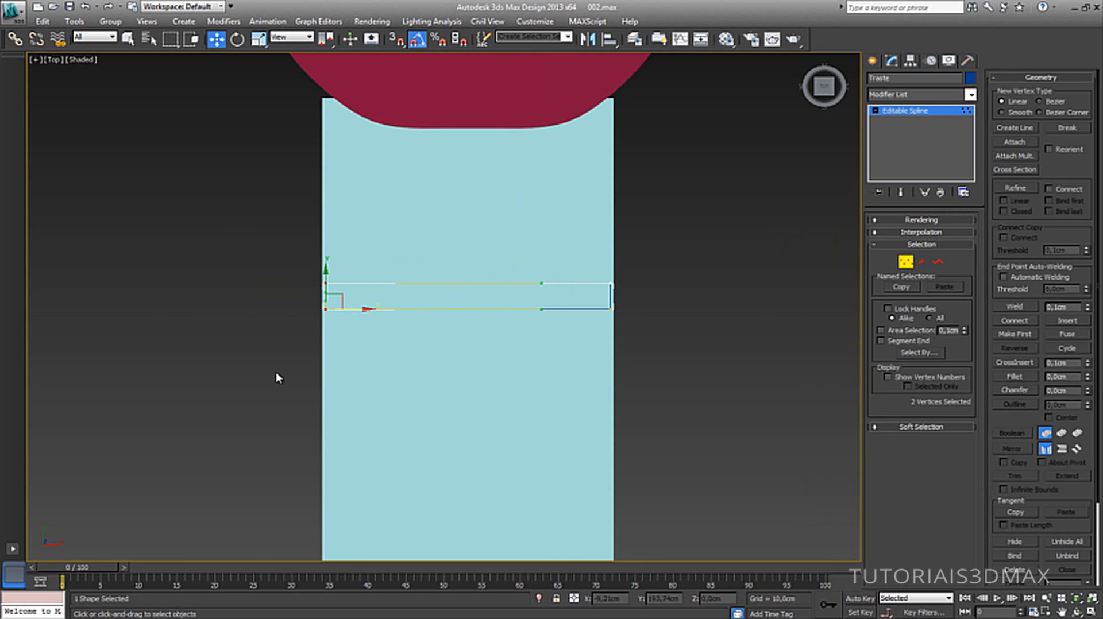
Make the fret outline thinner by moving its two lower vertices up along Y, and leave vertex editing.
{"action": "left_click_drag", "start_coordinate": [271, 375], "coordinate": [659, 308]}
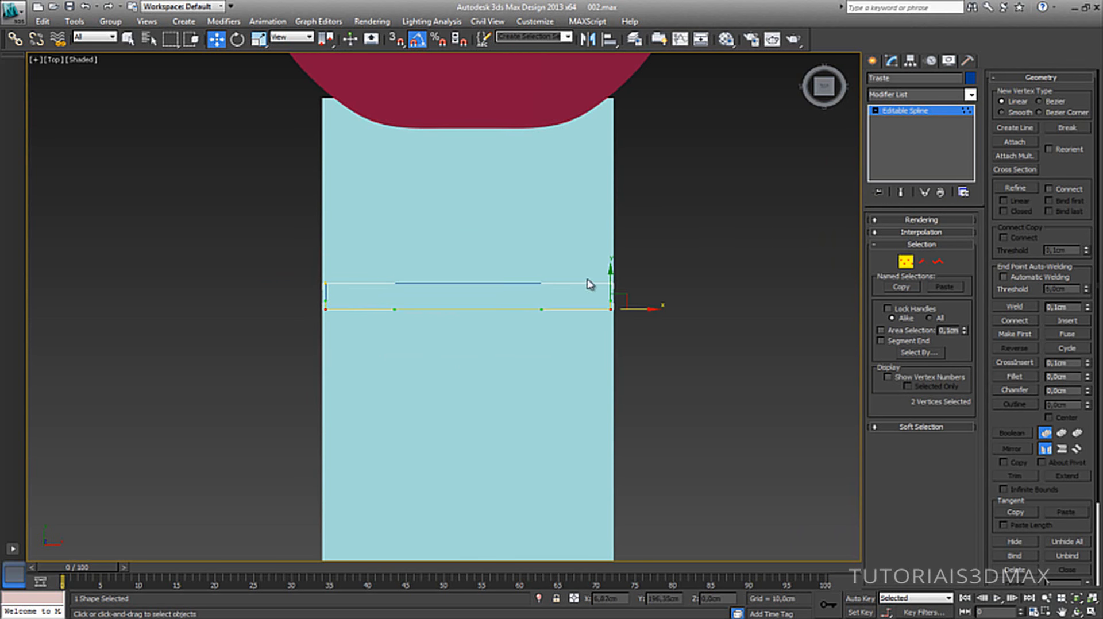
{"action": "left_click_drag", "start_coordinate": [609, 278], "coordinate": [625, 263]}
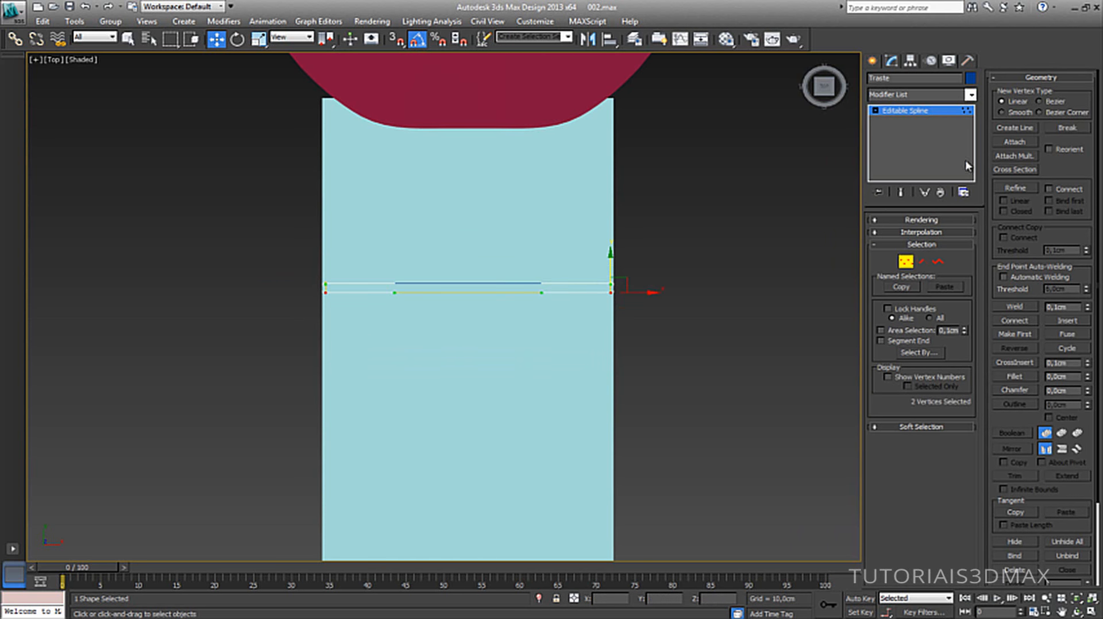
{"action": "left_click", "coordinate": [937, 113]}
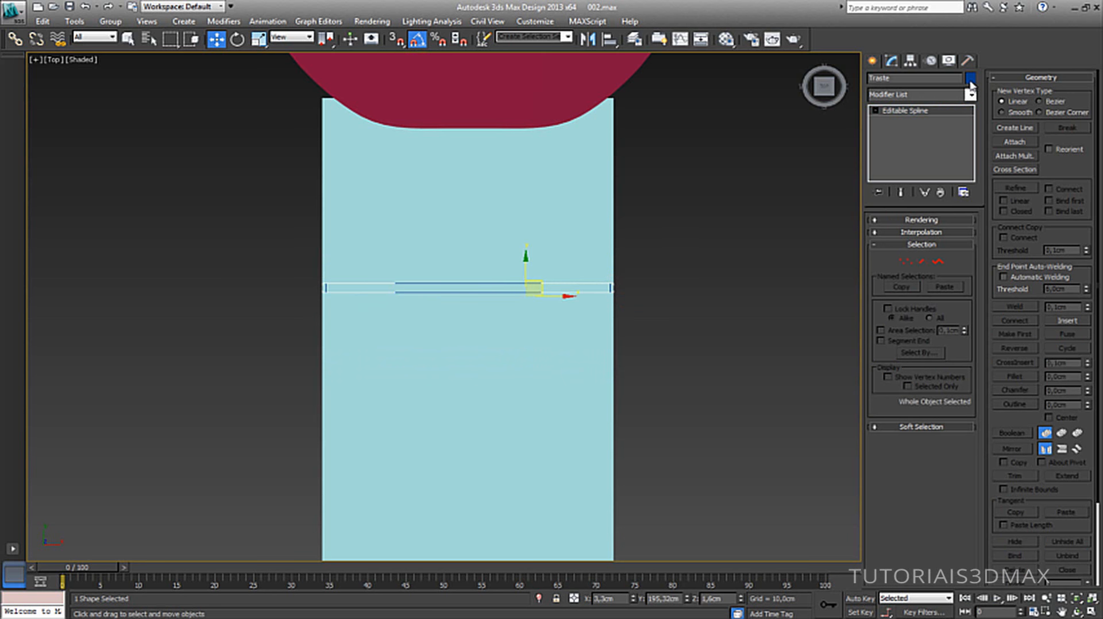
Change the fret's object color to dark purple from the 3ds Max palette.
{"action": "left_click", "coordinate": [971, 78]}
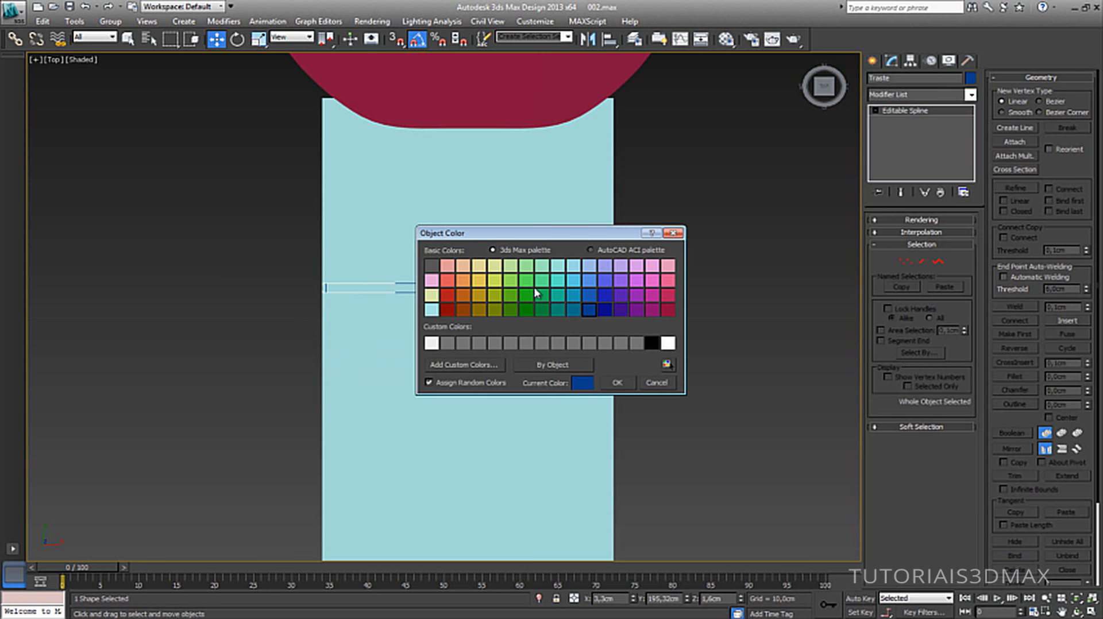
{"action": "left_click", "coordinate": [448, 310]}
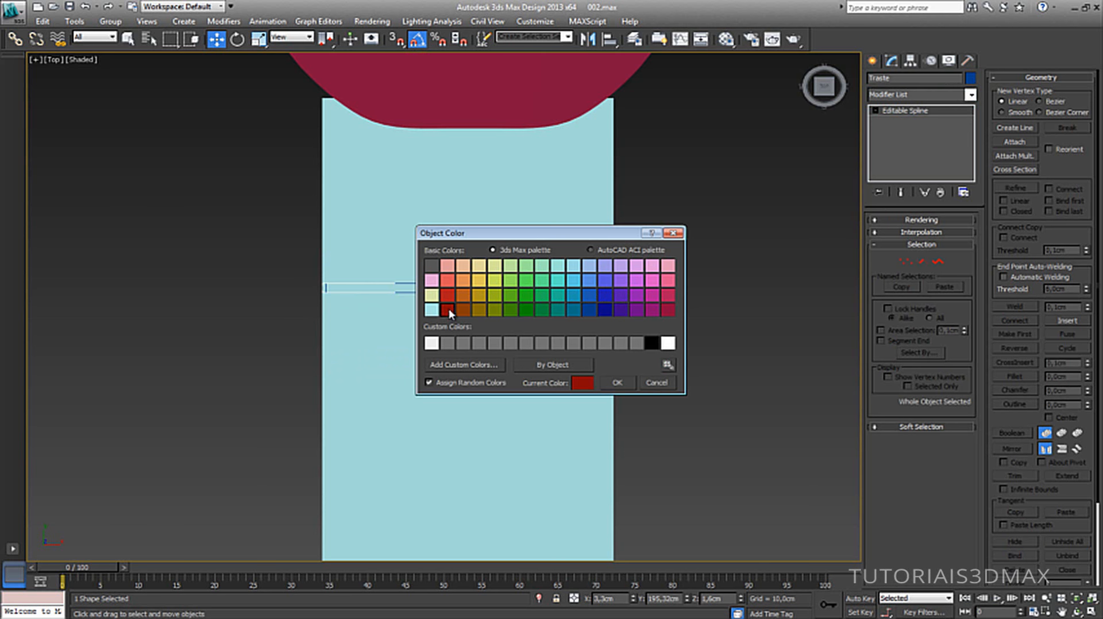
{"action": "left_click", "coordinate": [652, 343]}
{"action": "left_click", "coordinate": [624, 311]}
{"action": "left_click", "coordinate": [617, 383]}
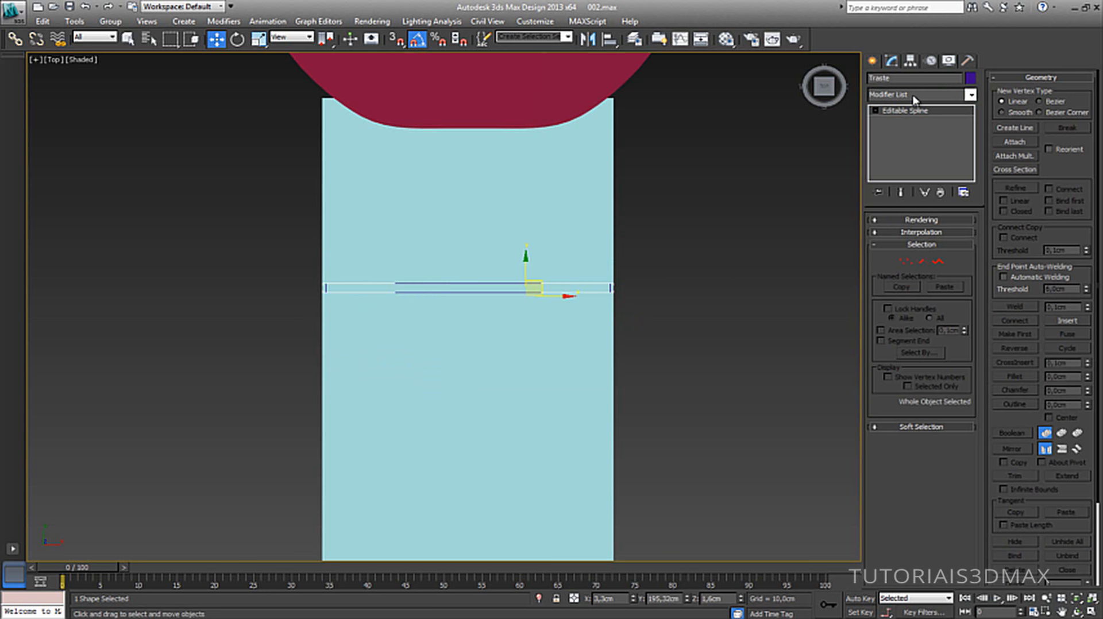
Copy the Extrude modifier from the guitar's headstock and paste it onto the Traste spline.
{"action": "left_click", "coordinate": [533, 118]}
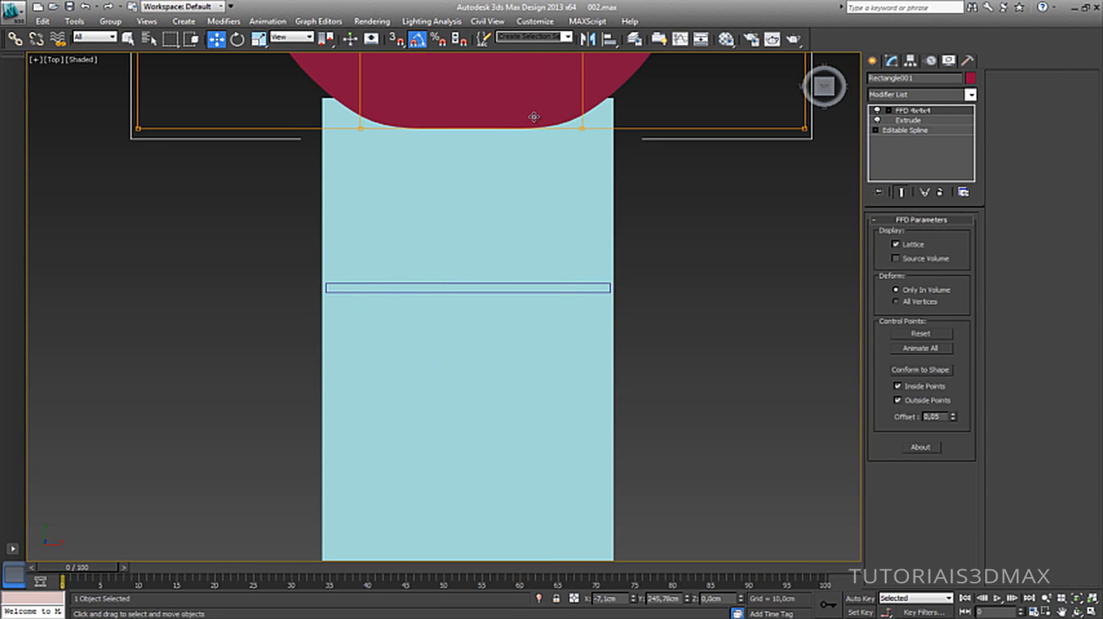
{"action": "right_click", "coordinate": [919, 120]}
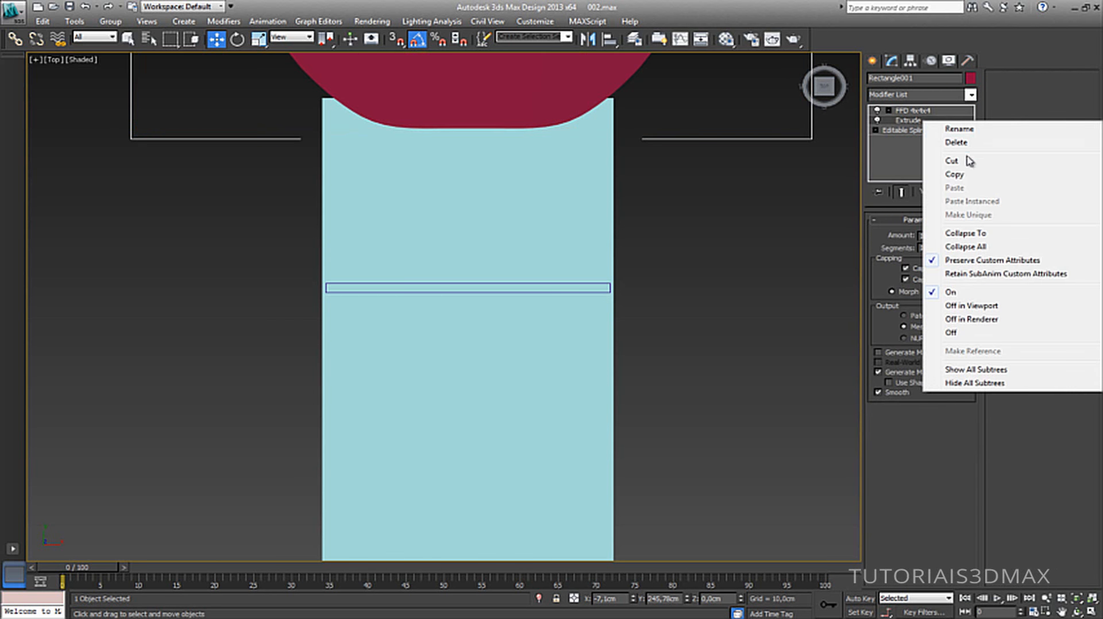
{"action": "left_click", "coordinate": [952, 174]}
{"action": "left_click", "coordinate": [612, 288]}
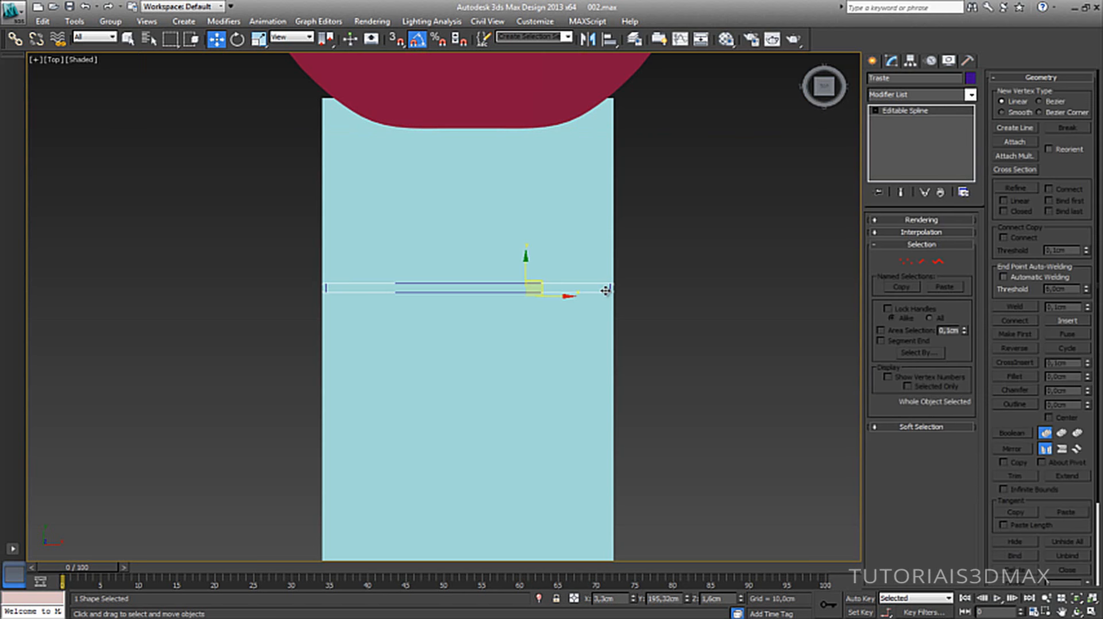
{"action": "right_click", "coordinate": [909, 115]}
{"action": "left_click", "coordinate": [923, 113]}
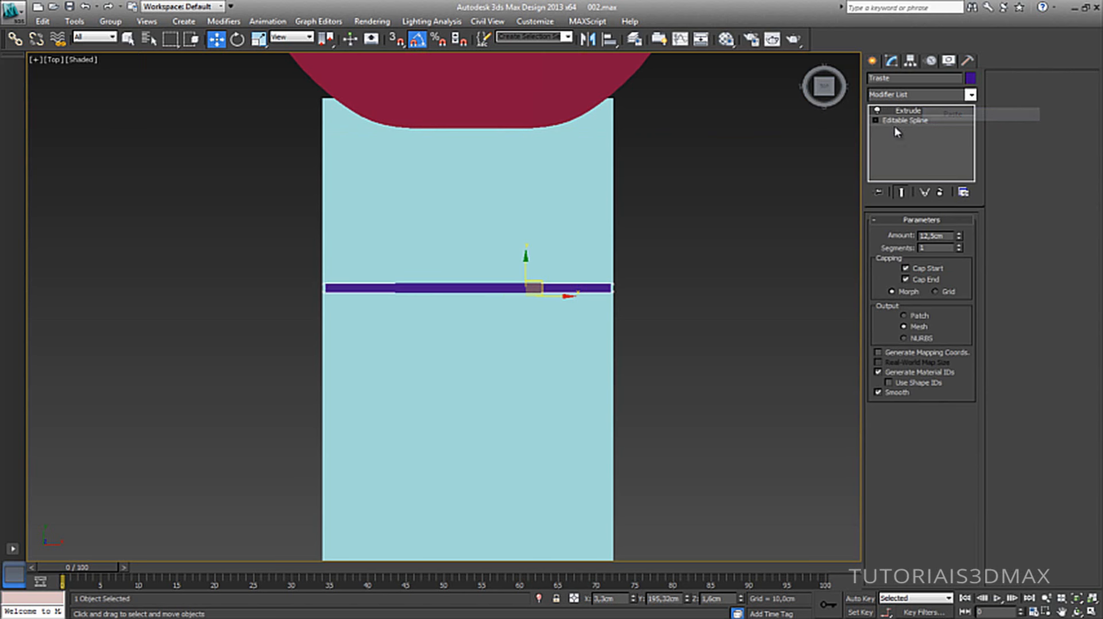
Lower the extruded fret onto the neck's top surface and set its extrusion amount to 0,5 cm.
{"action": "middle_click_drag", "start_coordinate": [557, 233], "coordinate": [529, 236], "text": "alt"}
{"action": "left_click_drag", "start_coordinate": [520, 303], "coordinate": [523, 321]}
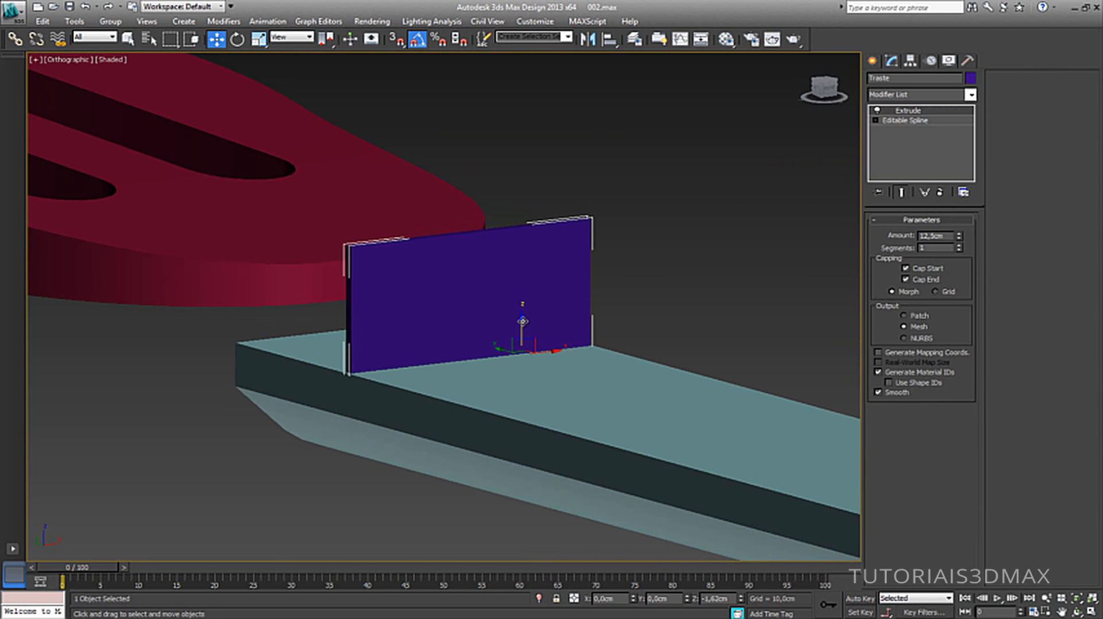
{"action": "left_click_drag", "start_coordinate": [958, 236], "coordinate": [960, 257]}
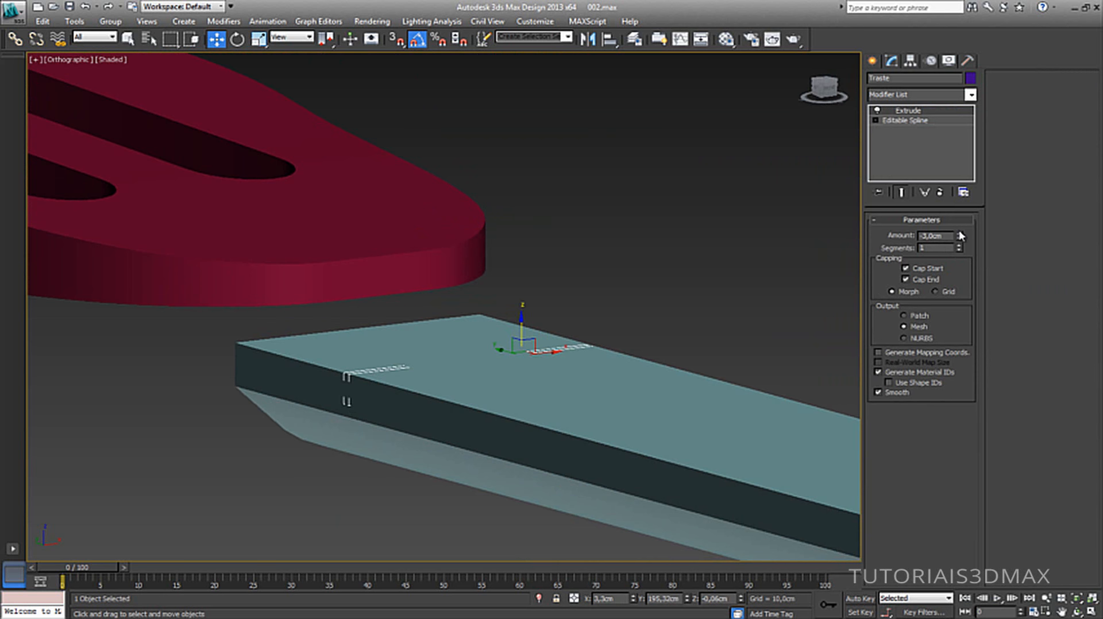
{"action": "left_click", "coordinate": [959, 232]}
{"action": "left_click", "coordinate": [959, 232]}
{"action": "left_click", "coordinate": [959, 232]}
{"action": "left_click", "coordinate": [959, 232]}
{"action": "left_click", "coordinate": [959, 232]}
{"action": "left_click", "coordinate": [960, 232]}
{"action": "left_click", "coordinate": [958, 232]}
{"action": "left_click", "coordinate": [958, 232]}
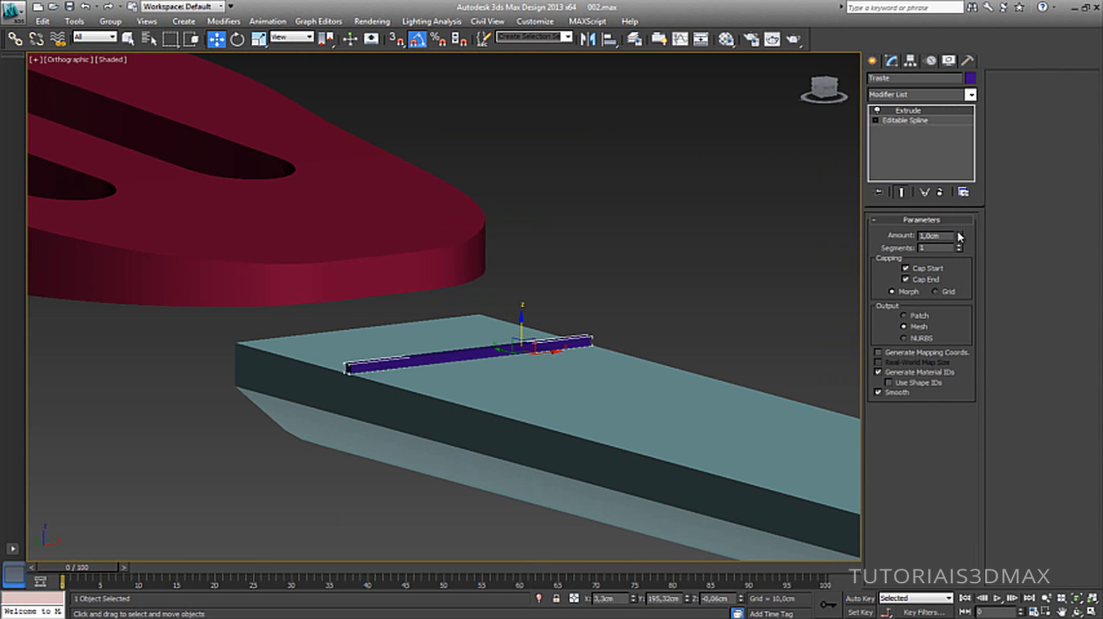
{"action": "left_click", "coordinate": [958, 242]}
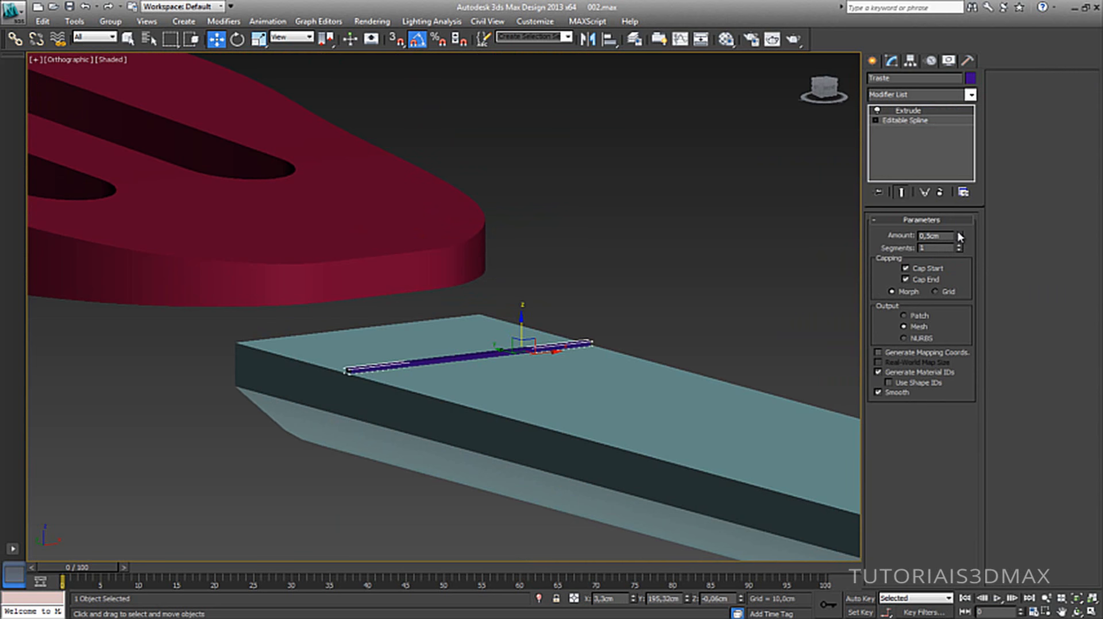
Select the guitar neck and add an FFD 4x4x4 modifier to it.
{"action": "middle_click_drag", "start_coordinate": [569, 270], "coordinate": [500, 276], "text": "alt"}
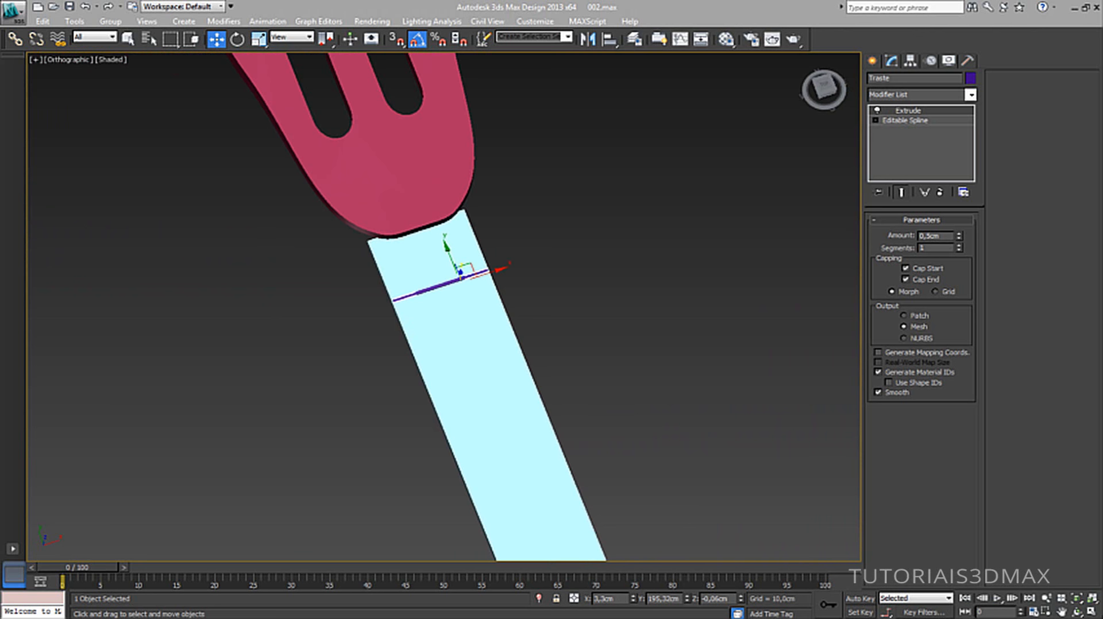
{"action": "middle_click_drag", "start_coordinate": [491, 263], "coordinate": [440, 219]}
{"action": "scroll", "coordinate": [440, 218], "scroll_direction": "down", "scroll_amount": 2}
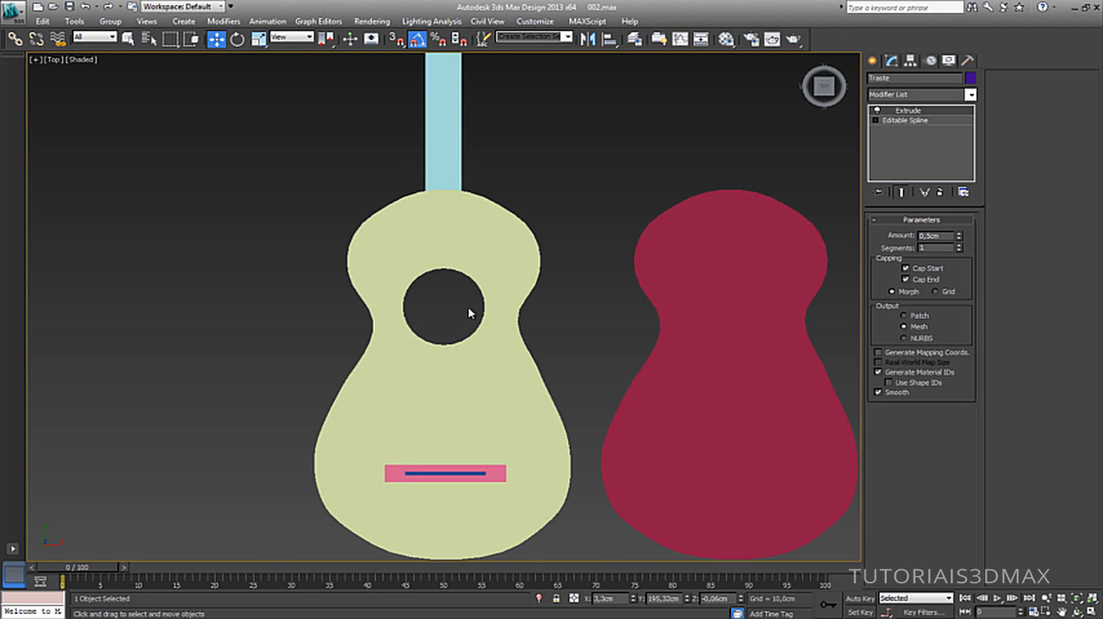
{"action": "middle_click_drag", "start_coordinate": [467, 307], "coordinate": [495, 388]}
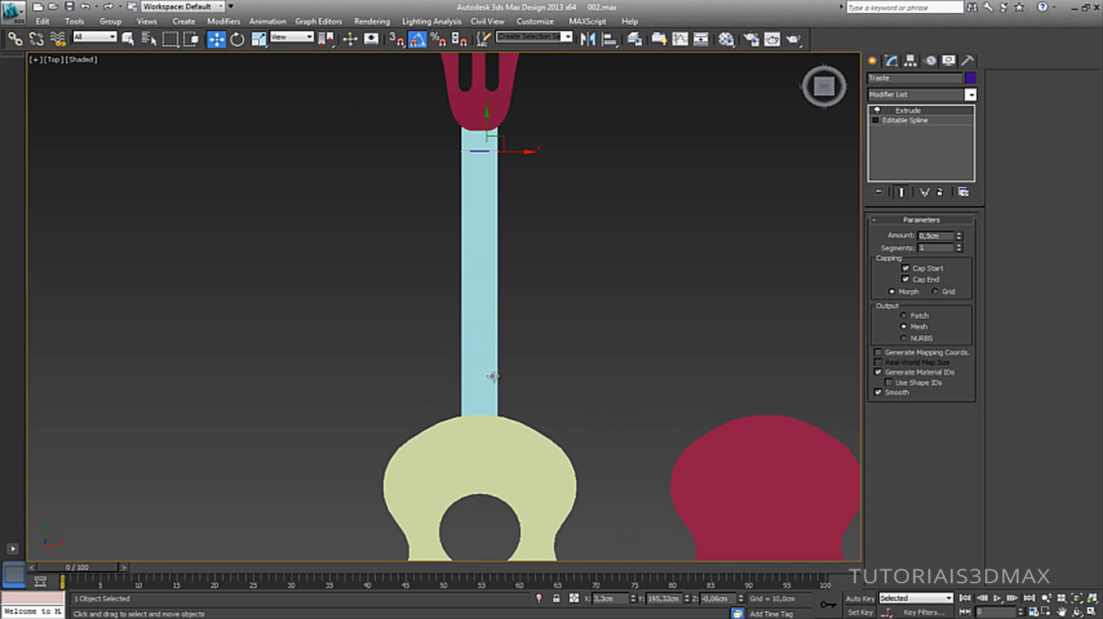
{"action": "left_click", "coordinate": [475, 366]}
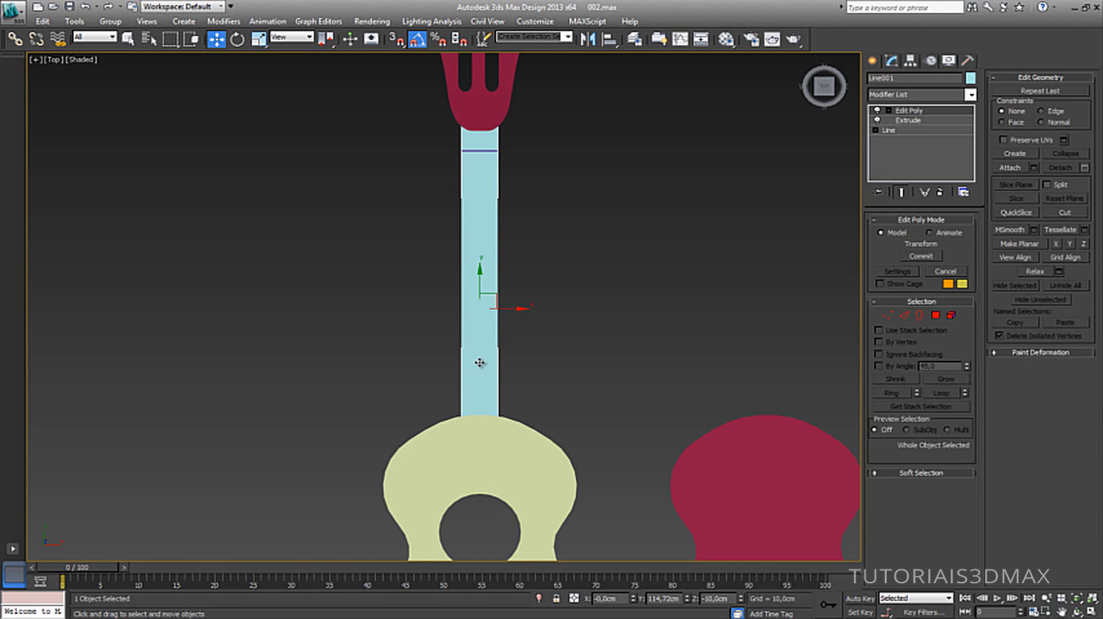
{"action": "left_click", "coordinate": [474, 94]}
{"action": "left_click", "coordinate": [470, 190]}
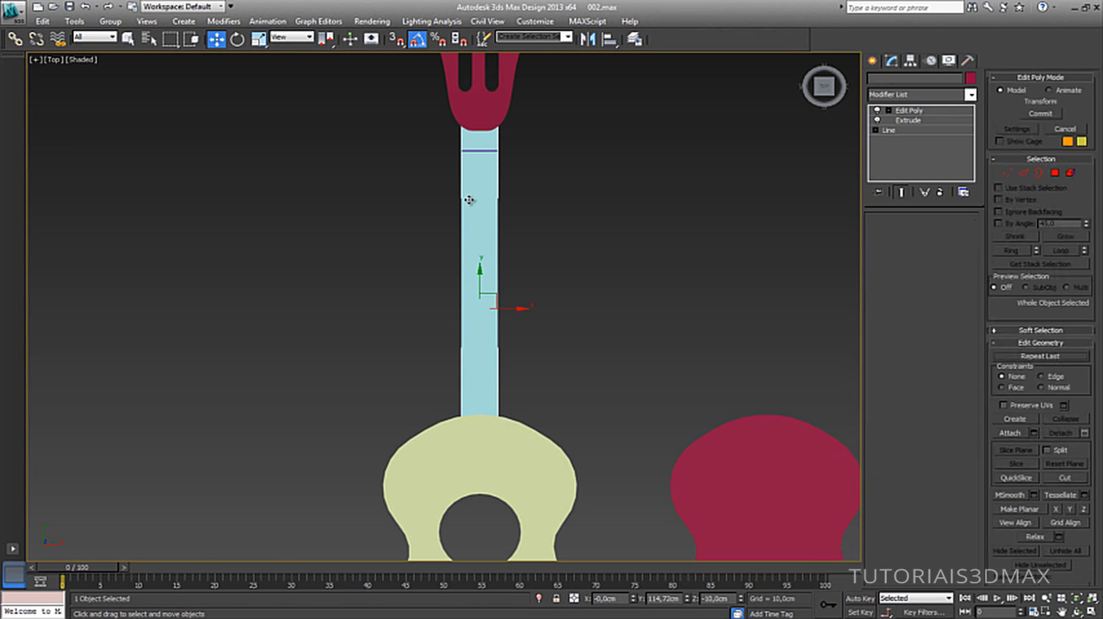
{"action": "left_click", "coordinate": [475, 103]}
{"action": "left_click", "coordinate": [476, 193]}
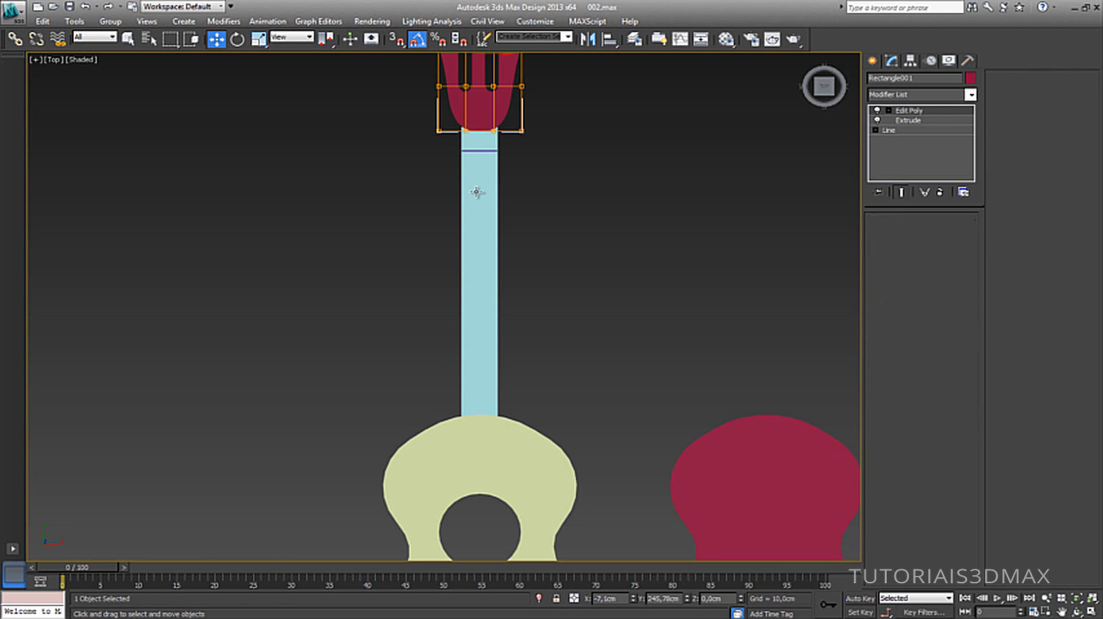
{"action": "left_click", "coordinate": [913, 95]}
{"action": "key", "text": "f"}
{"action": "key", "text": "f"}
{"action": "key", "text": "f"}
{"action": "key", "text": "f"}
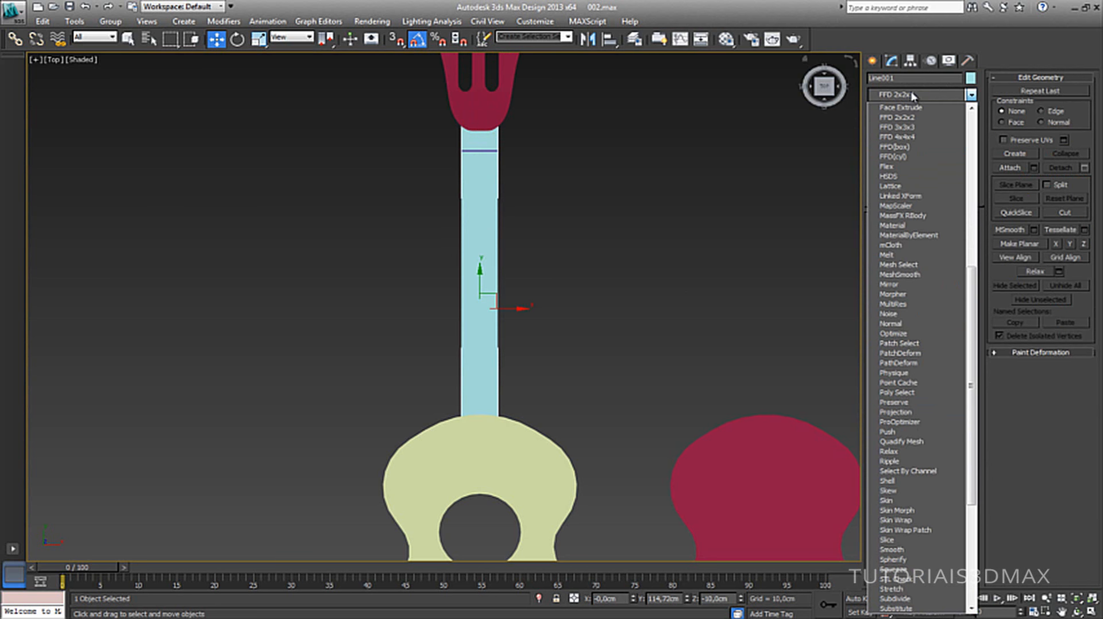
{"action": "key", "text": "Return"}
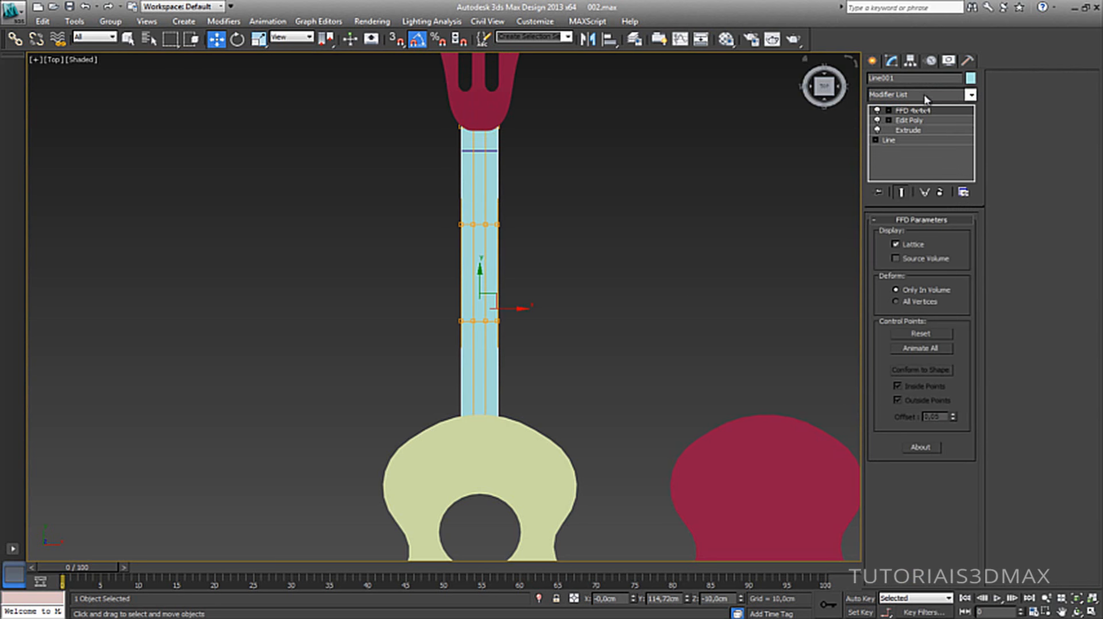
Scale up the FFD control points at the neck's body end so the neck tapers toward the headstock.
{"action": "left_click", "coordinate": [889, 110]}
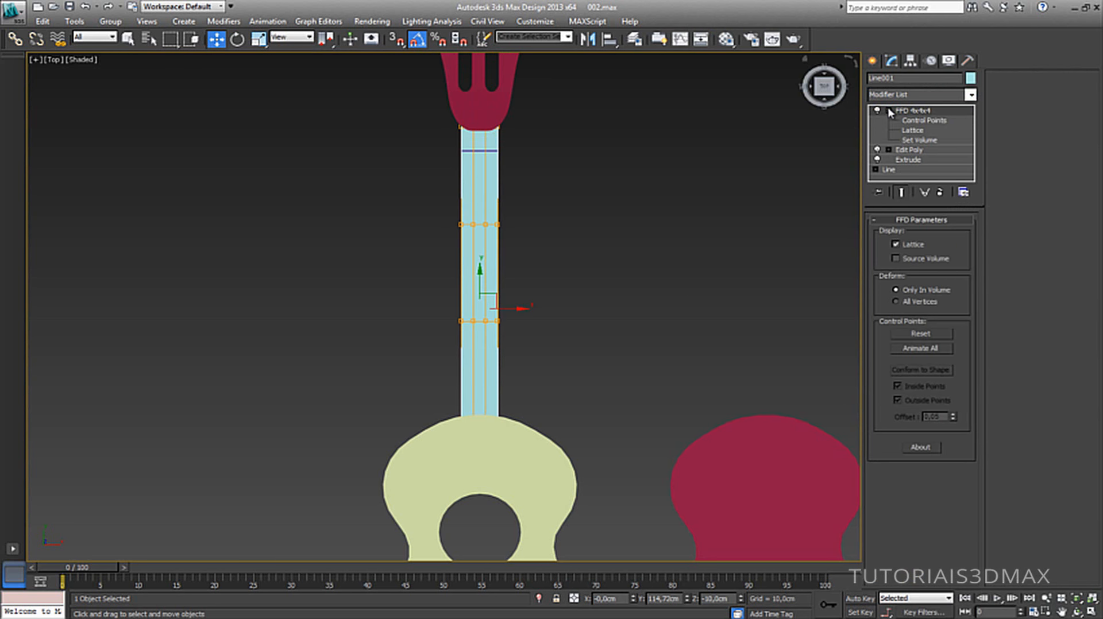
{"action": "left_click", "coordinate": [924, 120]}
{"action": "left_click_drag", "start_coordinate": [409, 394], "coordinate": [551, 460]}
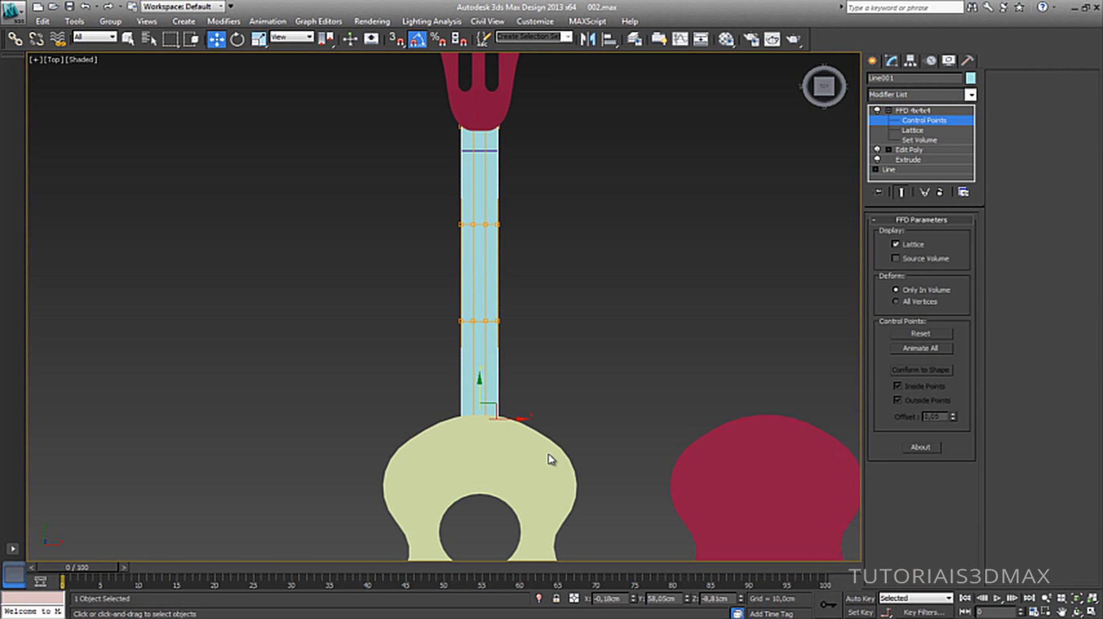
{"action": "key", "text": "r"}
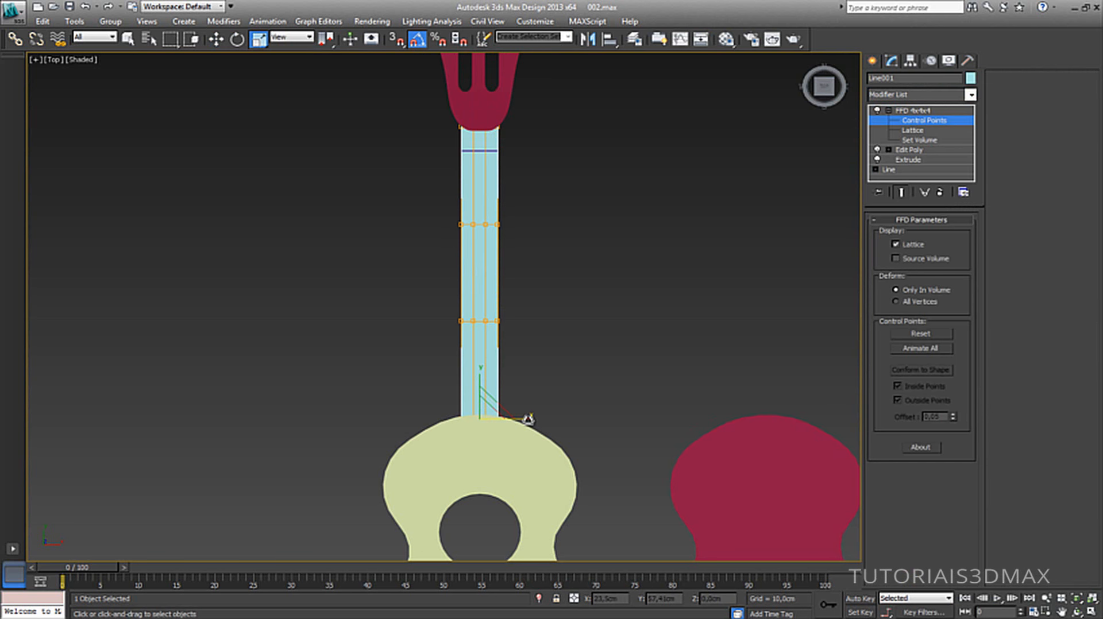
{"action": "left_click_drag", "start_coordinate": [531, 423], "coordinate": [555, 425]}
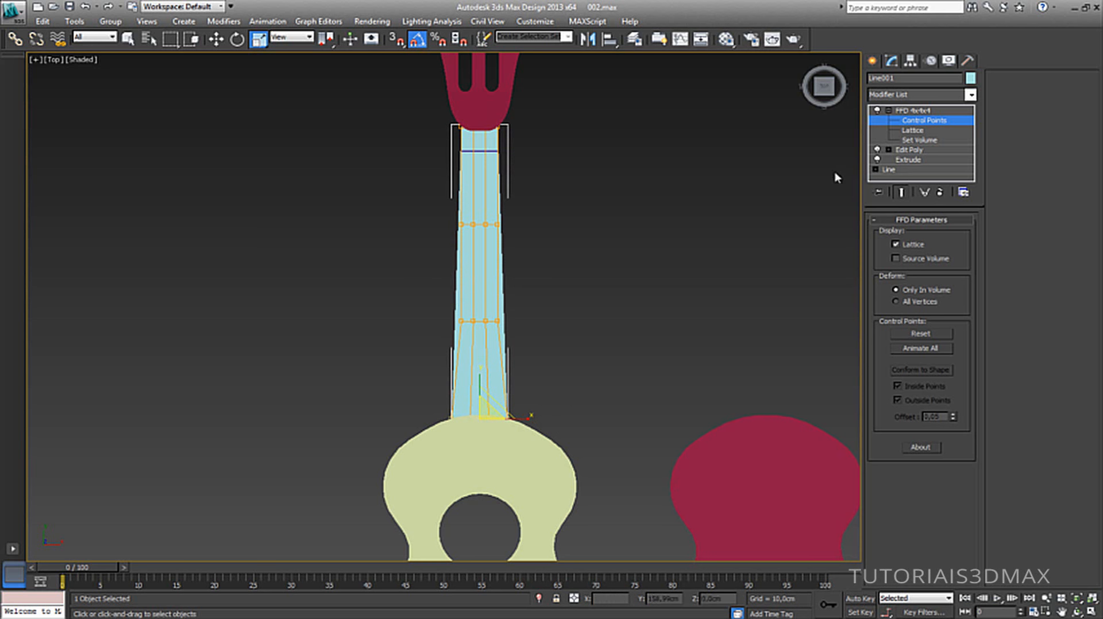
{"action": "left_click", "coordinate": [918, 111]}
{"action": "left_click", "coordinate": [889, 110]}
{"action": "left_click", "coordinate": [673, 164]}
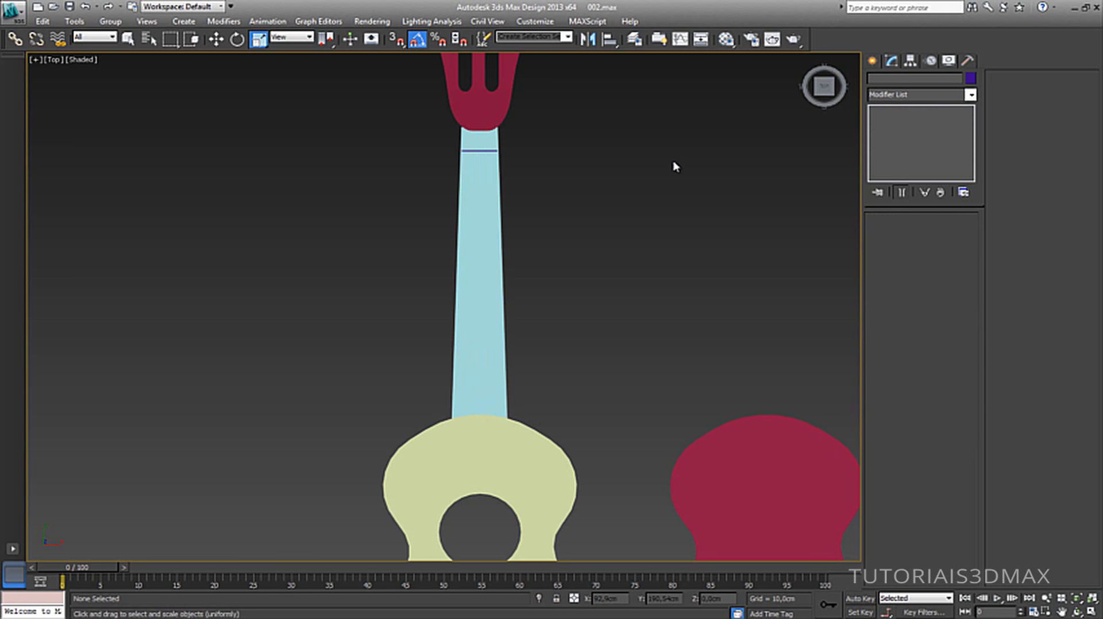
Examine the tapered neck at an angle and from the top, up to the fret near the headstock.
{"action": "middle_click_drag", "start_coordinate": [487, 402], "coordinate": [503, 319]}
{"action": "scroll", "coordinate": [524, 325], "scroll_direction": "down", "scroll_amount": 5}
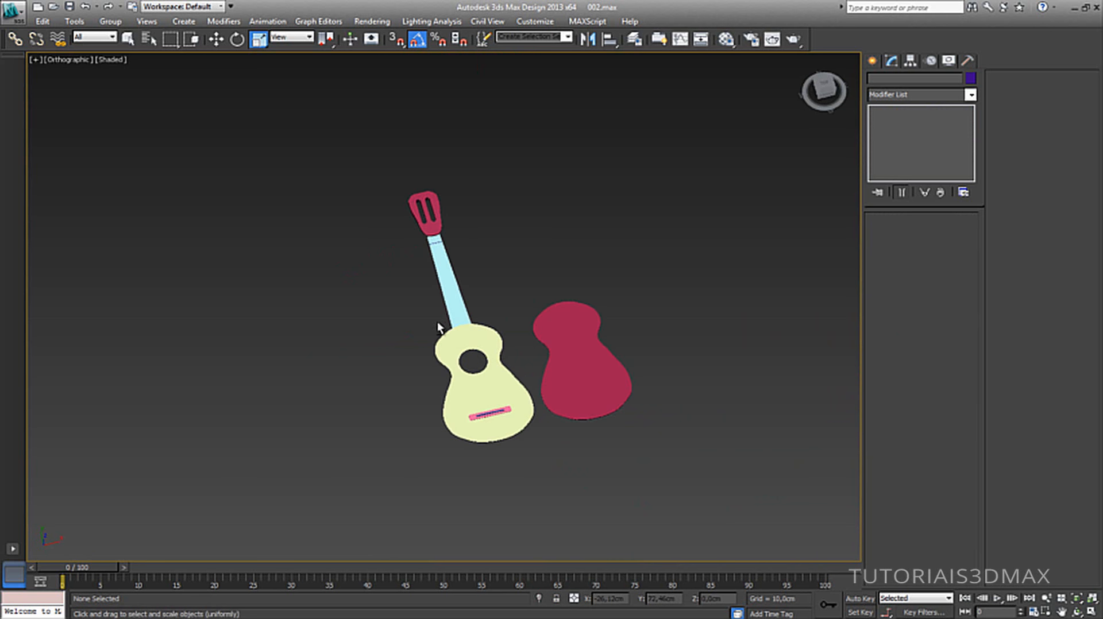
{"action": "key", "text": "alt+z"}
{"action": "left_click_drag", "start_coordinate": [439, 325], "coordinate": [445, 362]}
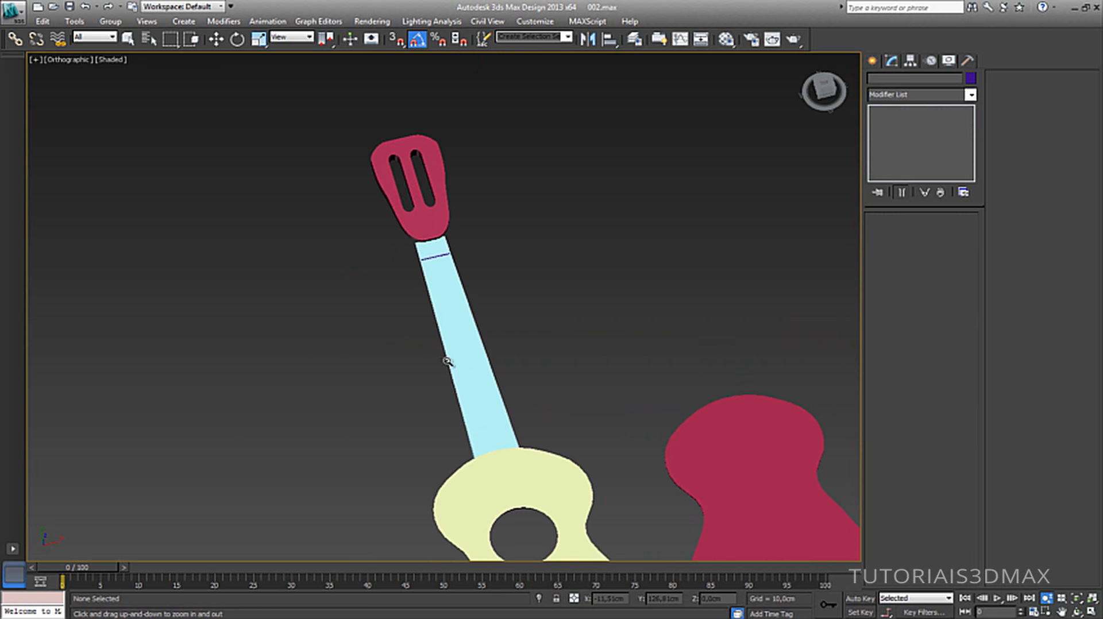
{"action": "key", "text": "t"}
{"action": "left_click_drag", "start_coordinate": [467, 310], "coordinate": [455, 217]}
{"action": "middle_click_drag", "start_coordinate": [455, 219], "coordinate": [513, 365]}
{"action": "middle_click_drag", "start_coordinate": [512, 292], "coordinate": [513, 319]}
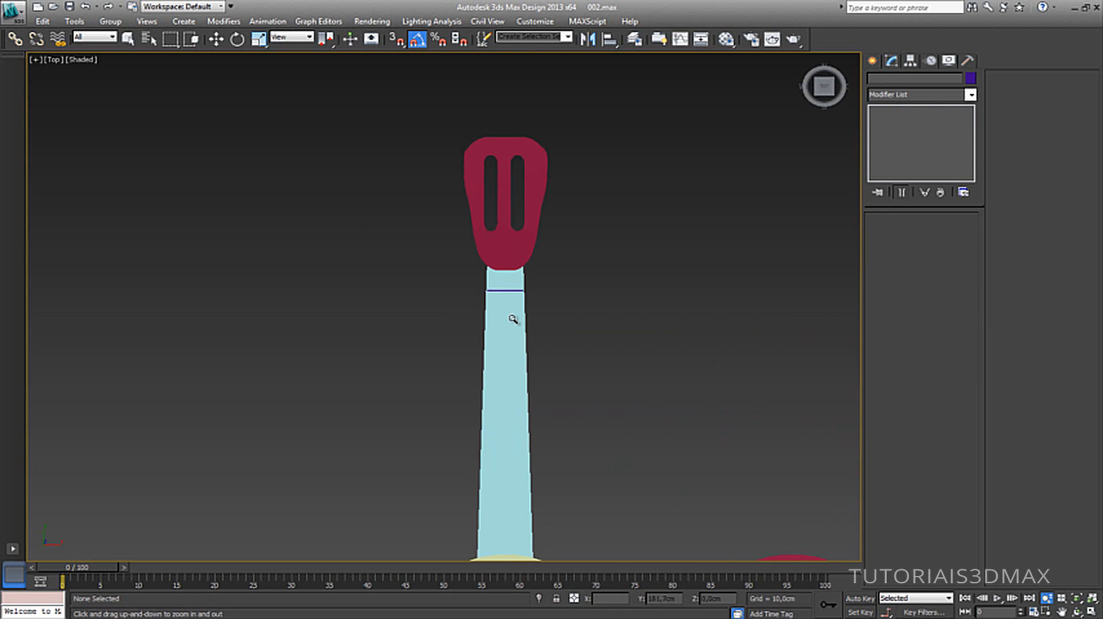
{"action": "scroll", "coordinate": [513, 319], "scroll_direction": "up", "scroll_amount": 2}
{"action": "middle_click_drag", "start_coordinate": [530, 280], "coordinate": [491, 281]}
{"action": "scroll", "coordinate": [492, 281], "scroll_direction": "up", "scroll_amount": 2}
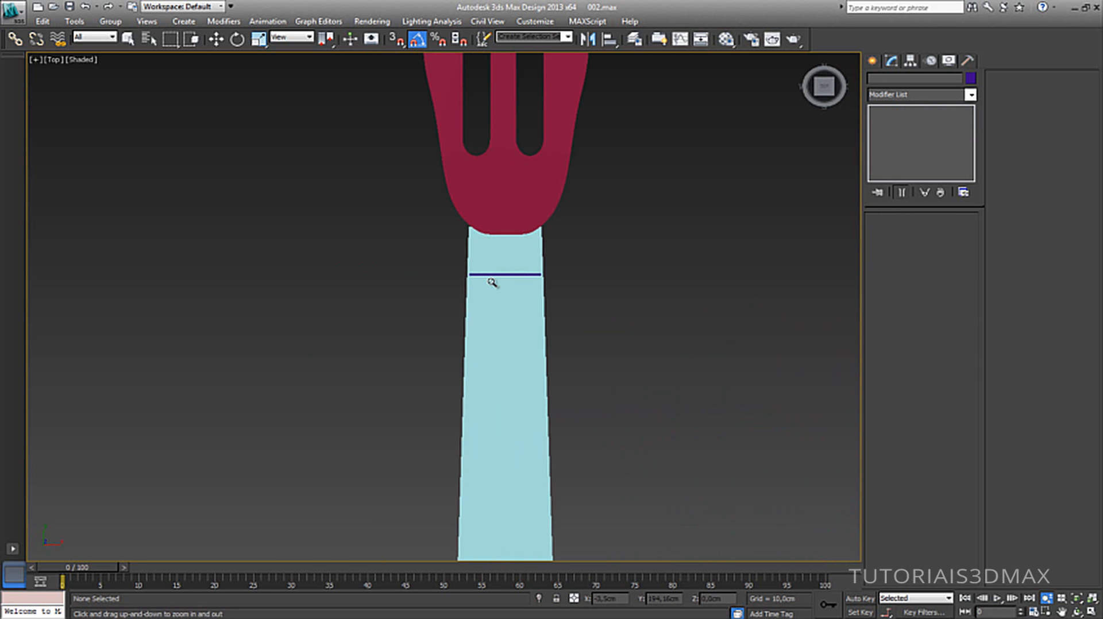
Select the Traste fret on the neck and move it closer to the headstock, to about Y 199,29 cm.
{"action": "key", "text": "w"}
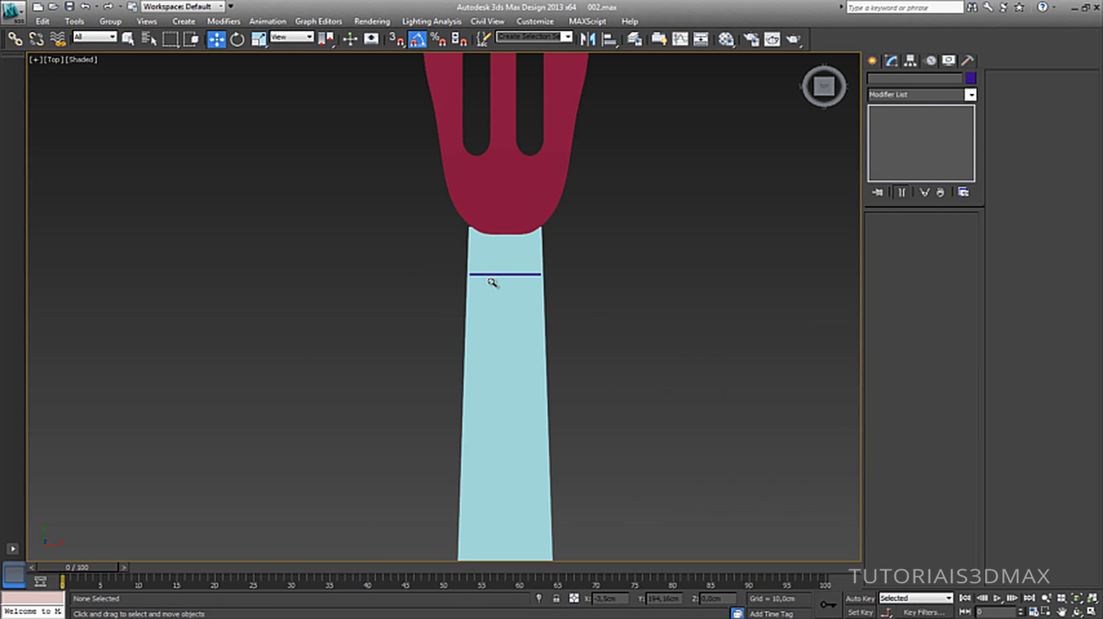
{"action": "middle_click_drag", "start_coordinate": [556, 270], "coordinate": [522, 177]}
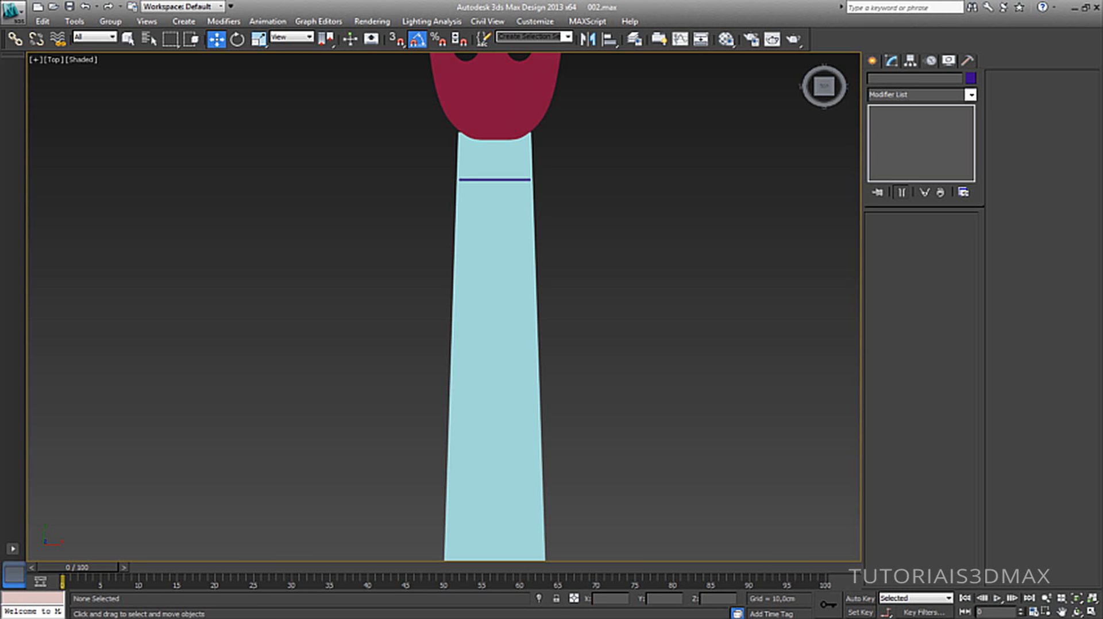
{"action": "scroll", "coordinate": [494, 150], "scroll_direction": "down", "scroll_amount": 8}
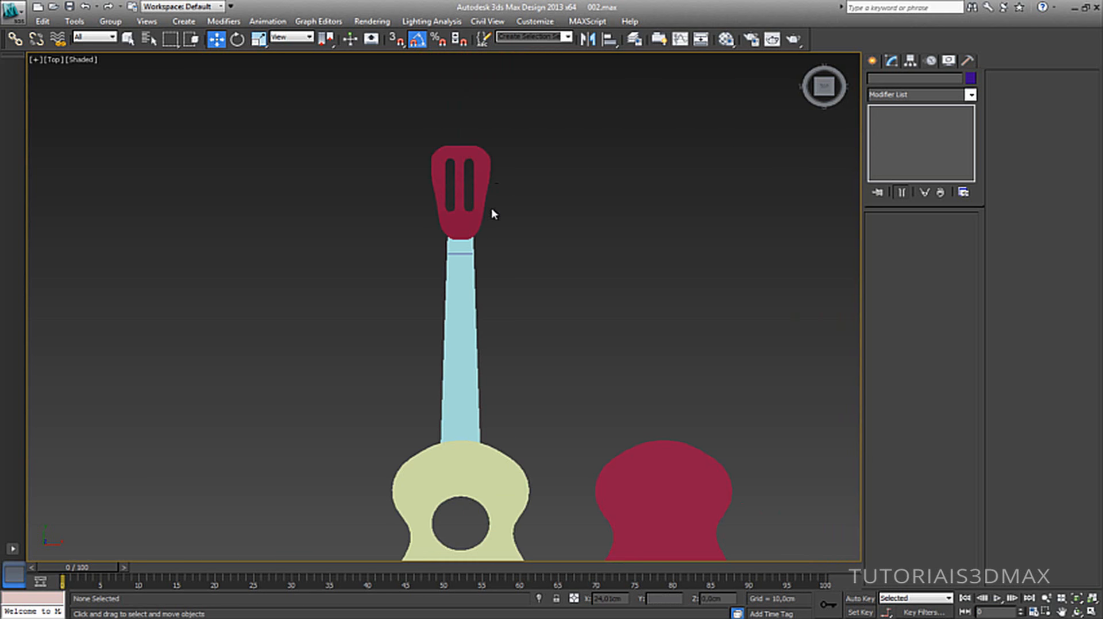
{"action": "scroll", "coordinate": [493, 213], "scroll_direction": "up", "scroll_amount": 6}
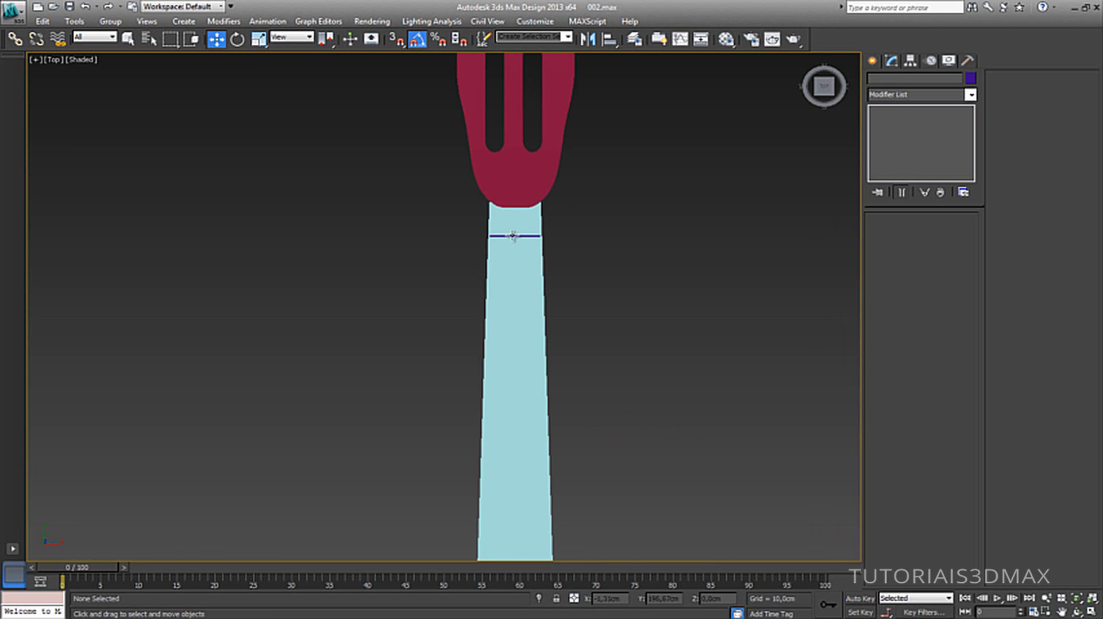
{"action": "left_click", "coordinate": [515, 236]}
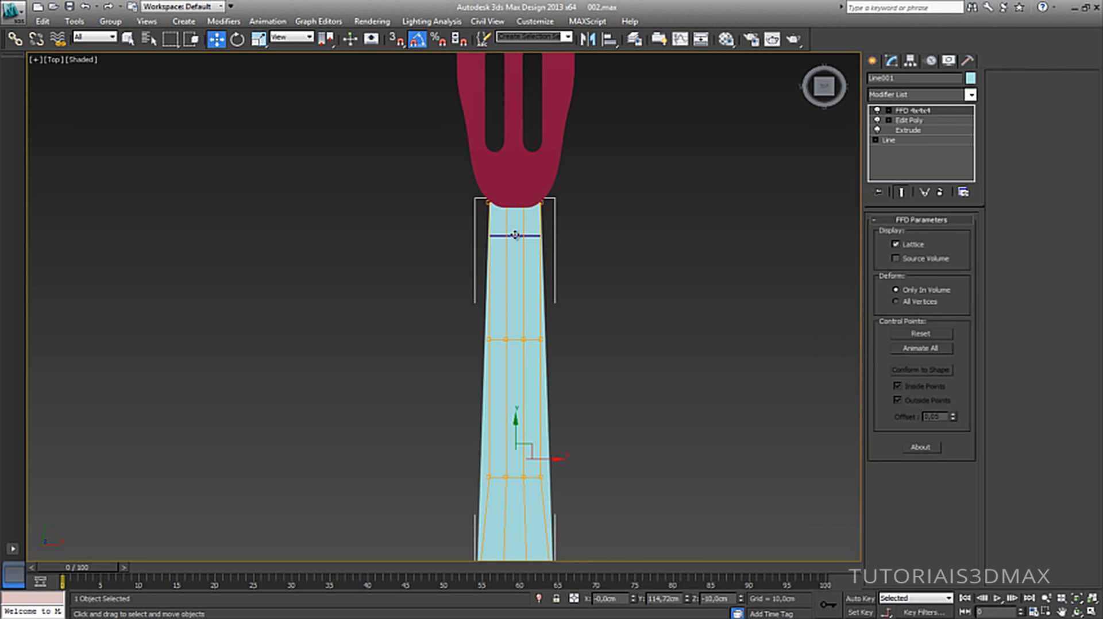
{"action": "left_click", "coordinate": [632, 214]}
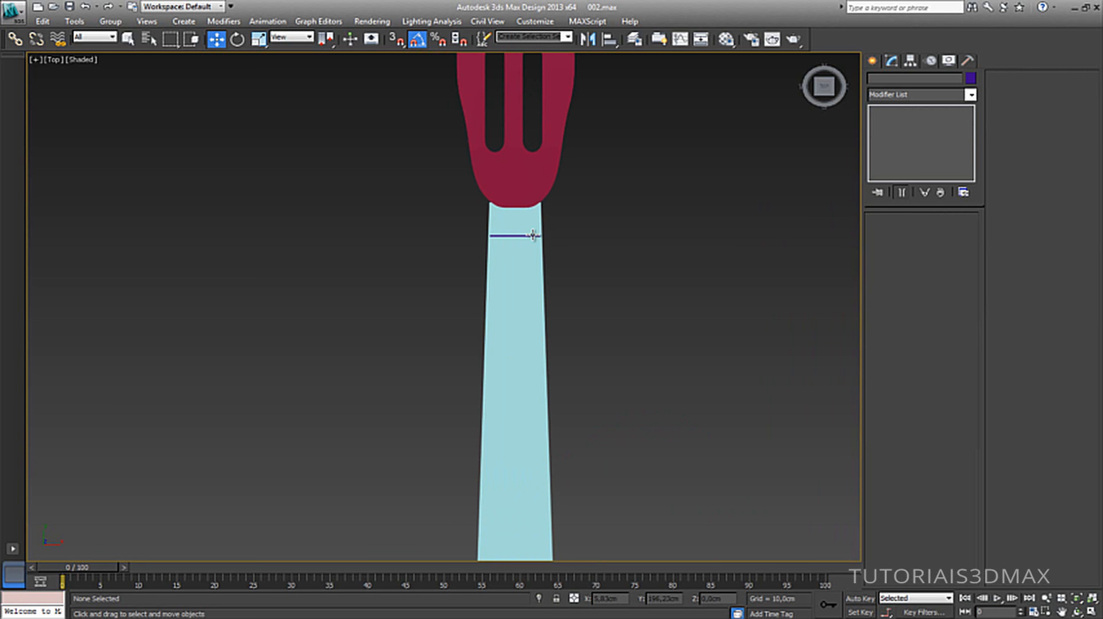
{"action": "left_click", "coordinate": [533, 235]}
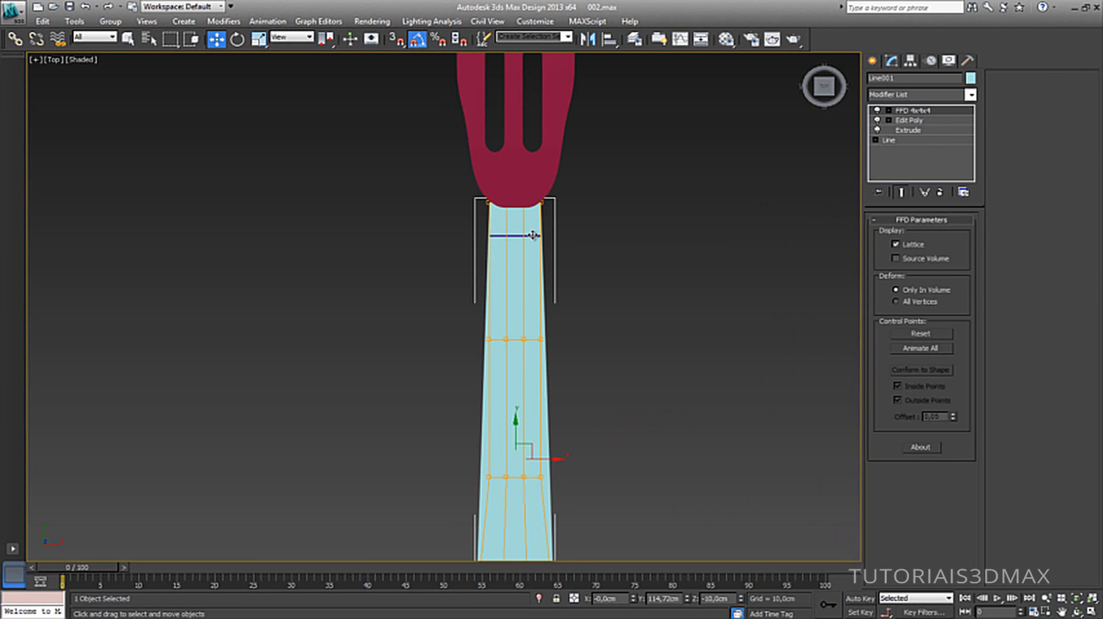
{"action": "left_click", "coordinate": [526, 236]}
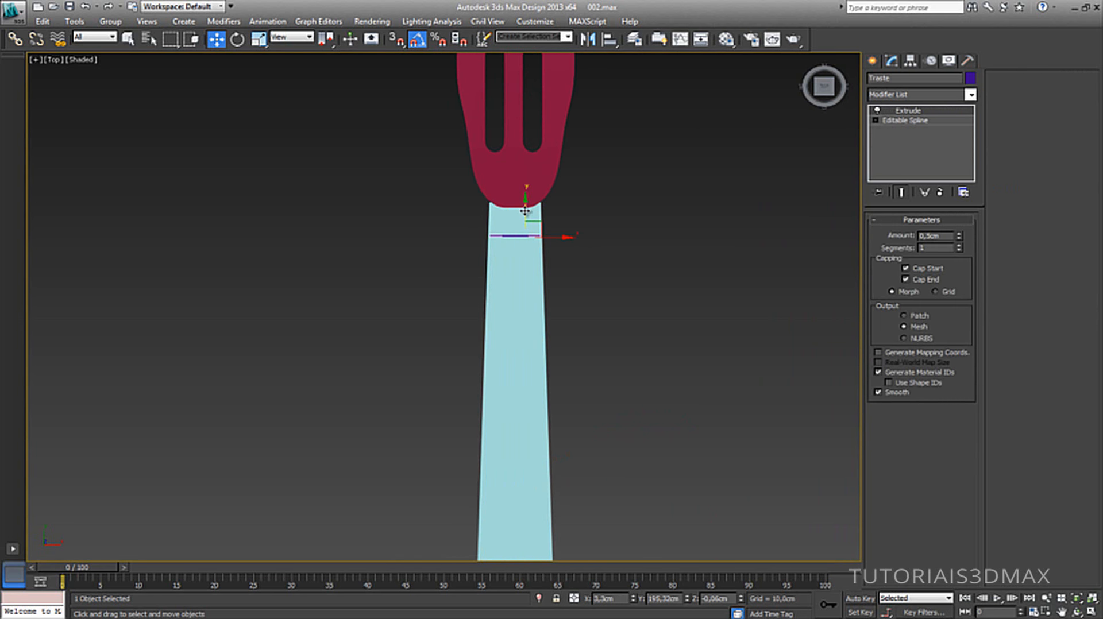
{"action": "left_click_drag", "start_coordinate": [525, 212], "coordinate": [525, 194]}
{"action": "middle_click_drag", "start_coordinate": [524, 225], "coordinate": [525, 246]}
{"action": "left_click_drag", "start_coordinate": [525, 226], "coordinate": [525, 231]}
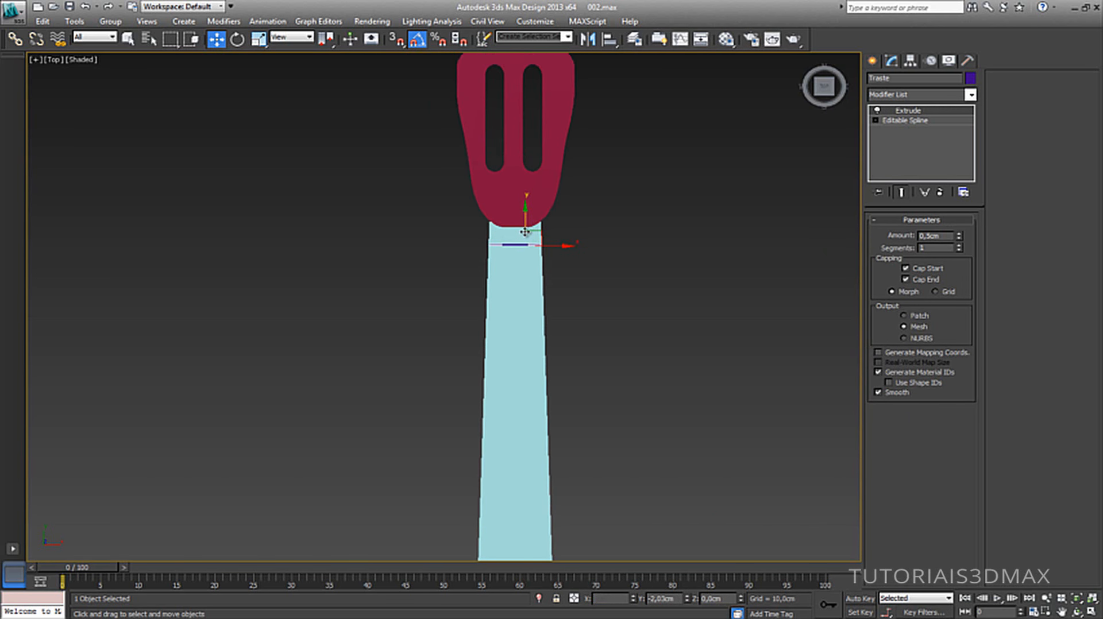
{"action": "middle_click_drag", "start_coordinate": [525, 232], "coordinate": [540, 113]}
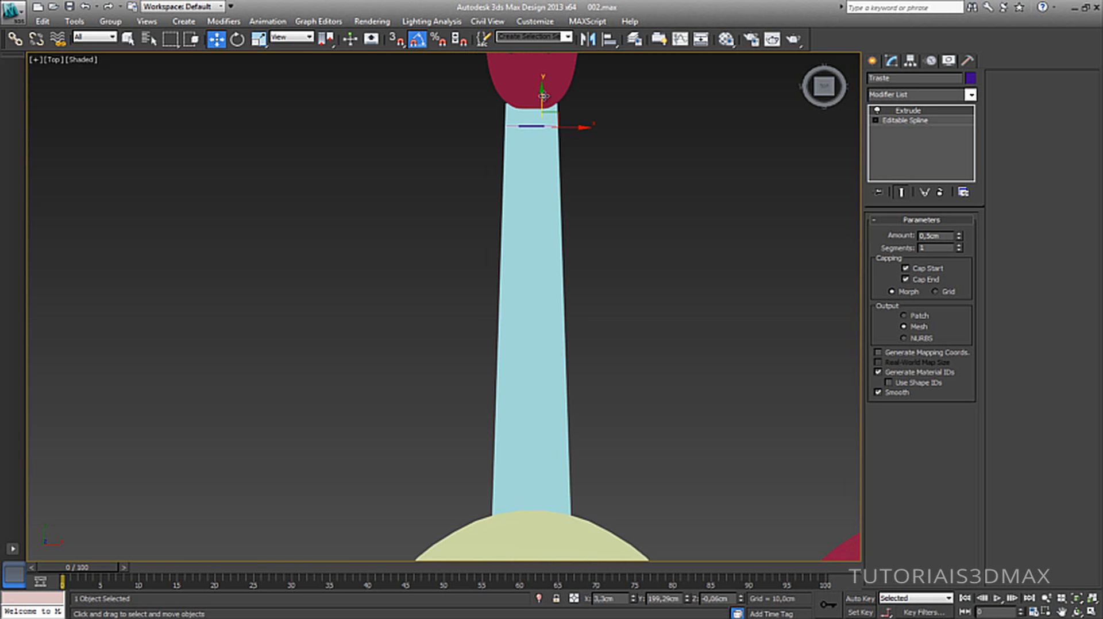
Try cloning the Traste fret down the neck as 18 copies spaced about 6,5 cm apart.
{"action": "left_click_drag", "start_coordinate": [543, 97], "coordinate": [541, 112], "text": "shift"}
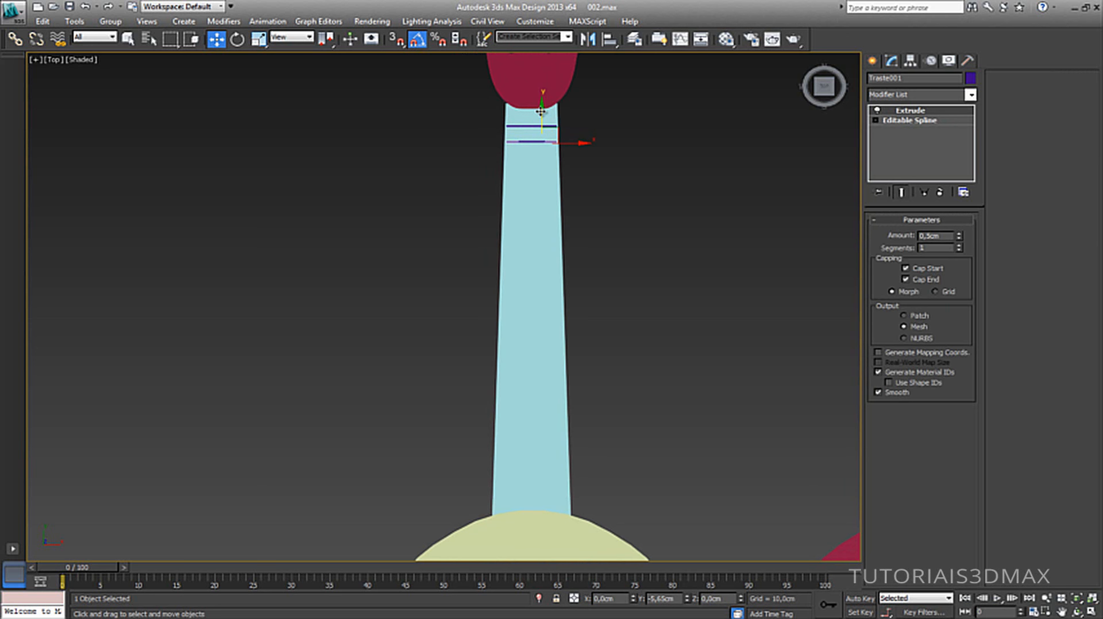
{"action": "mouse_move", "coordinate": [541, 111]}
{"action": "left_mouse_down", "text": "shift"}
{"action": "mouse_move", "coordinate": [544, 161]}
{"action": "mouse_move", "coordinate": [555, 114]}
{"action": "left_mouse_up", "text": "shift"}
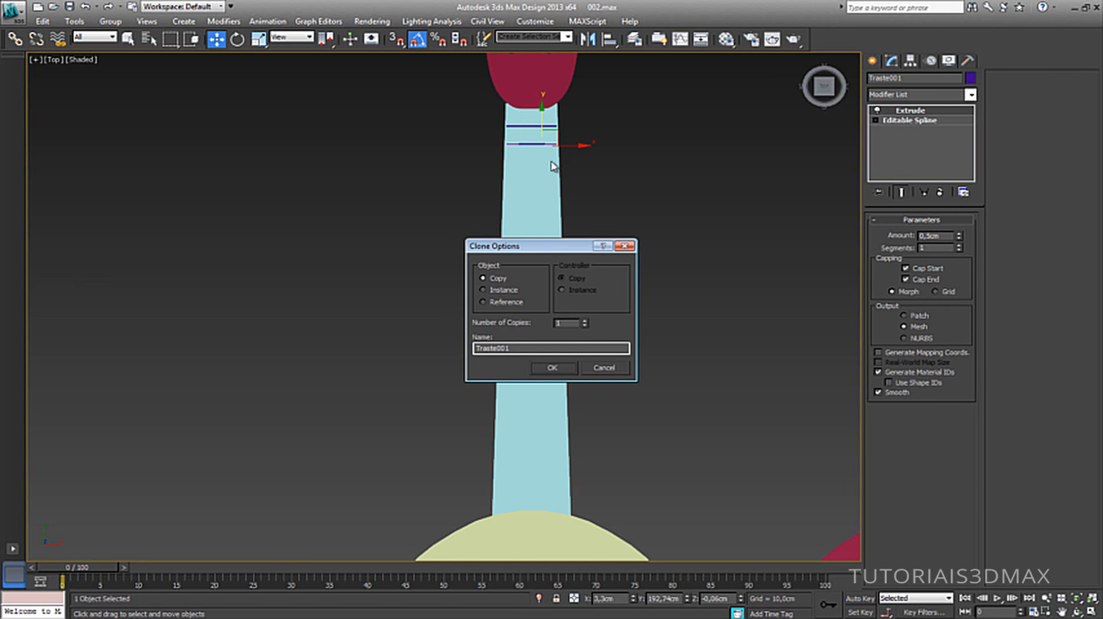
{"action": "double_click", "coordinate": [555, 326]}
{"action": "left_click", "coordinate": [553, 368]}
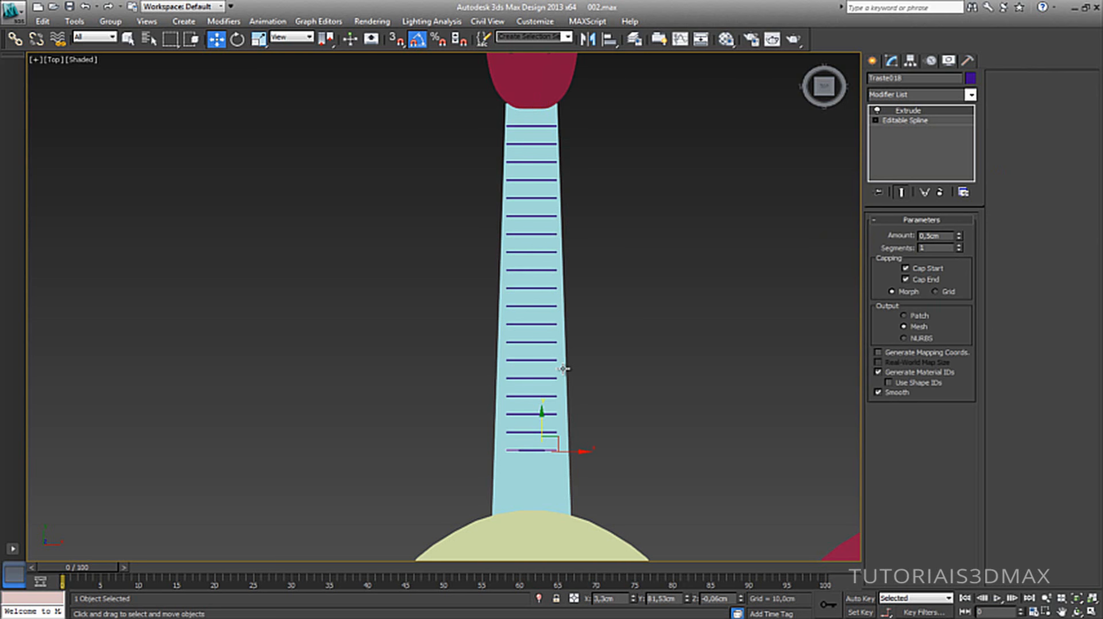
{"action": "key", "text": "ctrl+z"}
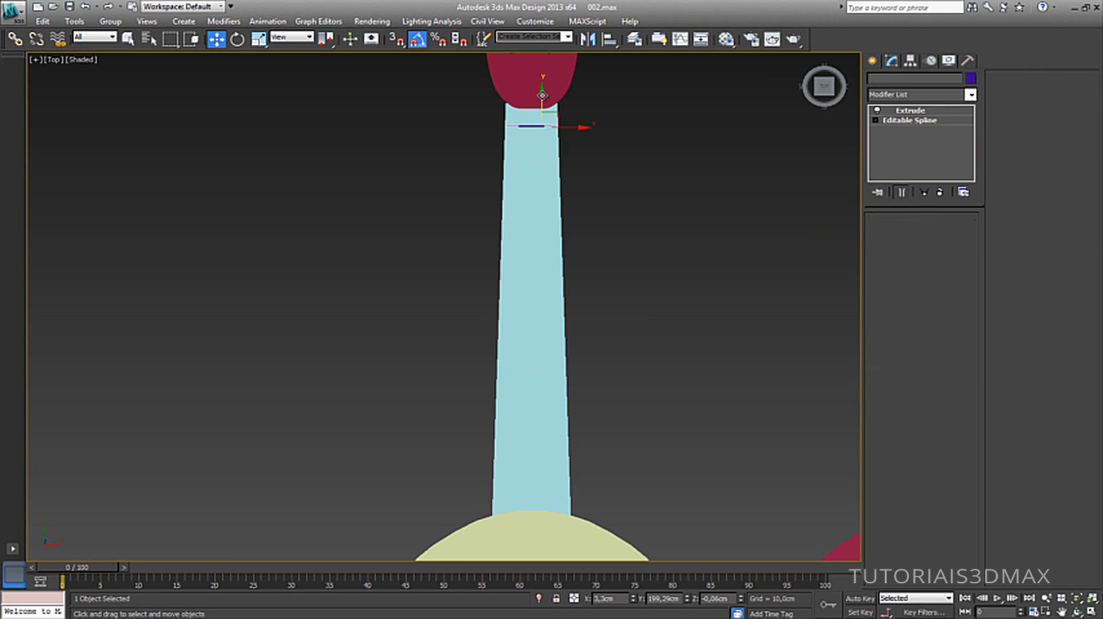
Try cloning the Traste fret down the neck as 24 copies spaced about 5,4 cm apart.
{"action": "left_click_drag", "start_coordinate": [543, 95], "coordinate": [543, 110], "text": "shift"}
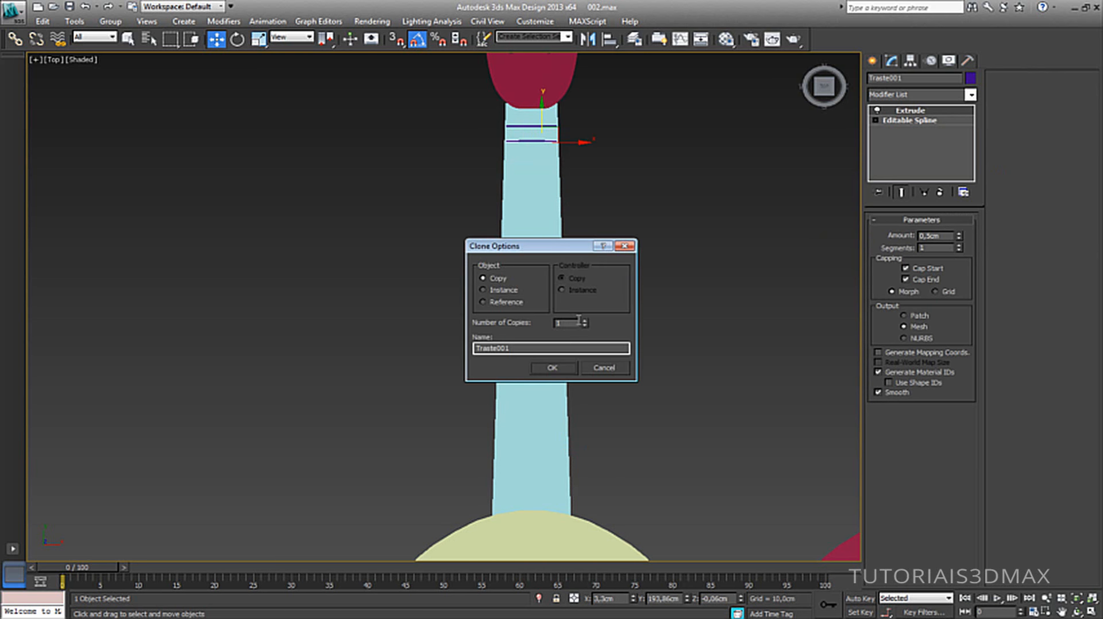
{"action": "double_click", "coordinate": [577, 322]}
{"action": "left_click", "coordinate": [561, 370]}
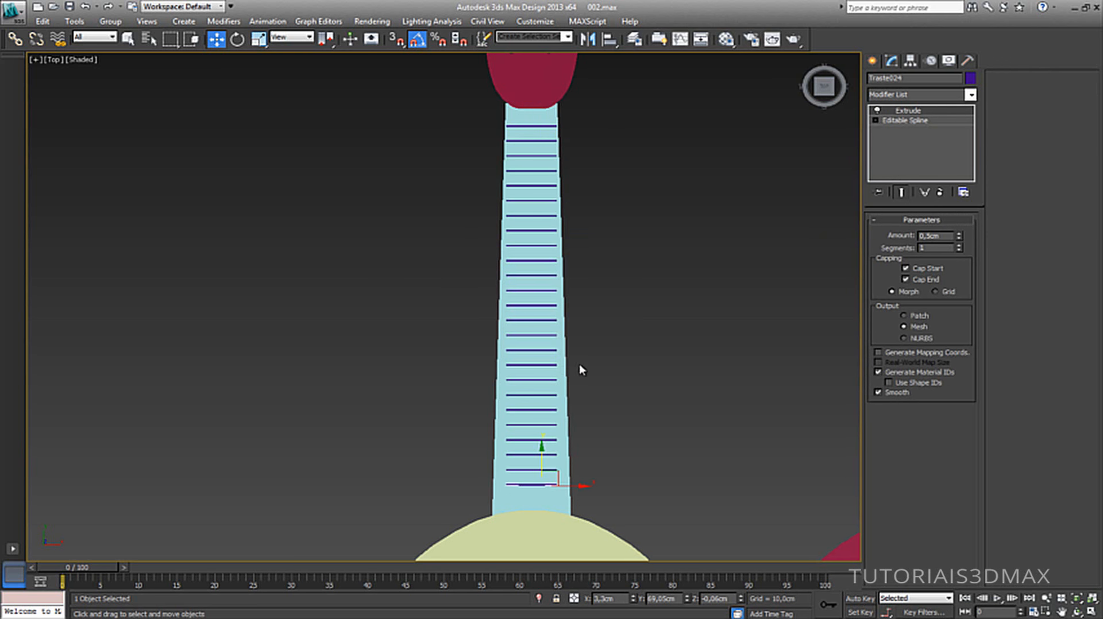
{"action": "scroll", "coordinate": [557, 258], "scroll_direction": "up", "scroll_amount": 1}
{"action": "middle_click_drag", "start_coordinate": [556, 258], "coordinate": [552, 205]}
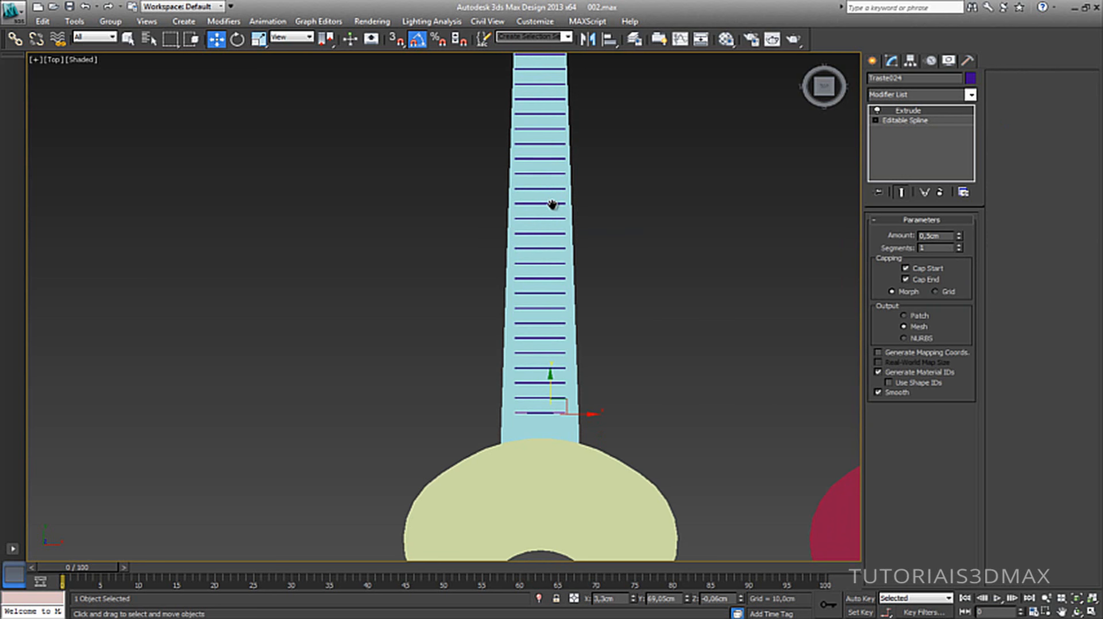
{"action": "key", "text": "ctrl+z"}
Clone the Traste fret as 24 copies spaced about 7,2 cm apart, running down the neck and over the body.
{"action": "middle_click_drag", "start_coordinate": [537, 155], "coordinate": [534, 293]}
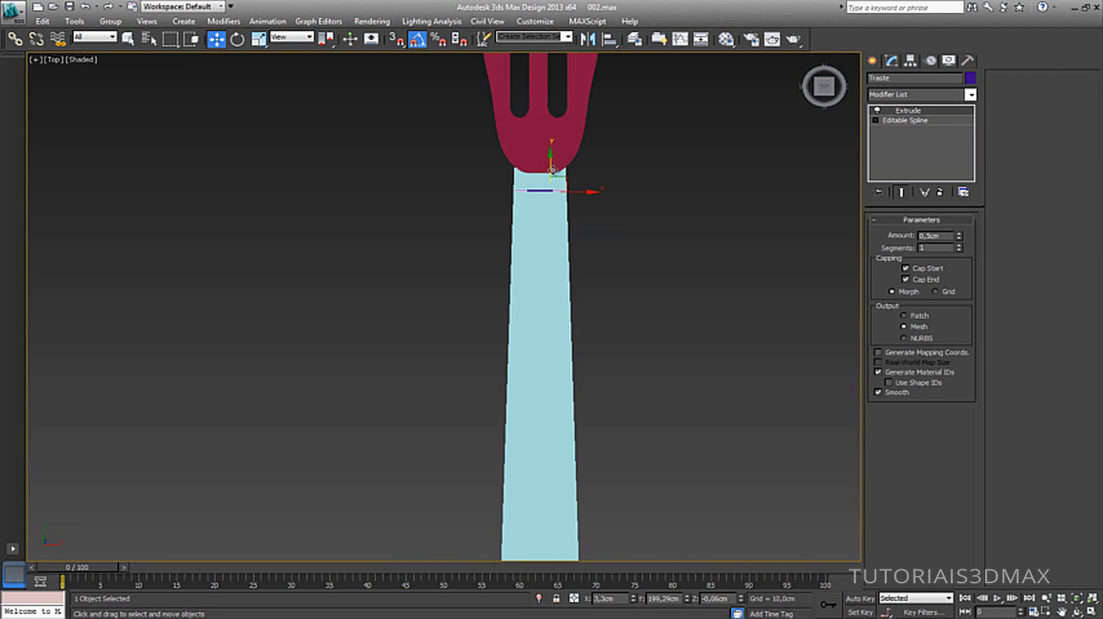
{"action": "left_click_drag", "start_coordinate": [549, 166], "coordinate": [552, 186], "text": "shift"}
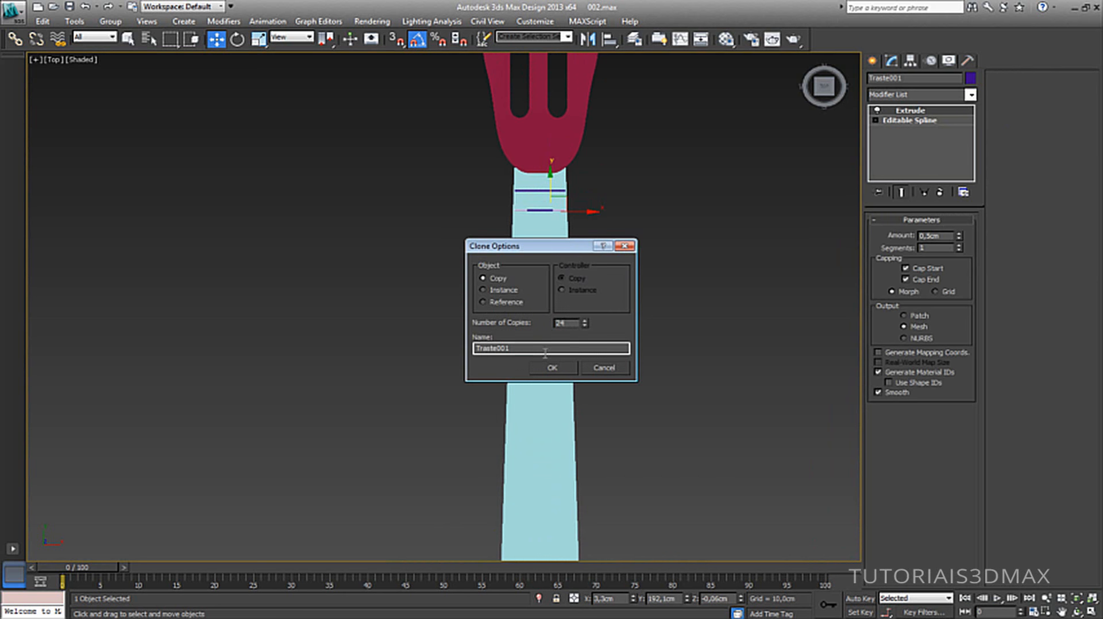
{"action": "left_click", "coordinate": [552, 368]}
{"action": "middle_click_drag", "start_coordinate": [552, 367], "coordinate": [550, 215]}
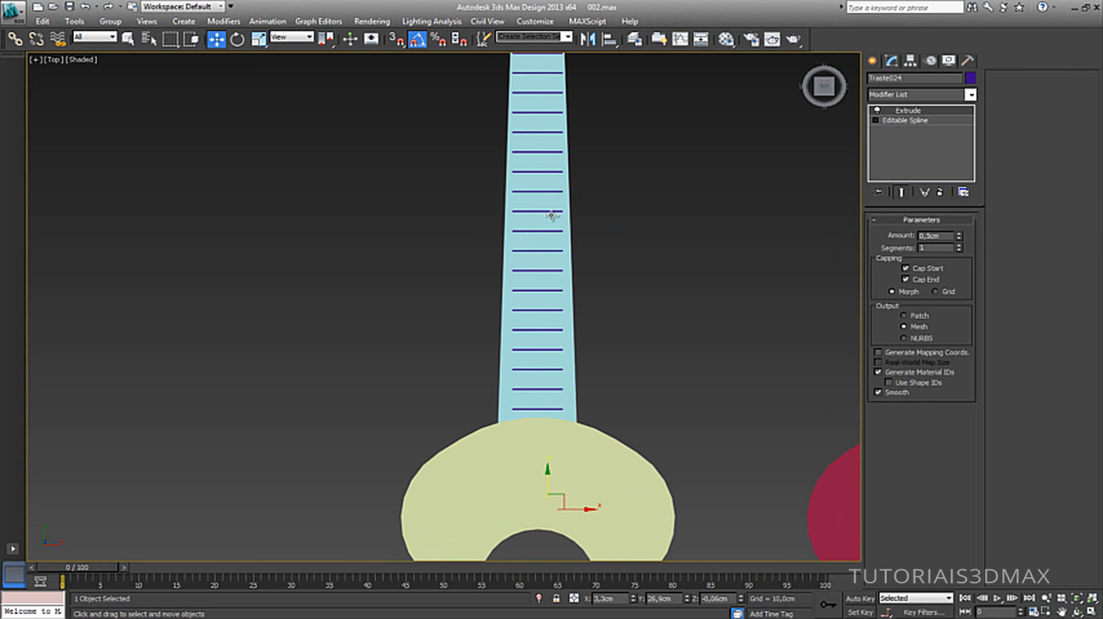
Select the guitar's Tampo soundboard and lower it below the frets, to about Z -7,73 cm.
{"action": "middle_click_drag", "start_coordinate": [490, 401], "coordinate": [519, 395], "text": "alt"}
{"action": "left_click", "coordinate": [498, 432]}
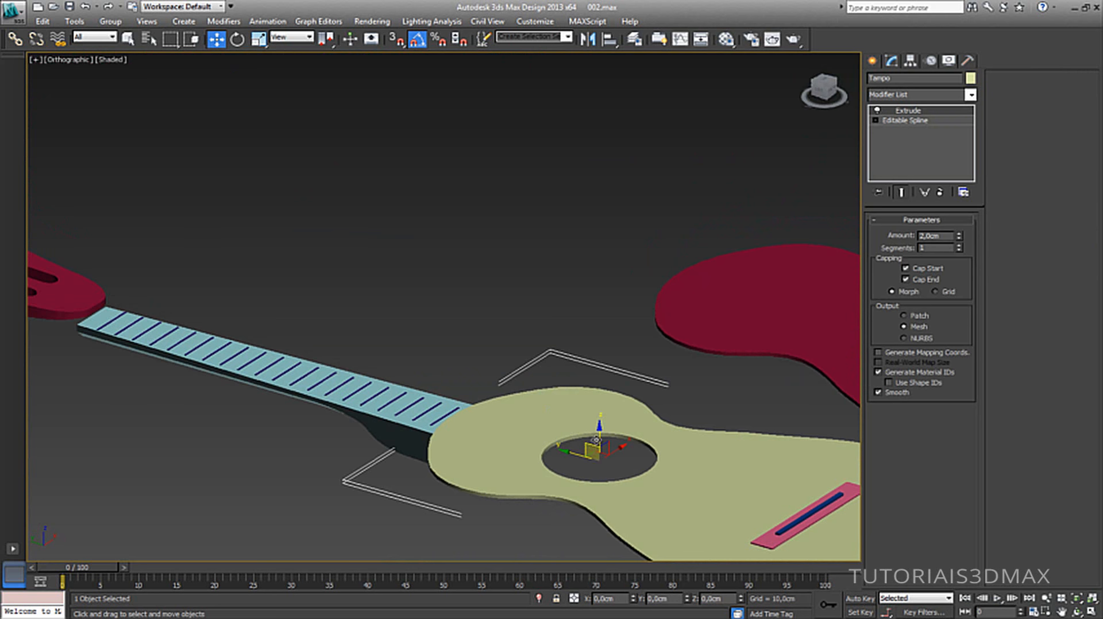
{"action": "left_click_drag", "start_coordinate": [596, 440], "coordinate": [595, 443]}
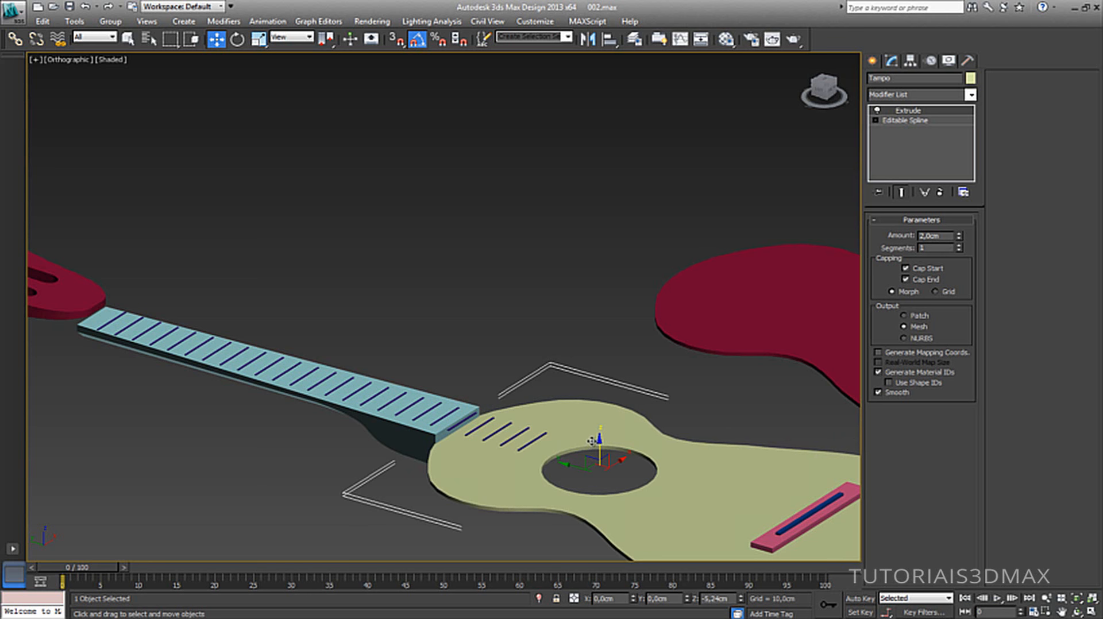
{"action": "left_click_drag", "start_coordinate": [600, 439], "coordinate": [604, 434]}
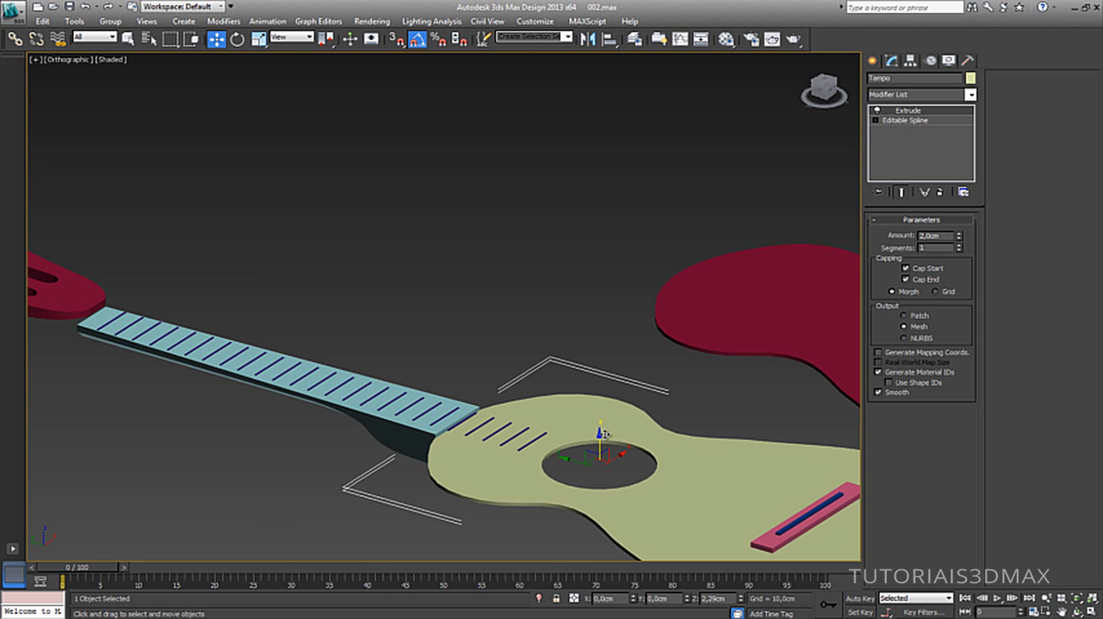
{"action": "left_click_drag", "start_coordinate": [604, 435], "coordinate": [606, 452]}
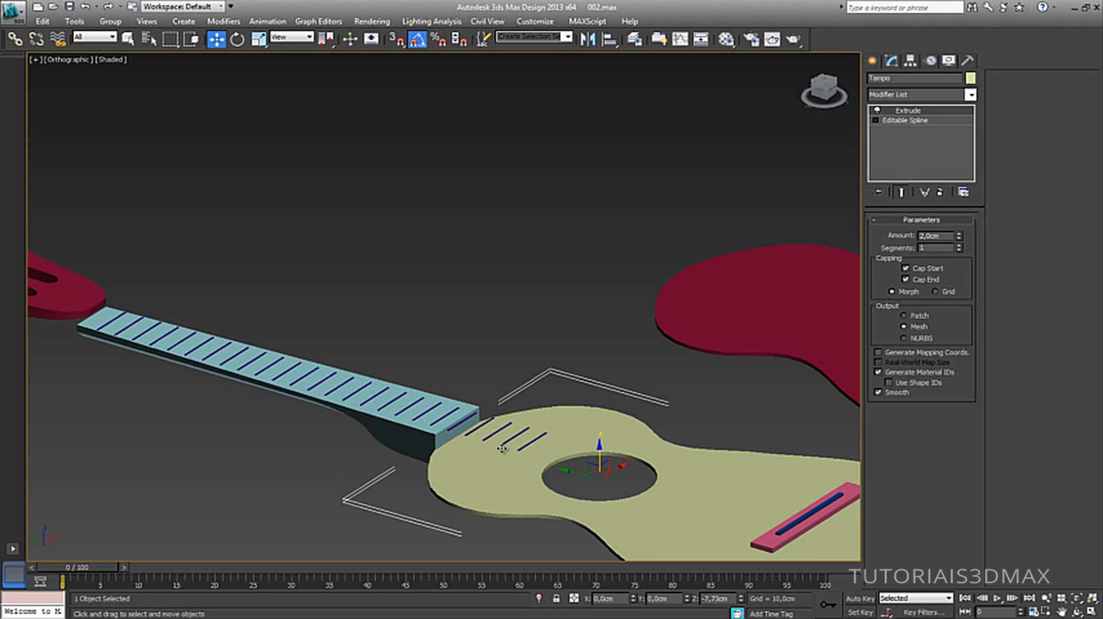
Select the neck and examine from several angles and from above how the frets run past its end over the soundboard.
{"action": "left_click", "coordinate": [422, 439]}
{"action": "middle_click_drag", "start_coordinate": [415, 438], "coordinate": [434, 427], "text": "alt"}
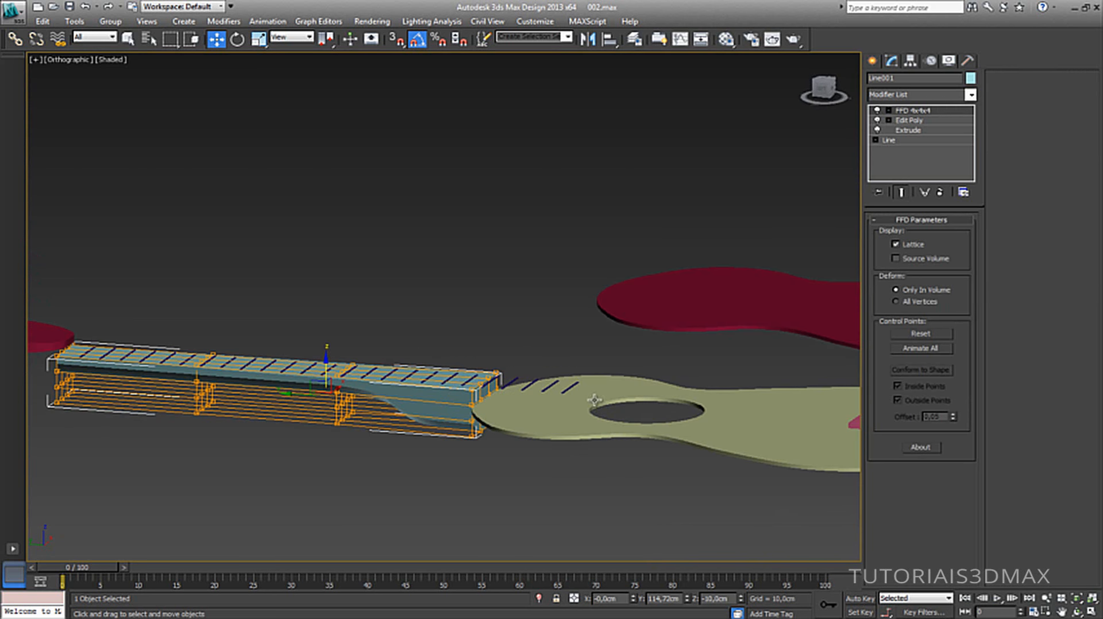
{"action": "middle_click_drag", "start_coordinate": [589, 408], "coordinate": [536, 433], "text": "alt"}
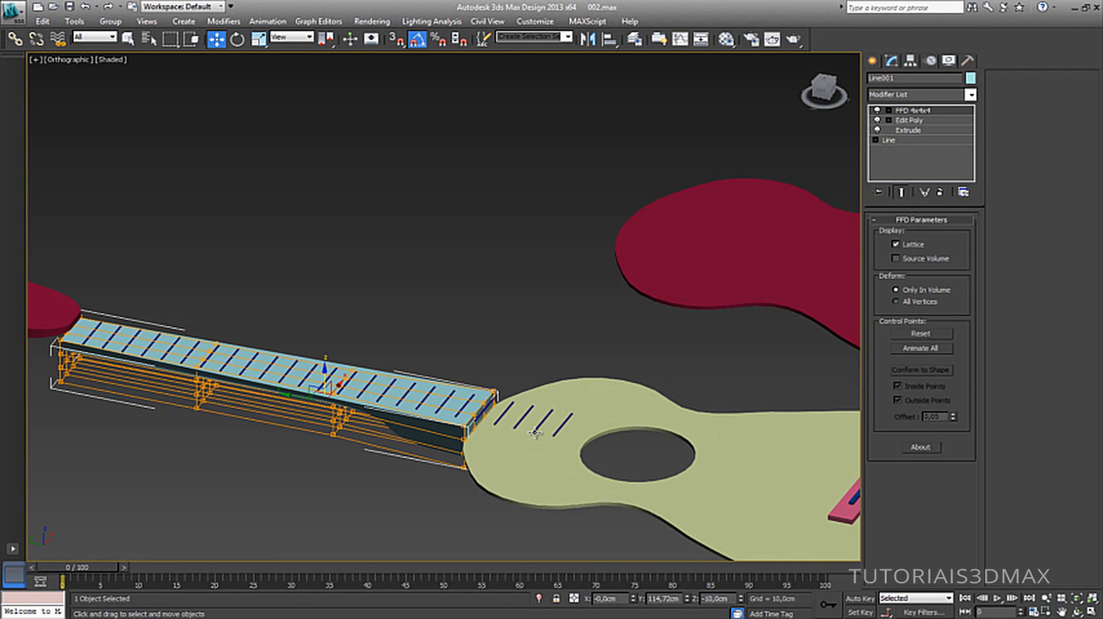
{"action": "key", "text": "t"}
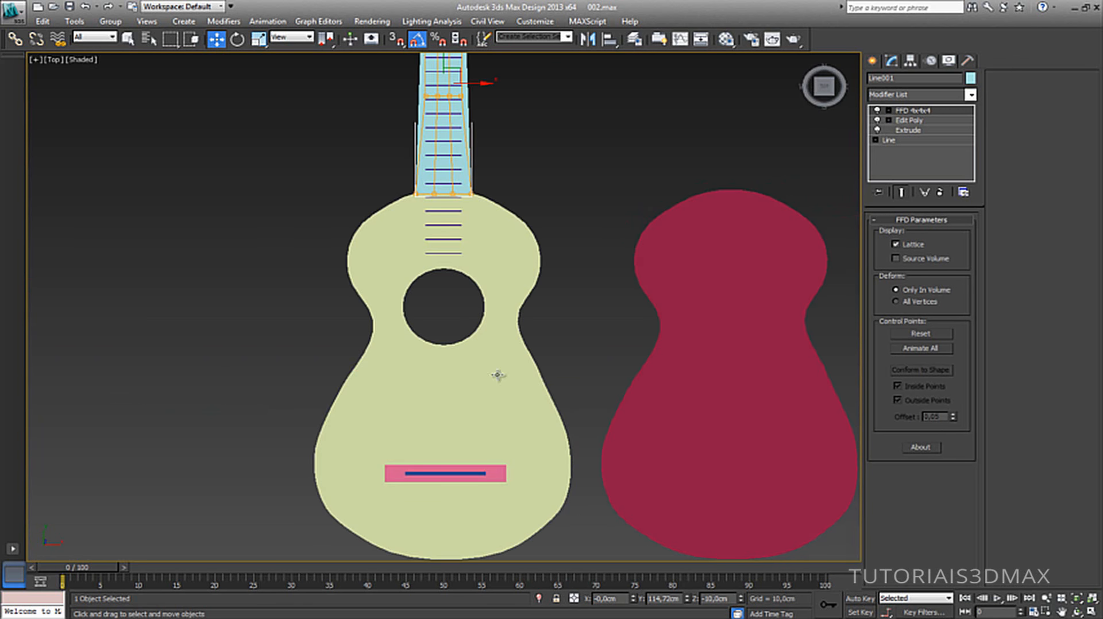
{"action": "middle_click_drag", "start_coordinate": [492, 288], "coordinate": [539, 441]}
{"action": "scroll", "coordinate": [502, 297], "scroll_direction": "up", "scroll_amount": 2}
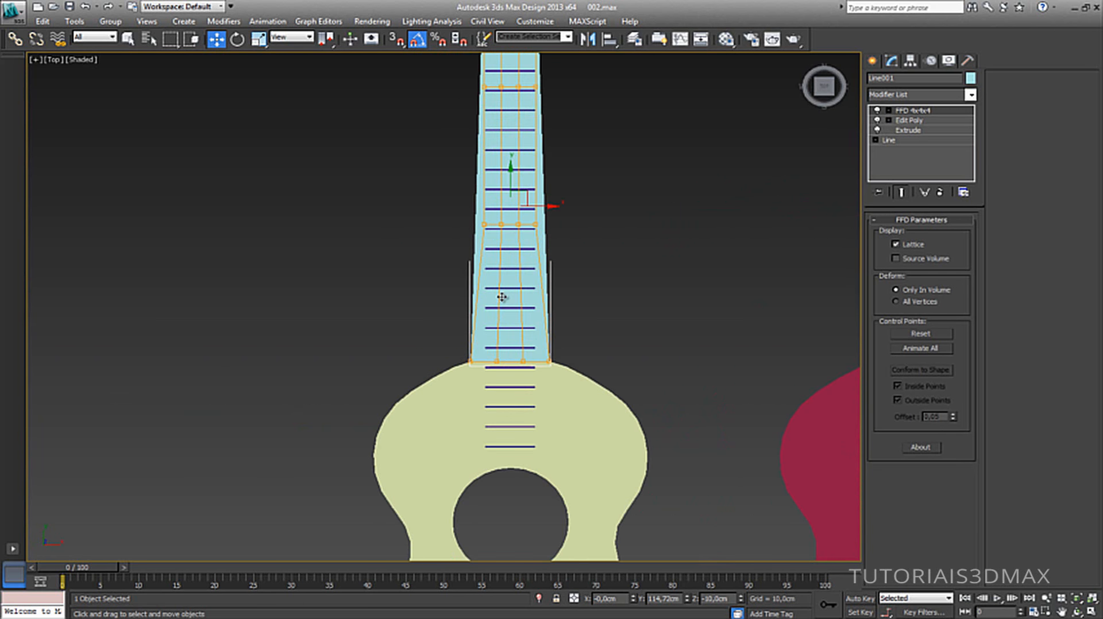
Isolate the neck and the soundboard together so only these two objects are displayed.
{"action": "left_click", "coordinate": [404, 287]}
{"action": "left_click", "coordinate": [539, 257]}
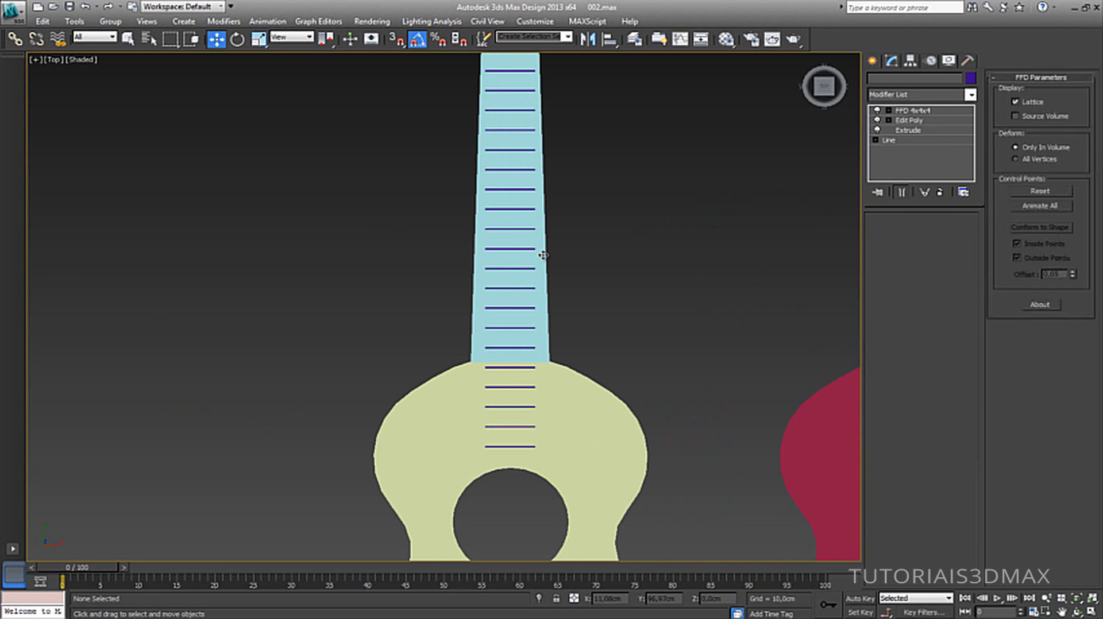
{"action": "left_click", "coordinate": [562, 373], "text": "ctrl"}
{"action": "left_click", "coordinate": [603, 240]}
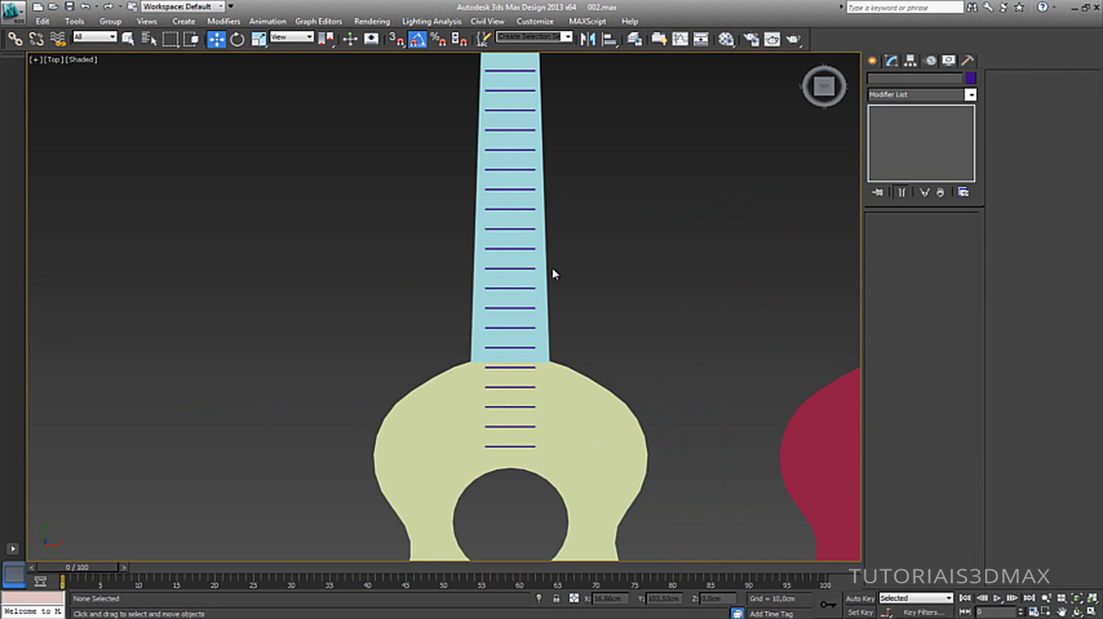
{"action": "left_click", "coordinate": [543, 301]}
{"action": "left_click", "coordinate": [560, 386], "text": "ctrl"}
{"action": "key", "text": "alt+q"}
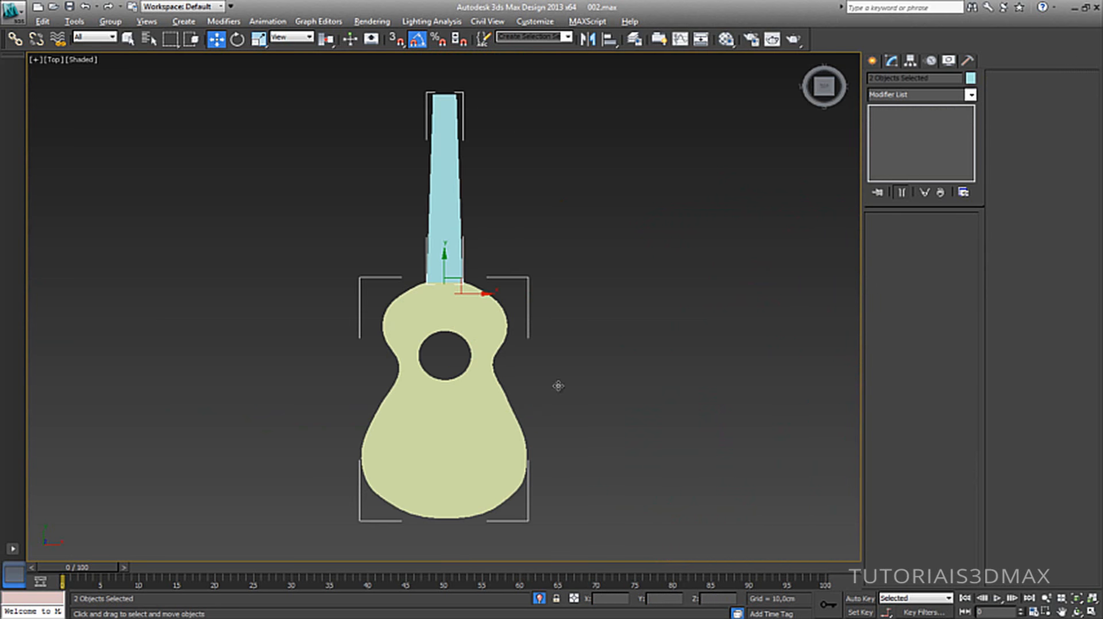
{"action": "middle_click_drag", "start_coordinate": [459, 355], "coordinate": [564, 308]}
{"action": "scroll", "coordinate": [489, 326], "scroll_direction": "up", "scroll_amount": 4}
Show edged faces and select the two polygons on the neck's body-side end at the Polygon level of its Edit Poly modifier.
{"action": "left_click", "coordinate": [494, 351]}
{"action": "left_click", "coordinate": [478, 382]}
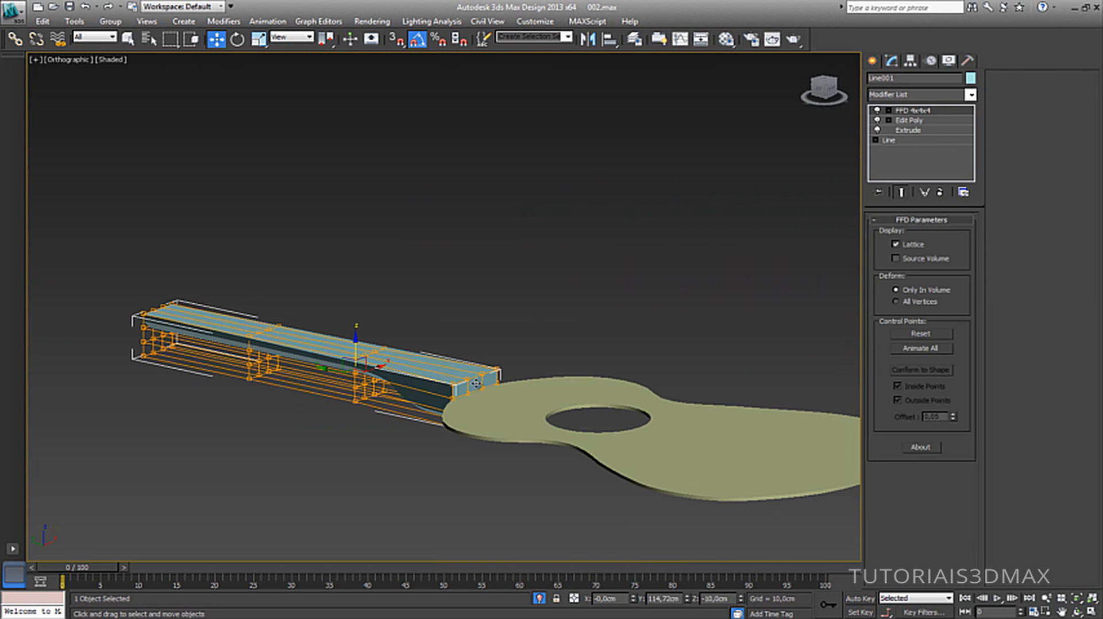
{"action": "left_click", "coordinate": [913, 130]}
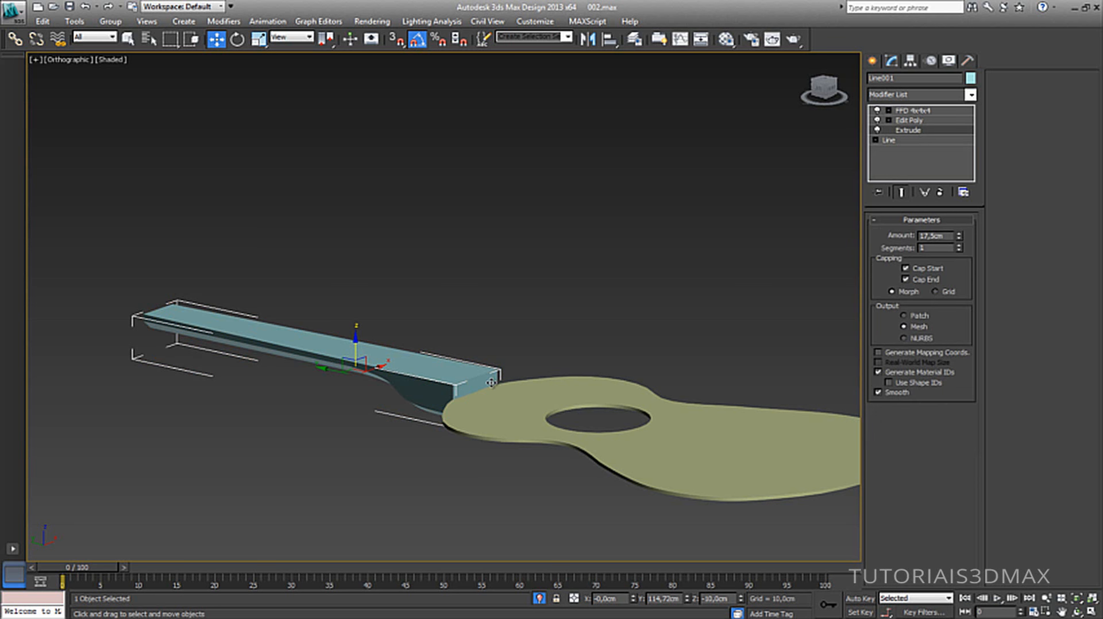
{"action": "left_click", "coordinate": [913, 121]}
{"action": "left_click", "coordinate": [889, 121]}
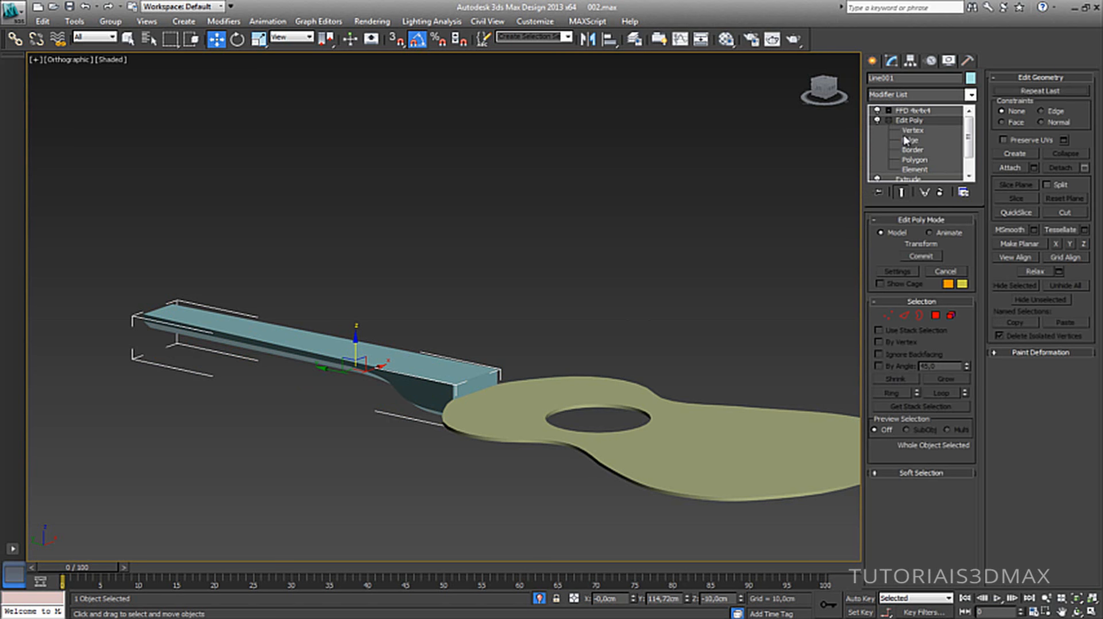
{"action": "left_click", "coordinate": [914, 160]}
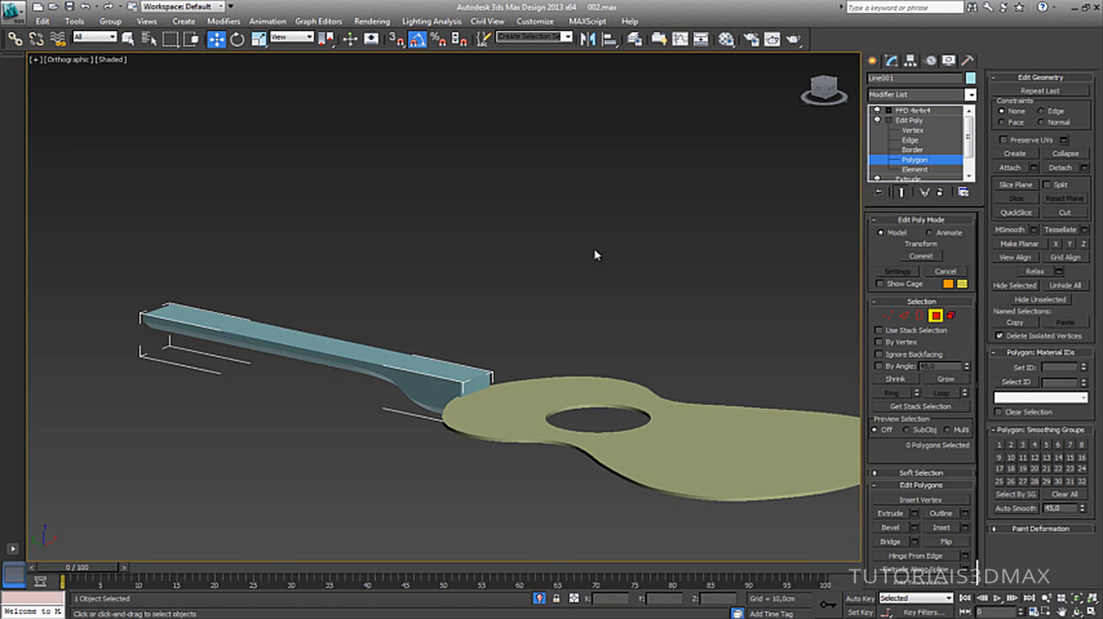
{"action": "left_click", "coordinate": [486, 383]}
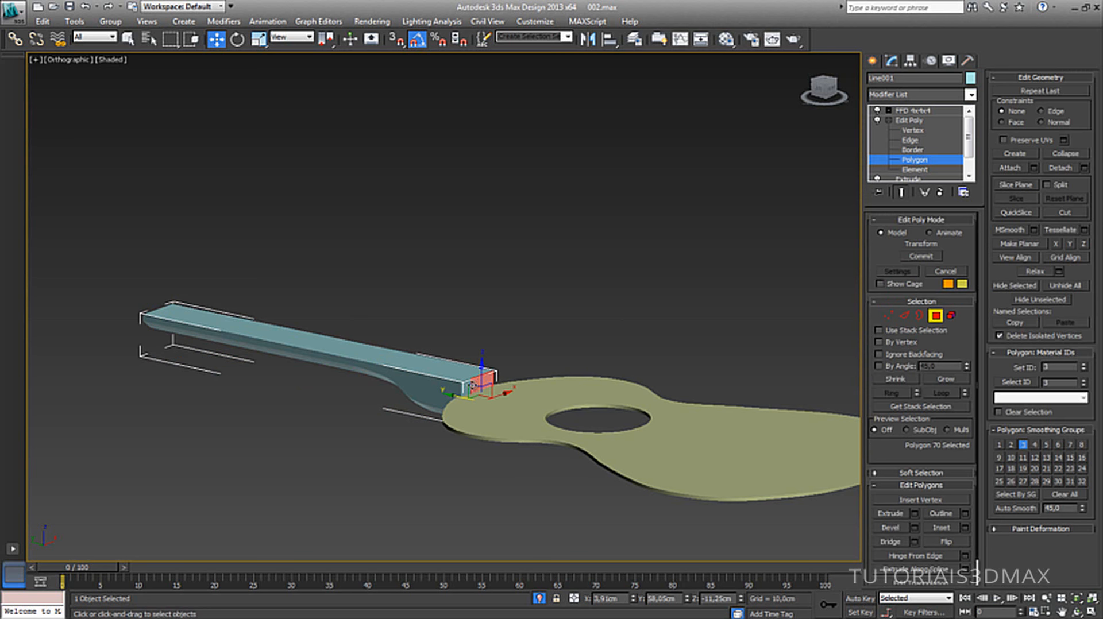
{"action": "scroll", "coordinate": [453, 310], "scroll_direction": "up", "scroll_amount": 4}
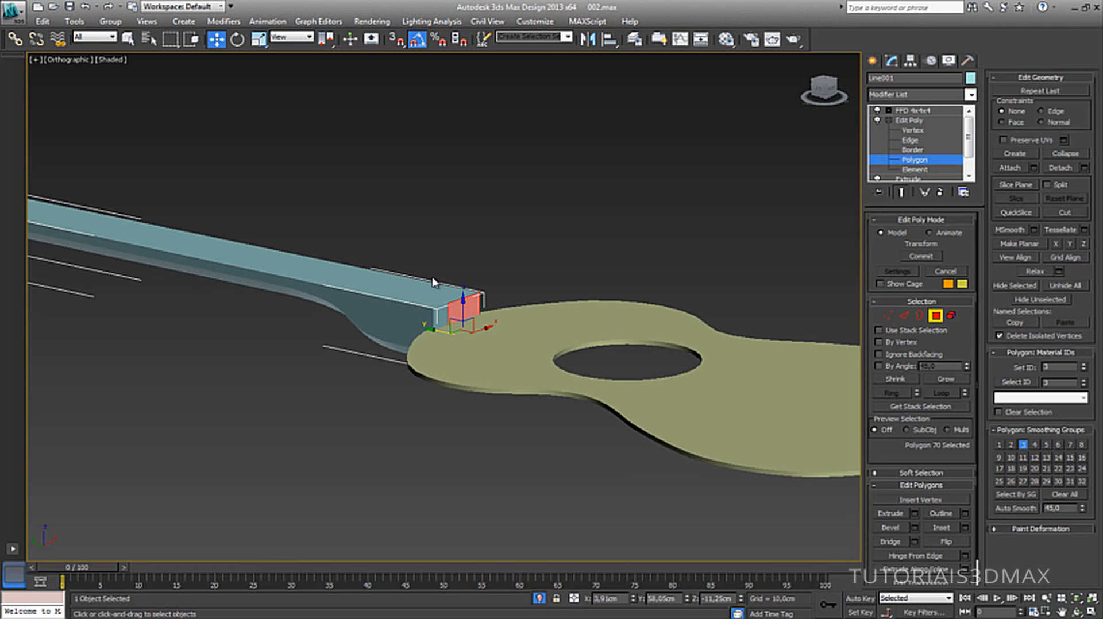
{"action": "key", "text": "F4"}
{"action": "middle_click_drag", "start_coordinate": [450, 265], "coordinate": [464, 232]}
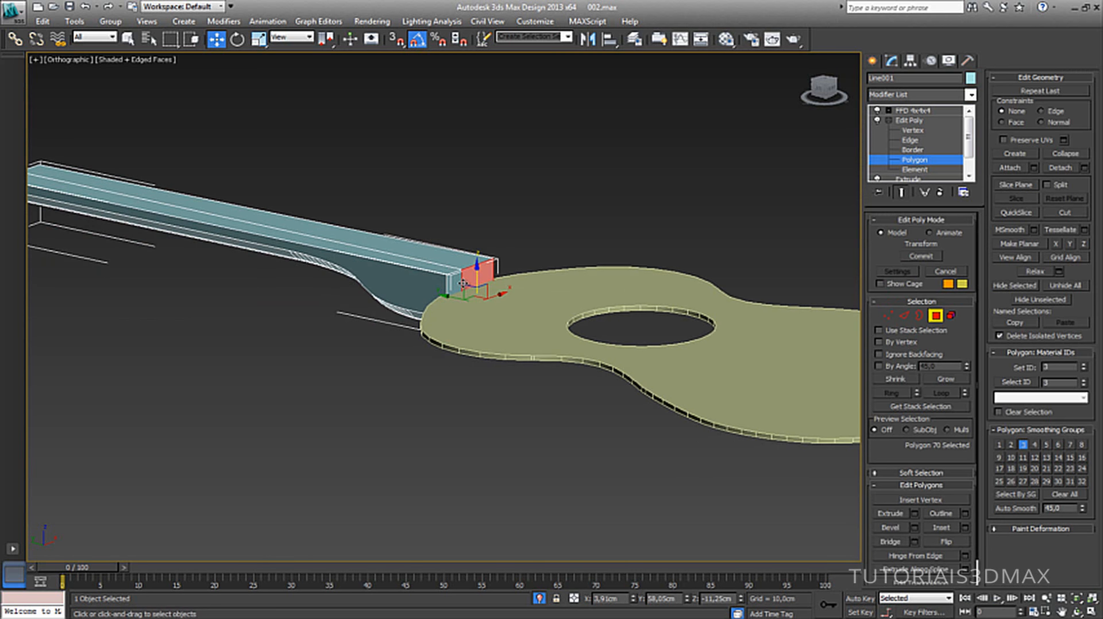
{"action": "left_click", "coordinate": [452, 282], "text": "ctrl"}
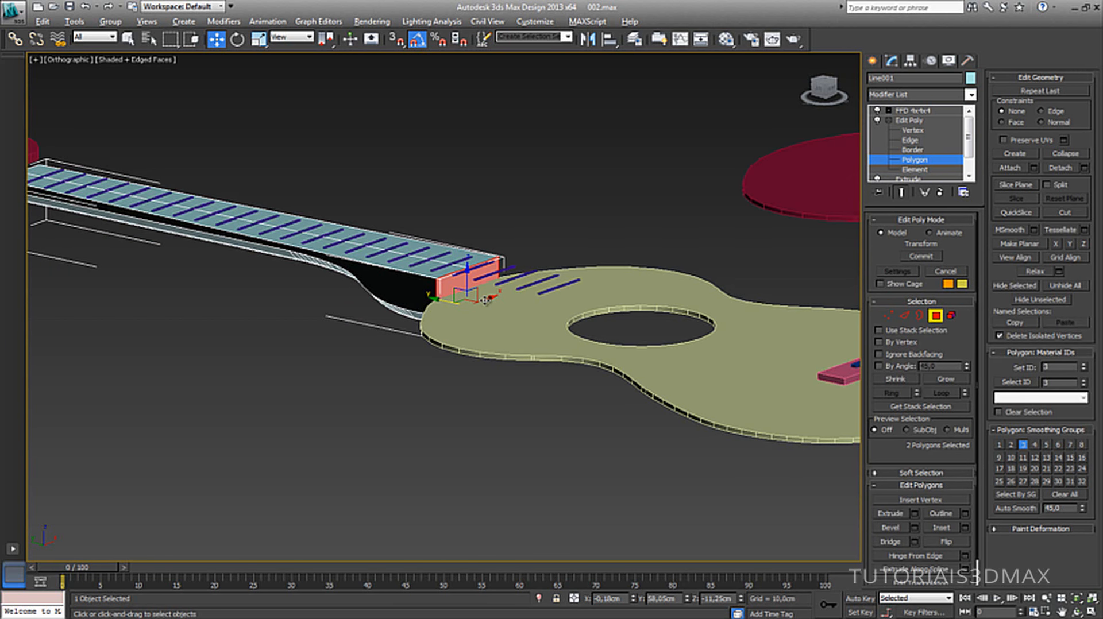
Isolate the neck alone, check the two halves of its end face by reselecting them, and clear the polygon selection.
{"action": "key", "text": "alt+q"}
{"action": "middle_click_drag", "start_coordinate": [505, 321], "coordinate": [493, 302], "text": "alt"}
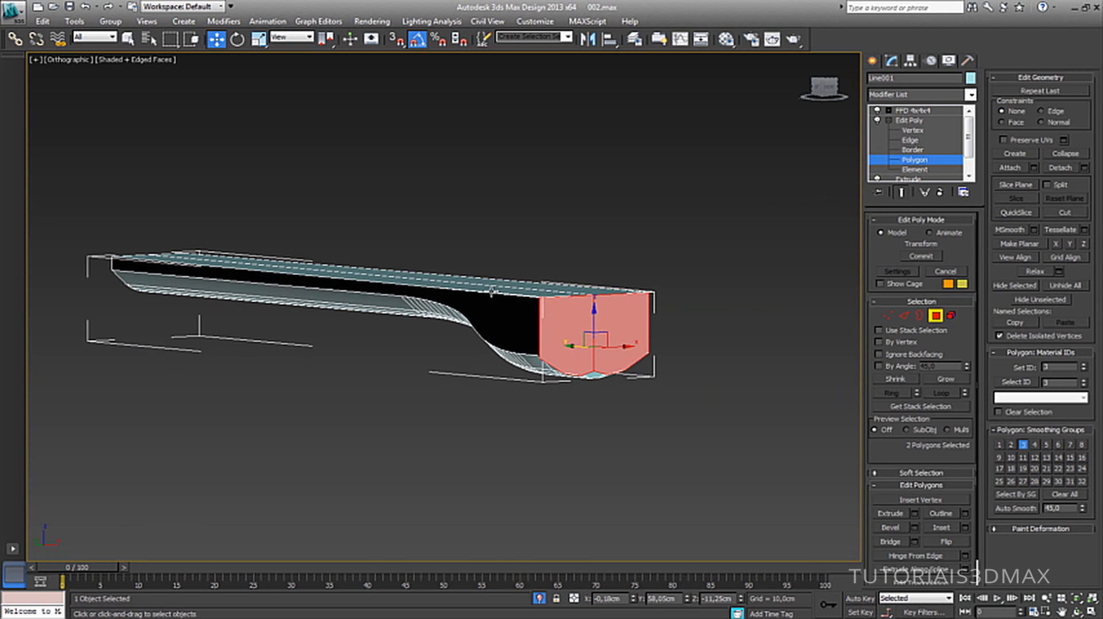
{"action": "left_click", "coordinate": [715, 262]}
{"action": "left_click", "coordinate": [583, 310]}
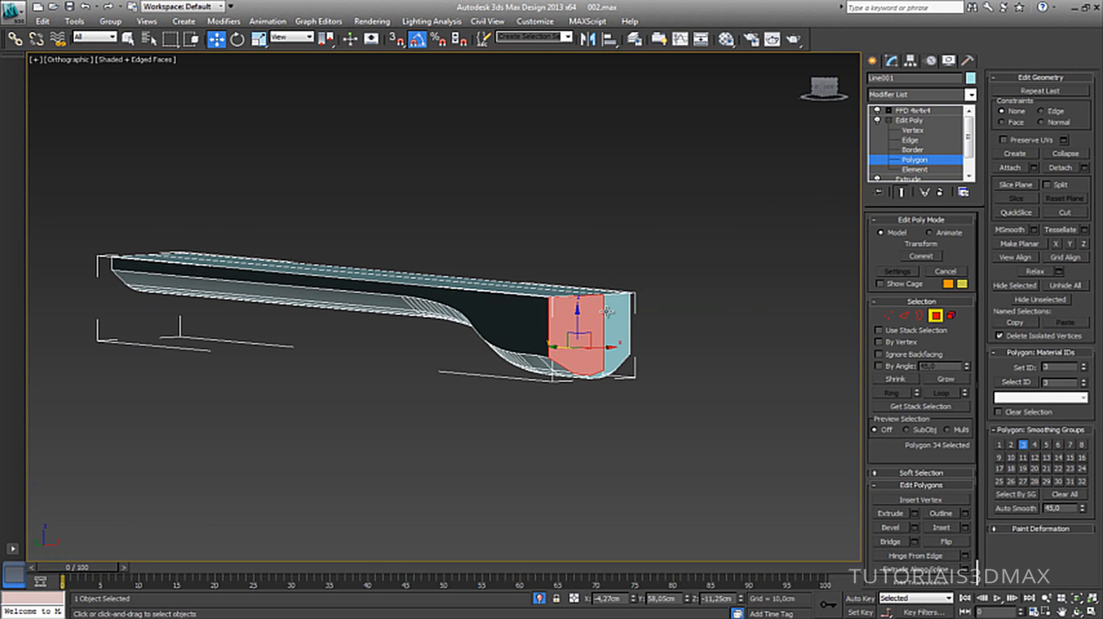
{"action": "left_click", "coordinate": [610, 312], "text": "ctrl"}
{"action": "left_click", "coordinate": [676, 267]}
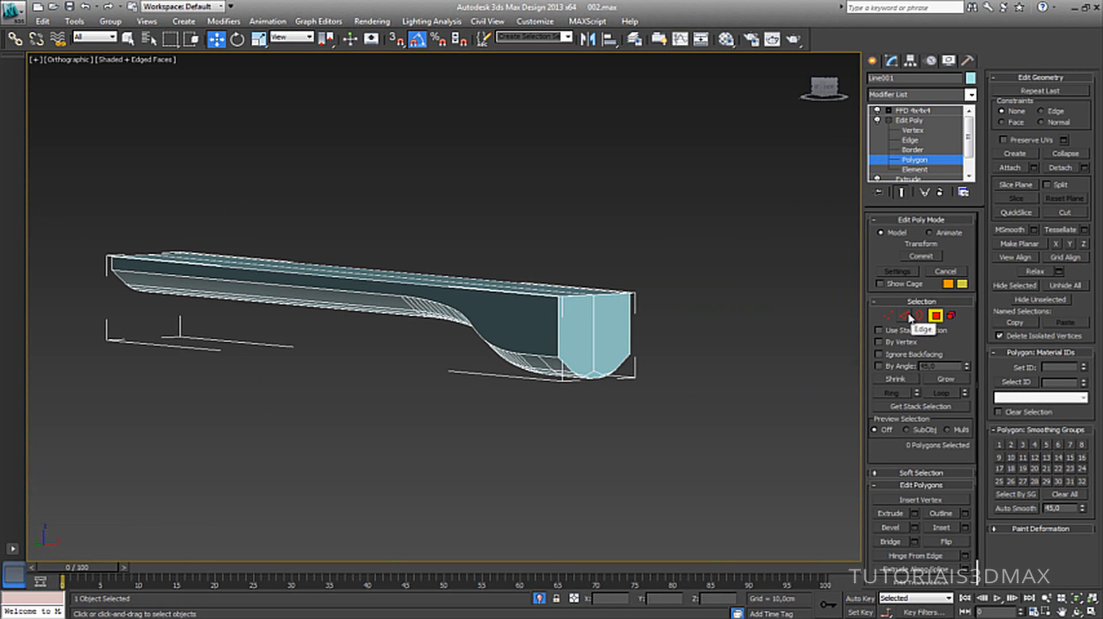
Switch off the FFD 4x4x4 modifier's effect and connect the three vertical edges of the neck's body-side end face with a horizontal cut.
{"action": "left_click", "coordinate": [904, 316]}
{"action": "middle_click_drag", "start_coordinate": [649, 338], "coordinate": [483, 362], "text": "alt"}
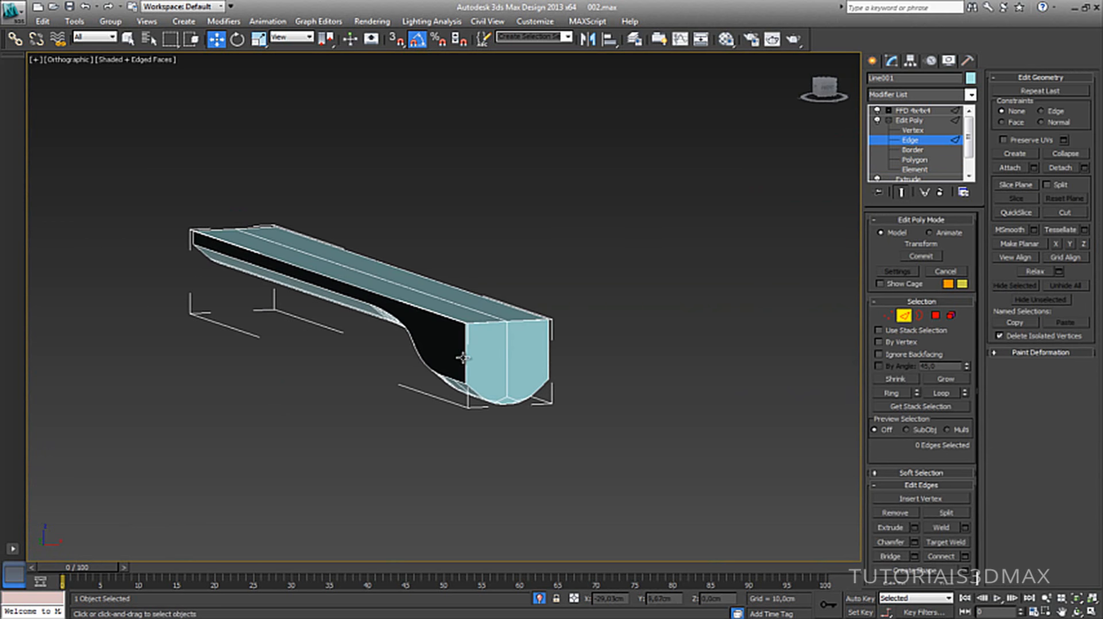
{"action": "left_click", "coordinate": [465, 357]}
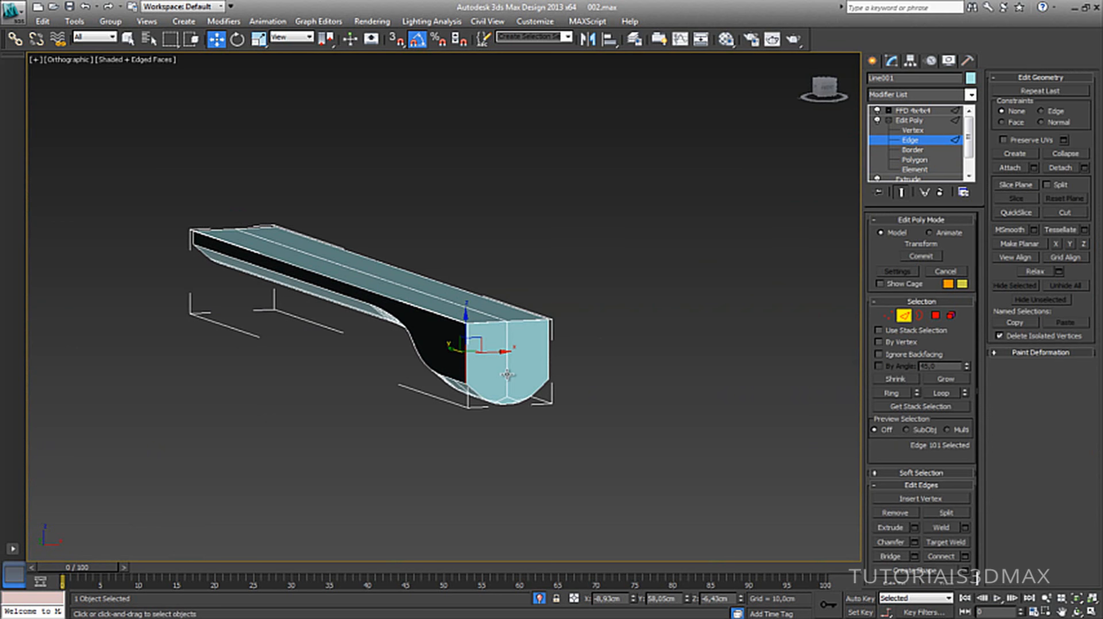
{"action": "middle_click_drag", "start_coordinate": [505, 374], "coordinate": [528, 375], "text": "alt"}
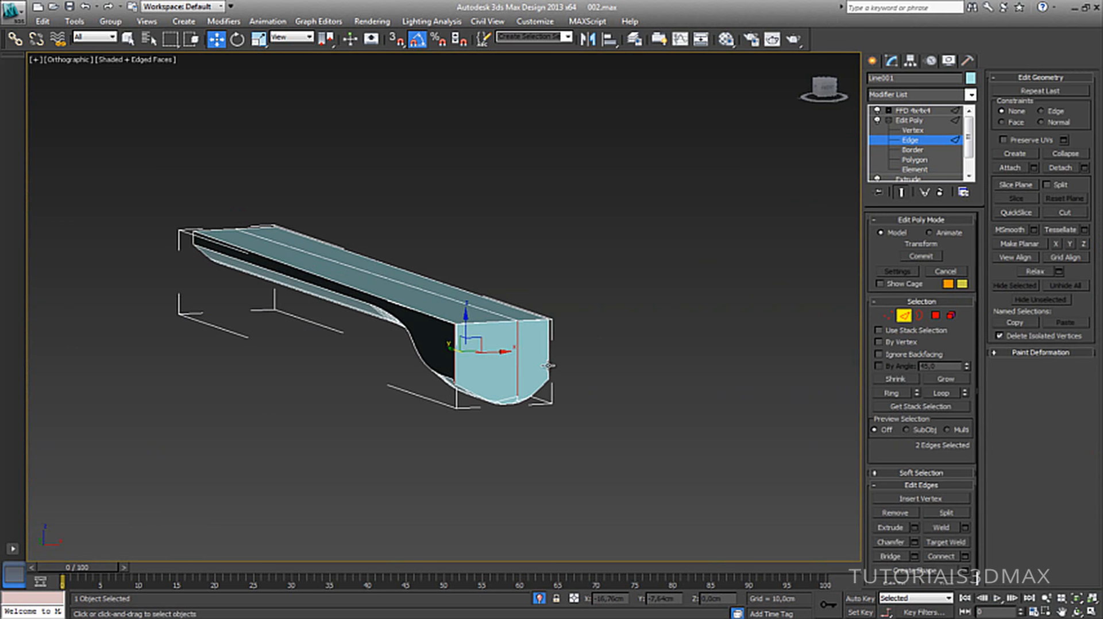
{"action": "left_click", "coordinate": [549, 366], "text": "ctrl"}
{"action": "middle_click_drag", "start_coordinate": [547, 365], "coordinate": [534, 347], "text": "alt"}
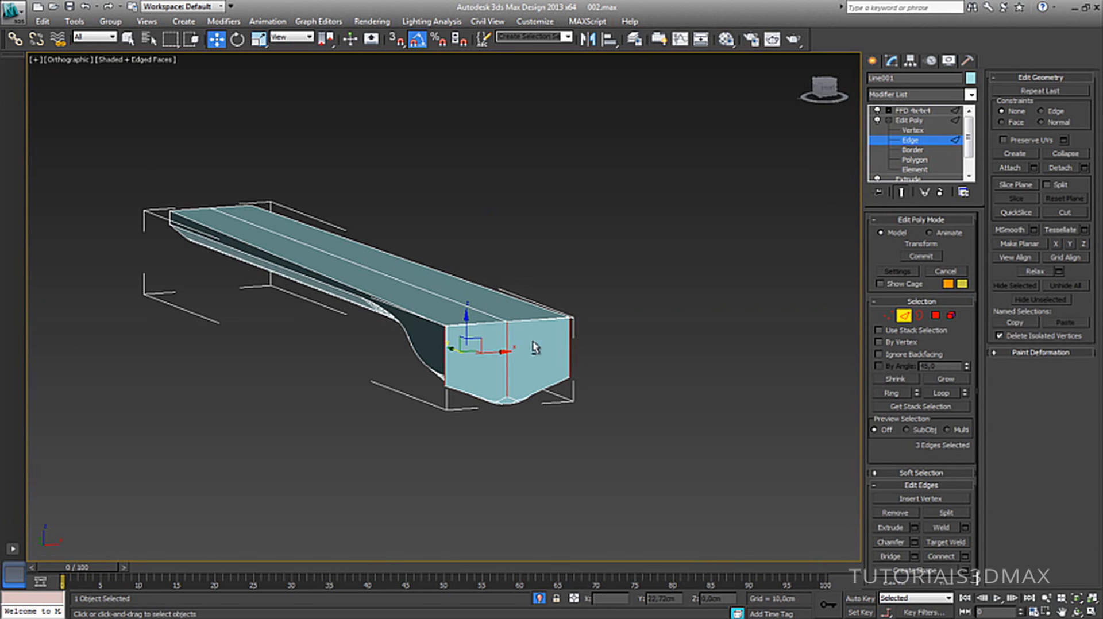
{"action": "left_click", "coordinate": [876, 112]}
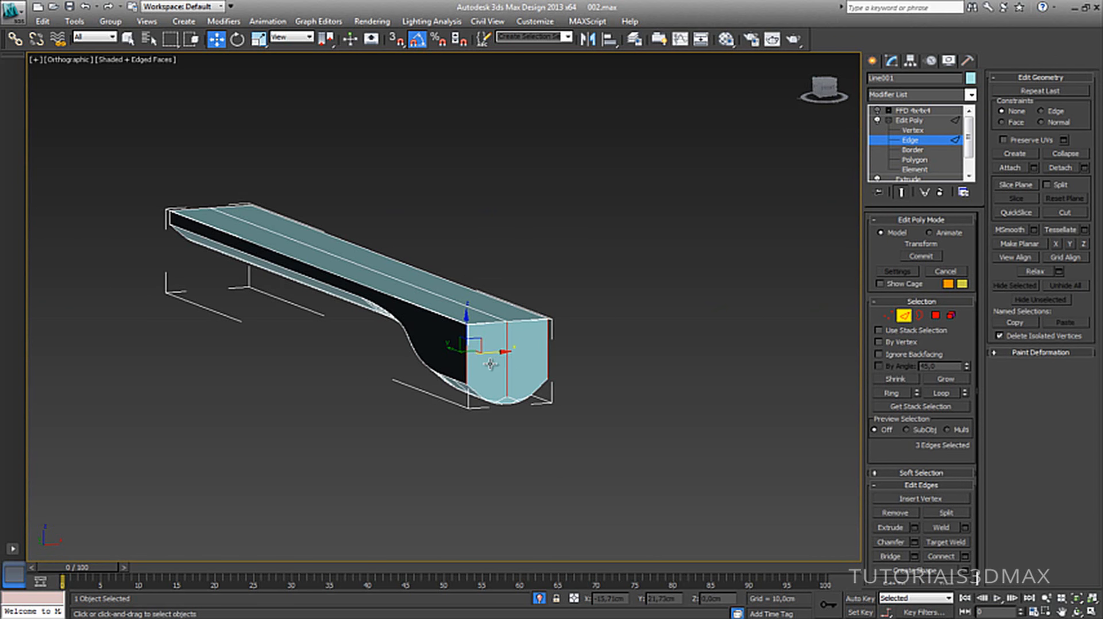
{"action": "middle_click_drag", "start_coordinate": [560, 330], "coordinate": [609, 310], "text": "alt"}
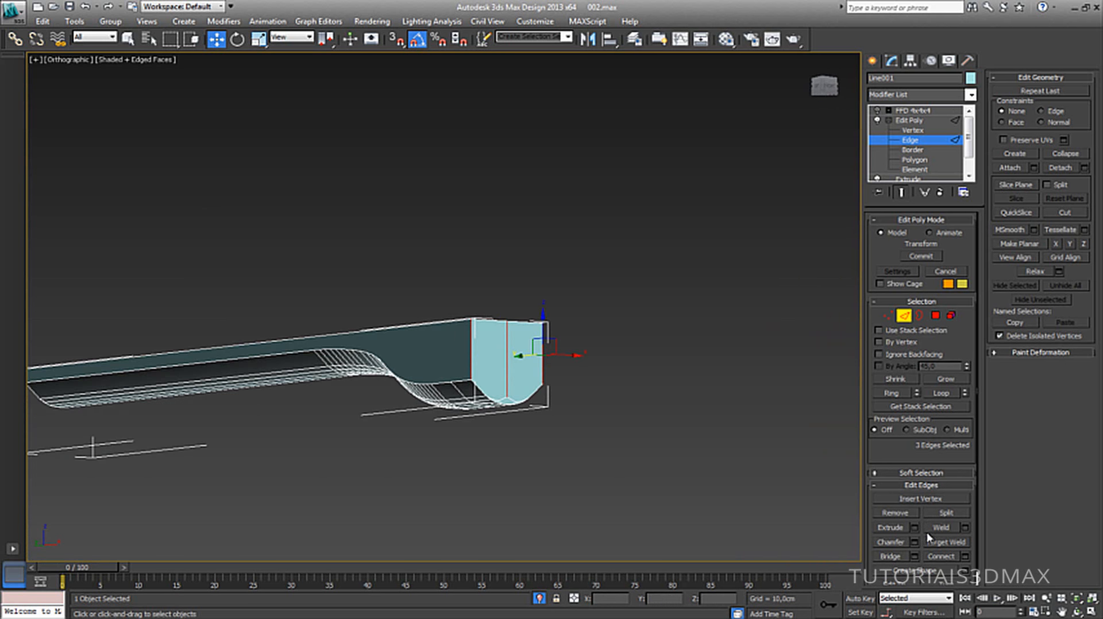
{"action": "left_click", "coordinate": [933, 556]}
{"action": "middle_click_drag", "start_coordinate": [565, 358], "coordinate": [545, 372], "text": "alt"}
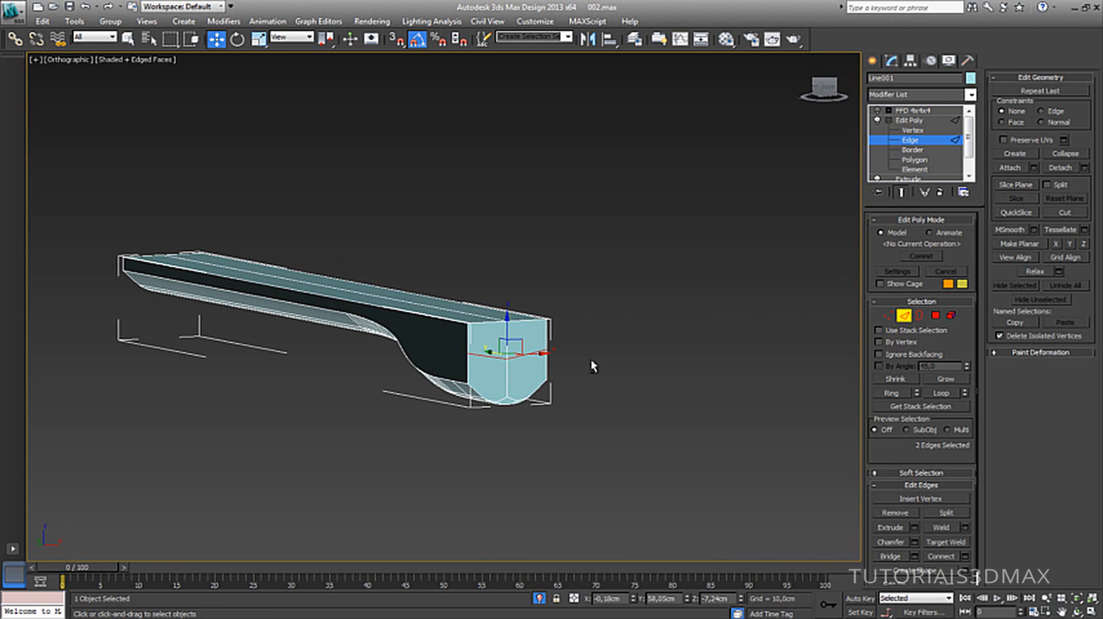
Level the cut's middle vertex with its neighbours and raise all three vertices to about Z -3,08 cm, committing the Edit Poly change.
{"action": "left_click", "coordinate": [887, 315]}
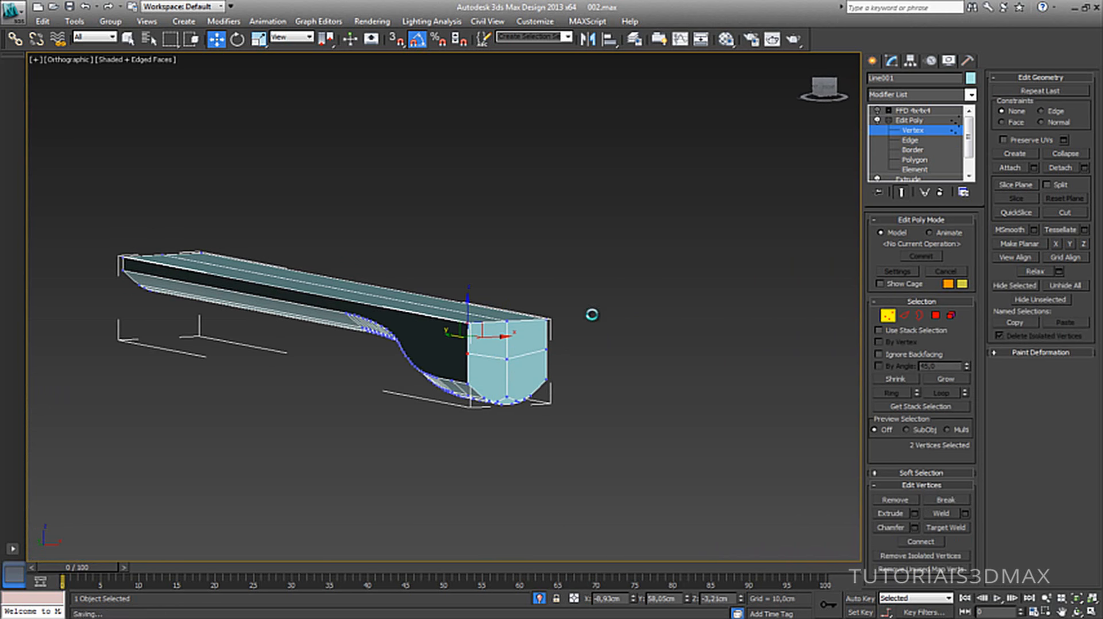
{"action": "left_click", "coordinate": [506, 361]}
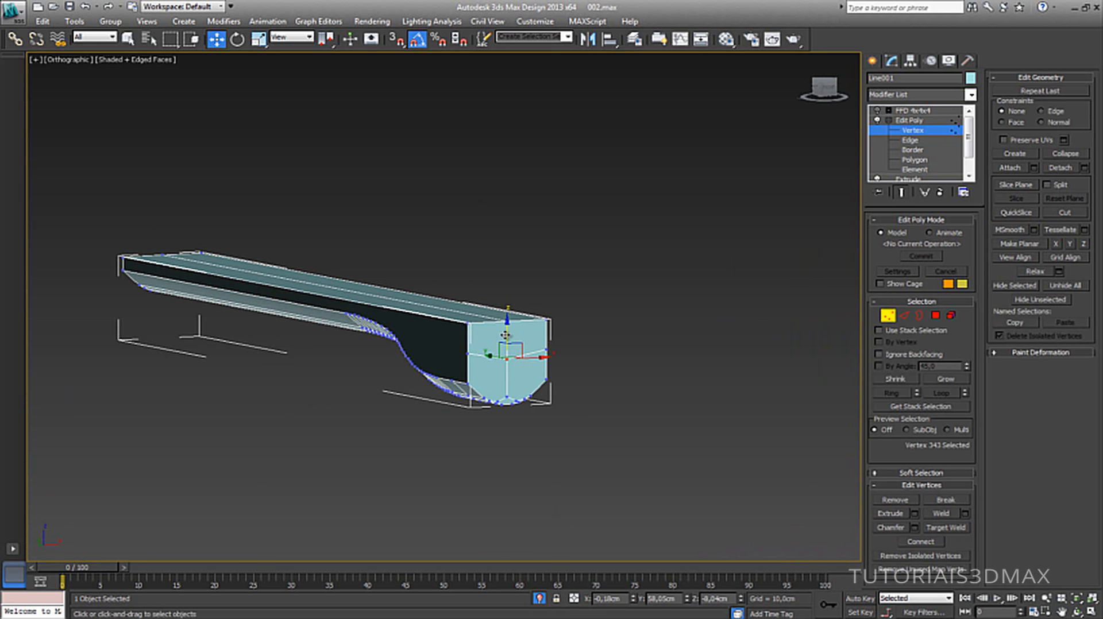
{"action": "left_click_drag", "start_coordinate": [507, 337], "coordinate": [507, 326]}
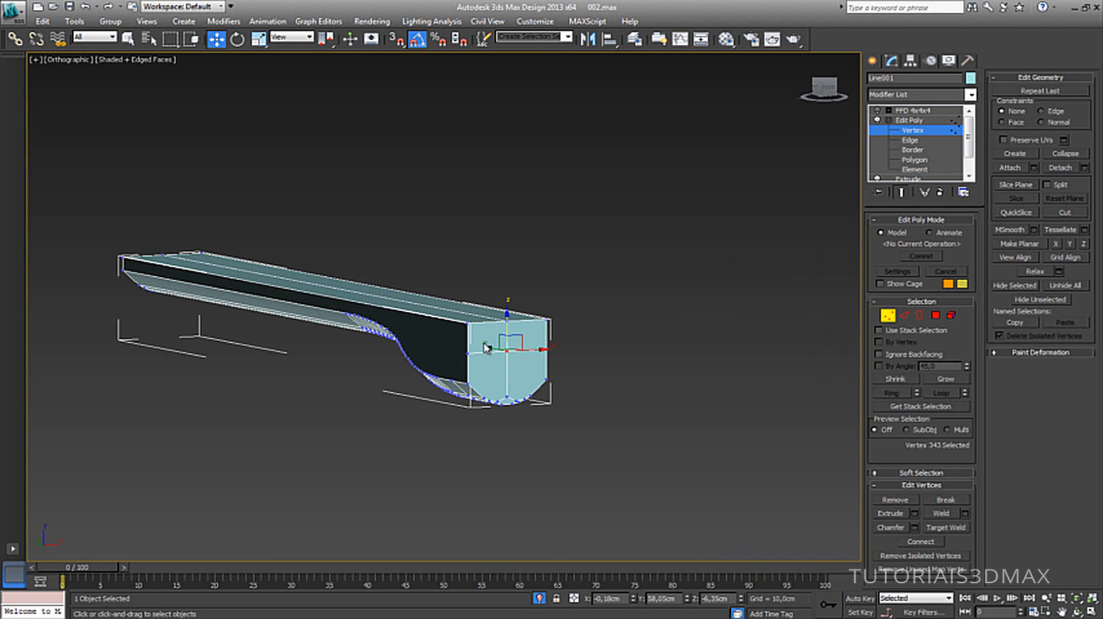
{"action": "left_click", "coordinate": [468, 349], "text": "ctrl"}
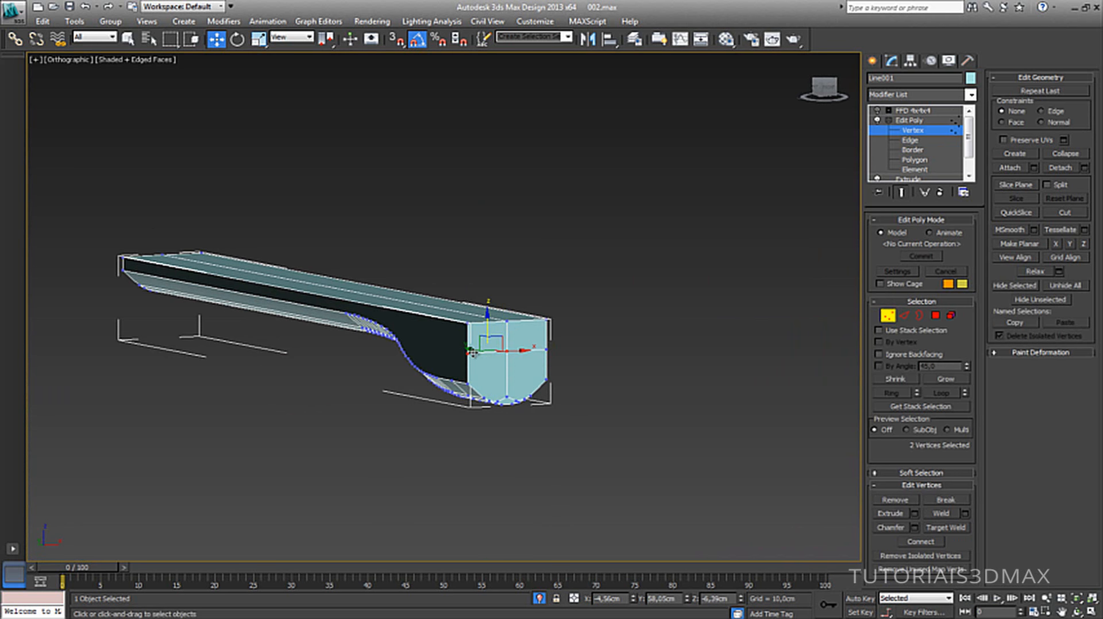
{"action": "left_click", "coordinate": [547, 349], "text": "ctrl"}
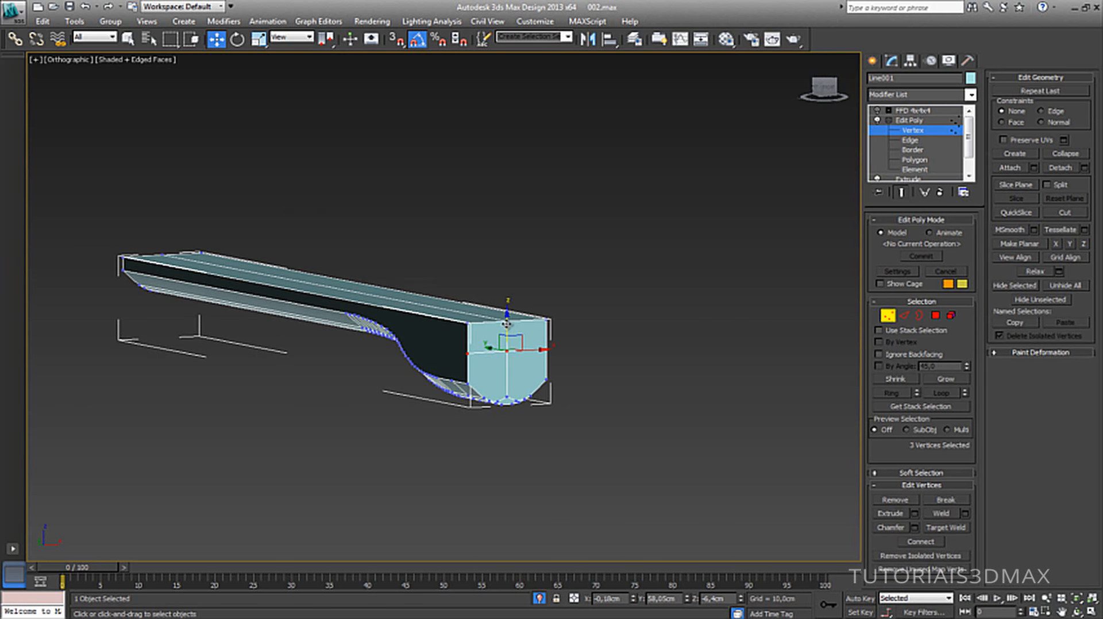
{"action": "left_click_drag", "start_coordinate": [507, 324], "coordinate": [513, 308]}
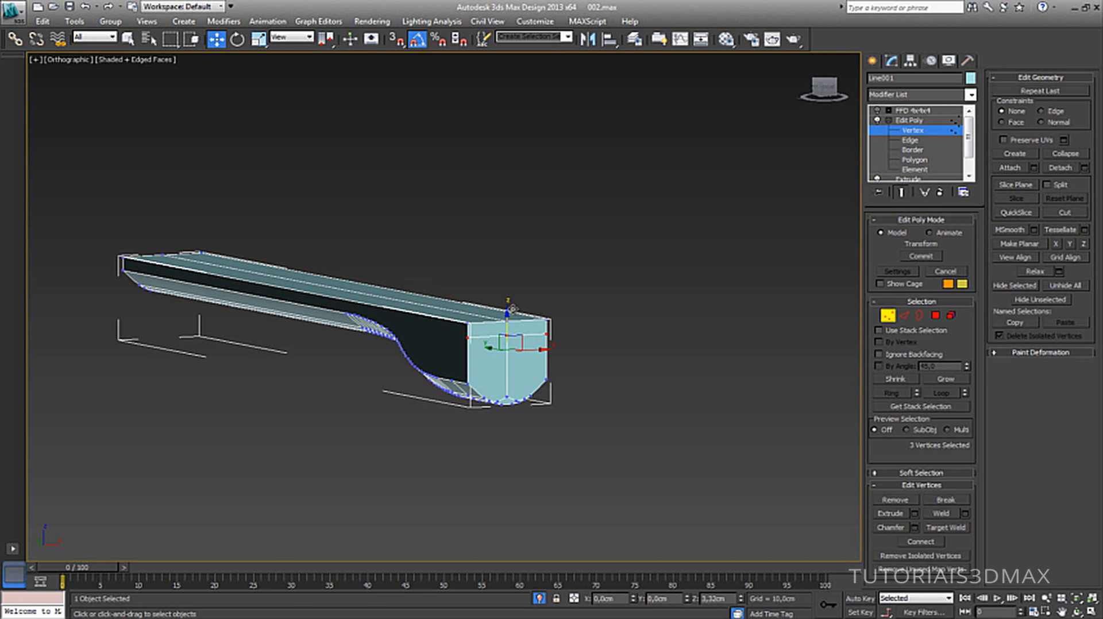
{"action": "left_click", "coordinate": [916, 258]}
Select the two upper polygons on the neck's body-side end face and leave isolation to show the whole guitar.
{"action": "left_click", "coordinate": [934, 315]}
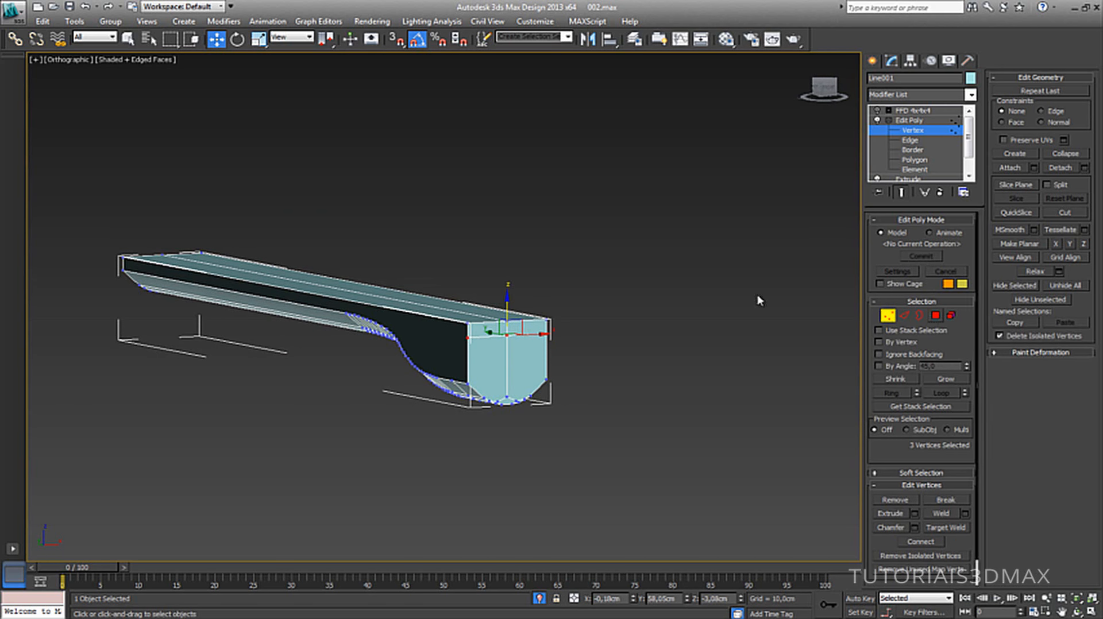
{"action": "left_click", "coordinate": [489, 329]}
{"action": "left_click", "coordinate": [518, 329], "text": "ctrl"}
{"action": "middle_click_drag", "start_coordinate": [443, 276], "coordinate": [452, 296], "text": "alt"}
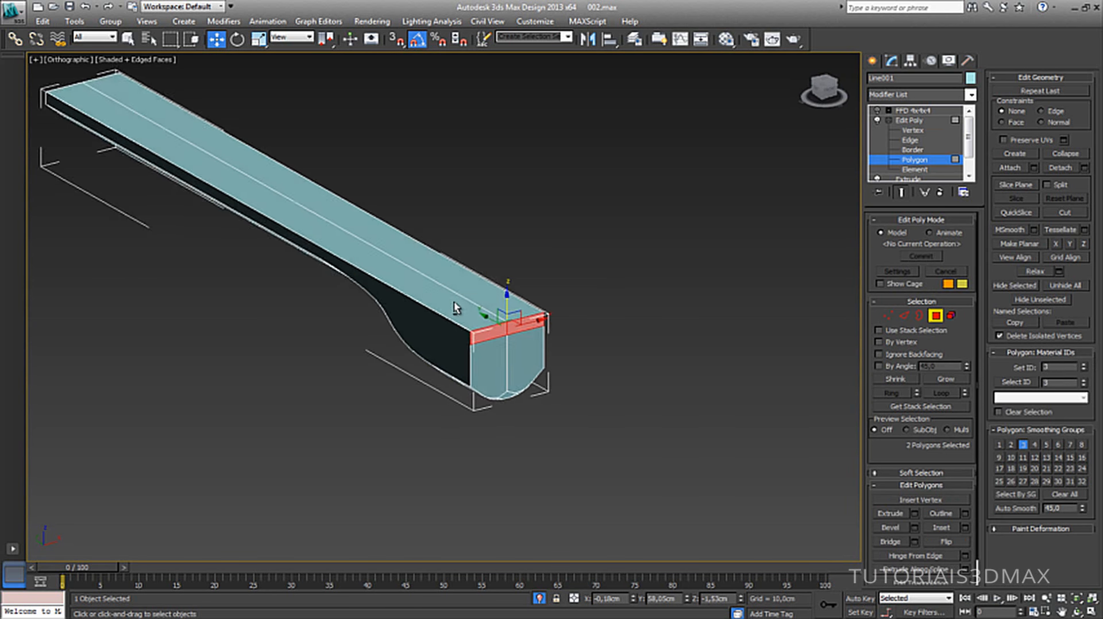
{"action": "scroll", "coordinate": [453, 302], "scroll_direction": "up", "scroll_amount": 3}
{"action": "key", "text": "alt+q"}
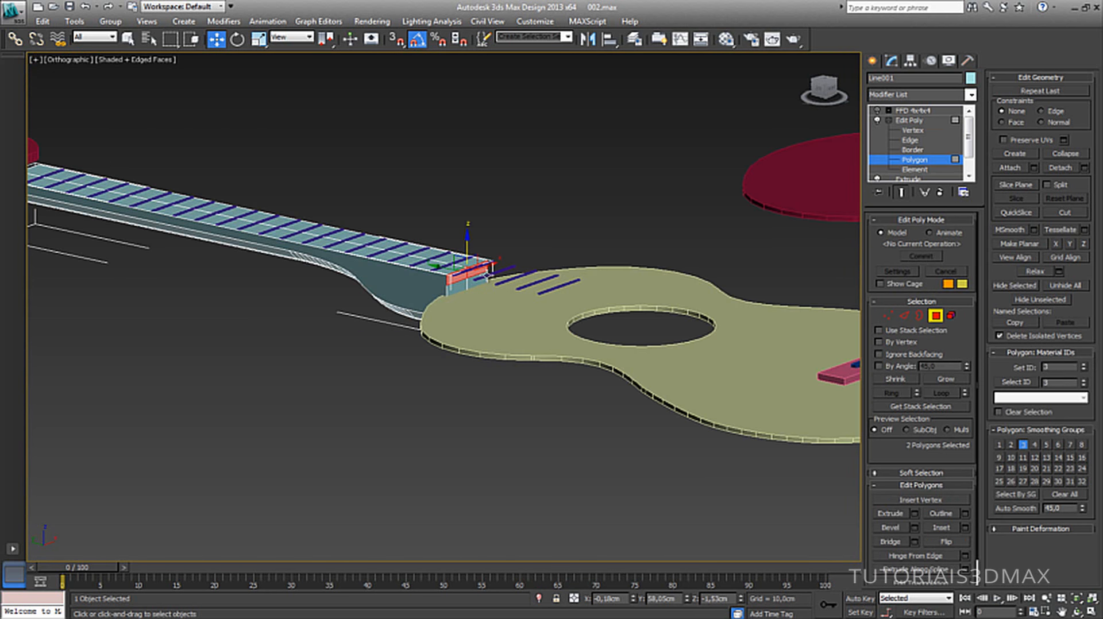
Extrude the two polygons over the soundboard in two sections, one just past the last fret and one to the sound hole's edge.
{"action": "scroll", "coordinate": [469, 284], "scroll_direction": "up", "scroll_amount": 5}
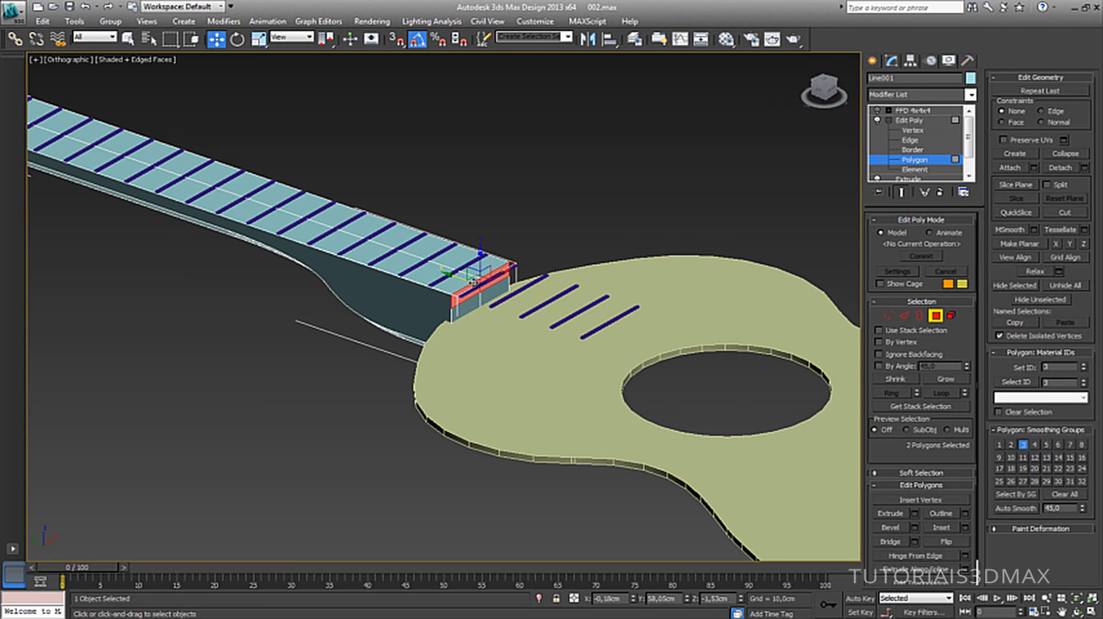
{"action": "middle_click_drag", "start_coordinate": [474, 261], "coordinate": [476, 253], "text": "alt"}
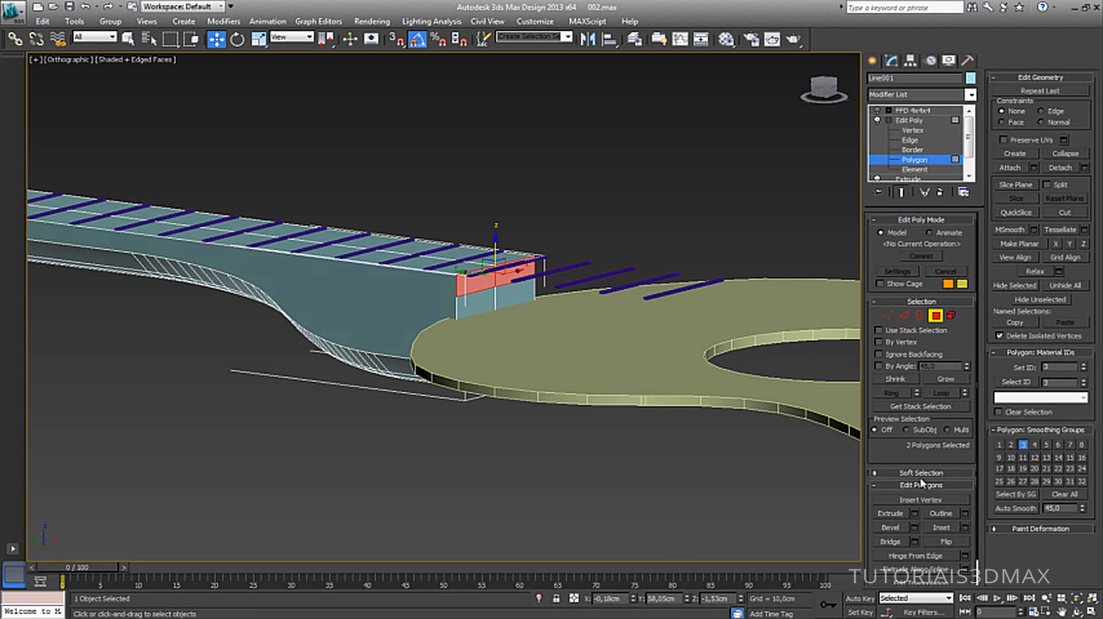
{"action": "left_click", "coordinate": [890, 514]}
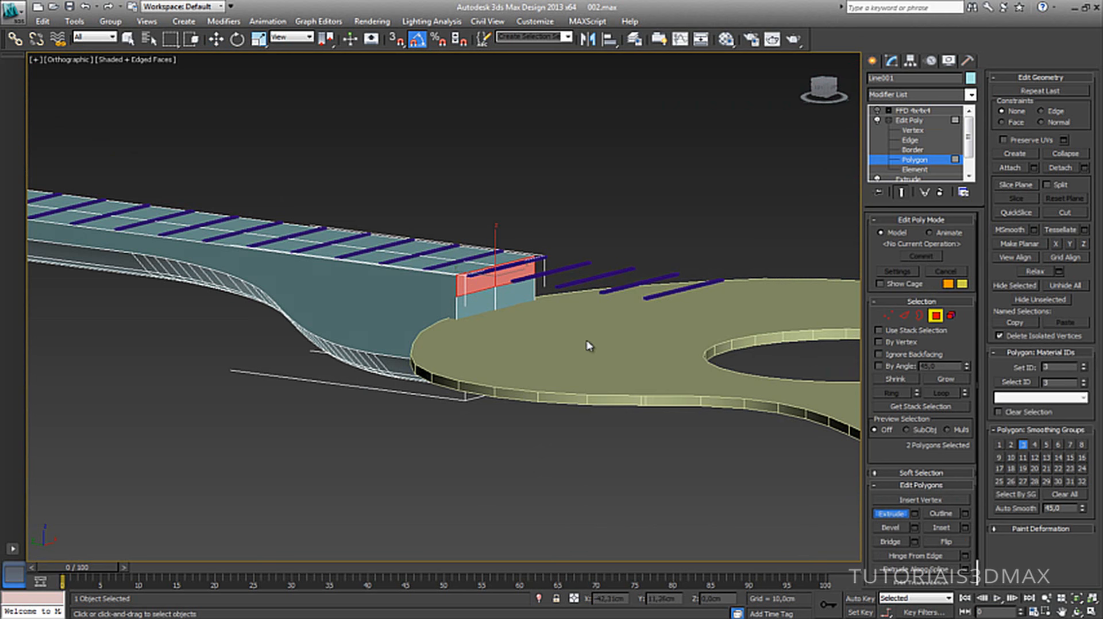
{"action": "left_click_drag", "start_coordinate": [474, 270], "coordinate": [444, 1]}
{"action": "middle_click_drag", "start_coordinate": [651, 293], "coordinate": [520, 273]}
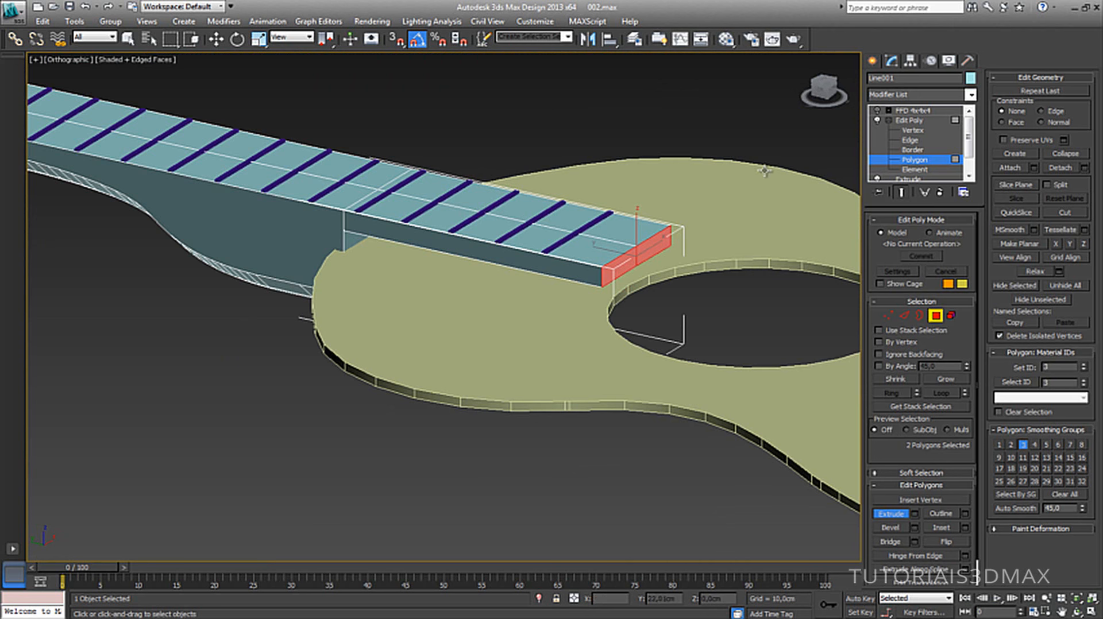
{"action": "key", "text": "w"}
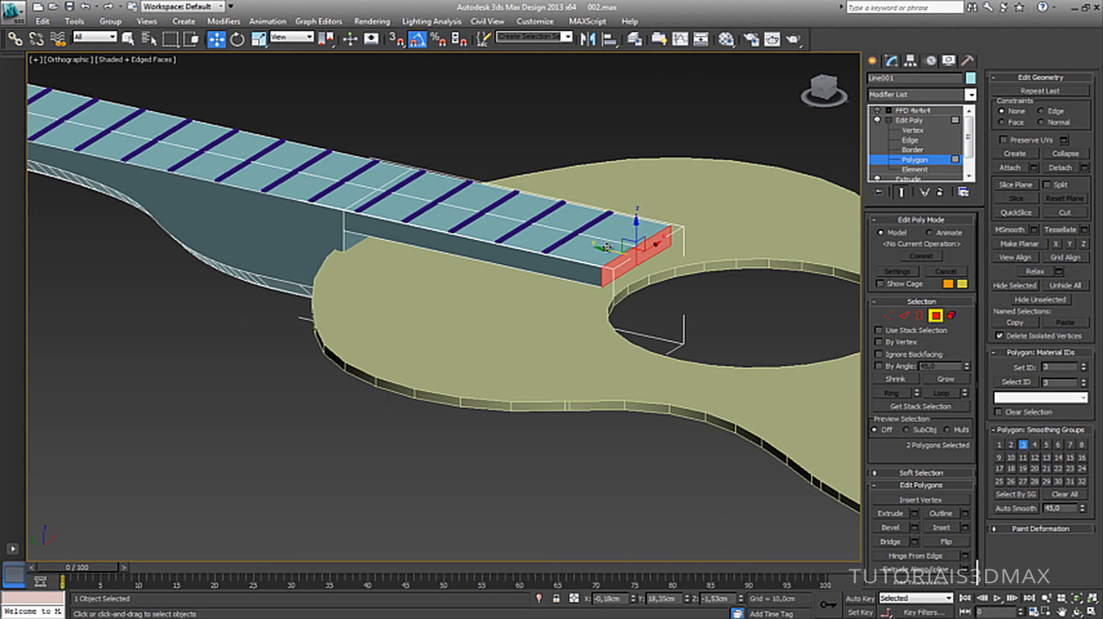
{"action": "left_click_drag", "start_coordinate": [606, 251], "coordinate": [616, 251]}
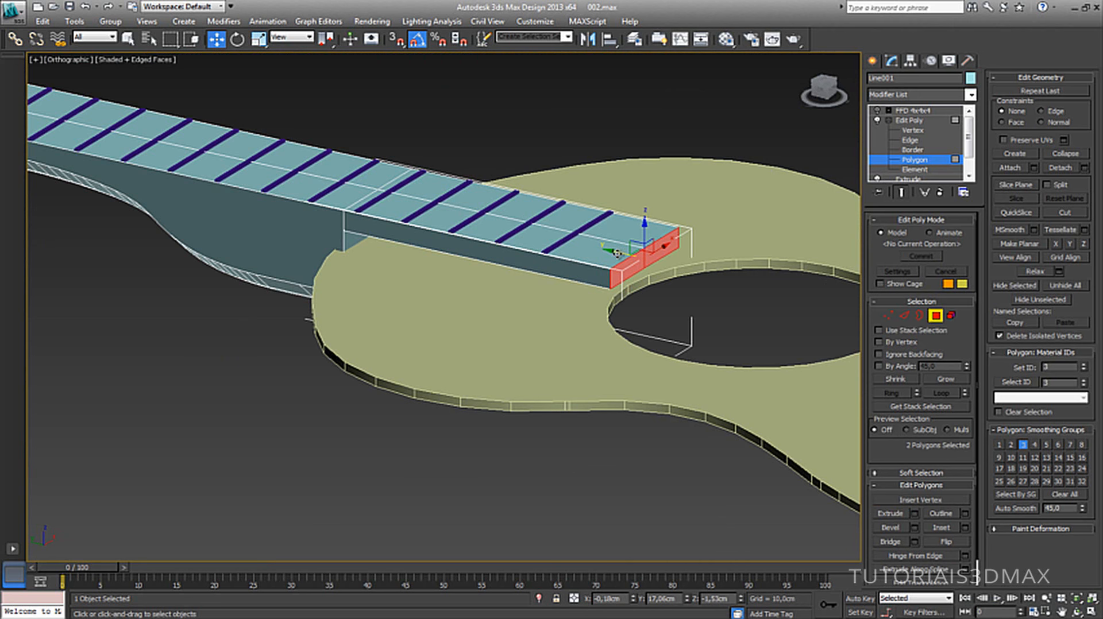
{"action": "left_click_drag", "start_coordinate": [616, 253], "coordinate": [569, 208]}
{"action": "left_click", "coordinate": [890, 513]}
In a wireframe top view, move the fingerboard end's middle vertices back along Y onto the sound hole's outline.
{"action": "key", "text": "t"}
{"action": "middle_click_drag", "start_coordinate": [458, 276], "coordinate": [479, 290]}
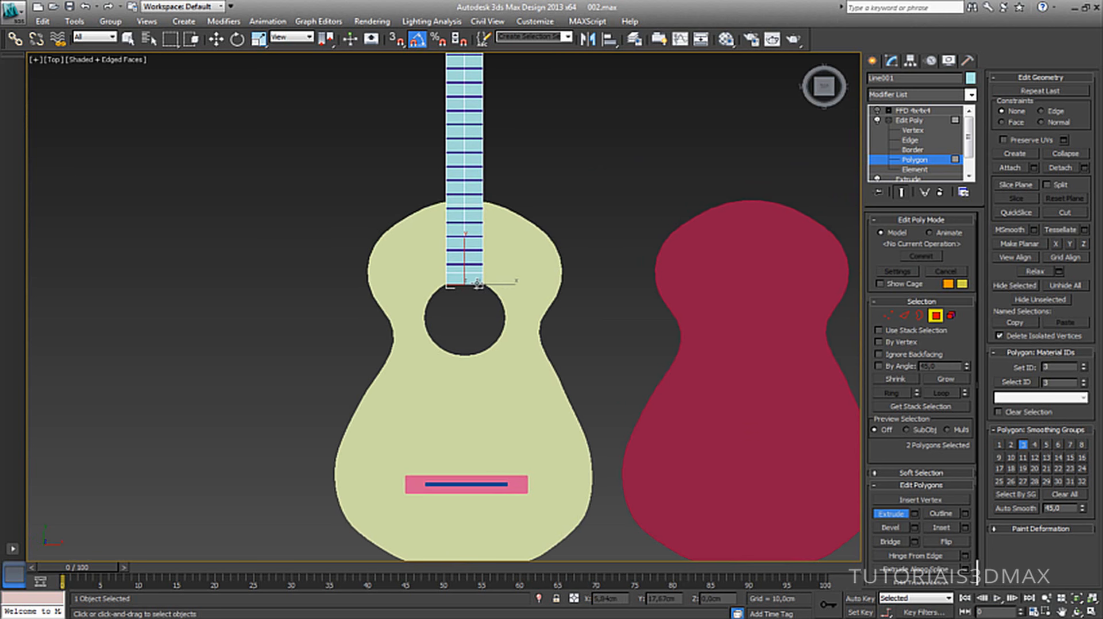
{"action": "scroll", "coordinate": [479, 290], "scroll_direction": "up", "scroll_amount": 3}
{"action": "middle_click_drag", "start_coordinate": [482, 368], "coordinate": [490, 431]}
{"action": "scroll", "coordinate": [493, 347], "scroll_direction": "up", "scroll_amount": 3}
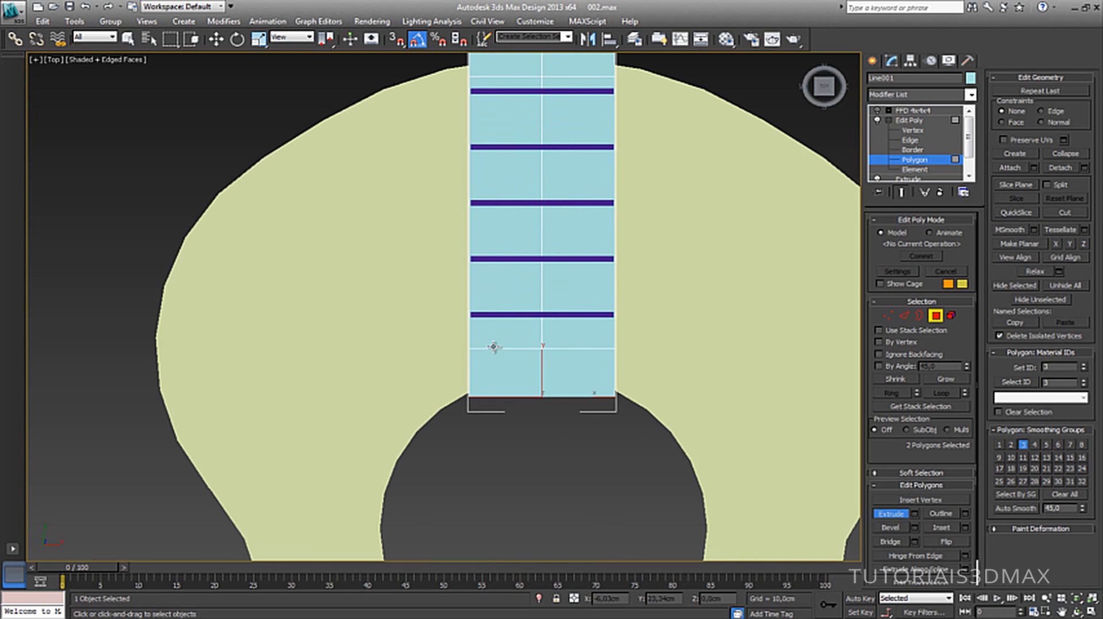
{"action": "key", "text": "F3"}
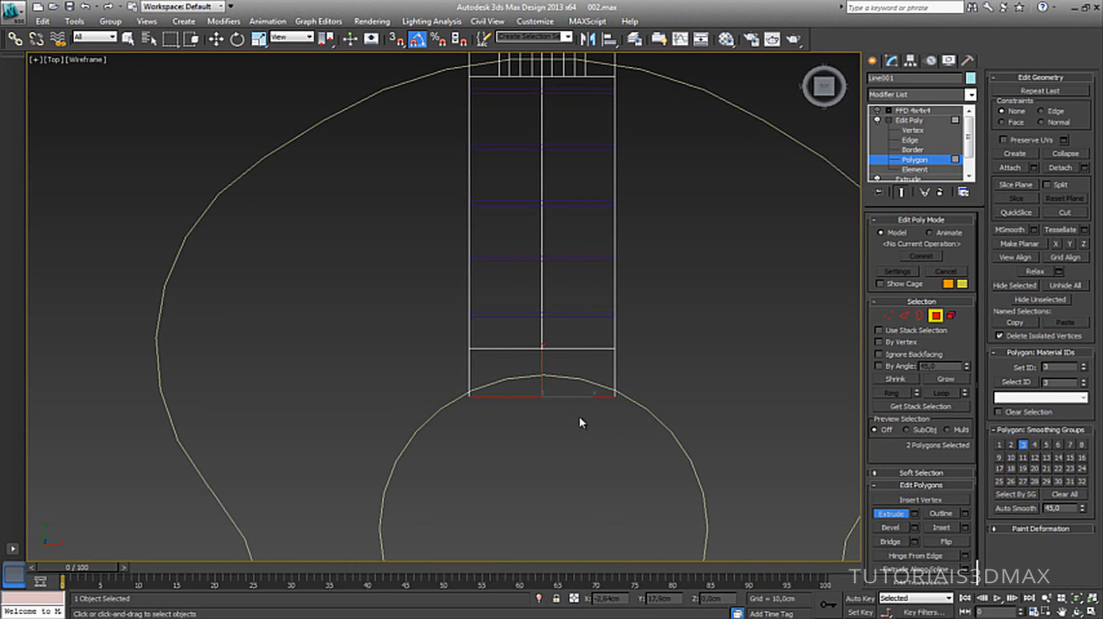
{"action": "left_click", "coordinate": [888, 315]}
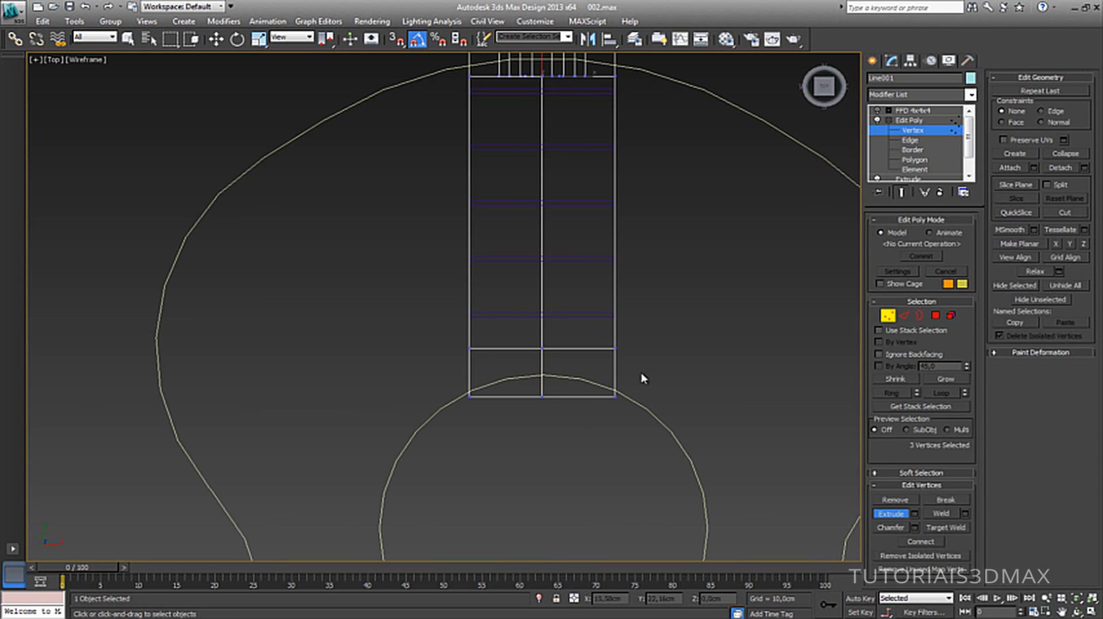
{"action": "left_click", "coordinate": [542, 392]}
{"action": "key", "text": "w"}
{"action": "left_click_drag", "start_coordinate": [542, 382], "coordinate": [540, 356]}
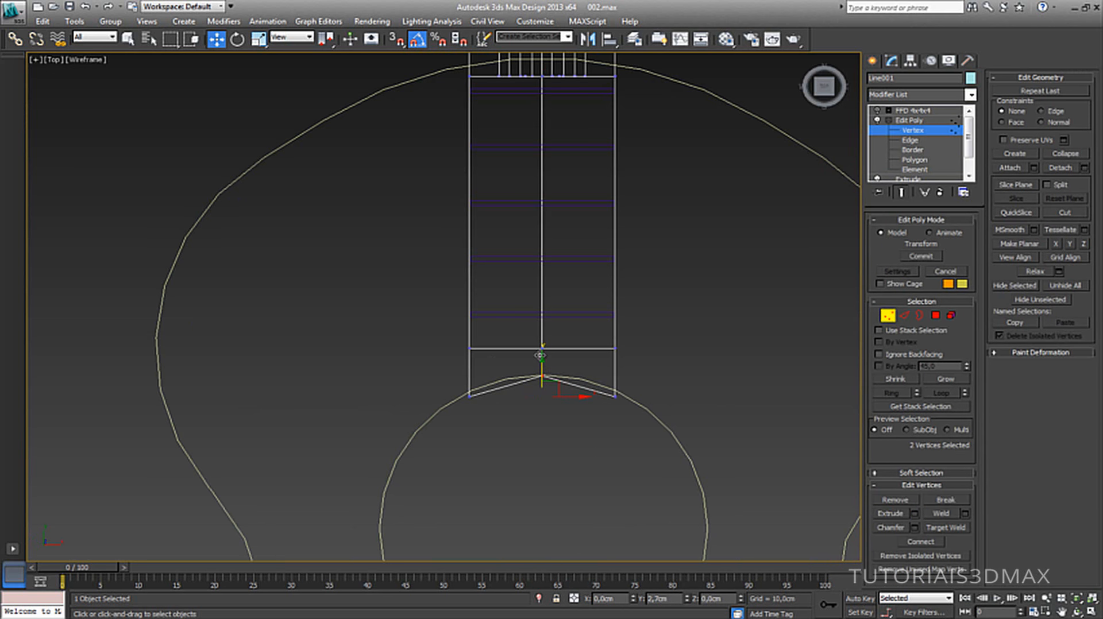
Move the fingerboard end's corner vertices along Y onto the sound hole's outline and fine-tune the middle ones to about Y 19,77 cm.
{"action": "left_click", "coordinate": [614, 396]}
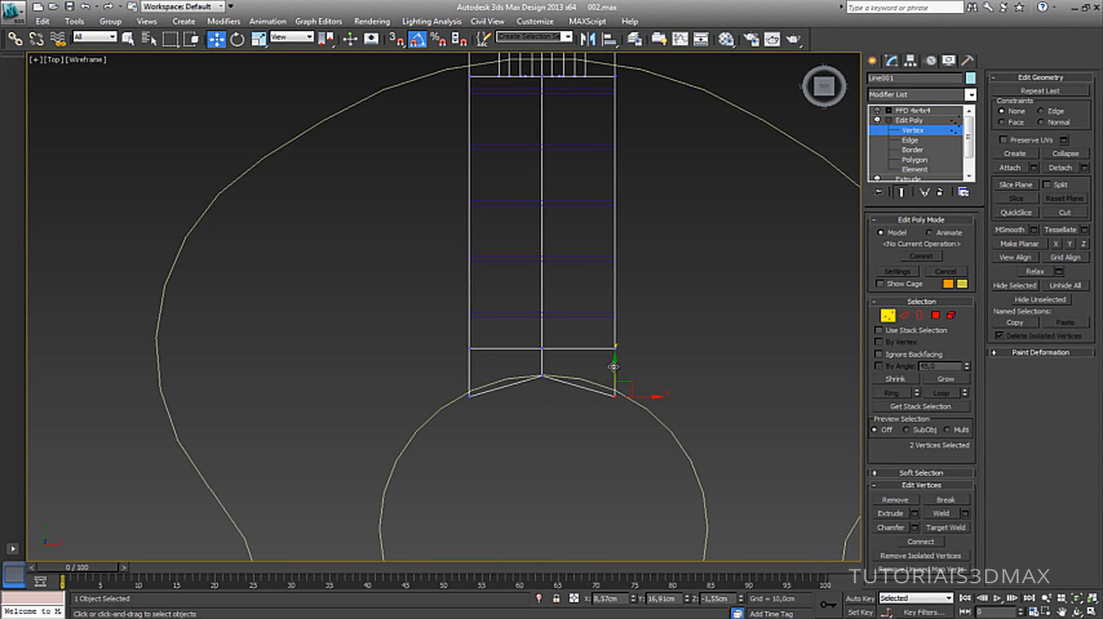
{"action": "left_click_drag", "start_coordinate": [610, 374], "coordinate": [610, 368]}
{"action": "left_click_drag", "start_coordinate": [477, 409], "coordinate": [470, 363]}
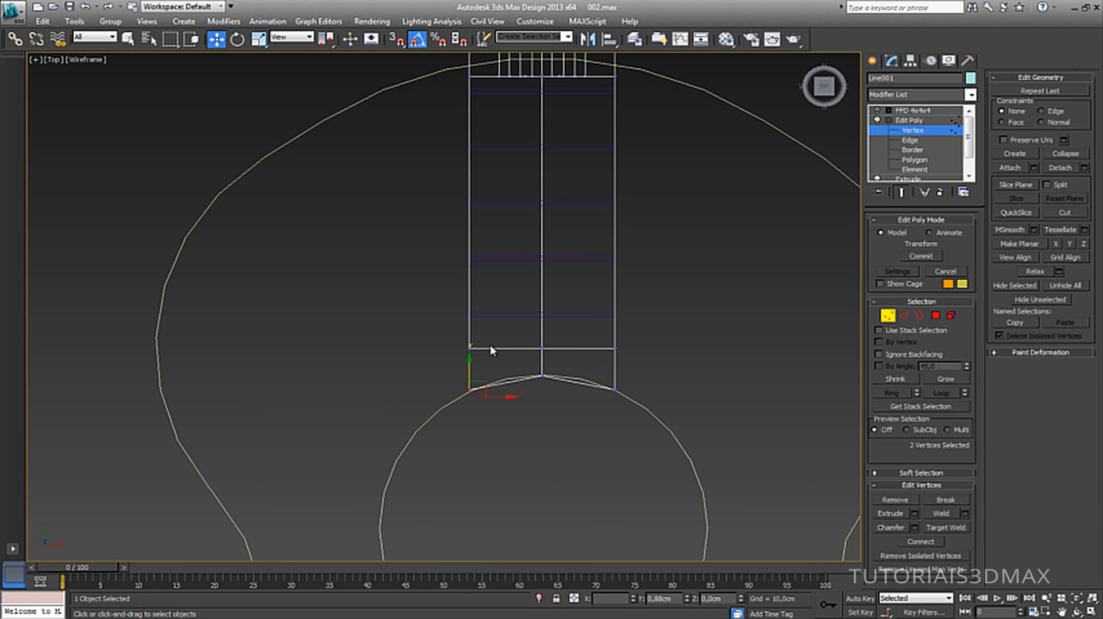
{"action": "left_click_drag", "start_coordinate": [554, 400], "coordinate": [541, 348]}
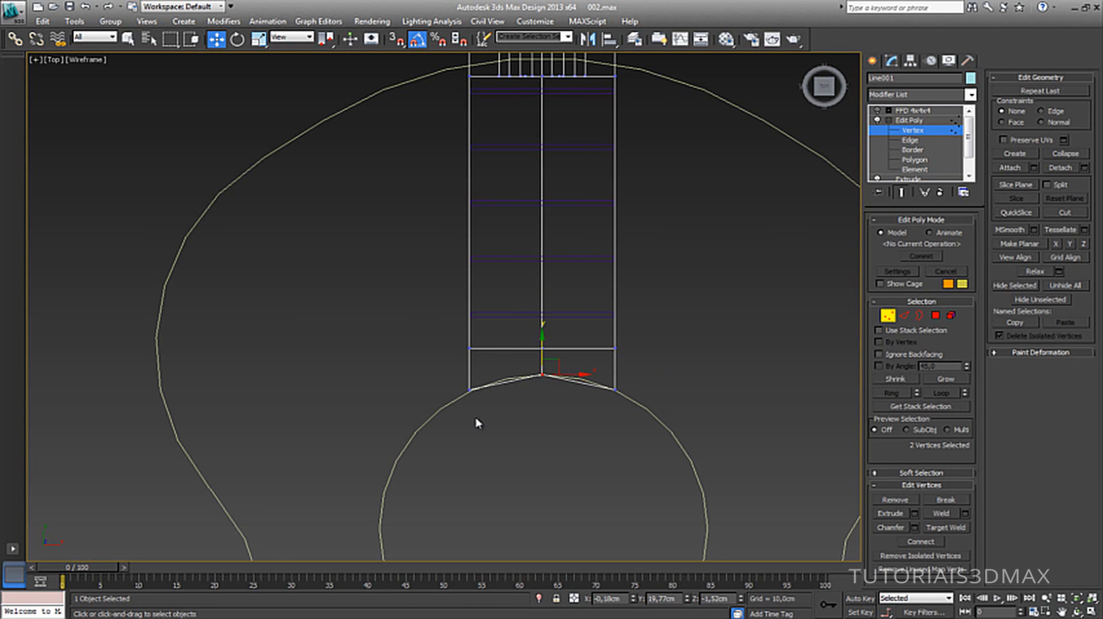
Switch the neck's FFD 4x4x4 modifier back on, make it the active modifier, and return the view to shaded display.
{"action": "left_click", "coordinate": [888, 316]}
{"action": "left_click", "coordinate": [909, 130]}
{"action": "left_click", "coordinate": [877, 120]}
{"action": "left_click", "coordinate": [914, 112]}
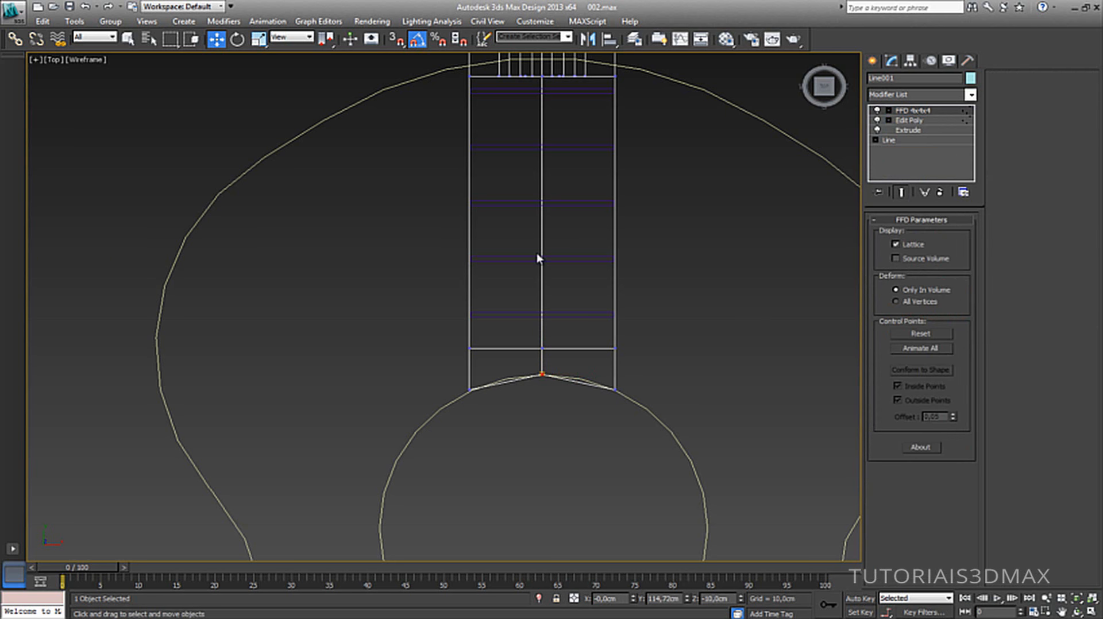
{"action": "key", "text": "F3"}
{"action": "scroll", "coordinate": [522, 286], "scroll_direction": "down", "scroll_amount": 5}
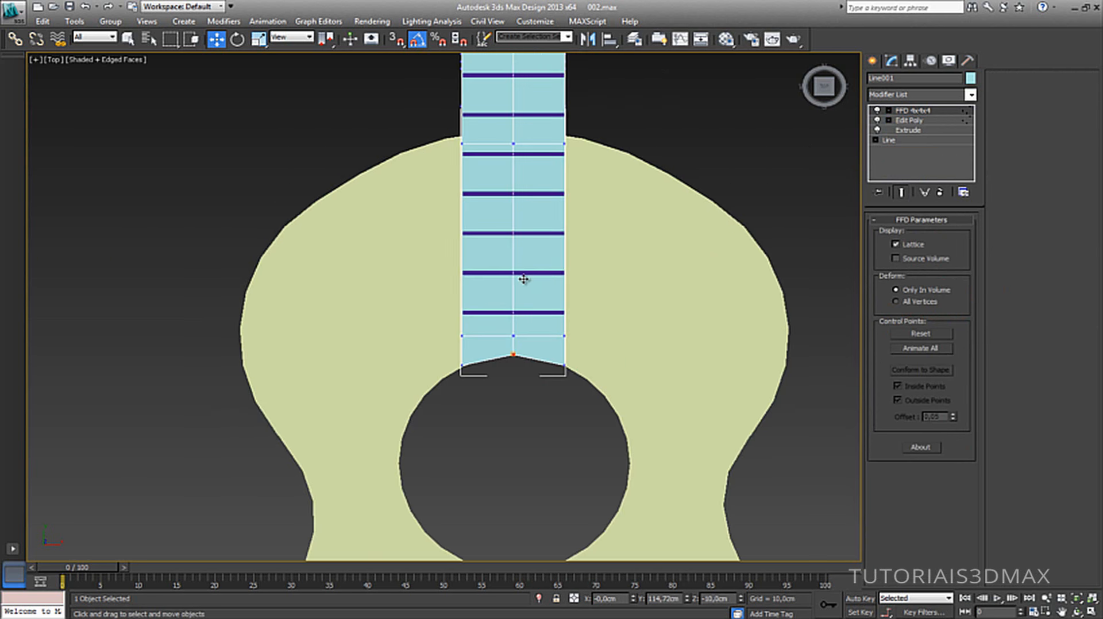
{"action": "middle_click_drag", "start_coordinate": [490, 300], "coordinate": [429, 434], "text": "alt"}
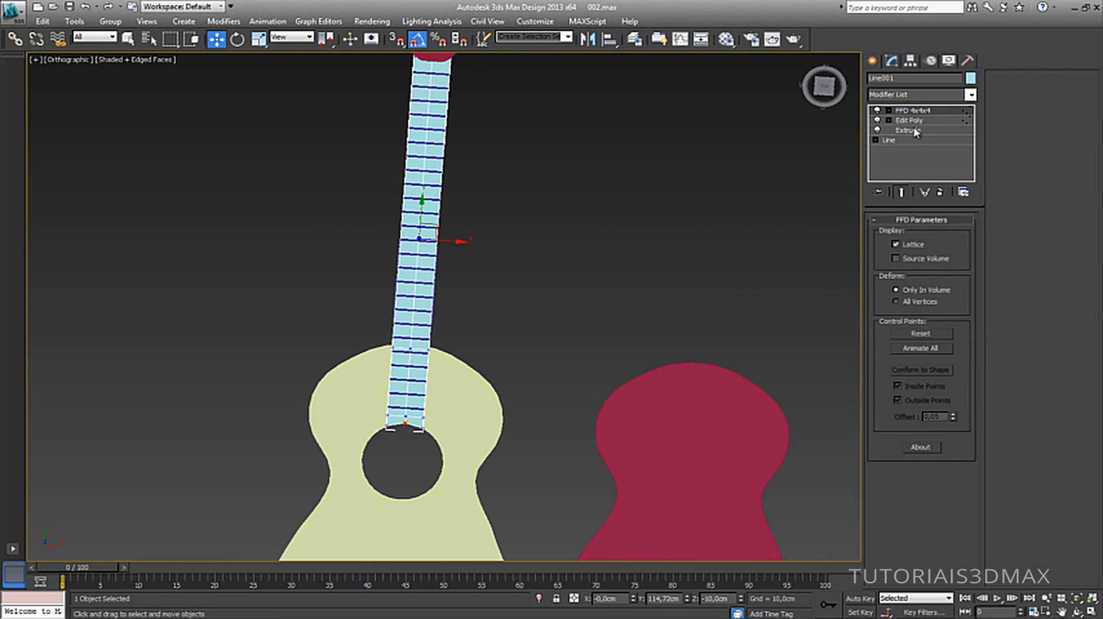
{"action": "middle_click_drag", "start_coordinate": [420, 420], "coordinate": [441, 364]}
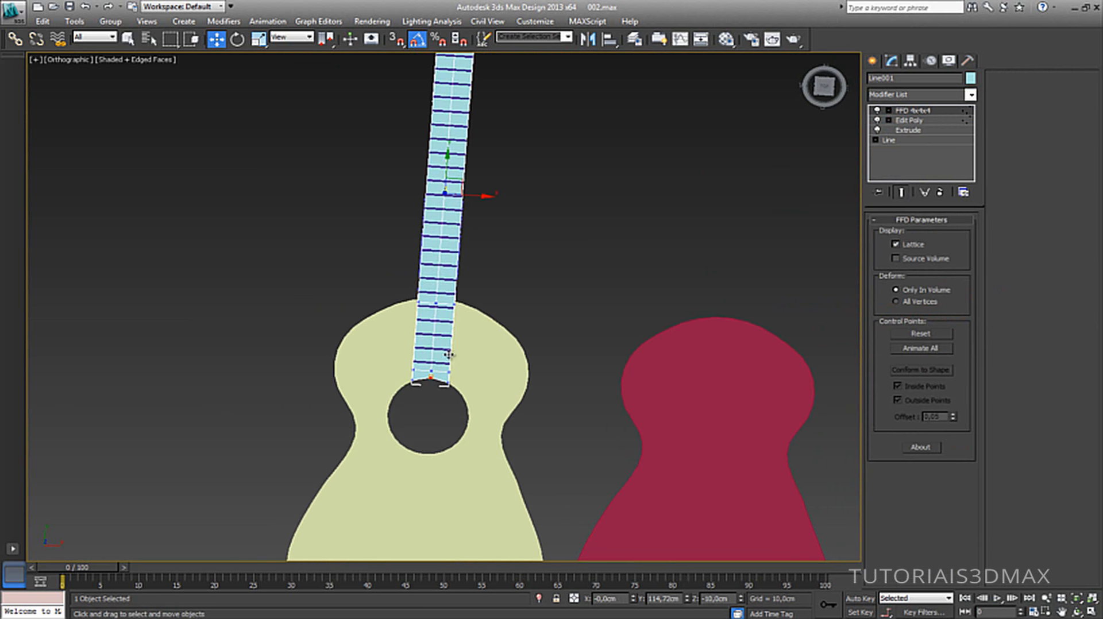
{"action": "scroll", "coordinate": [413, 461], "scroll_direction": "up", "scroll_amount": 3}
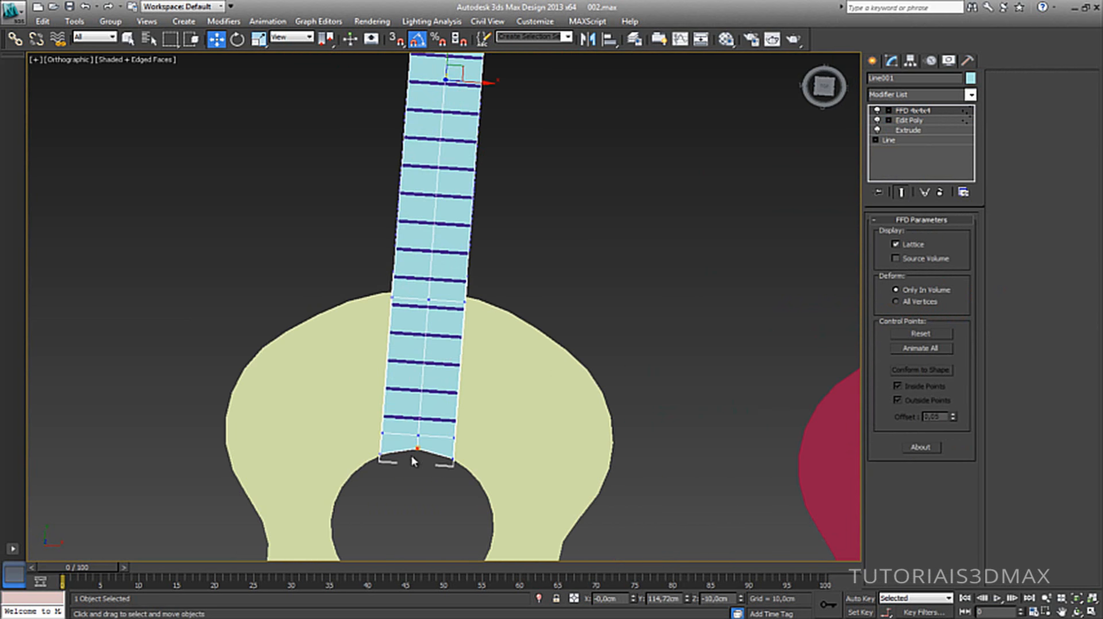
Leave the Edit Poly modifier's Vertex level and delete the FFD 4x4x4 modifier from the neck.
{"action": "left_click", "coordinate": [917, 122]}
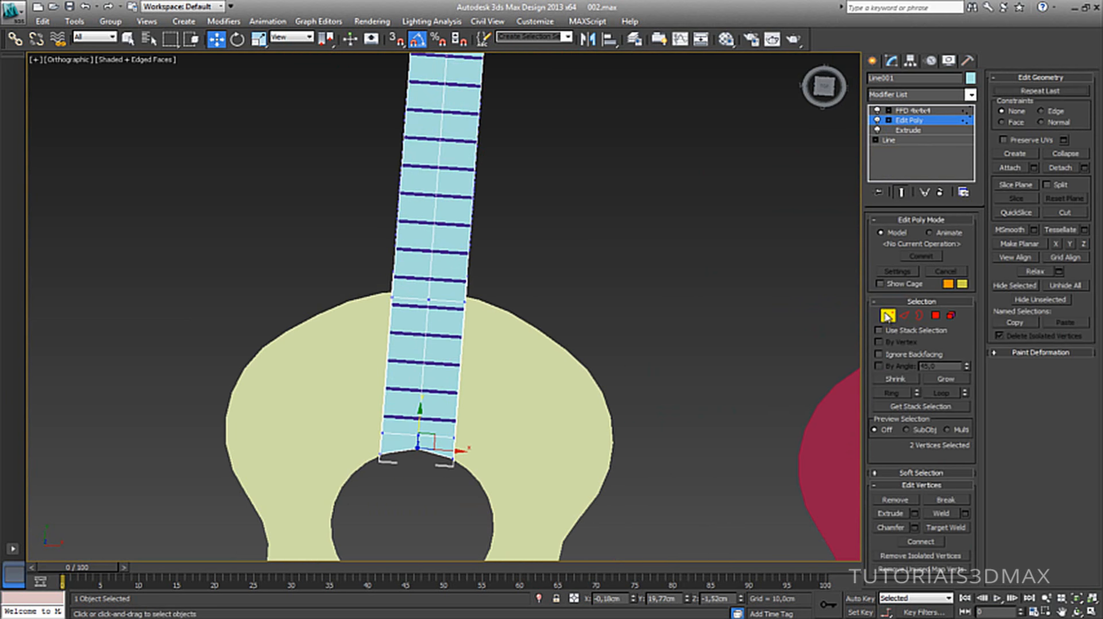
{"action": "left_click", "coordinate": [886, 316]}
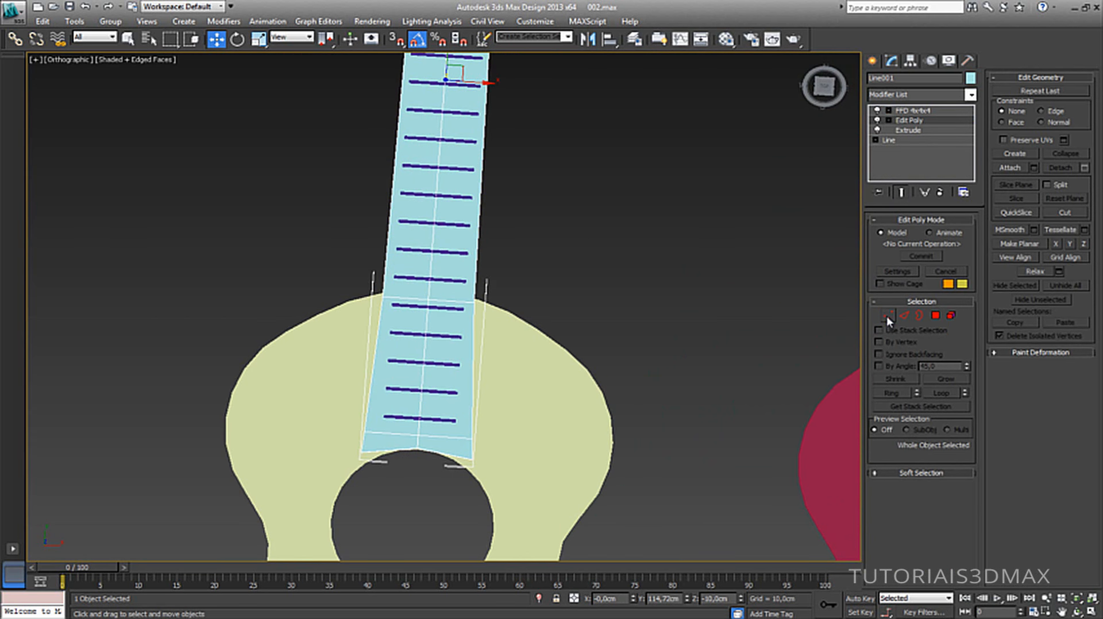
{"action": "left_click", "coordinate": [930, 111]}
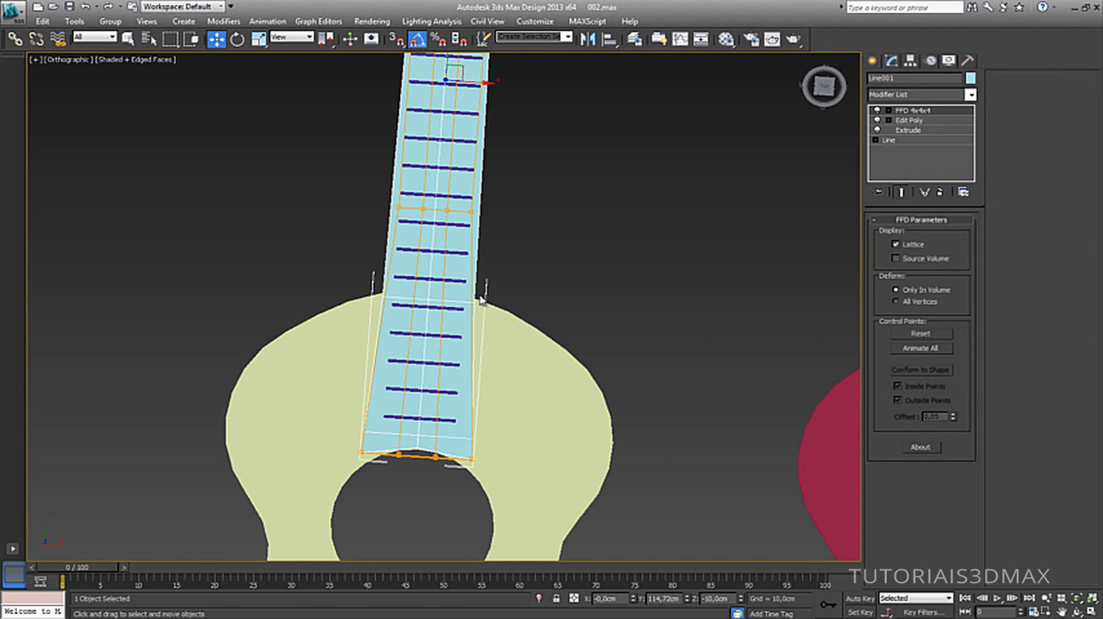
{"action": "middle_click_drag", "start_coordinate": [481, 299], "coordinate": [504, 251], "text": "alt"}
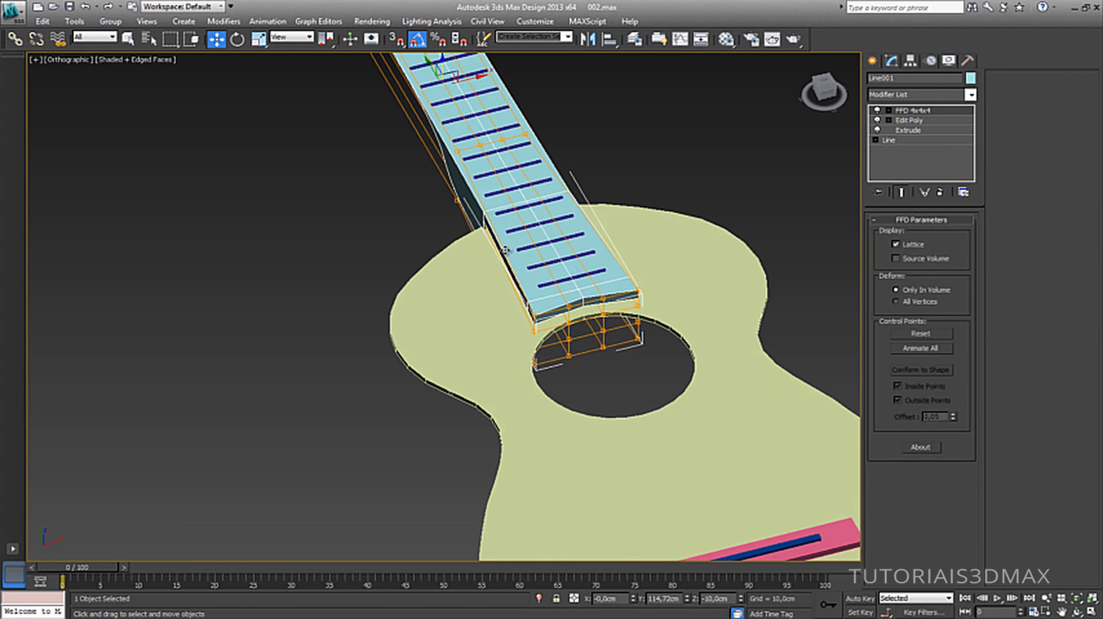
{"action": "middle_click_drag", "start_coordinate": [510, 289], "coordinate": [498, 347], "text": "alt"}
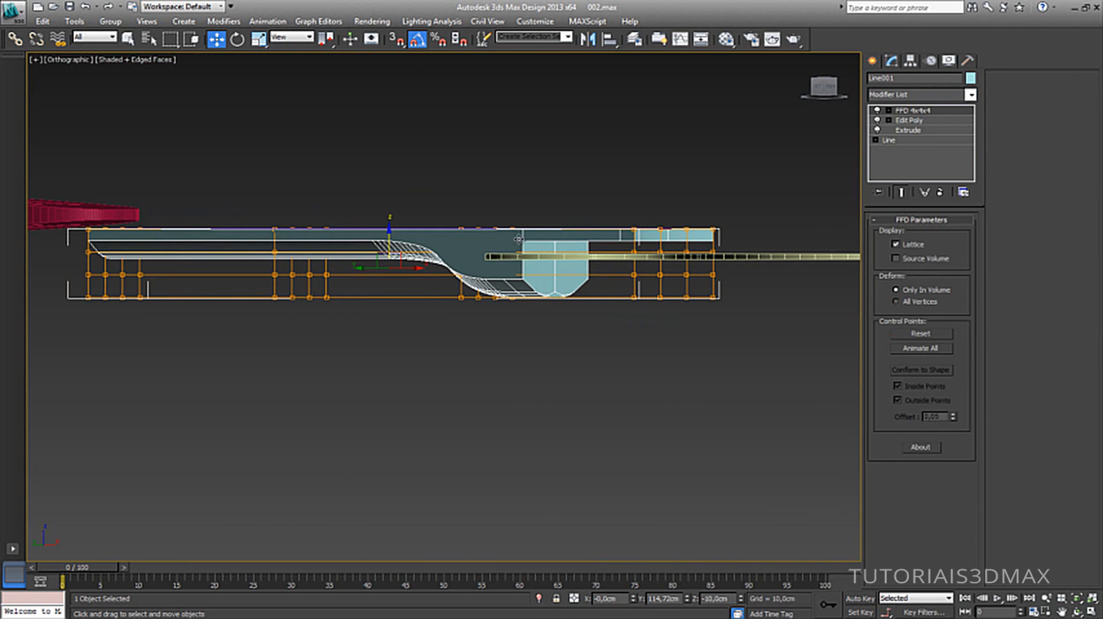
{"action": "middle_click_drag", "start_coordinate": [518, 239], "coordinate": [545, 172], "text": "alt"}
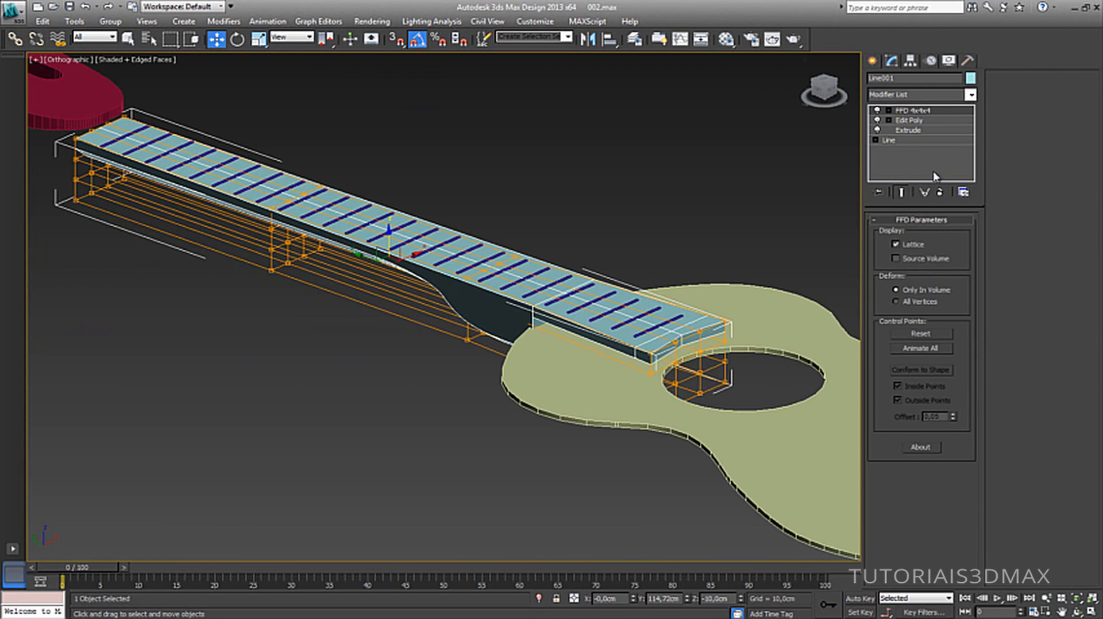
{"action": "left_click", "coordinate": [940, 191]}
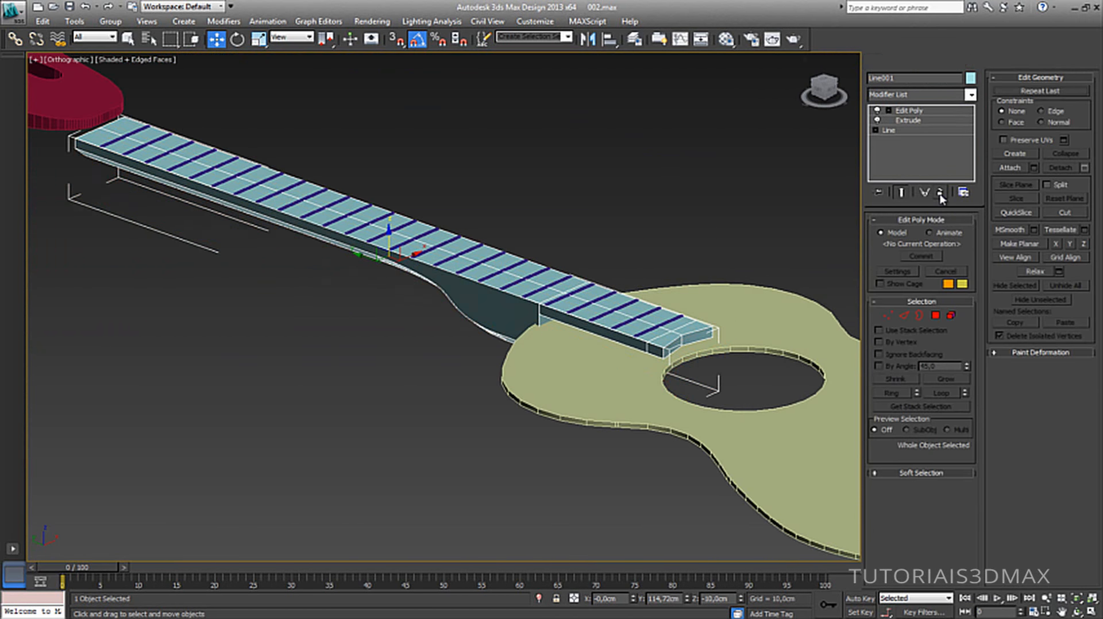
Raise the soundboard to about Z -2,45 cm against the fingerboard extension and nudge it along Y to about -0,25 cm.
{"action": "middle_click_drag", "start_coordinate": [658, 244], "coordinate": [490, 383], "text": "alt"}
{"action": "key", "text": "t"}
{"action": "middle_click_drag", "start_coordinate": [462, 301], "coordinate": [615, 238], "text": "alt"}
{"action": "left_click", "coordinate": [656, 220]}
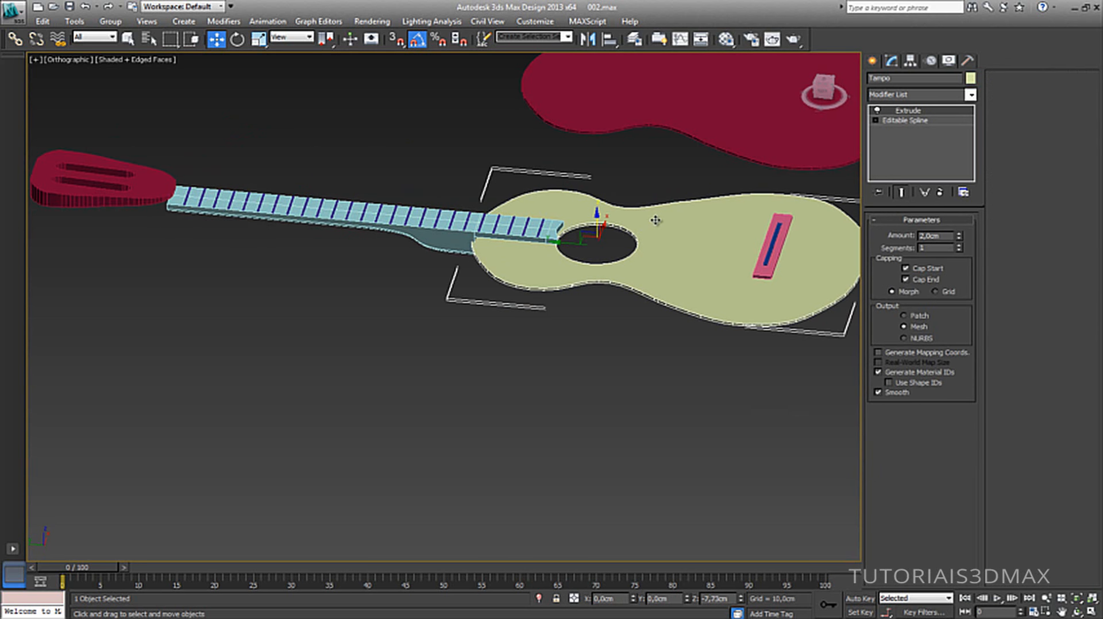
{"action": "middle_click_drag", "start_coordinate": [599, 219], "coordinate": [481, 370], "text": "alt"}
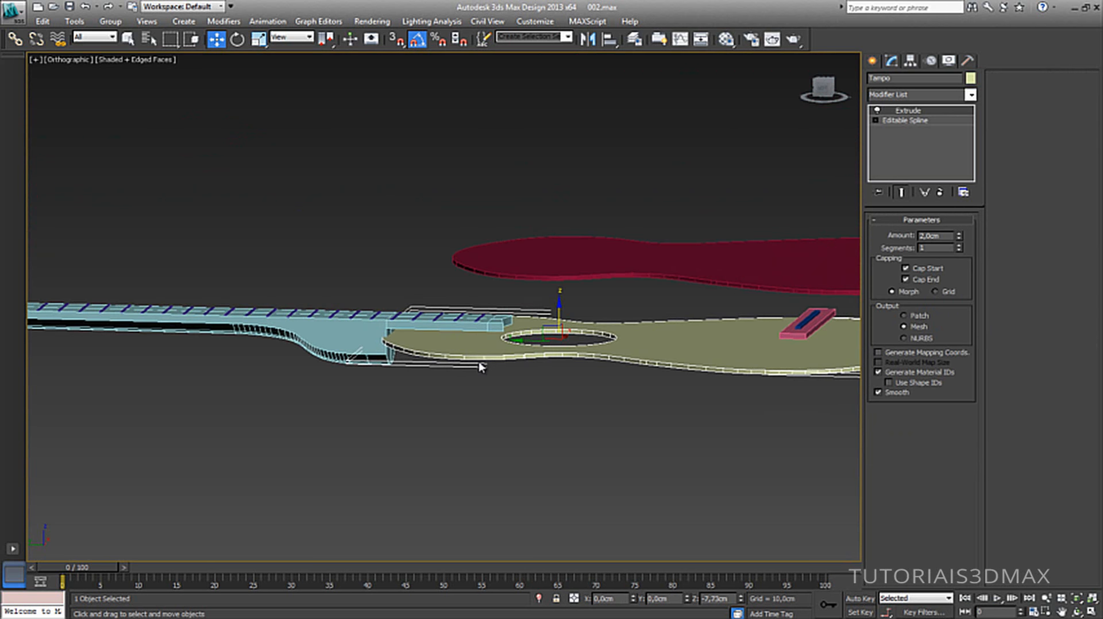
{"action": "scroll", "coordinate": [520, 321], "scroll_direction": "up", "scroll_amount": 3}
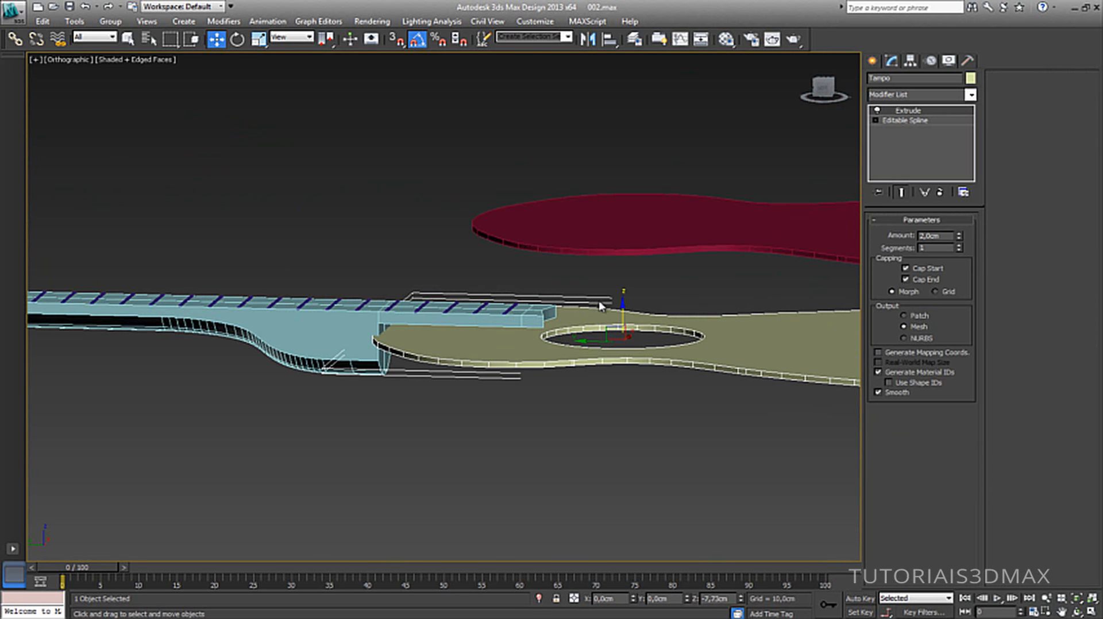
{"action": "left_click_drag", "start_coordinate": [624, 309], "coordinate": [646, 289]}
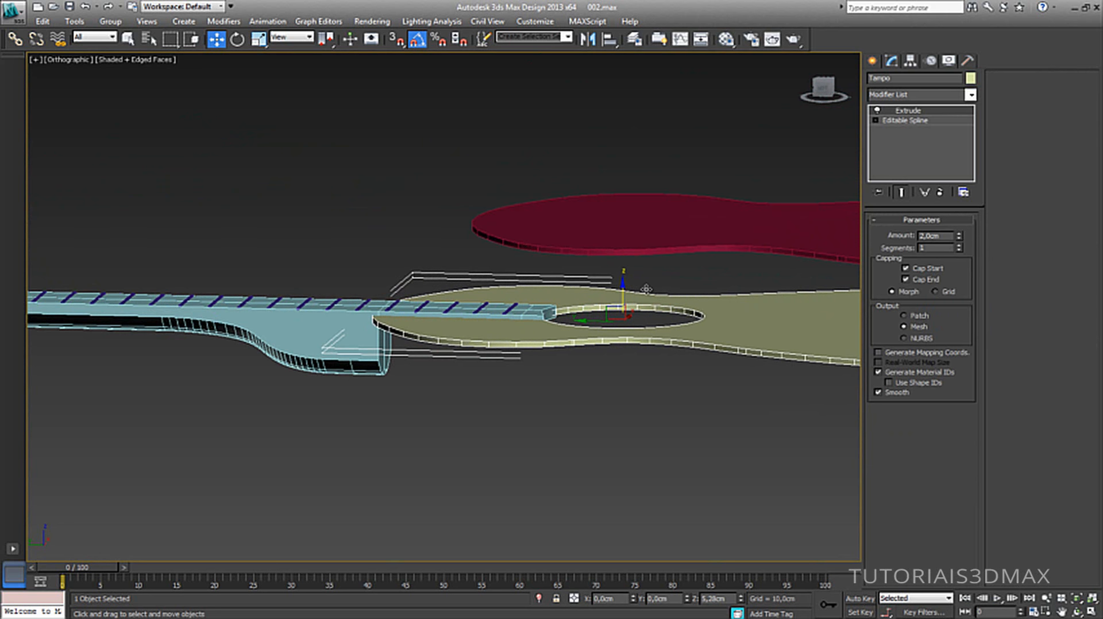
{"action": "middle_click_drag", "start_coordinate": [569, 299], "coordinate": [485, 345], "text": "alt"}
{"action": "middle_click_drag", "start_coordinate": [604, 232], "coordinate": [567, 369]}
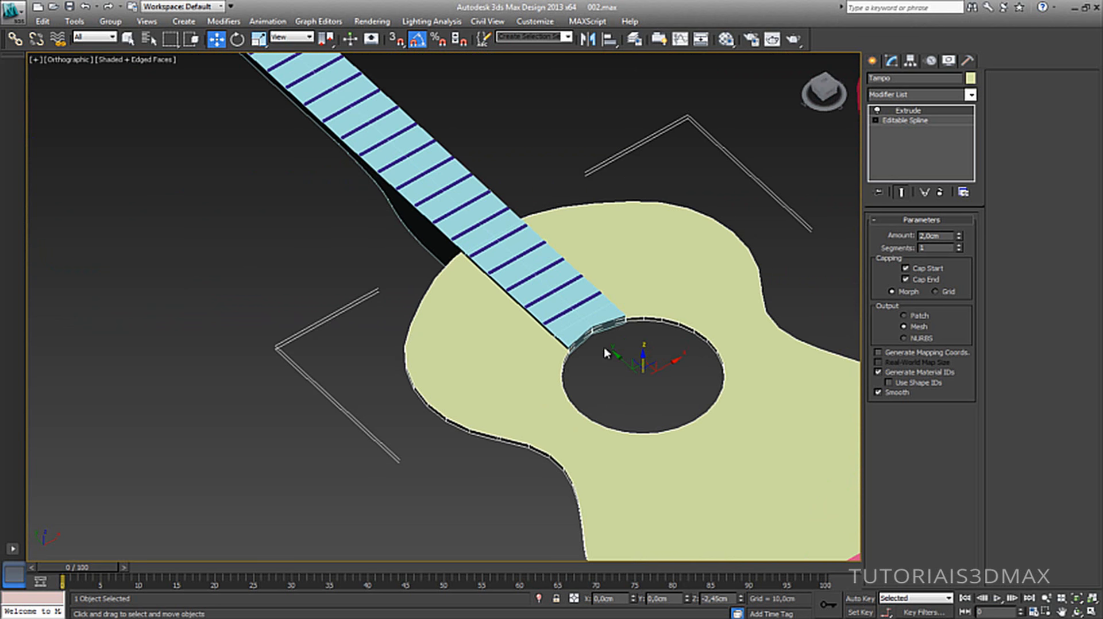
{"action": "left_click_drag", "start_coordinate": [619, 362], "coordinate": [614, 366]}
{"action": "scroll", "coordinate": [592, 333], "scroll_direction": "down", "scroll_amount": 3}
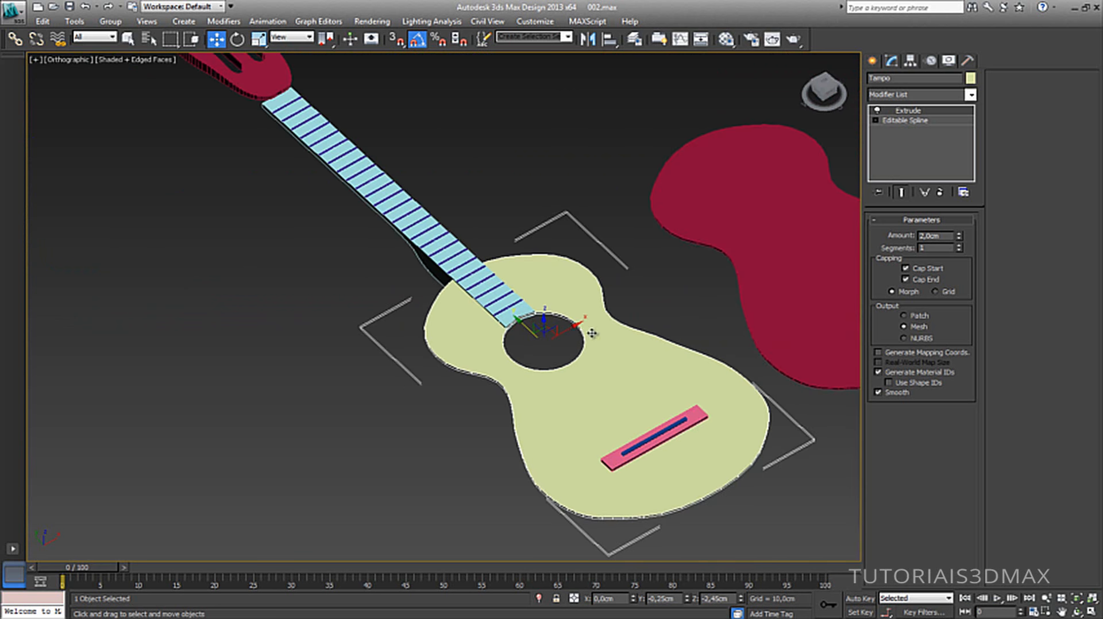
Copy the fret nearest the headstock along Y to the neck's end, at about Y 206,0 cm.
{"action": "middle_click_drag", "start_coordinate": [592, 334], "coordinate": [464, 281], "text": "alt"}
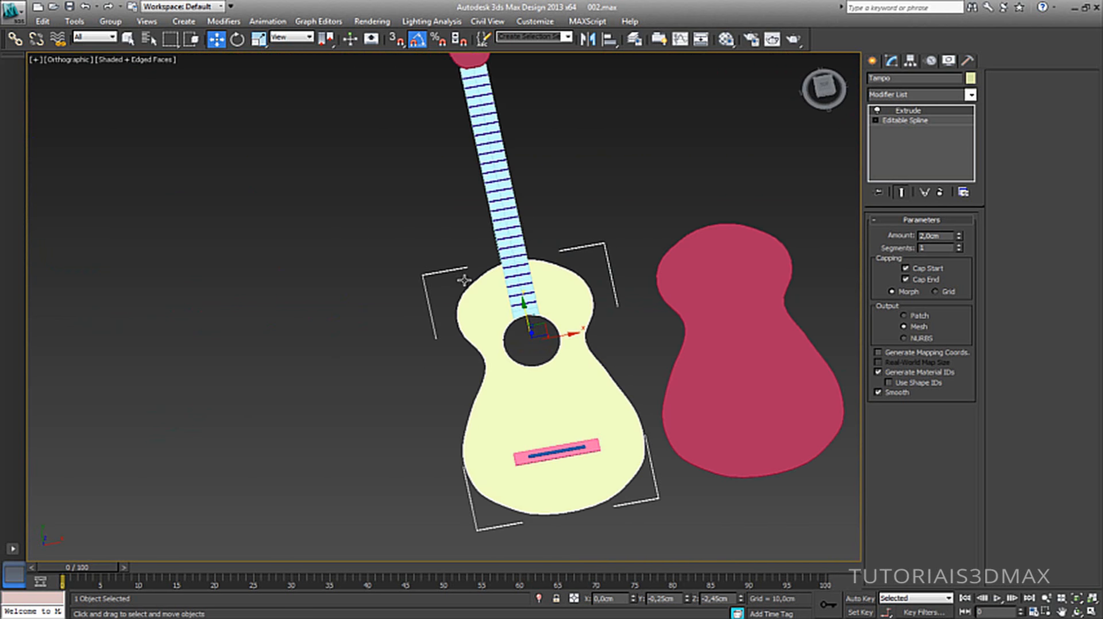
{"action": "key", "text": "t"}
{"action": "middle_click_drag", "start_coordinate": [518, 160], "coordinate": [510, 408]}
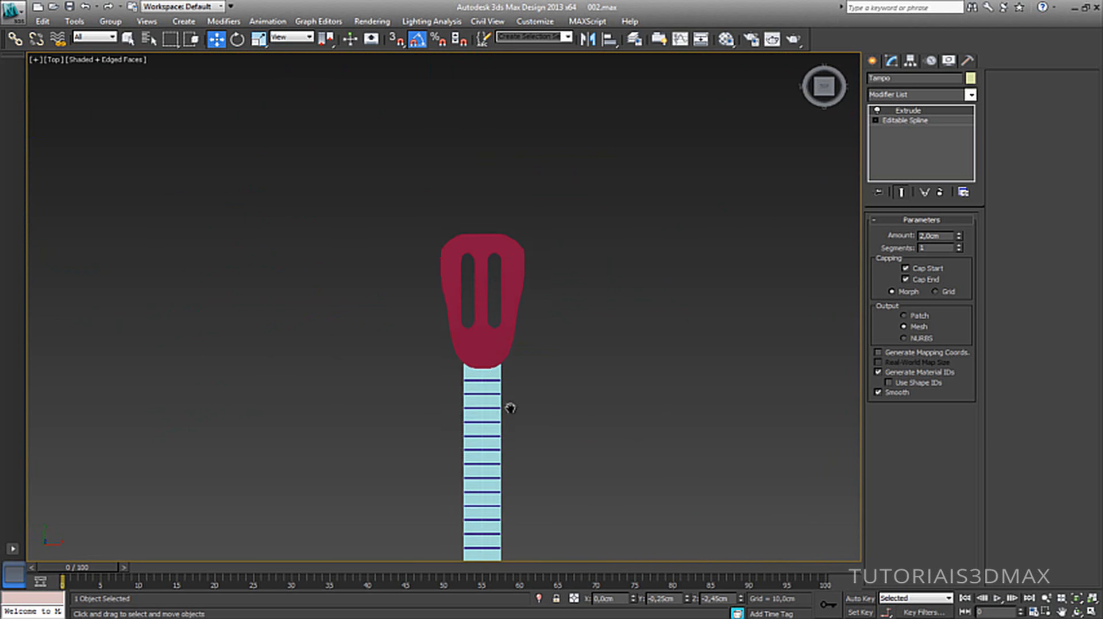
{"action": "scroll", "coordinate": [510, 402], "scroll_direction": "up", "scroll_amount": 4}
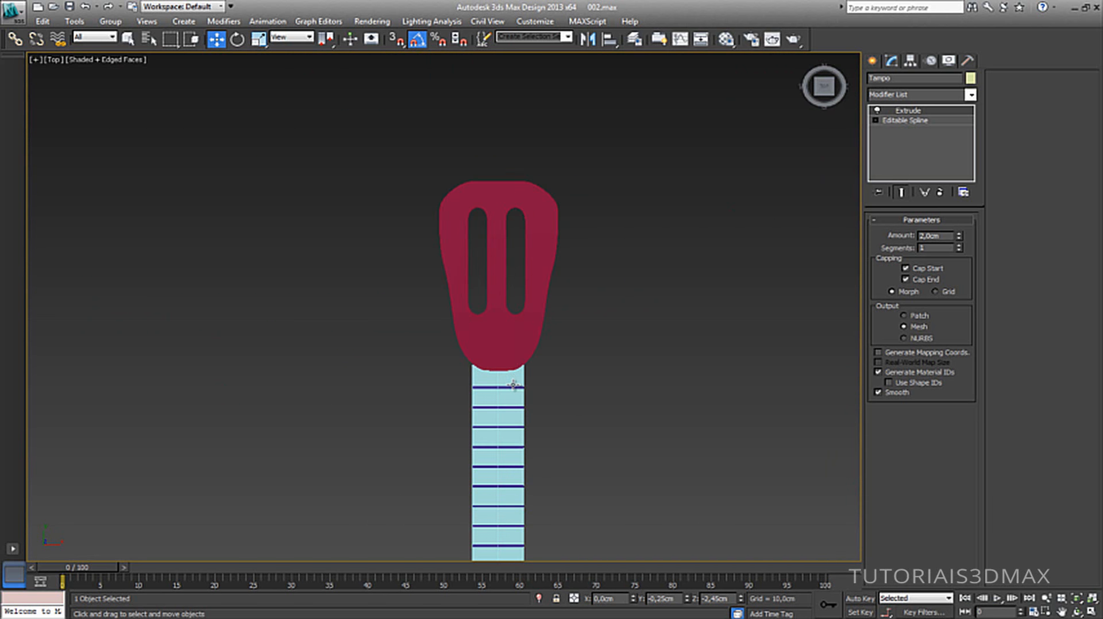
{"action": "scroll", "coordinate": [511, 390], "scroll_direction": "up", "scroll_amount": 5}
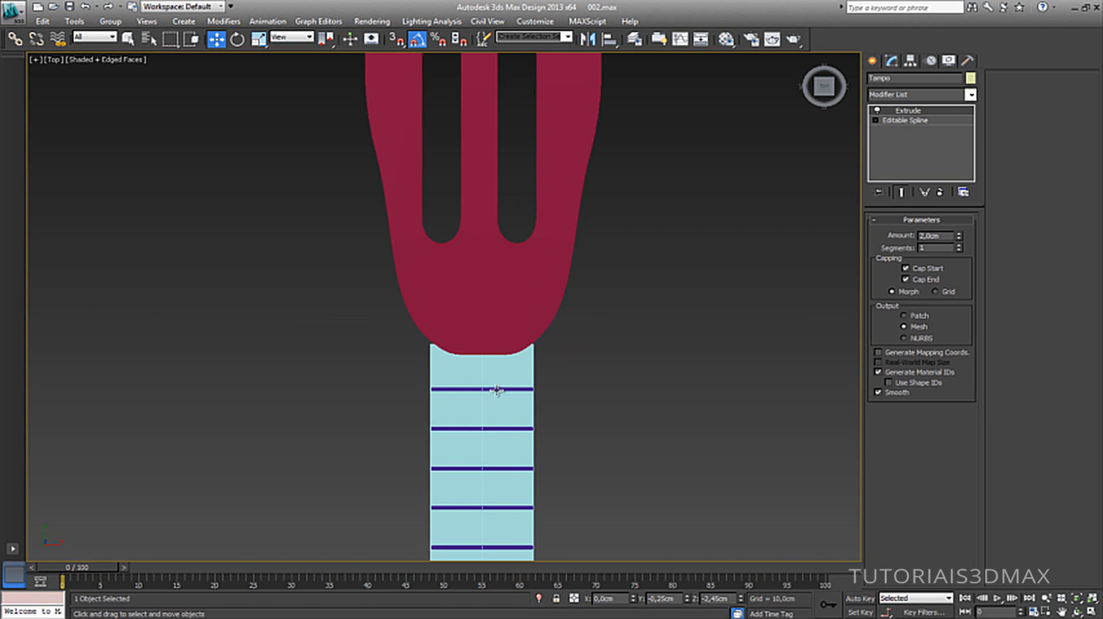
{"action": "left_click", "coordinate": [497, 391]}
{"action": "left_click_drag", "start_coordinate": [503, 371], "coordinate": [508, 334], "text": "shift"}
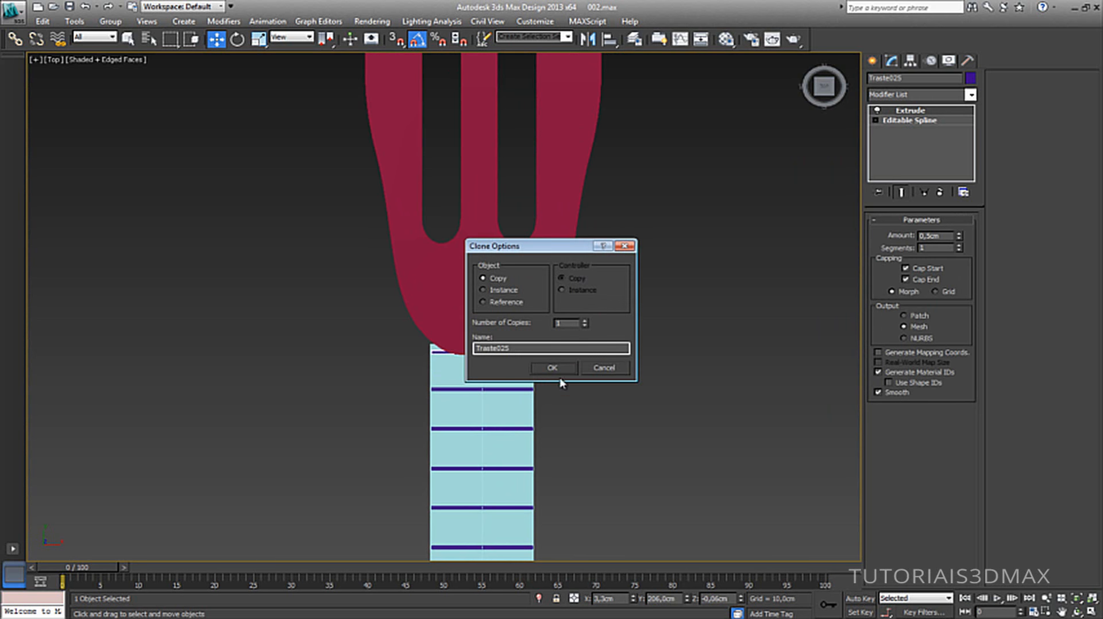
{"action": "left_click", "coordinate": [561, 370]}
Scale the copied fret taller along Z and thicker along Y to form the nut.
{"action": "middle_click_drag", "start_coordinate": [561, 369], "coordinate": [516, 286], "text": "alt"}
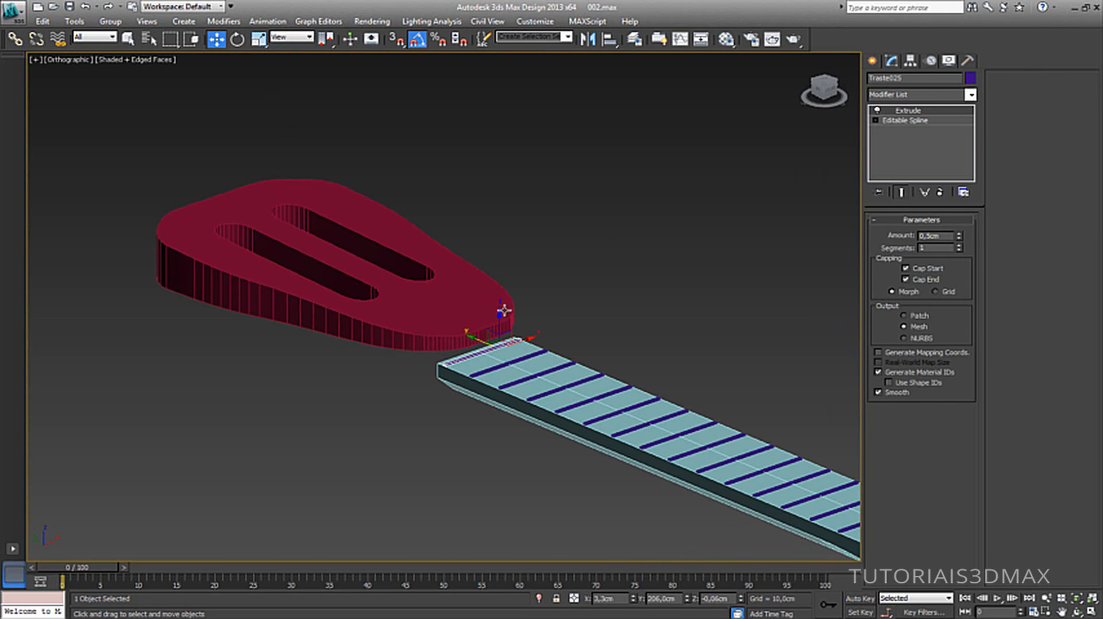
{"action": "key", "text": "r"}
{"action": "left_click_drag", "start_coordinate": [502, 312], "coordinate": [490, 236]}
{"action": "left_click_drag", "start_coordinate": [533, 363], "coordinate": [557, 369]}
{"action": "key", "text": "w"}
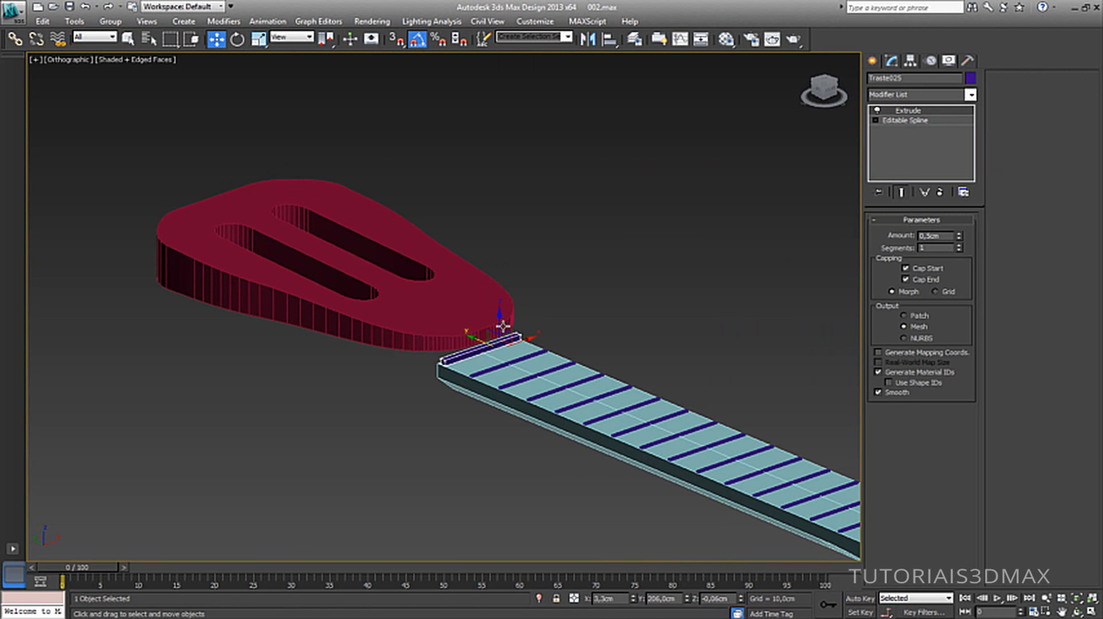
Lower the headstock to about Z -5,3 cm and shift it along Y to about 244,97 cm, against the neck's end.
{"action": "left_click", "coordinate": [455, 310]}
{"action": "left_click_drag", "start_coordinate": [301, 267], "coordinate": [298, 295]}
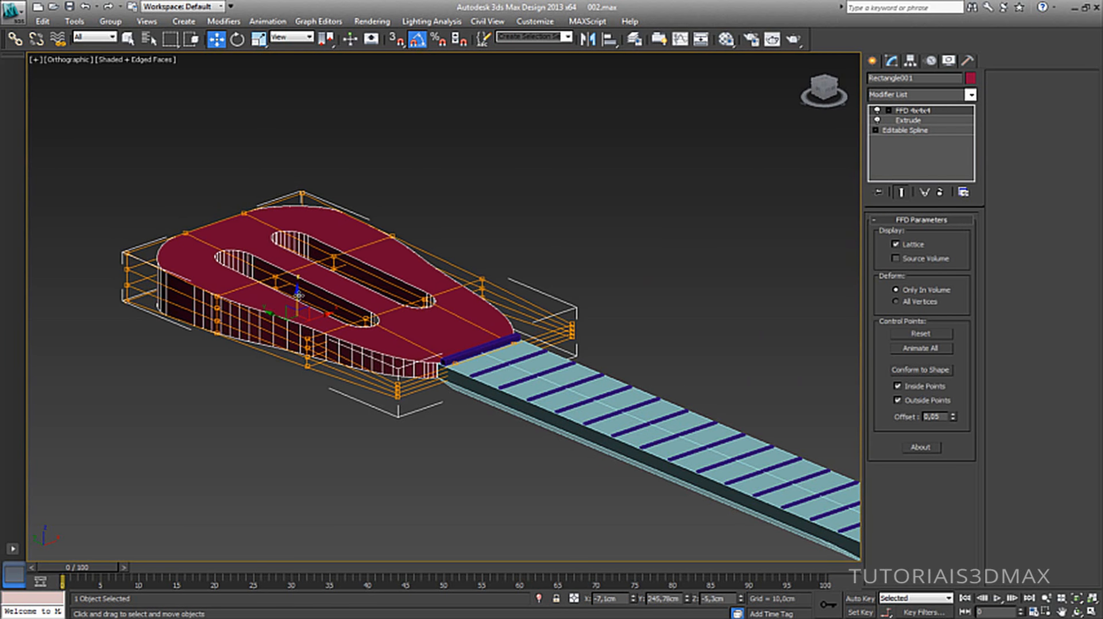
{"action": "mouse_move", "coordinate": [378, 322]}
{"action": "middle_mouse_down", "text": "alt"}
{"action": "mouse_move", "coordinate": [414, 288]}
{"action": "mouse_move", "coordinate": [418, 321]}
{"action": "mouse_move", "coordinate": [446, 319]}
{"action": "mouse_move", "coordinate": [363, 307]}
{"action": "middle_mouse_up", "text": "alt"}
{"action": "scroll", "coordinate": [491, 322], "scroll_direction": "up", "scroll_amount": 3}
{"action": "left_click_drag", "start_coordinate": [40, 352], "coordinate": [56, 357]}
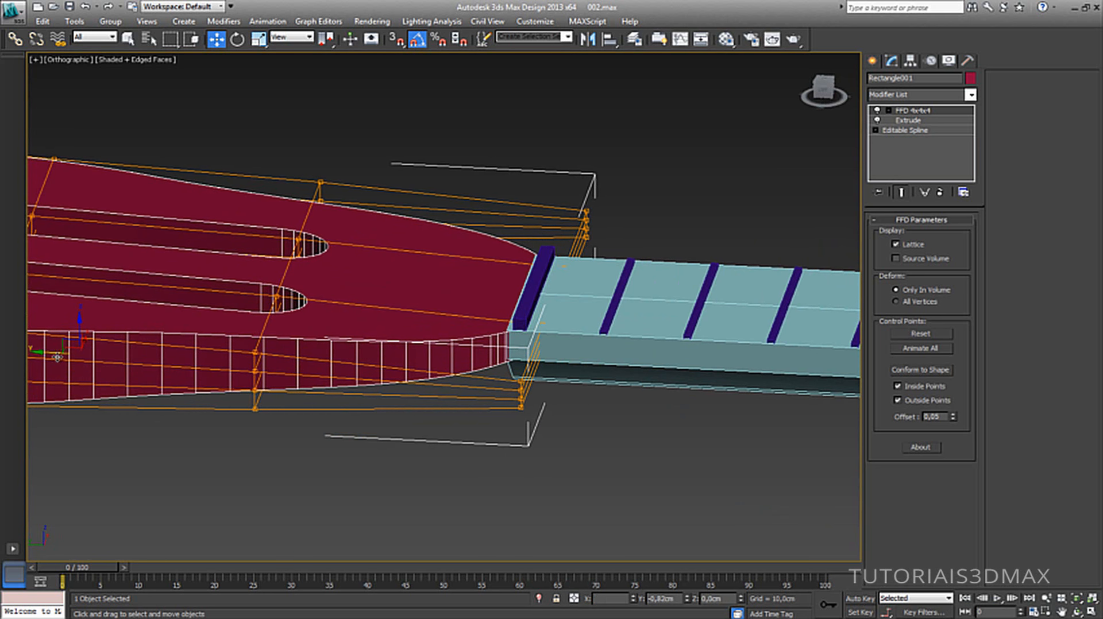
{"action": "middle_click_drag", "start_coordinate": [322, 310], "coordinate": [518, 296], "text": "alt"}
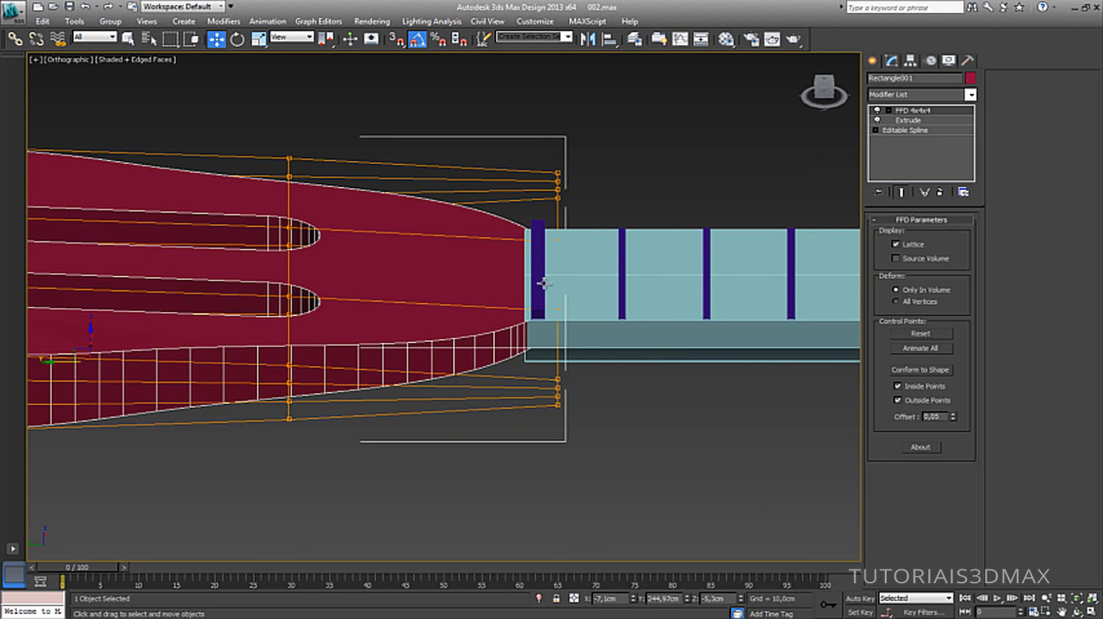
Move the nut along Y to about 206,62 cm, closer to the headstock.
{"action": "left_click", "coordinate": [540, 281]}
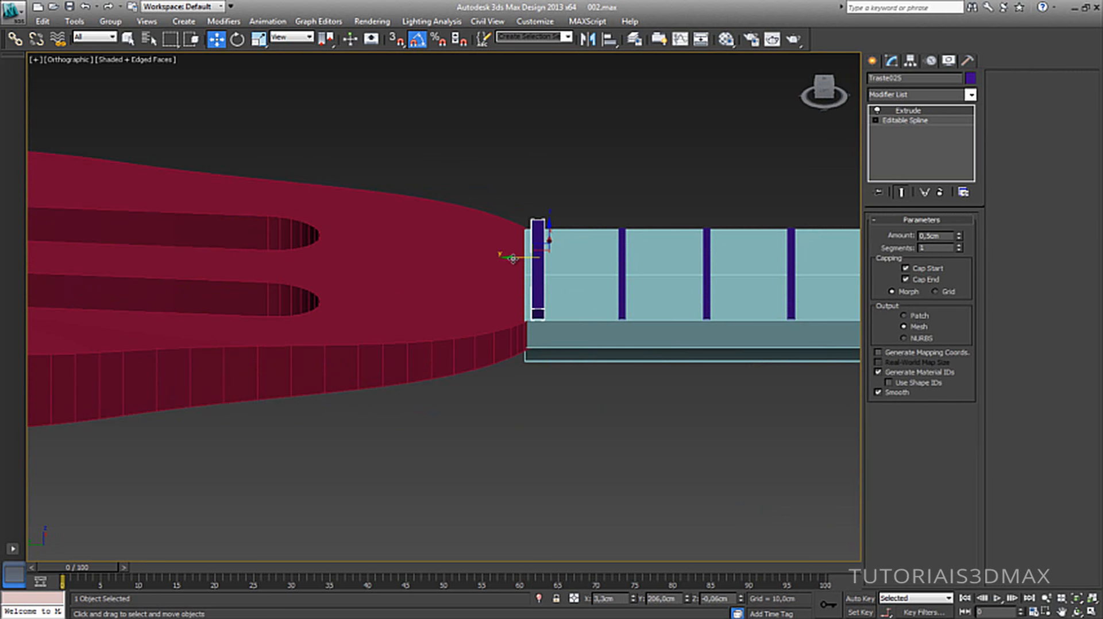
{"action": "left_click_drag", "start_coordinate": [512, 258], "coordinate": [511, 259]}
{"action": "mouse_move", "coordinate": [510, 258]}
{"action": "middle_mouse_down", "text": "alt"}
{"action": "mouse_move", "coordinate": [517, 239]}
{"action": "mouse_move", "coordinate": [517, 266]}
{"action": "middle_mouse_up", "text": "alt"}
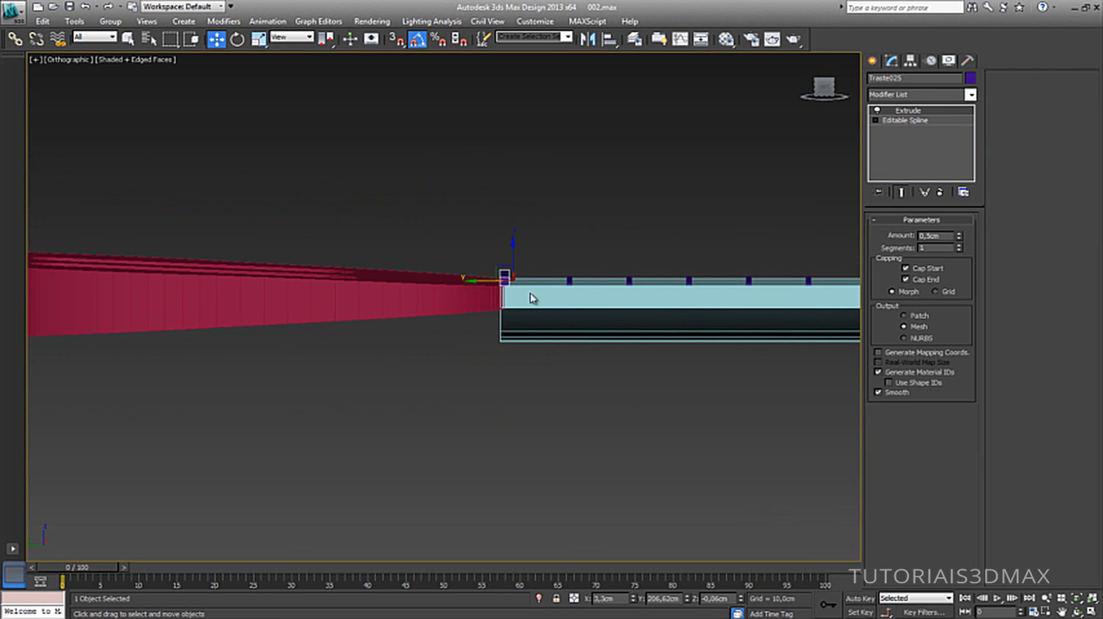
{"action": "middle_click_drag", "start_coordinate": [514, 306], "coordinate": [513, 318], "text": "alt"}
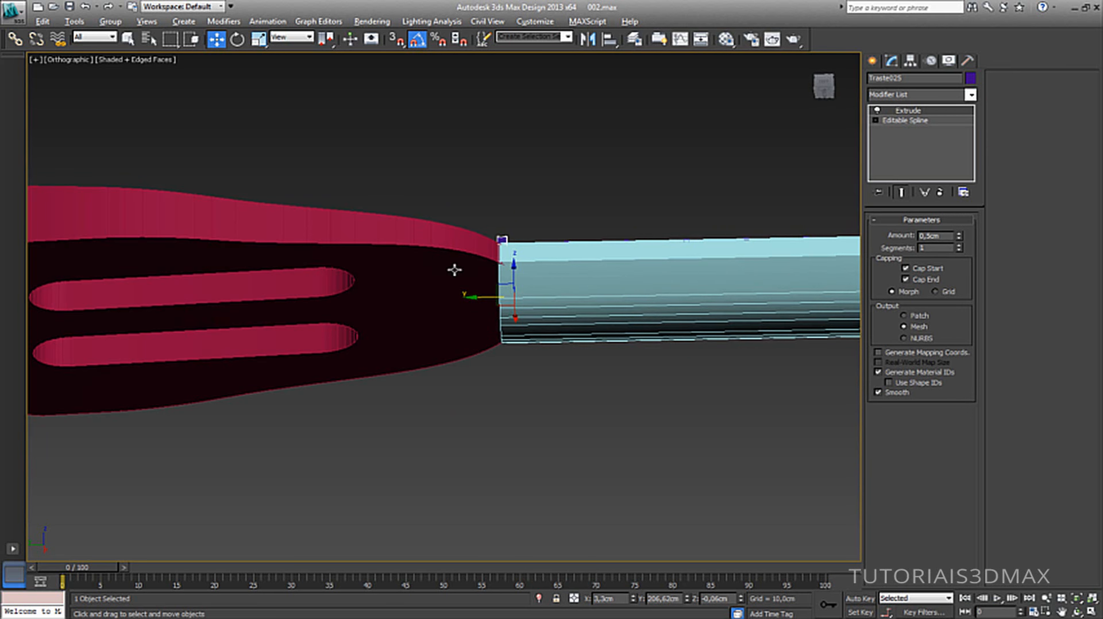
{"action": "middle_click_drag", "start_coordinate": [454, 270], "coordinate": [453, 313], "text": "alt"}
At the neck's Edit Poly Vertex level, select the headstock-end vertices and scale them down along Z.
{"action": "left_click", "coordinate": [450, 308]}
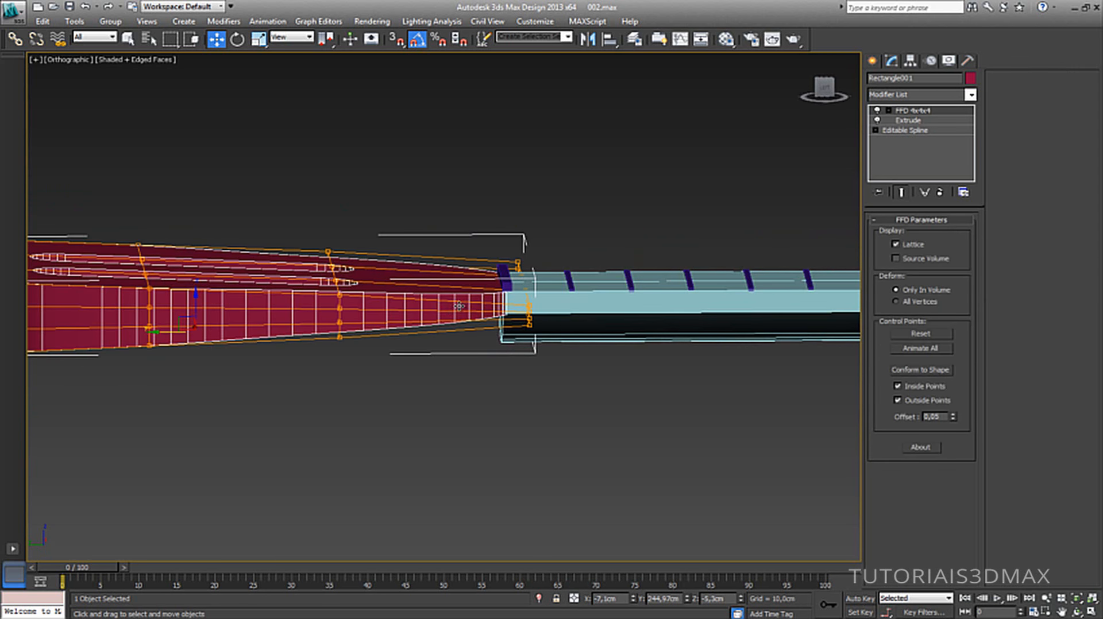
{"action": "middle_click_drag", "start_coordinate": [489, 270], "coordinate": [481, 250]}
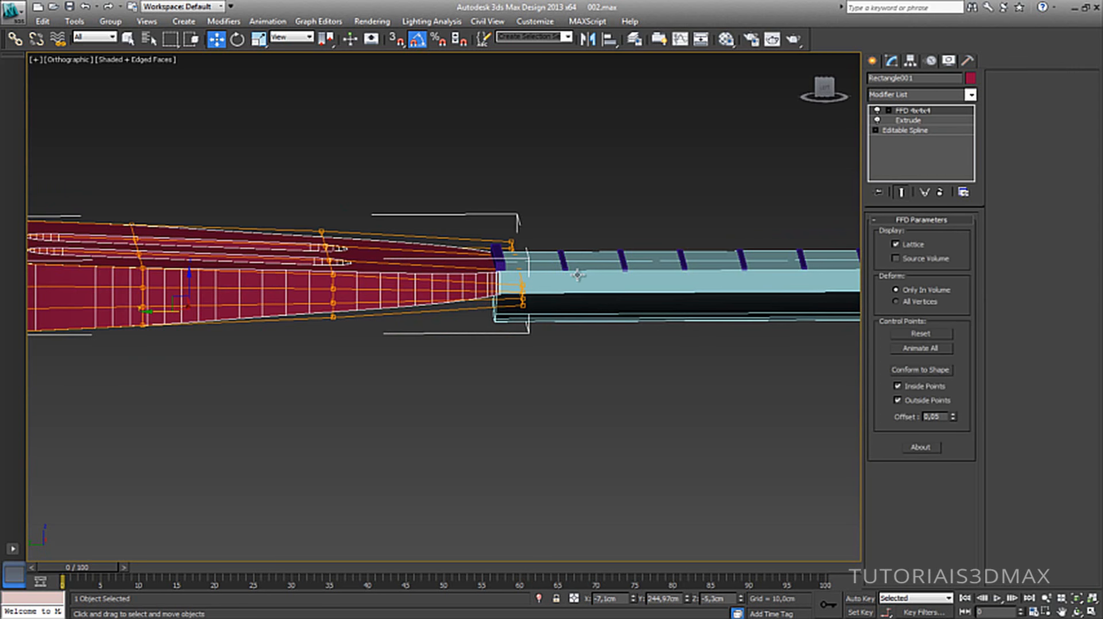
{"action": "left_click", "coordinate": [577, 274]}
{"action": "middle_click_drag", "start_coordinate": [577, 274], "coordinate": [408, 279]}
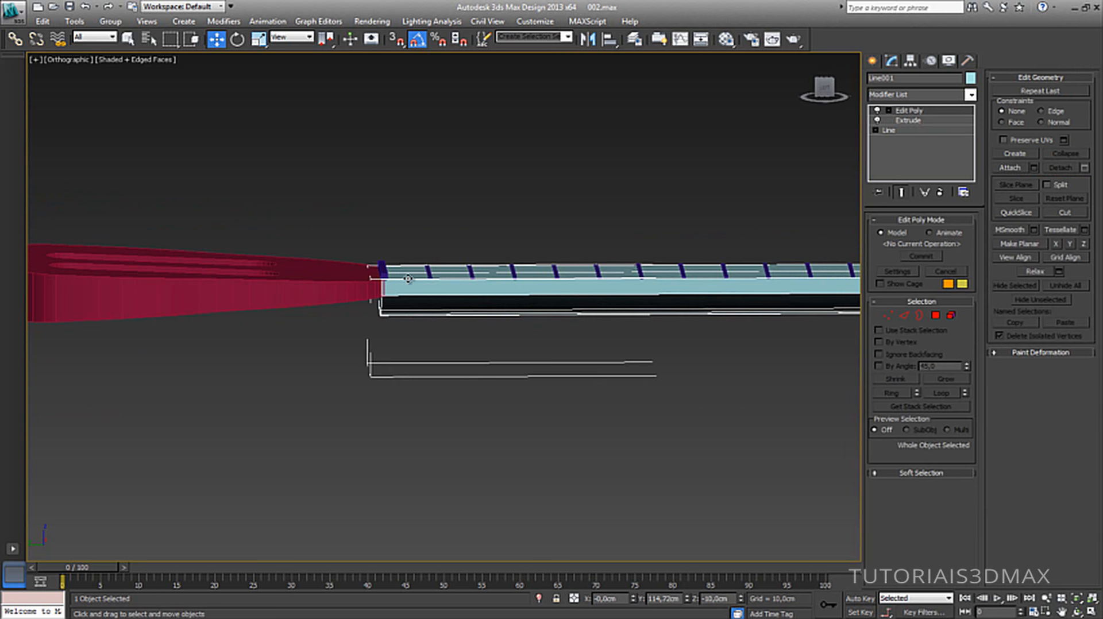
{"action": "left_click", "coordinate": [888, 111]}
{"action": "left_click", "coordinate": [912, 120]}
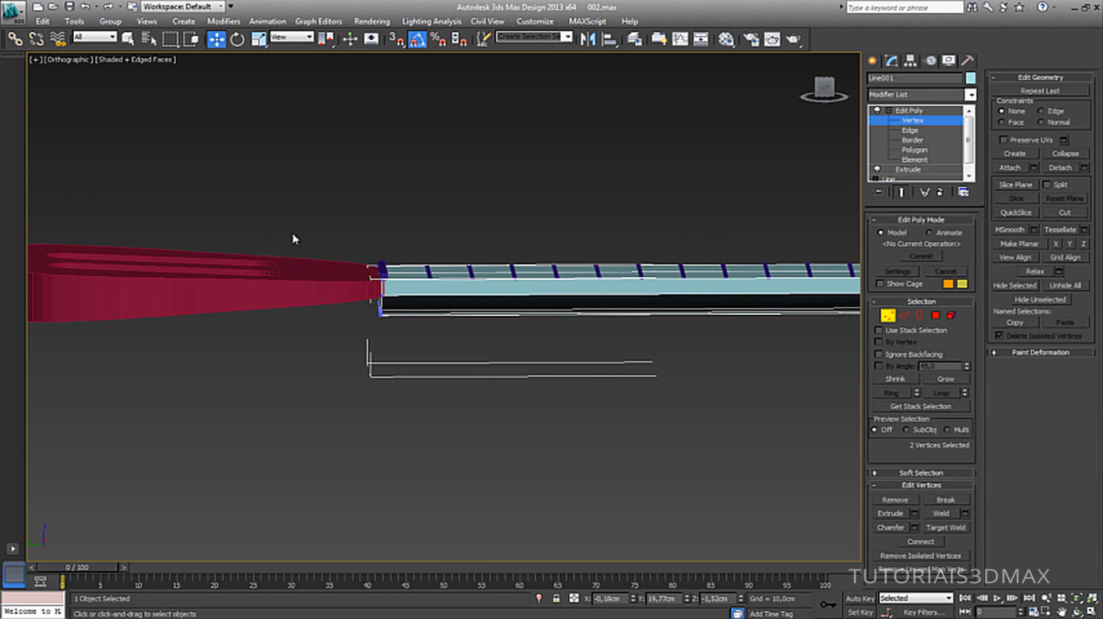
{"action": "left_click_drag", "start_coordinate": [259, 188], "coordinate": [425, 379]}
{"action": "left_click_drag", "start_coordinate": [402, 357], "coordinate": [439, 384]}
{"action": "key", "text": "r"}
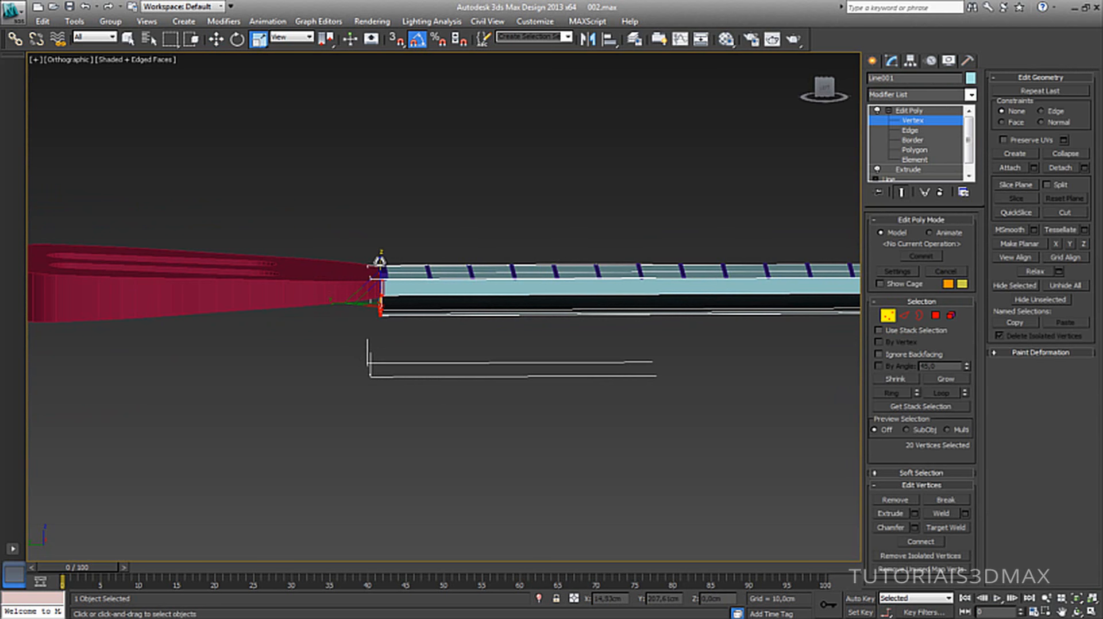
{"action": "left_click_drag", "start_coordinate": [379, 266], "coordinate": [382, 290]}
{"action": "key", "text": "w"}
{"action": "scroll", "coordinate": [389, 261], "scroll_direction": "up", "scroll_amount": 2}
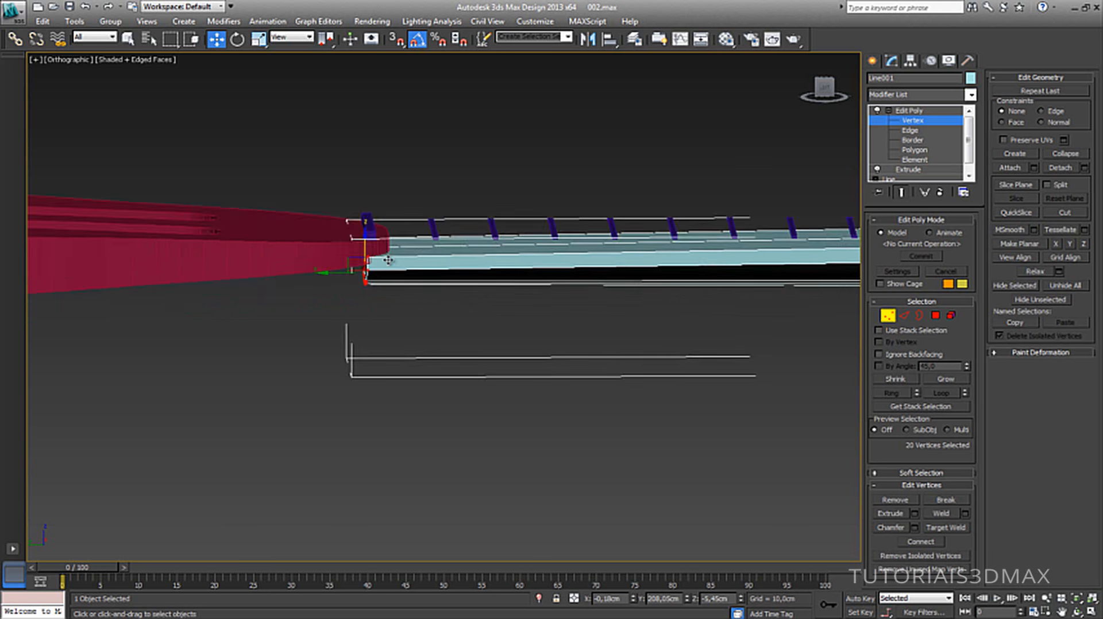
Raise the neck's end vertices, scale them slightly more along Z, and settle them at about Z -3,55 cm beneath the headstock.
{"action": "middle_click_drag", "start_coordinate": [389, 260], "coordinate": [369, 334], "text": "alt"}
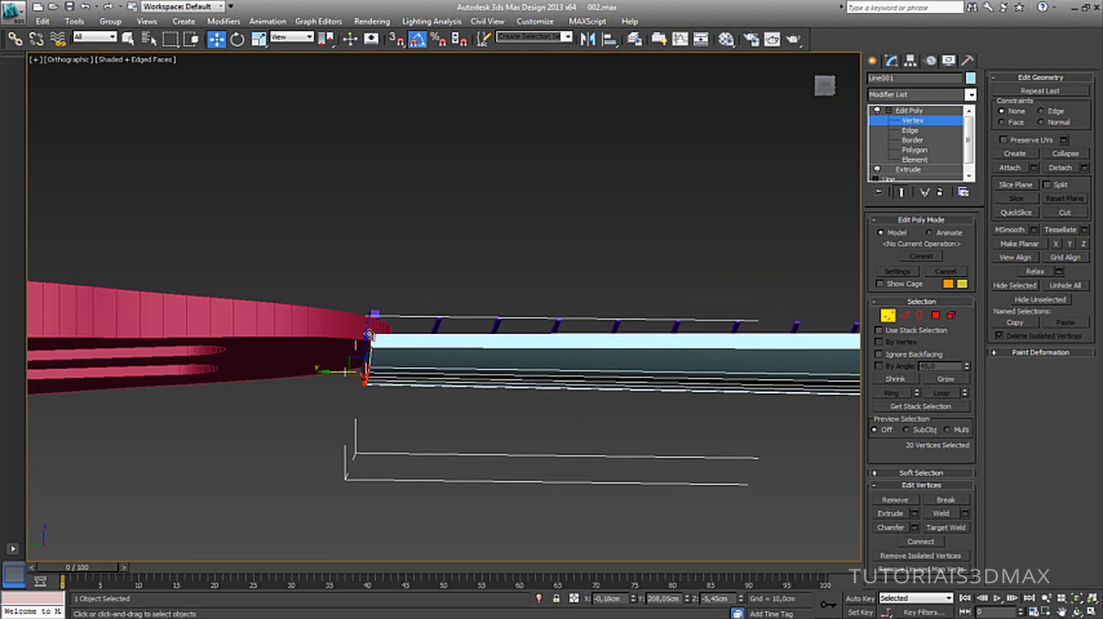
{"action": "left_click_drag", "start_coordinate": [366, 327], "coordinate": [368, 320]}
{"action": "middle_click_drag", "start_coordinate": [367, 320], "coordinate": [360, 389], "text": "alt"}
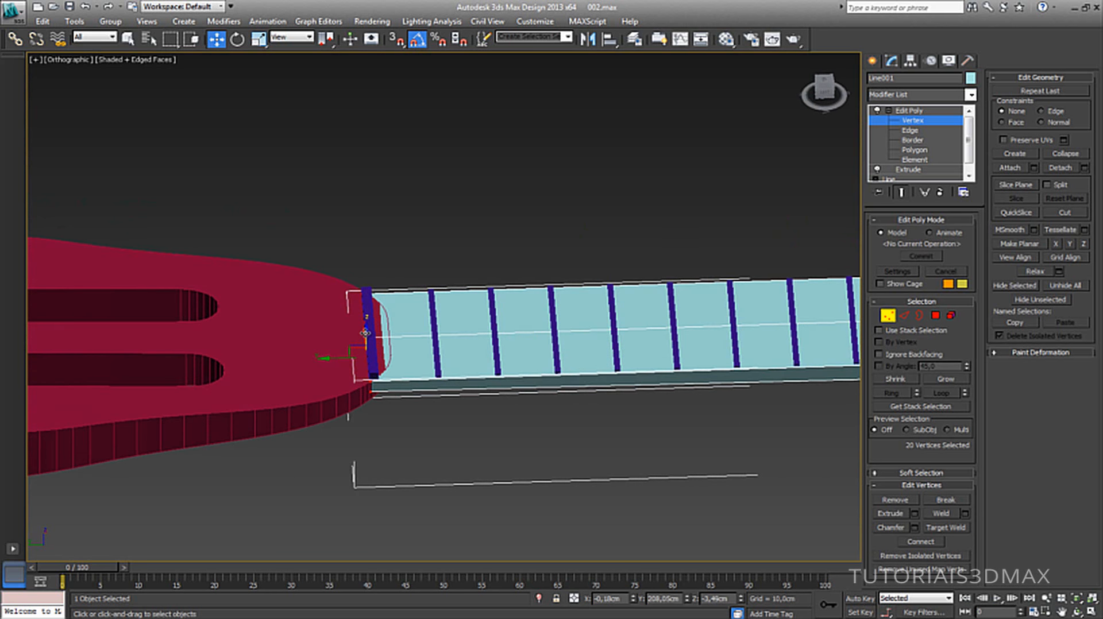
{"action": "middle_click_drag", "start_coordinate": [365, 333], "coordinate": [376, 296], "text": "alt"}
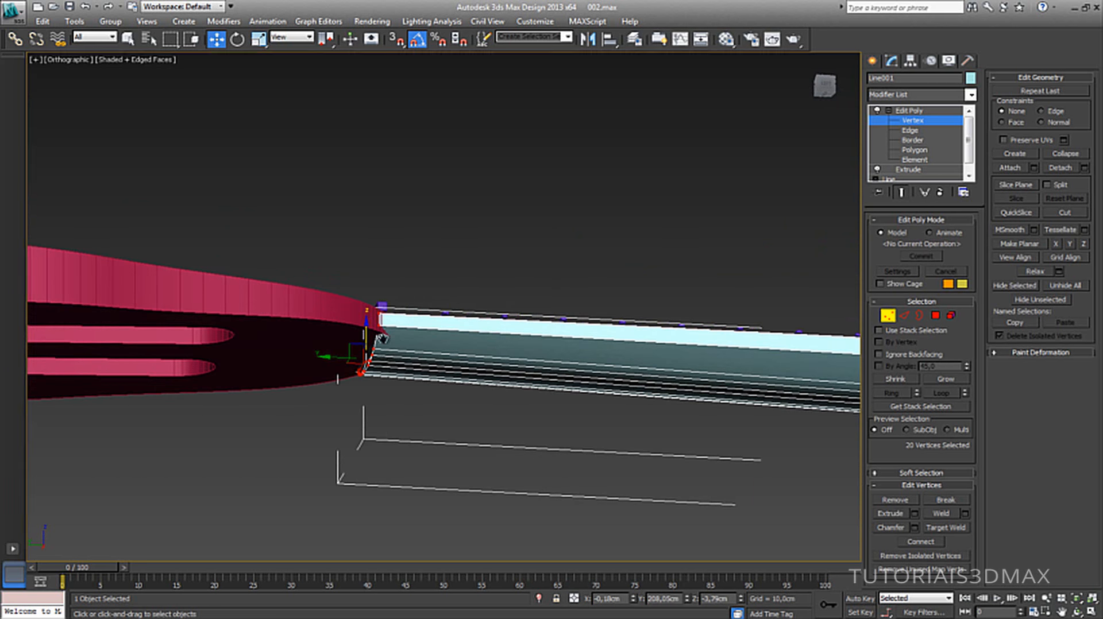
{"action": "middle_click_drag", "start_coordinate": [381, 338], "coordinate": [385, 336], "text": "alt"}
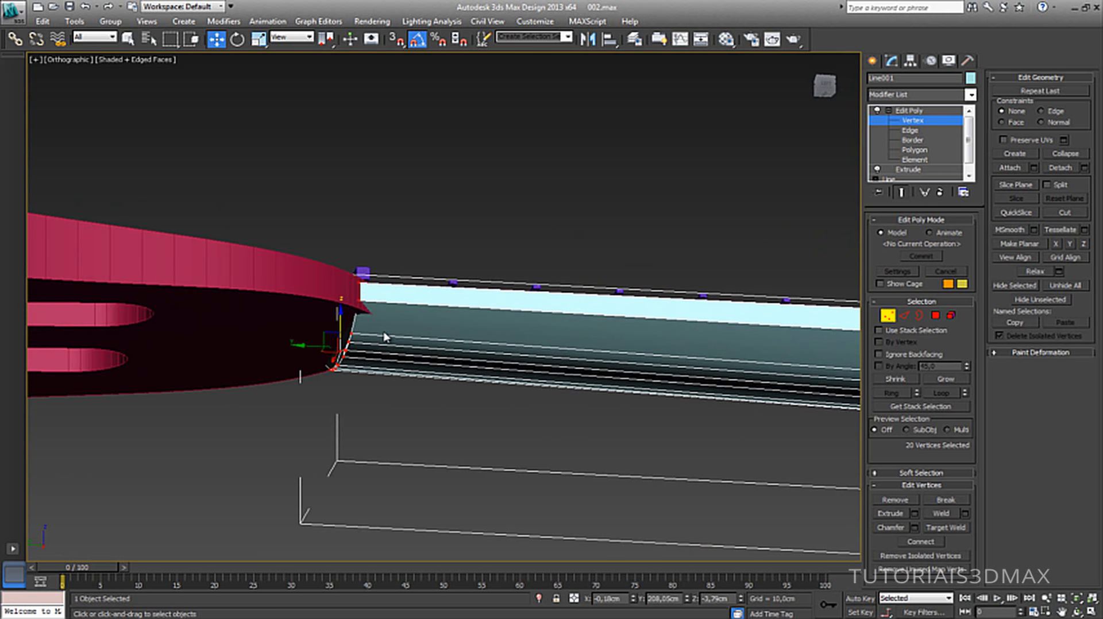
{"action": "key", "text": "r"}
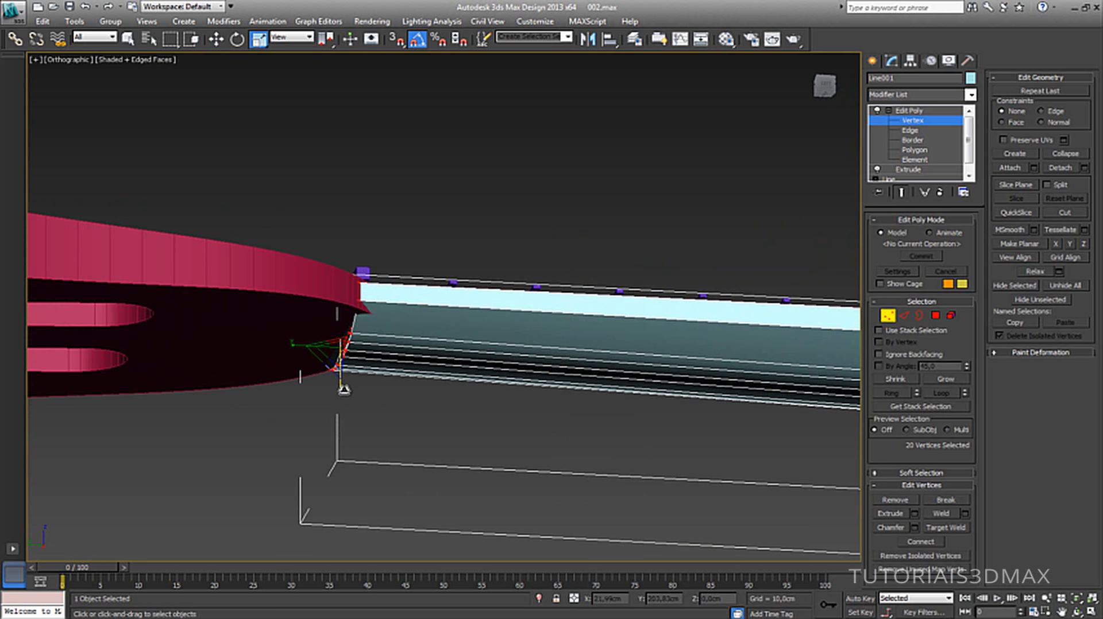
{"action": "left_click_drag", "start_coordinate": [342, 387], "coordinate": [348, 387]}
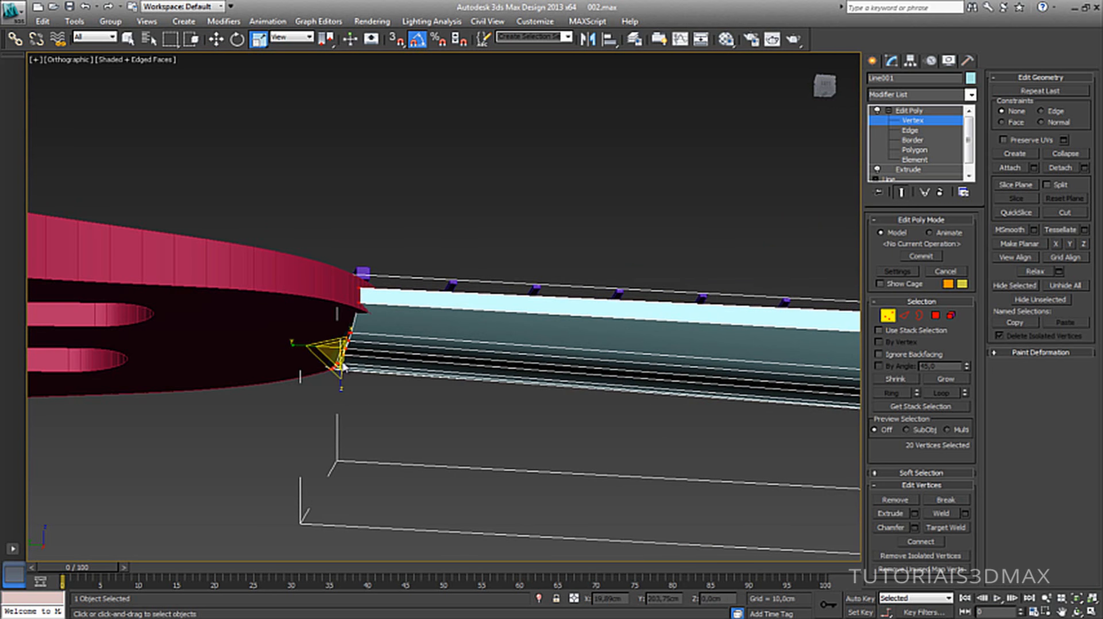
{"action": "key", "text": "w"}
{"action": "mouse_move", "coordinate": [344, 312]}
{"action": "left_mouse_down"}
{"action": "mouse_move", "coordinate": [349, 299]}
{"action": "mouse_move", "coordinate": [348, 315]}
{"action": "left_mouse_up"}
{"action": "middle_click_drag", "start_coordinate": [347, 315], "coordinate": [535, 307], "text": "alt"}
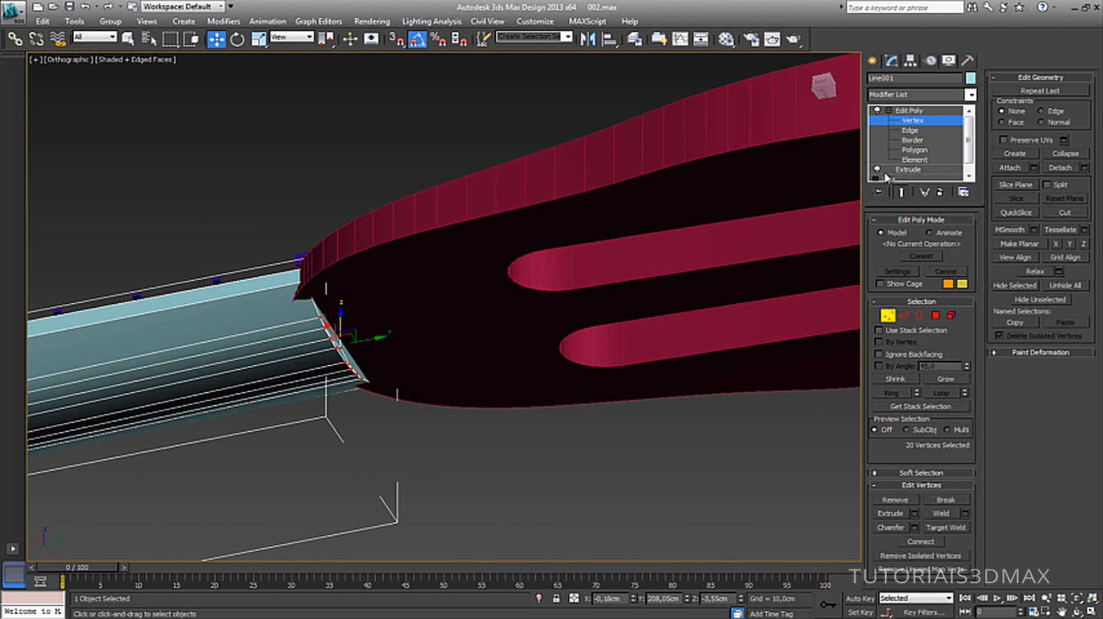
Leave the neck's Vertex level and select the headstock.
{"action": "left_click", "coordinate": [924, 121]}
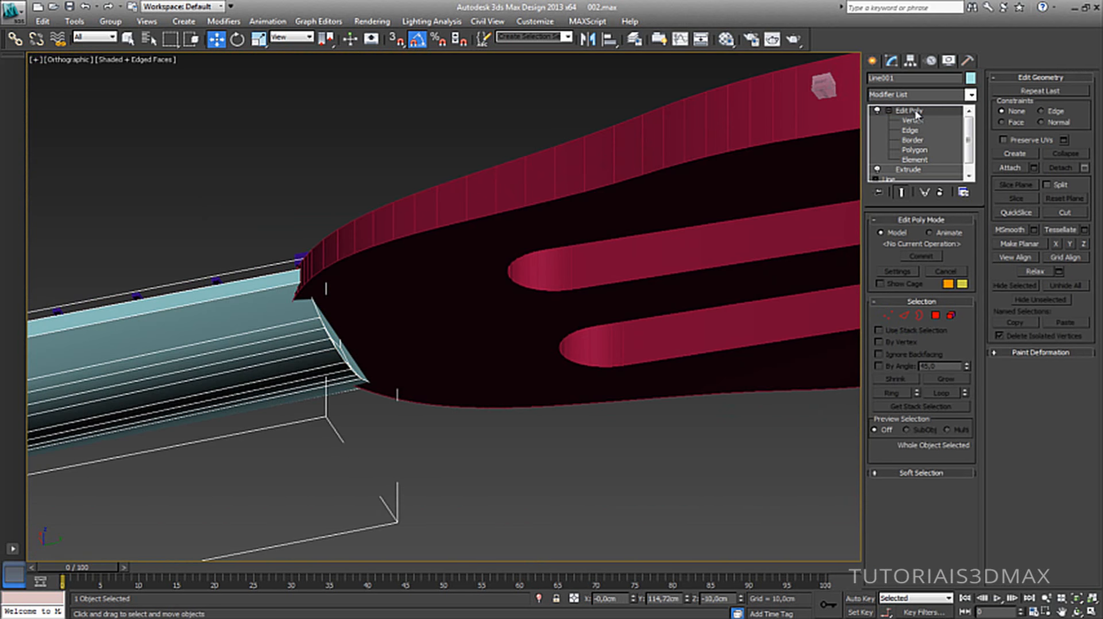
{"action": "left_click", "coordinate": [917, 119]}
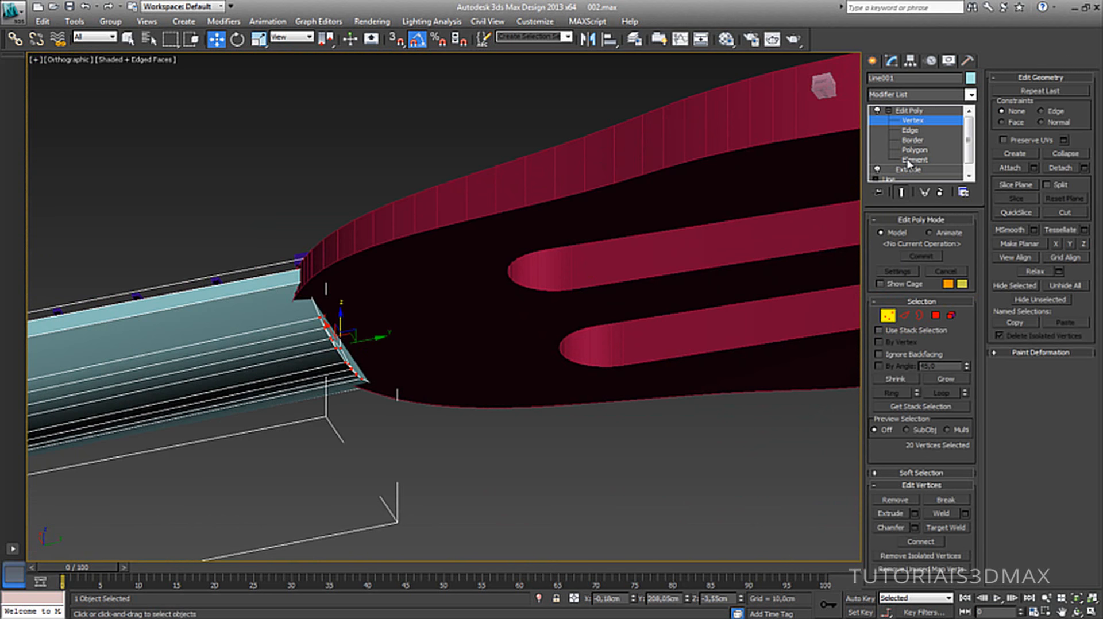
{"action": "left_click", "coordinate": [920, 126]}
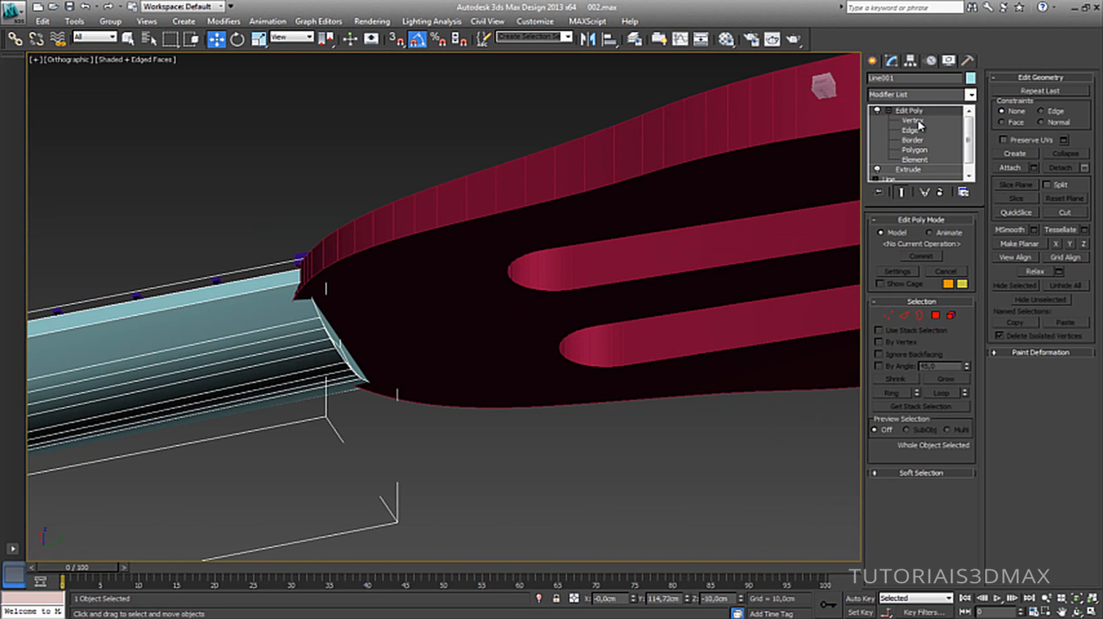
{"action": "left_click", "coordinate": [771, 134]}
Move the nut back along Y to about 205,14 cm so it covers the headstock's overlapping tip.
{"action": "scroll", "coordinate": [373, 264], "scroll_direction": "down", "scroll_amount": 5}
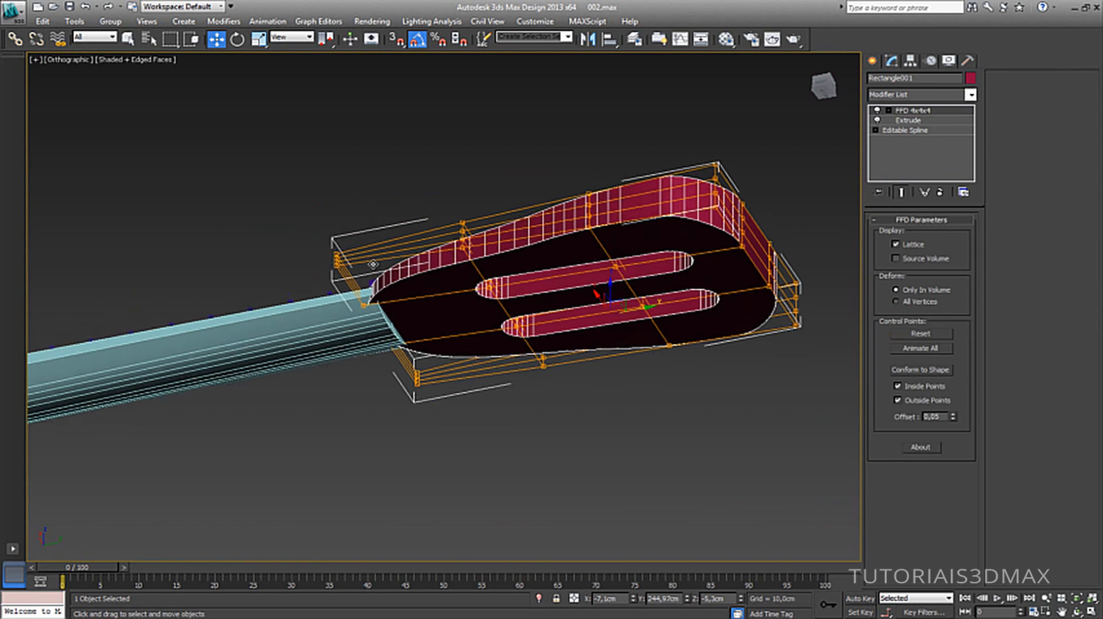
{"action": "middle_click_drag", "start_coordinate": [328, 304], "coordinate": [403, 370], "text": "alt"}
{"action": "left_click", "coordinate": [420, 340]}
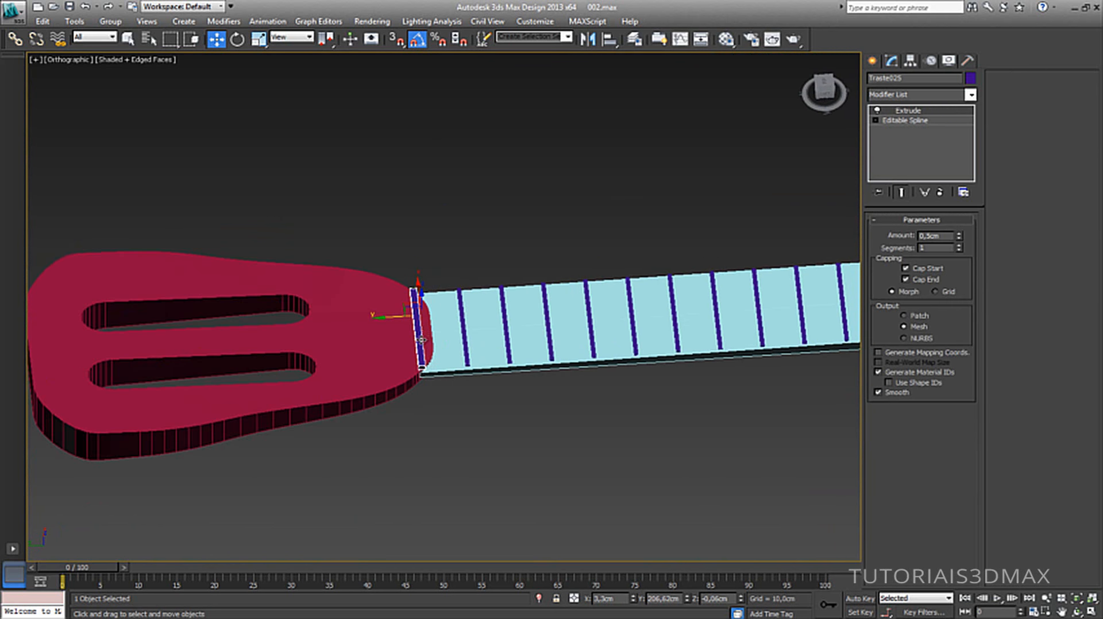
{"action": "left_click_drag", "start_coordinate": [387, 318], "coordinate": [397, 317]}
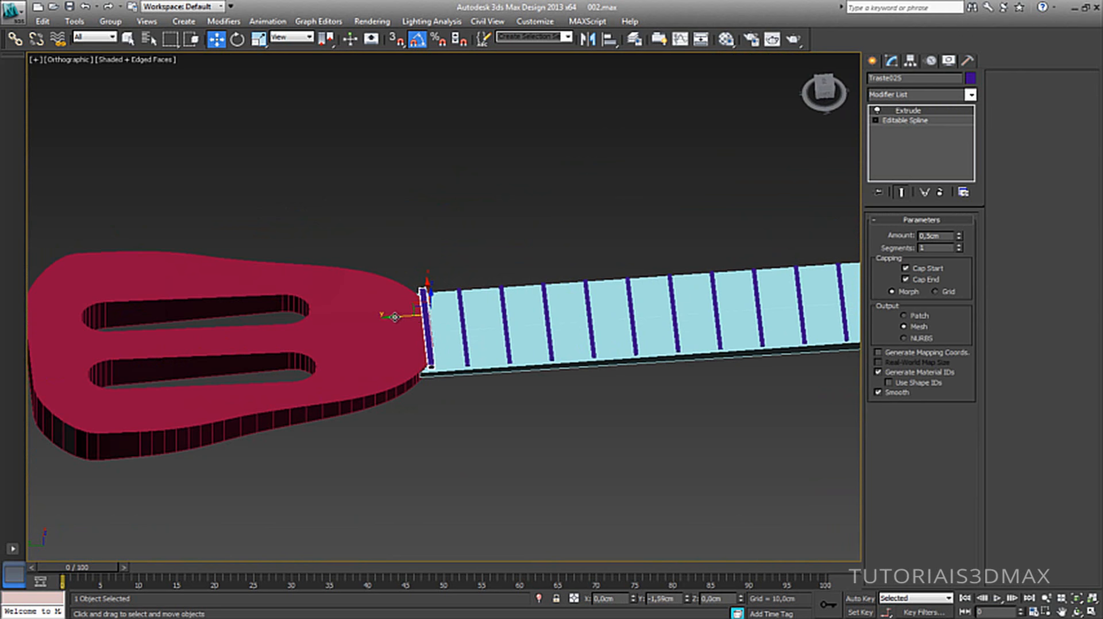
{"action": "middle_click_drag", "start_coordinate": [396, 317], "coordinate": [401, 138], "text": "alt"}
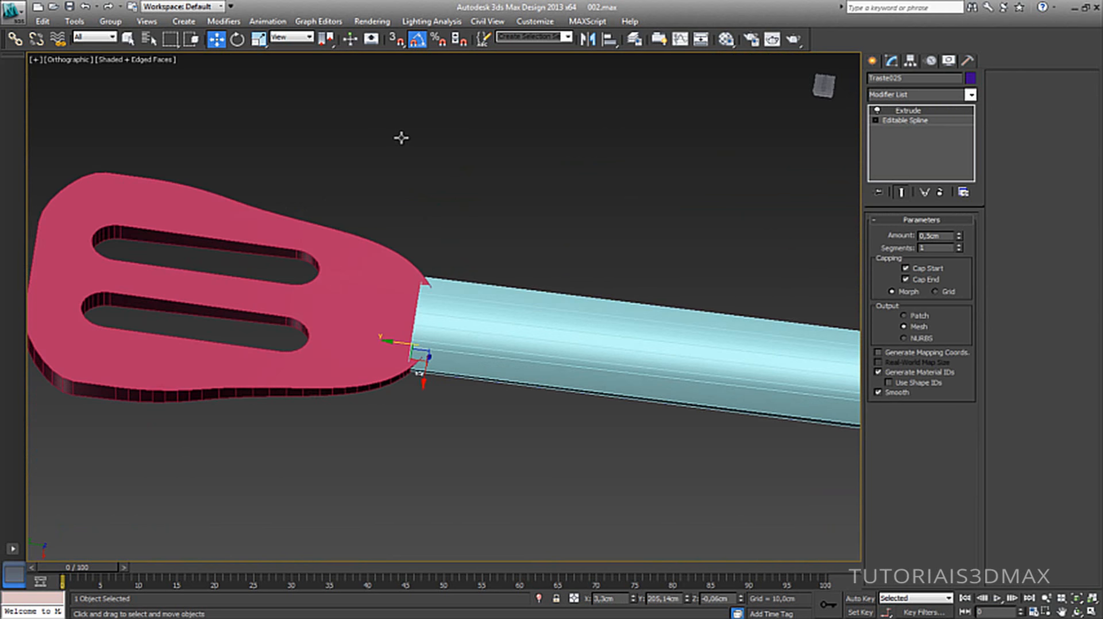
Add an Edit Poly modifier to the headstock between its Extrude and FFD 4x4x4 modifiers.
{"action": "left_click", "coordinate": [390, 298]}
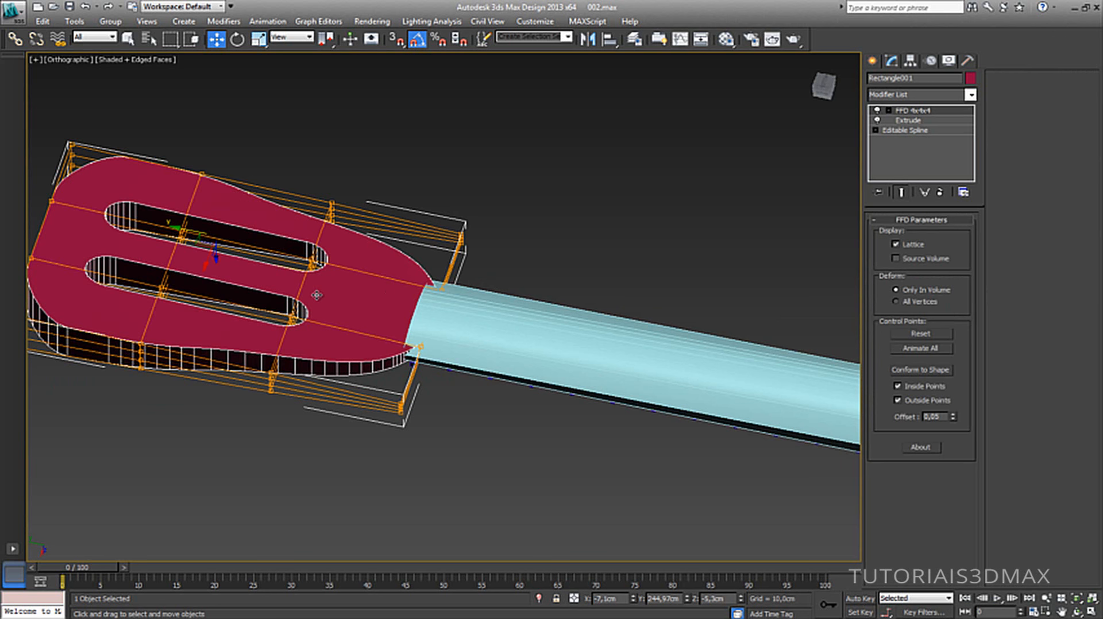
{"action": "left_click", "coordinate": [912, 121]}
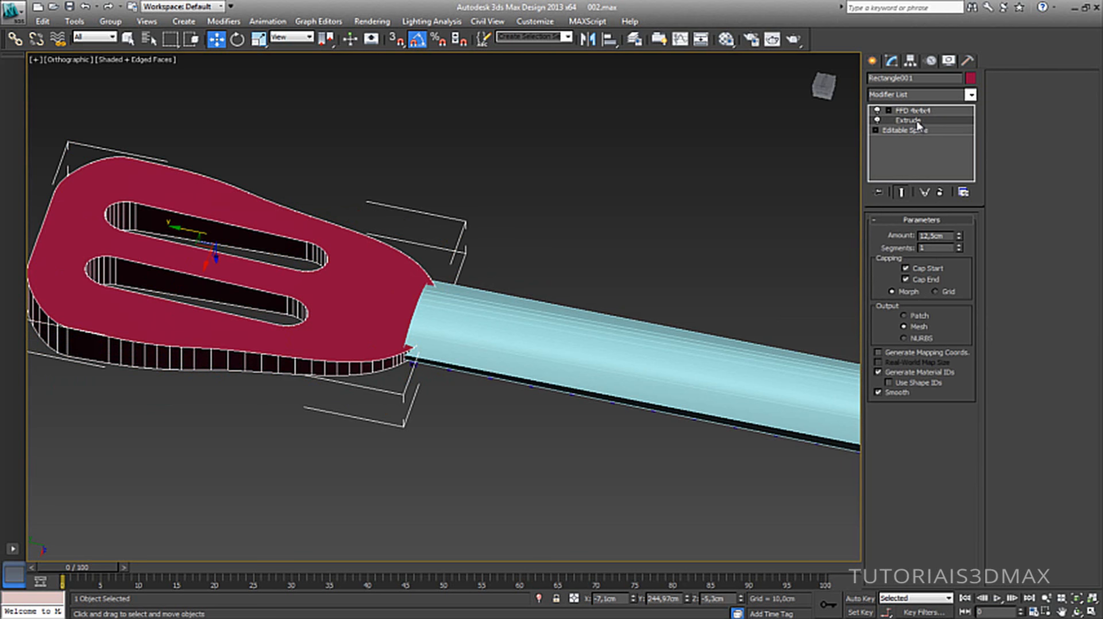
{"action": "left_click", "coordinate": [932, 95]}
{"action": "key", "text": "e"}
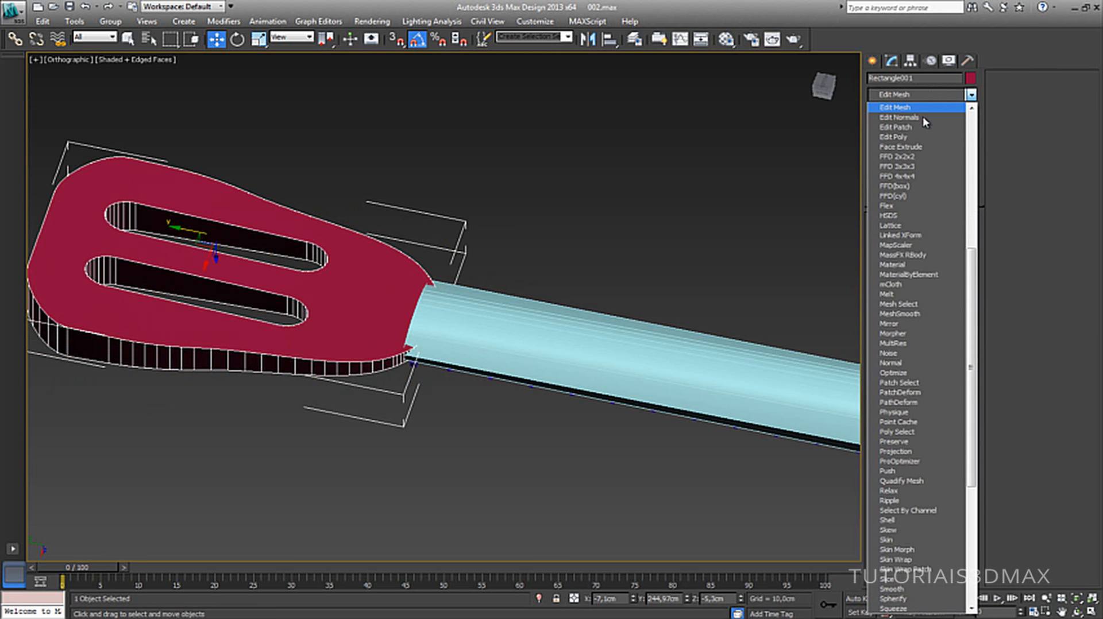
{"action": "left_click", "coordinate": [915, 138]}
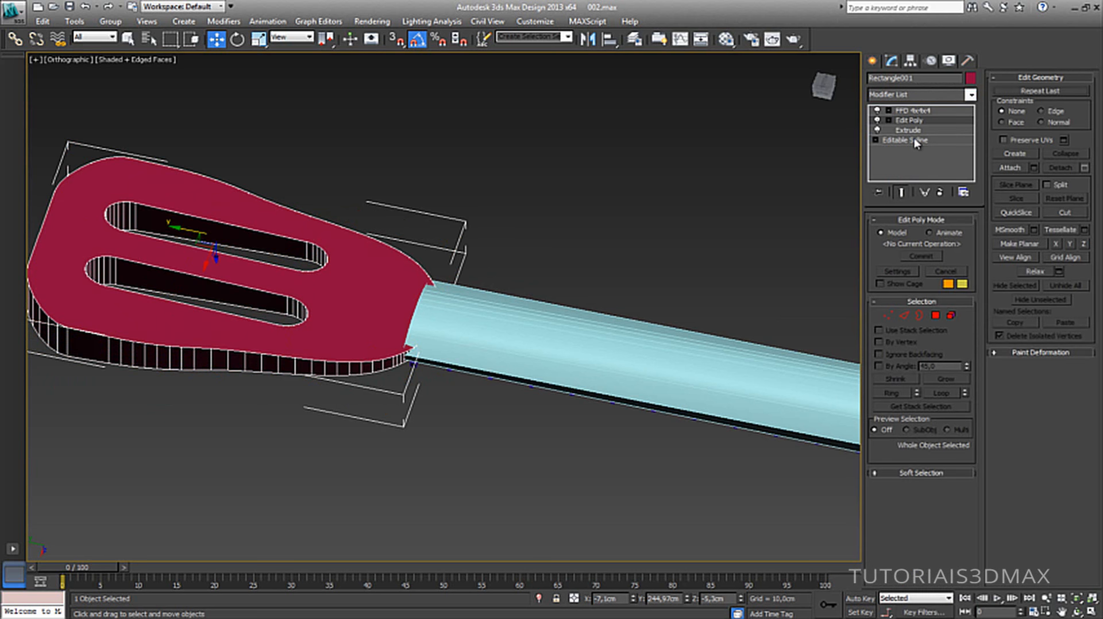
At the headstock's Edit Poly Polygon level, select its large flat back face for cutting.
{"action": "left_click", "coordinate": [904, 317]}
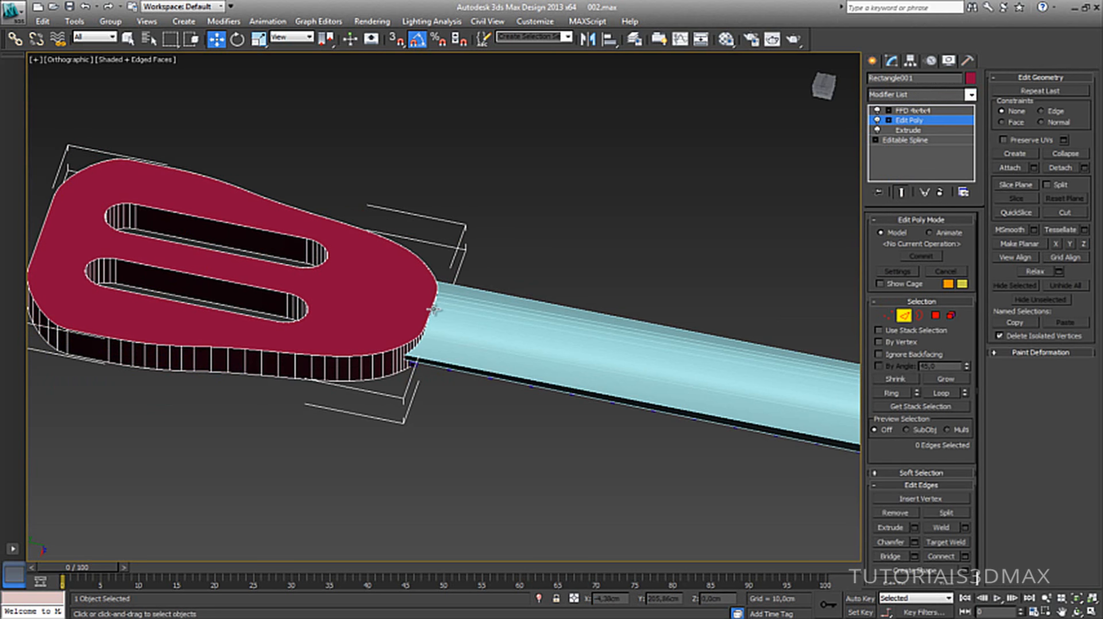
{"action": "left_click", "coordinate": [938, 317]}
{"action": "left_click", "coordinate": [366, 298]}
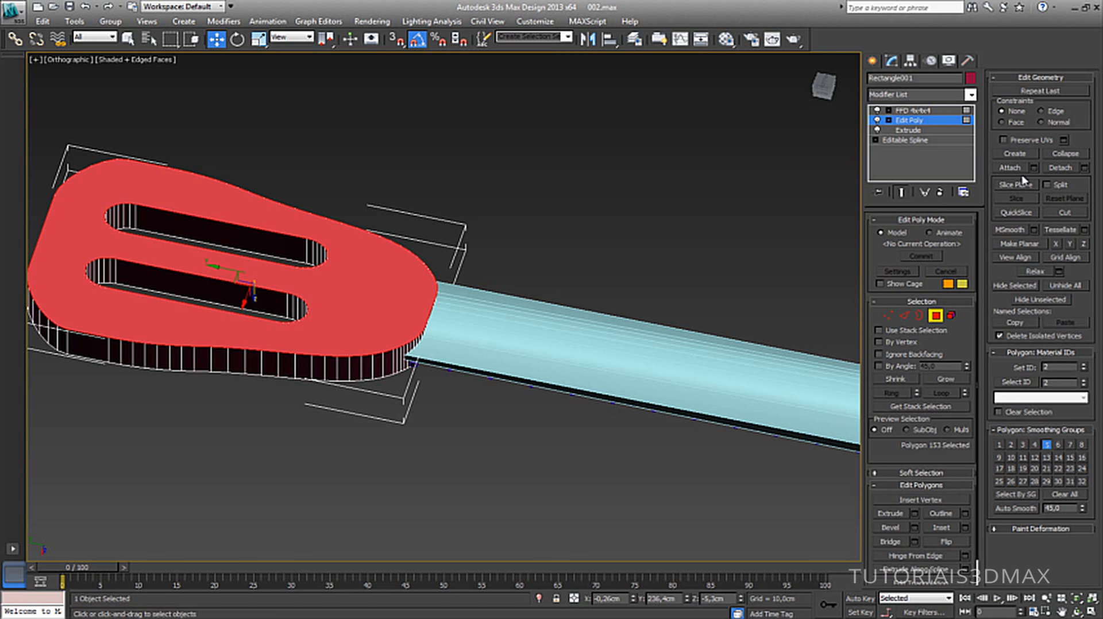
{"action": "left_click", "coordinate": [1064, 212]}
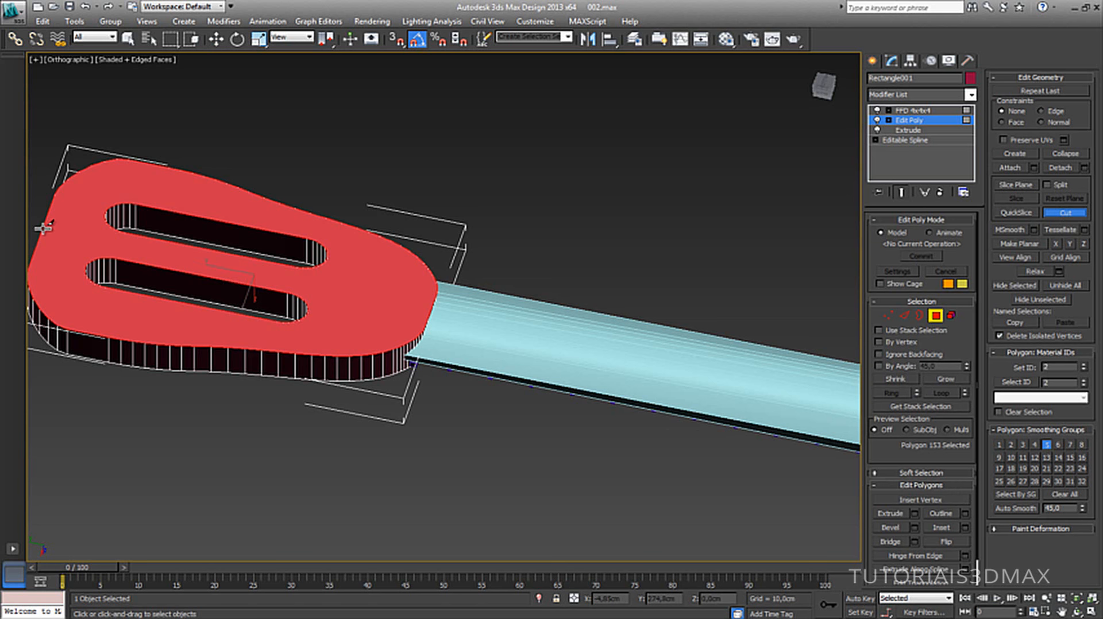
{"action": "middle_click_drag", "start_coordinate": [43, 228], "coordinate": [286, 312], "text": "alt"}
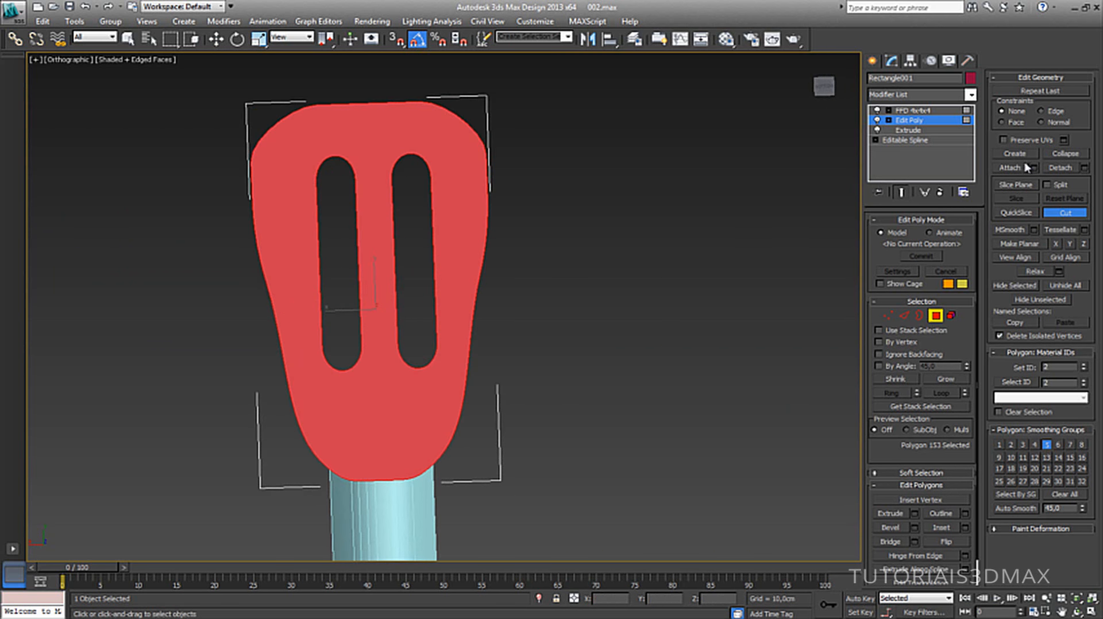
Slice the selected back face lengthwise between the two slots, with the slice plane turned upright at about X -0,73 cm.
{"action": "left_click", "coordinate": [1015, 185]}
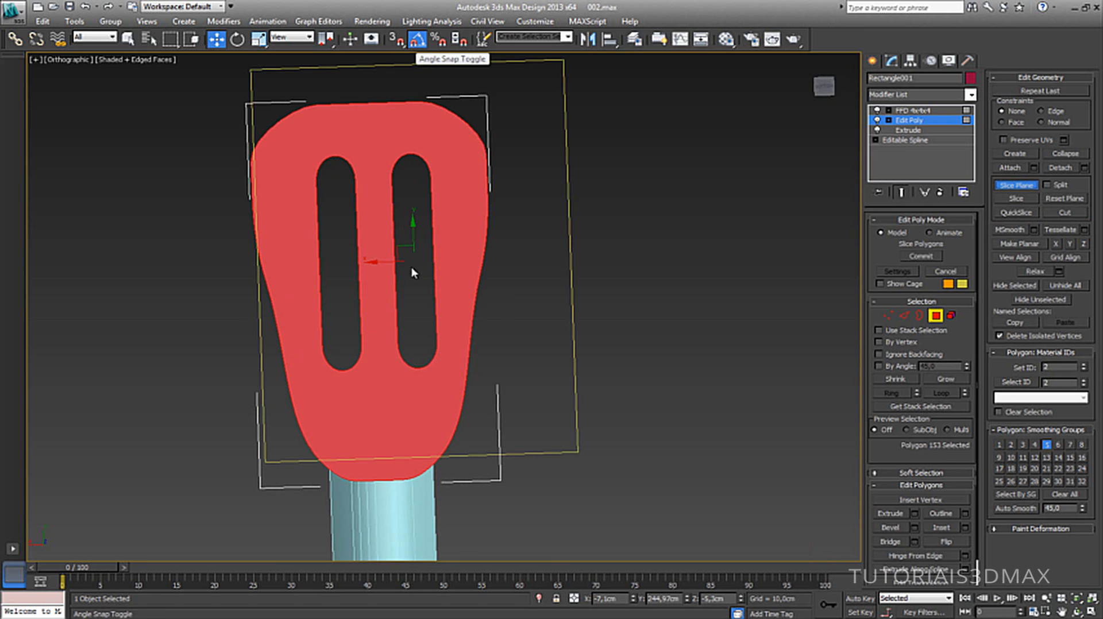
{"action": "key", "text": "e"}
{"action": "left_click_drag", "start_coordinate": [397, 264], "coordinate": [455, 262]}
{"action": "key", "text": "w"}
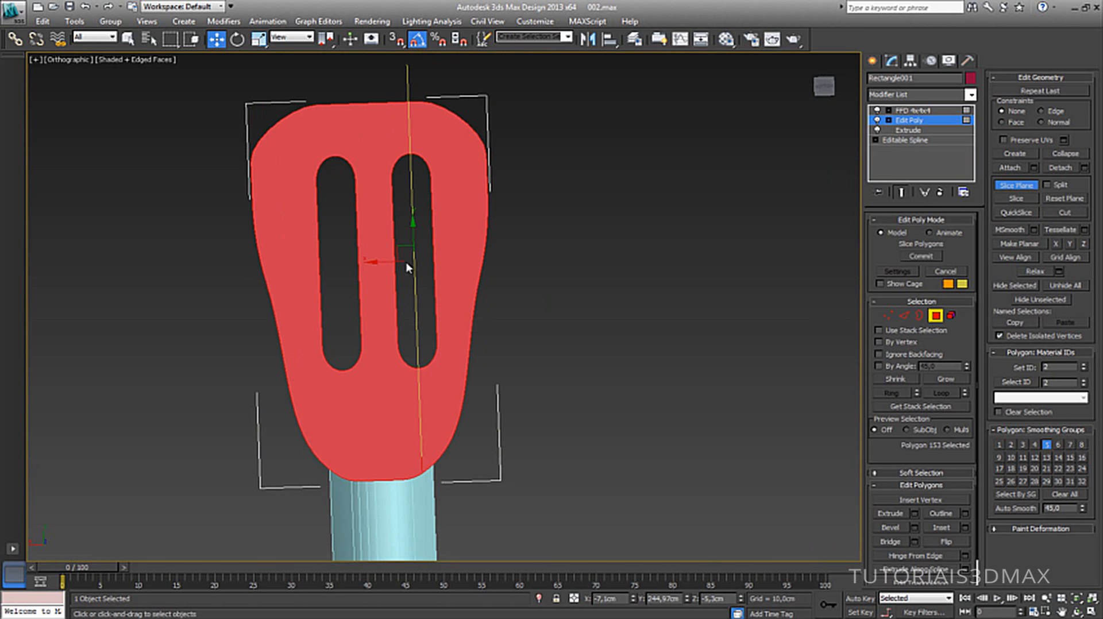
{"action": "left_click_drag", "start_coordinate": [370, 262], "coordinate": [341, 263]}
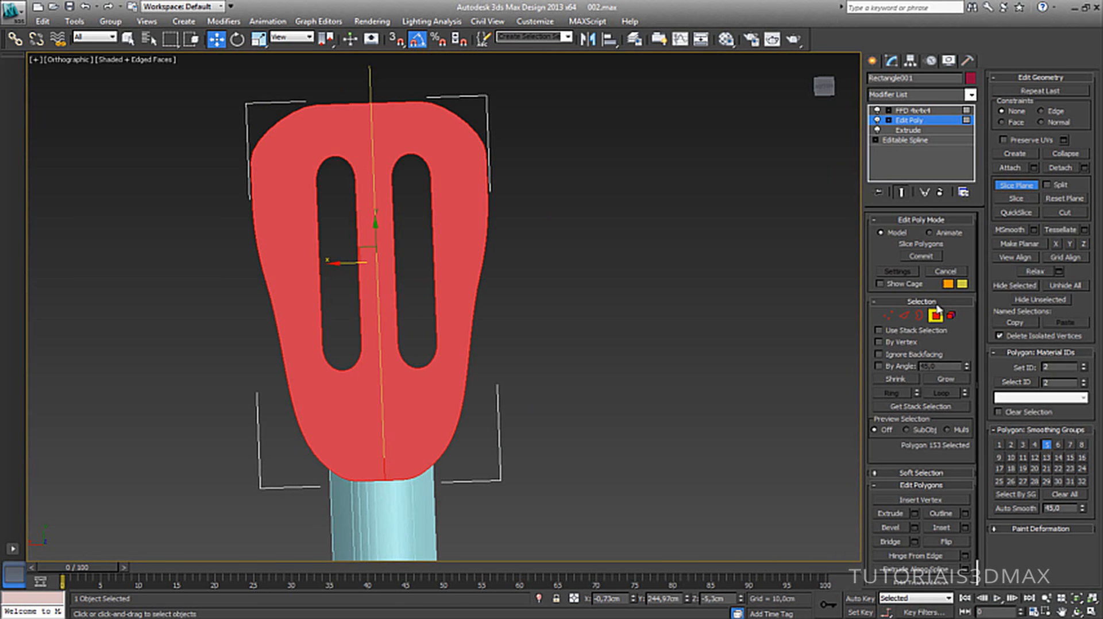
{"action": "left_click", "coordinate": [1017, 199]}
{"action": "left_click", "coordinate": [1016, 185]}
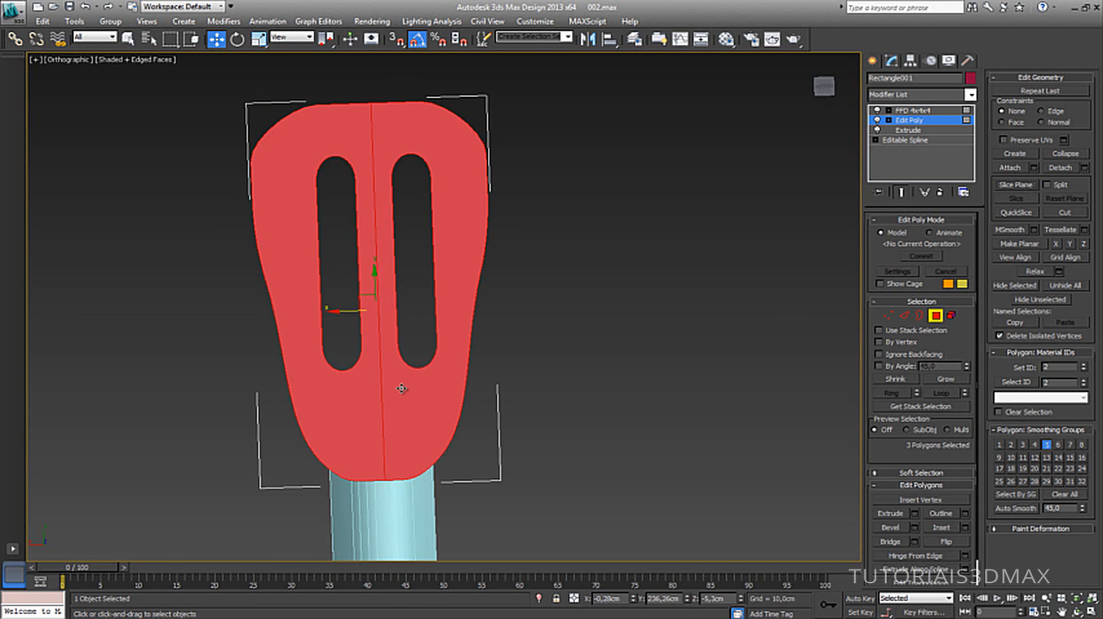
Switch to Edge level and select the two edges of the headstock's lengthwise centre cut.
{"action": "left_click", "coordinate": [600, 315]}
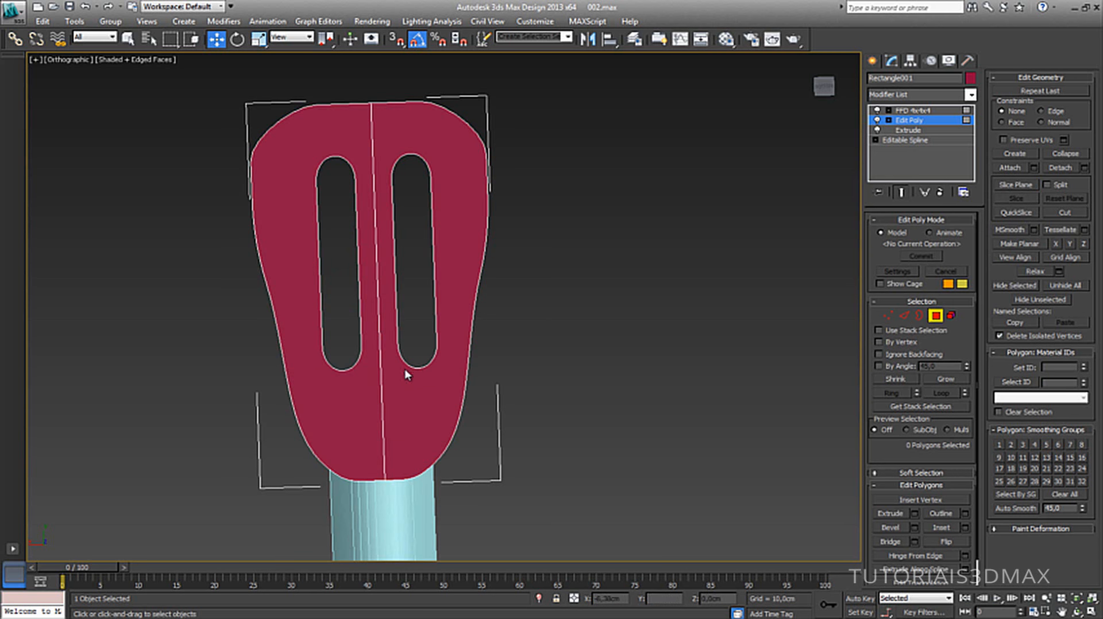
{"action": "left_click", "coordinate": [379, 382]}
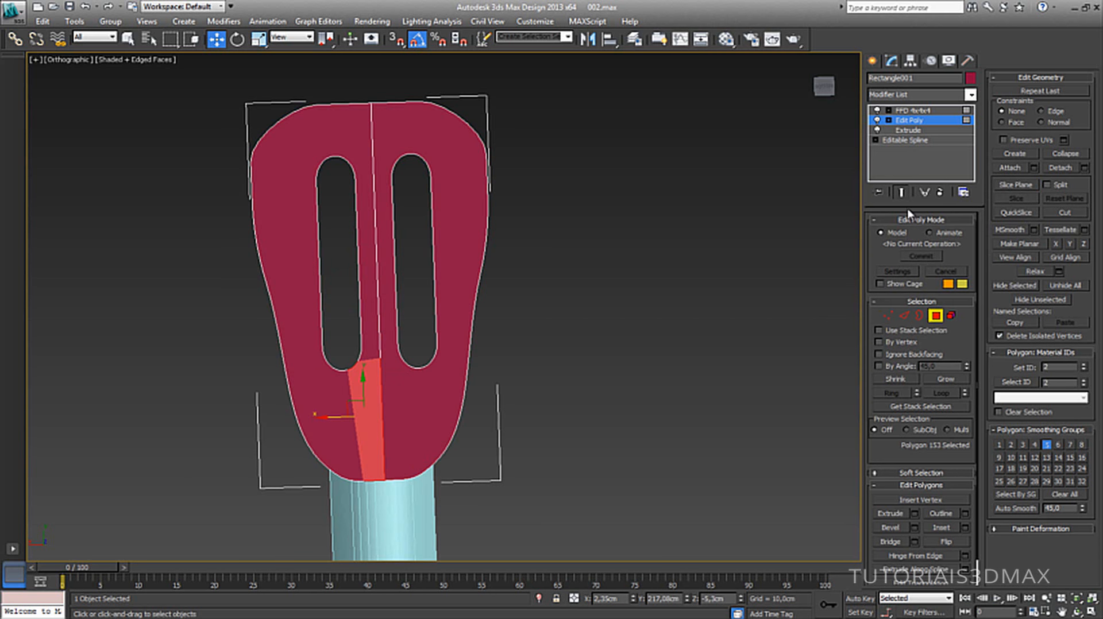
{"action": "left_click", "coordinate": [905, 316]}
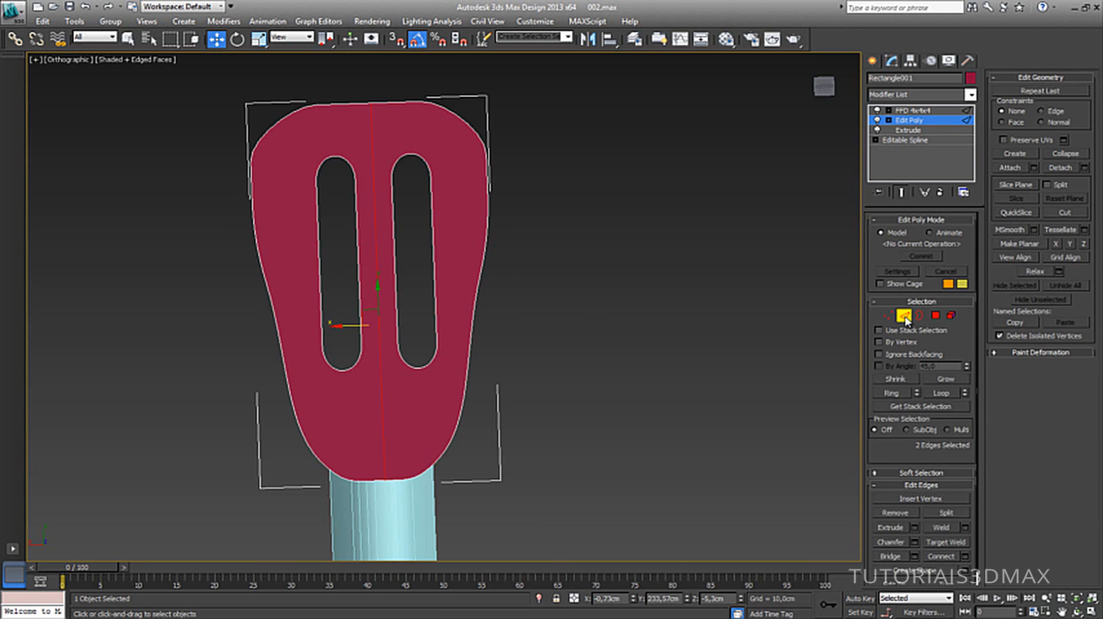
{"action": "left_click", "coordinate": [552, 348]}
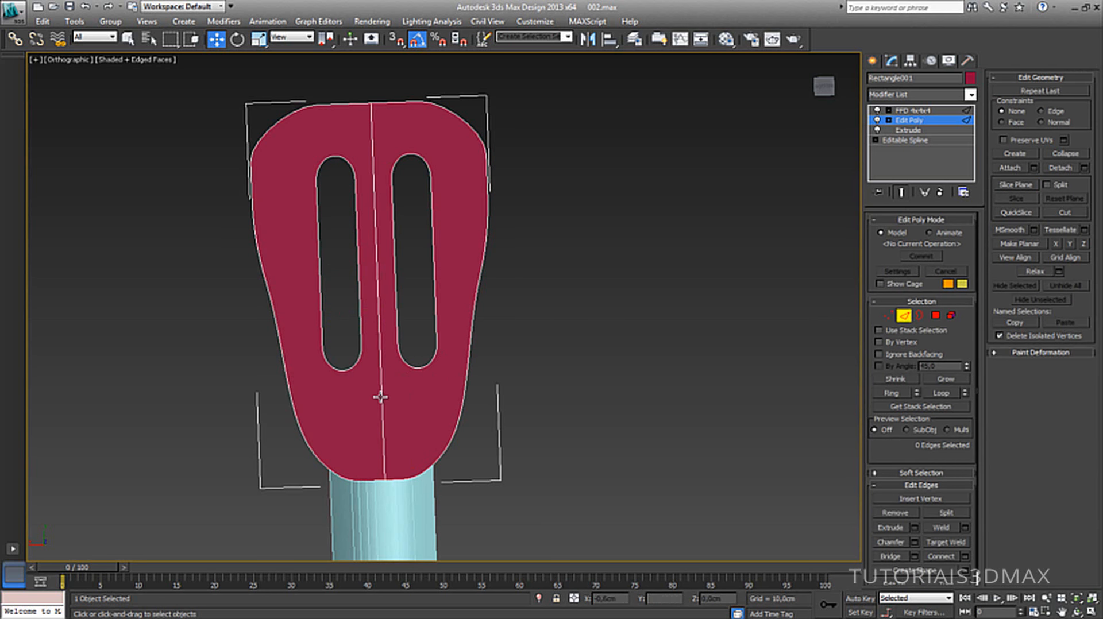
{"action": "left_click", "coordinate": [381, 397]}
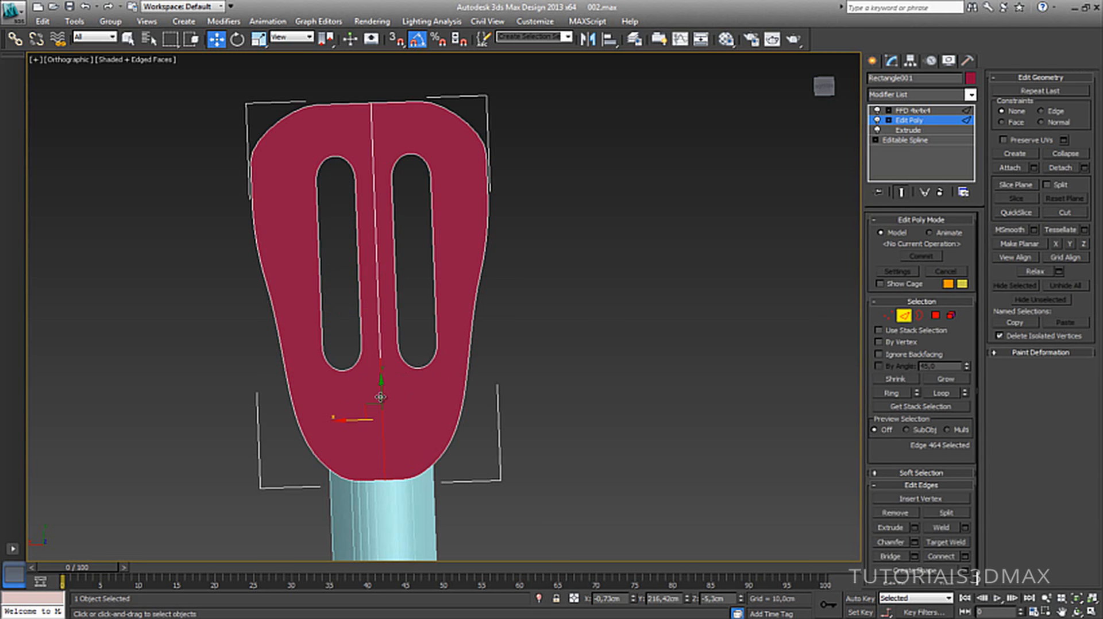
{"action": "left_click", "coordinate": [378, 340], "text": "ctrl"}
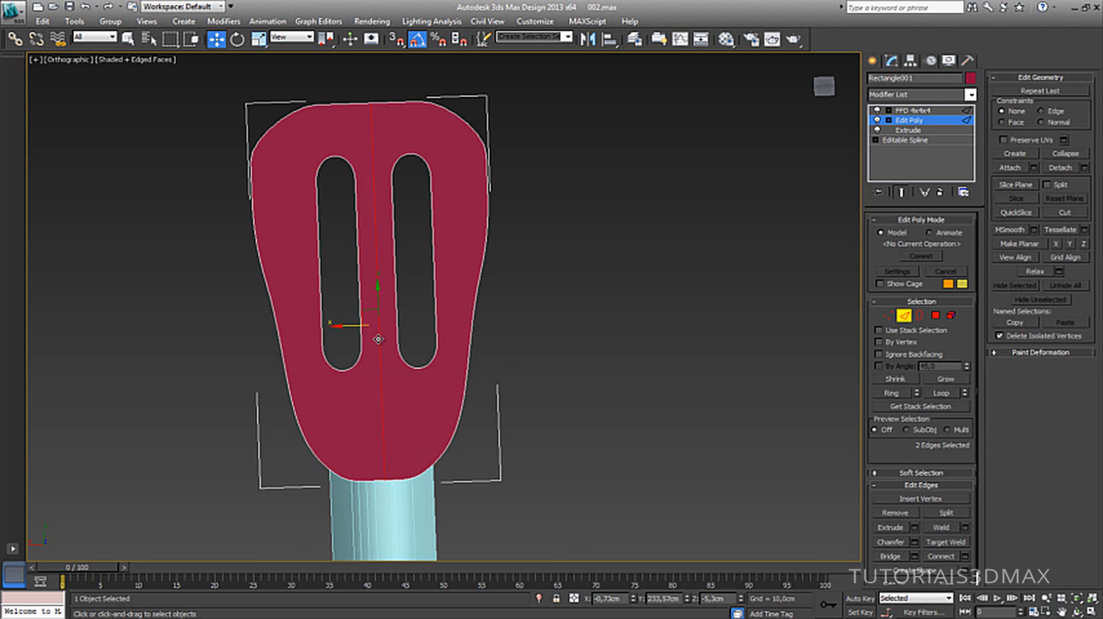
Try to move the two centre-cut edges along Z, and undo the move.
{"action": "middle_click_drag", "start_coordinate": [353, 358], "coordinate": [371, 285], "text": "alt"}
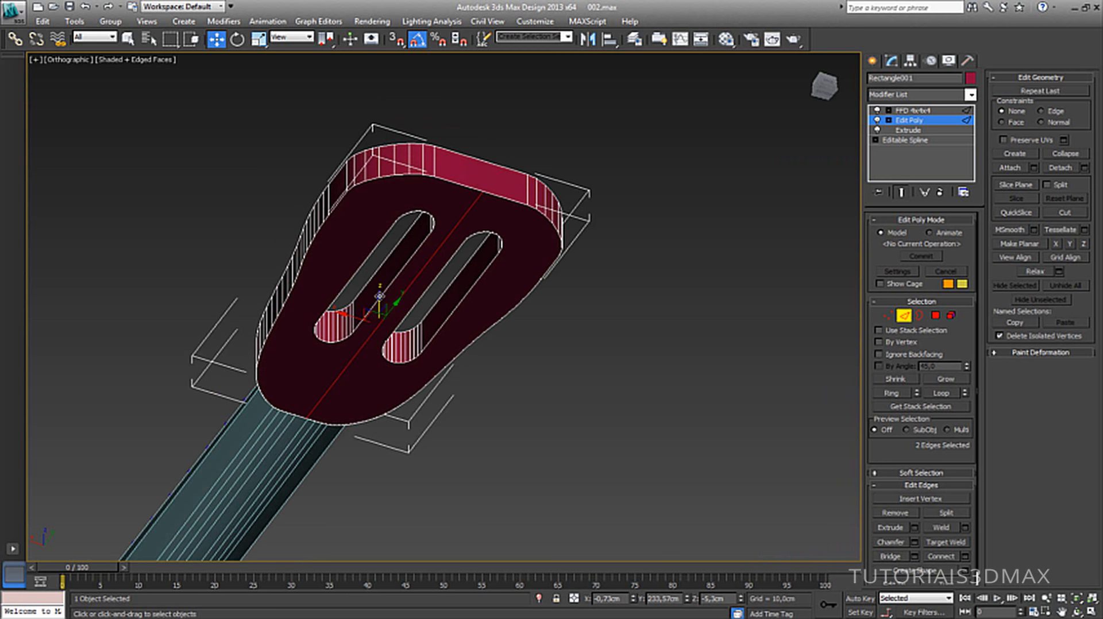
{"action": "mouse_move", "coordinate": [379, 295]}
{"action": "left_mouse_down"}
{"action": "mouse_move", "coordinate": [377, 306]}
{"action": "mouse_move", "coordinate": [367, 299]}
{"action": "left_mouse_up"}
{"action": "middle_click_drag", "start_coordinate": [367, 298], "coordinate": [490, 324], "text": "alt"}
{"action": "key", "text": "ctrl+z"}
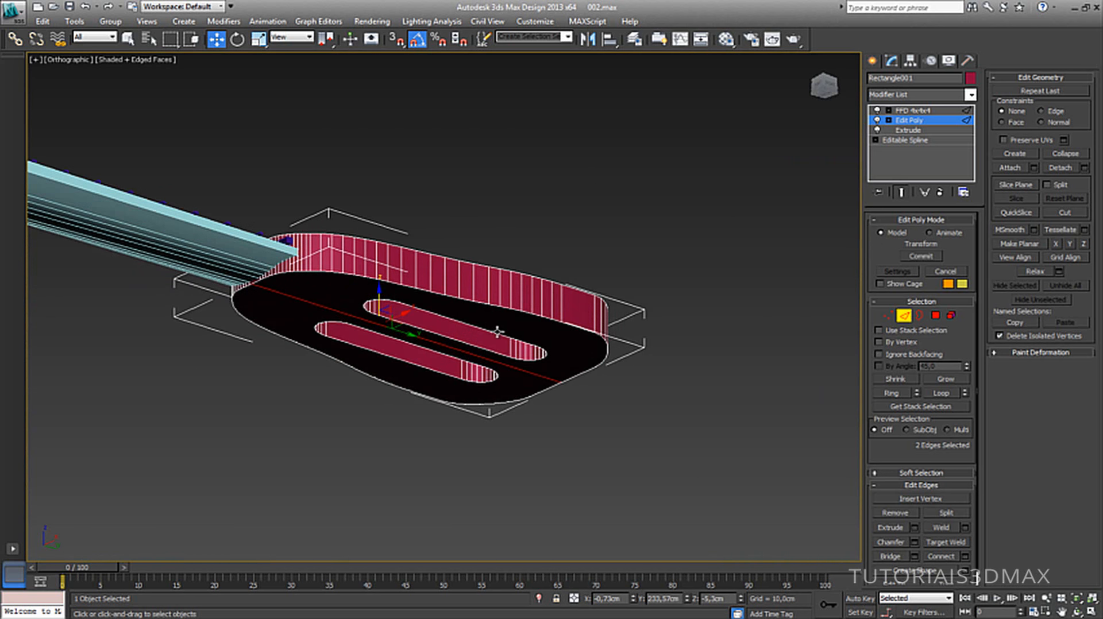
At the headstock's Vertex level, select the vertices at its neck end, and leave the sub-object level.
{"action": "left_click", "coordinate": [495, 332]}
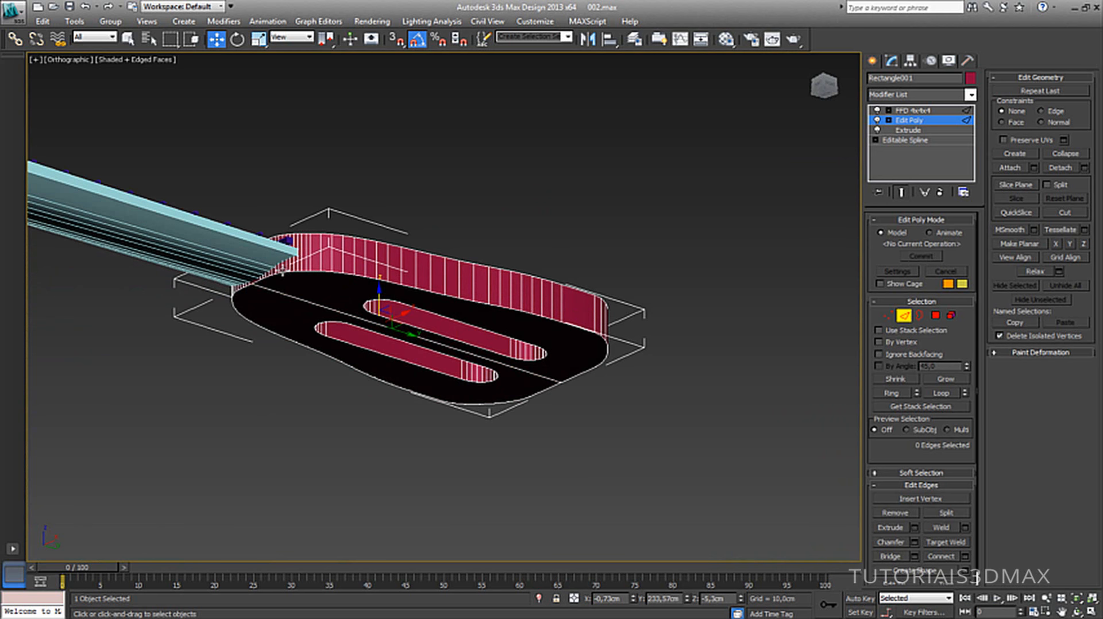
{"action": "left_click", "coordinate": [286, 255]}
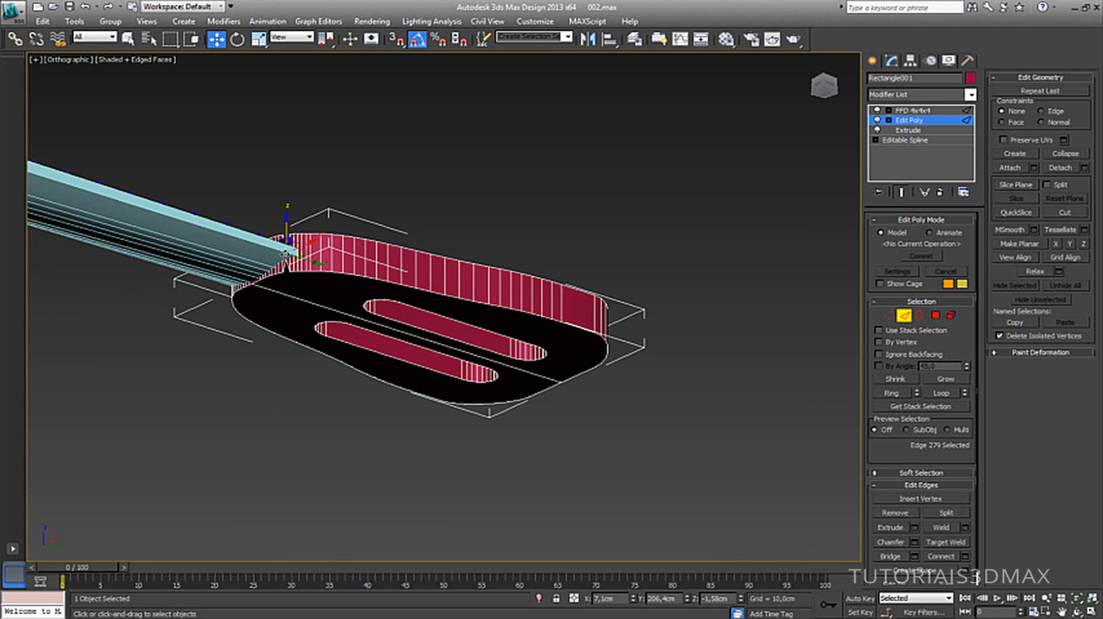
{"action": "middle_click_drag", "start_coordinate": [286, 255], "coordinate": [281, 303], "text": "alt"}
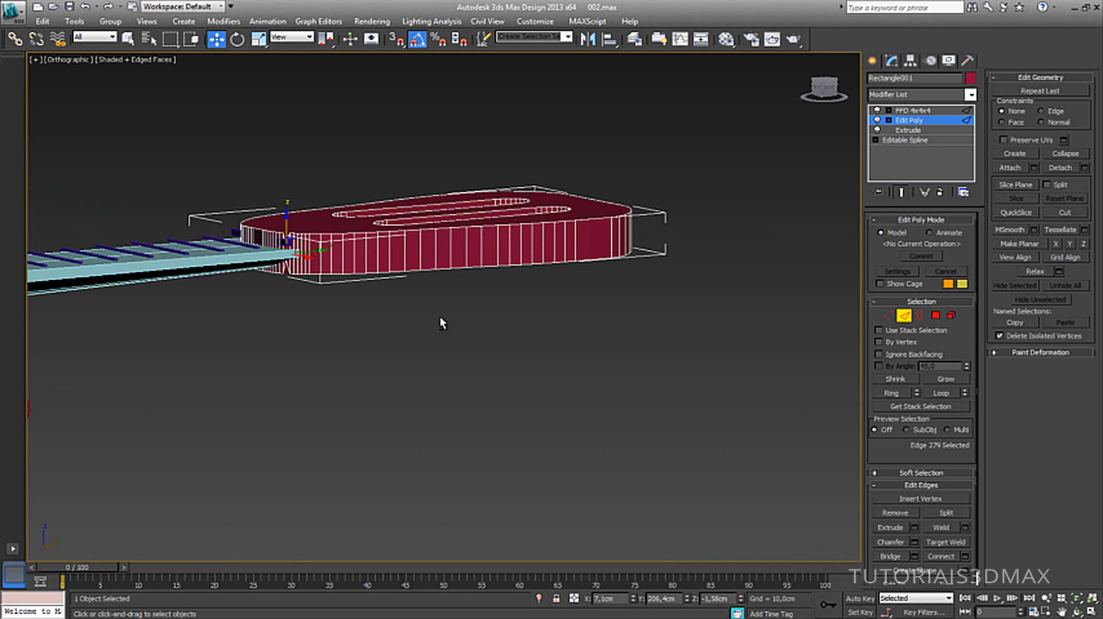
{"action": "left_click", "coordinate": [887, 315]}
{"action": "middle_click_drag", "start_coordinate": [264, 254], "coordinate": [515, 205], "text": "alt"}
{"action": "left_click_drag", "start_coordinate": [514, 167], "coordinate": [626, 316]}
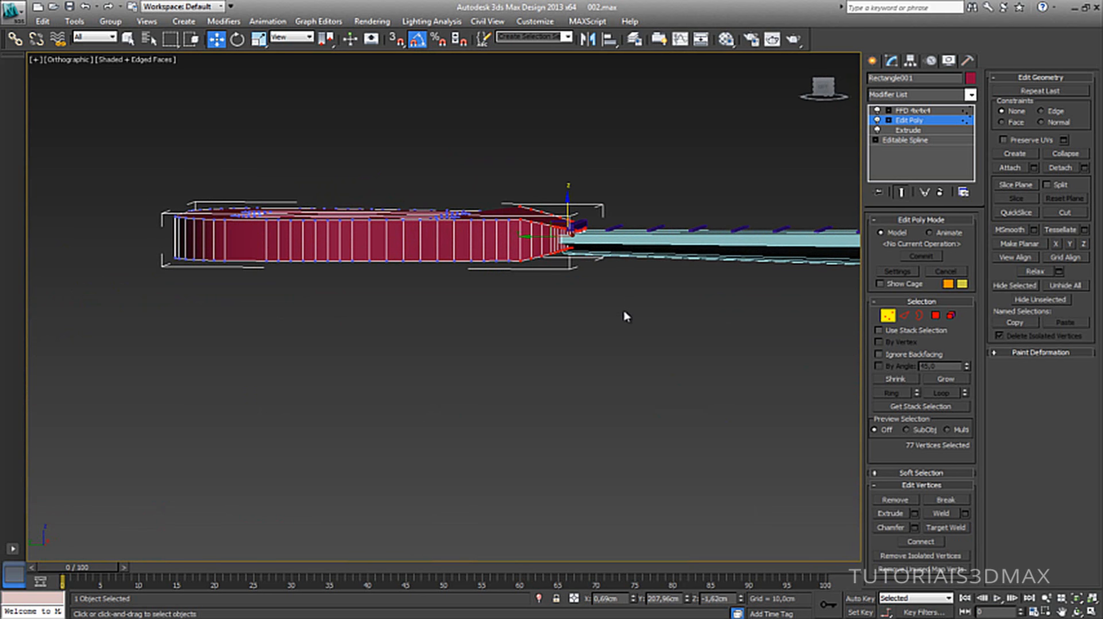
{"action": "left_click", "coordinate": [921, 124]}
At the neck's Edit Poly Vertex level, raise the headstock-end vertices to about Z -3,07 cm.
{"action": "left_click", "coordinate": [729, 218]}
{"action": "left_click", "coordinate": [712, 242]}
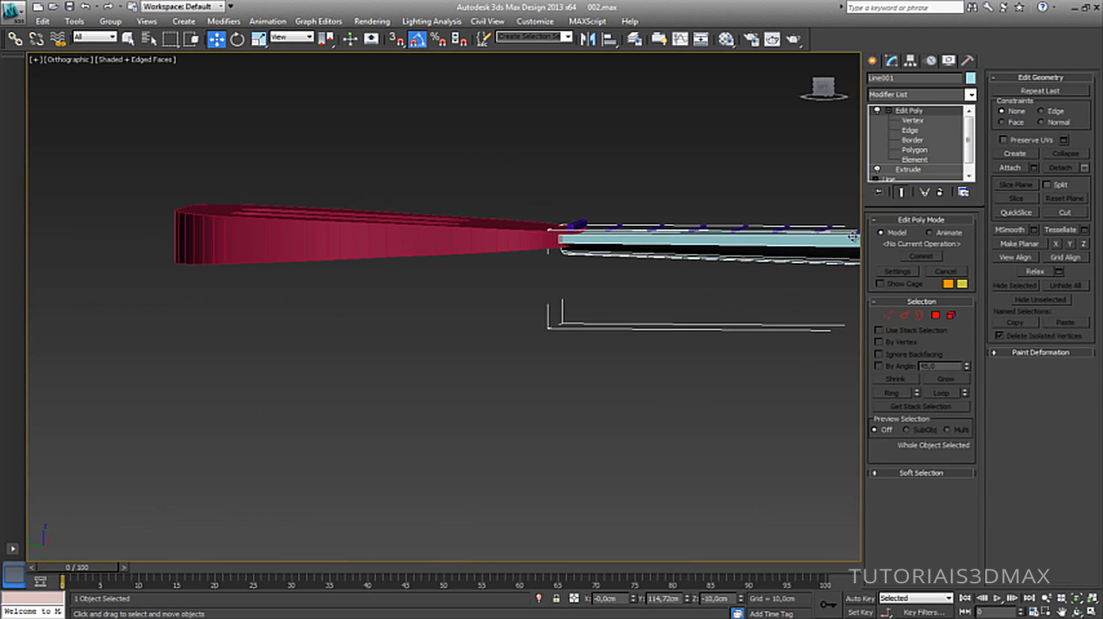
{"action": "left_click", "coordinate": [887, 315]}
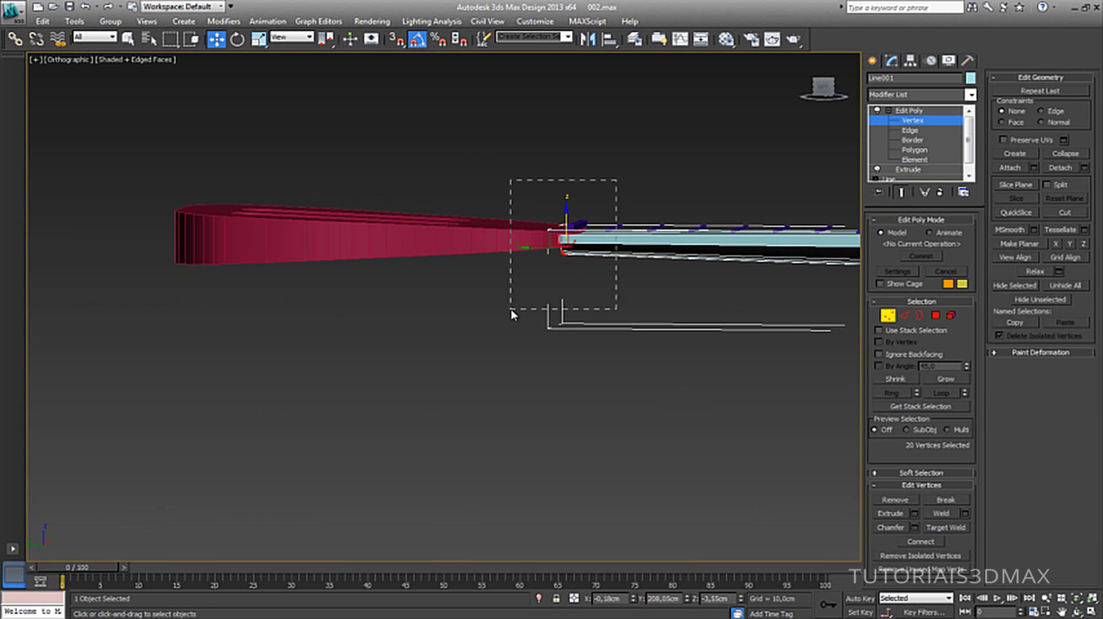
{"action": "left_click_drag", "start_coordinate": [513, 315], "coordinate": [536, 274]}
{"action": "middle_click_drag", "start_coordinate": [566, 207], "coordinate": [551, 270]}
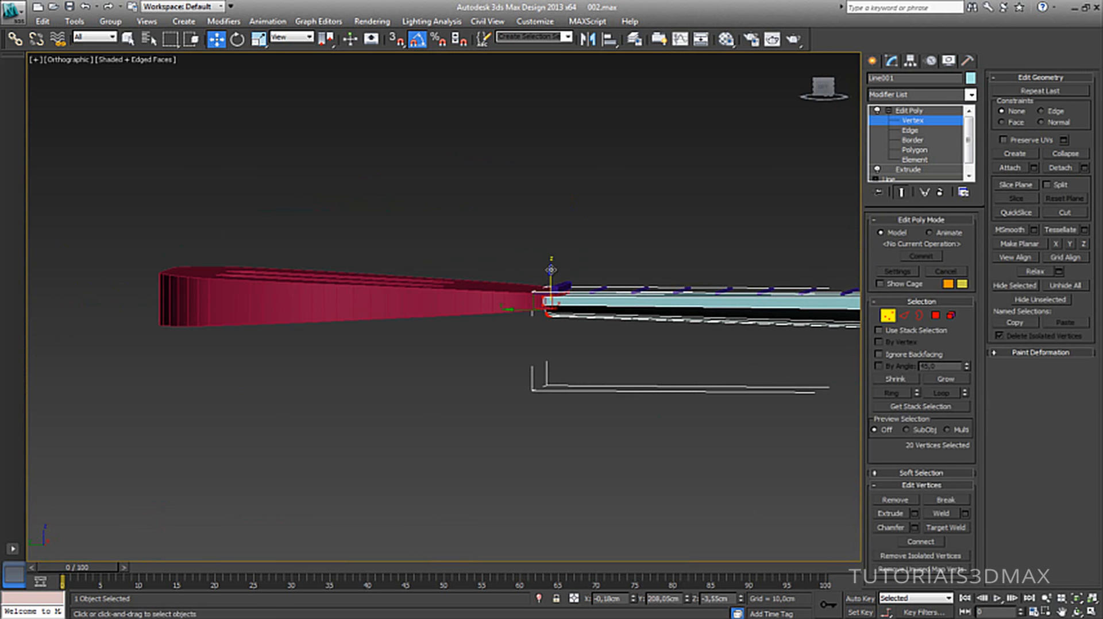
{"action": "left_click_drag", "start_coordinate": [550, 270], "coordinate": [554, 268]}
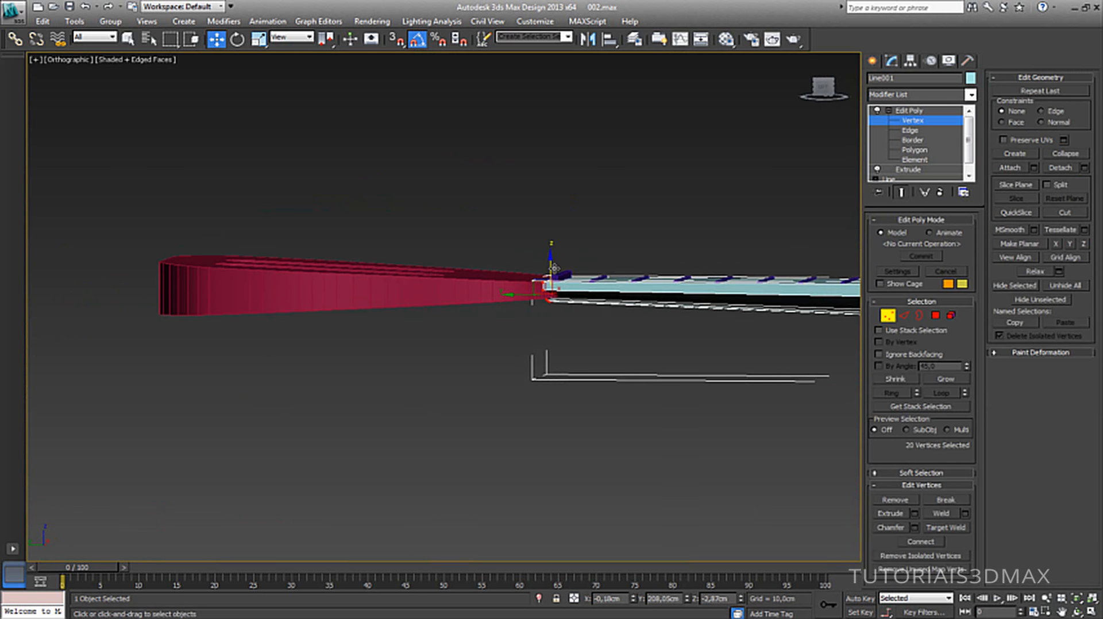
{"action": "scroll", "coordinate": [528, 308], "scroll_direction": "up", "scroll_amount": 4}
{"action": "middle_click_drag", "start_coordinate": [528, 307], "coordinate": [426, 336]}
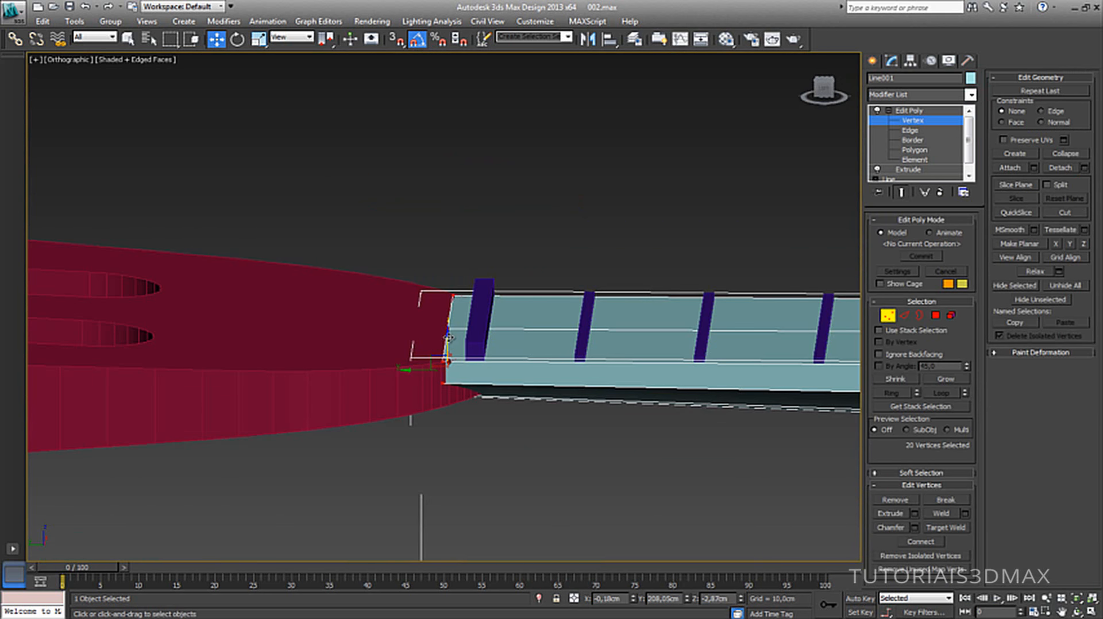
{"action": "left_click_drag", "start_coordinate": [449, 344], "coordinate": [448, 347]}
{"action": "mouse_move", "coordinate": [449, 347]}
{"action": "middle_mouse_down", "text": "alt"}
{"action": "mouse_move", "coordinate": [454, 288]}
{"action": "mouse_move", "coordinate": [450, 325]}
{"action": "middle_mouse_up", "text": "alt"}
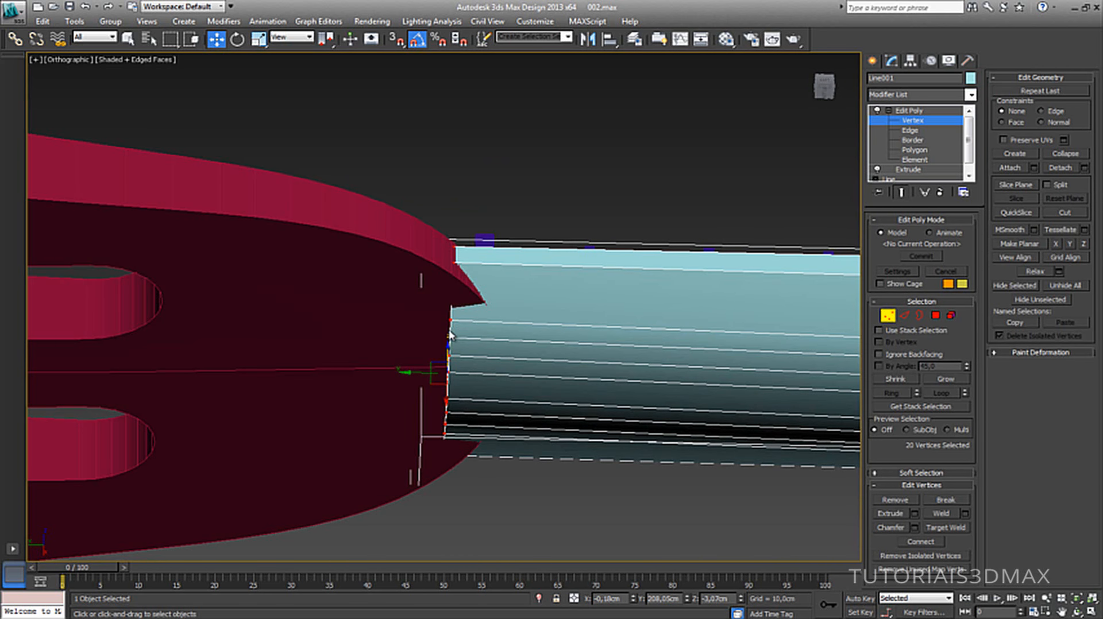
{"action": "middle_click_drag", "start_coordinate": [467, 384], "coordinate": [467, 454], "text": "alt"}
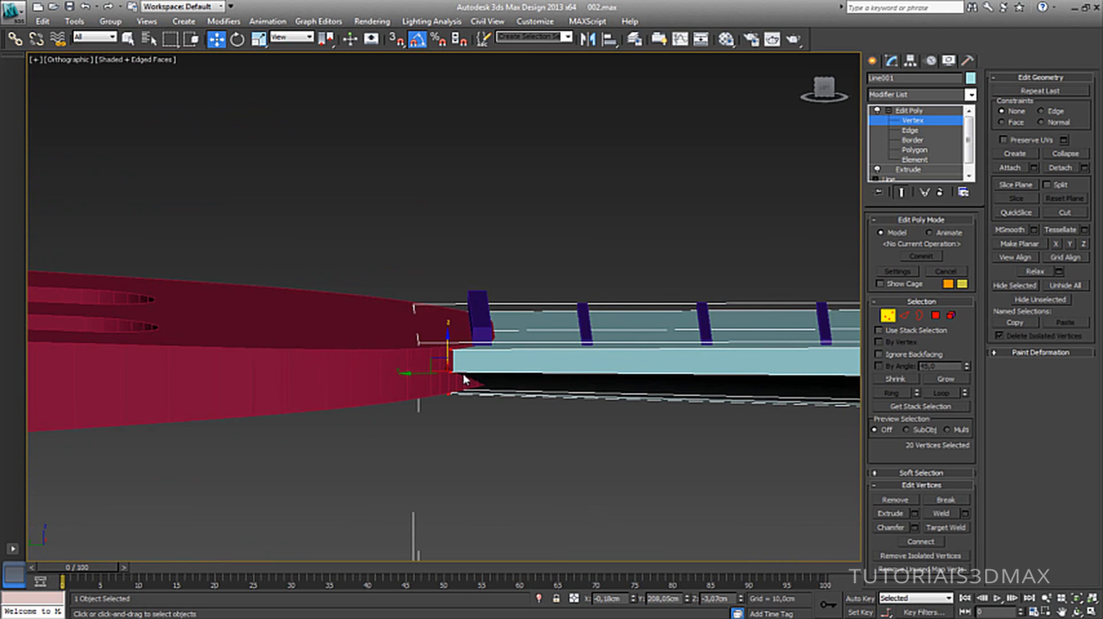
In the Left wireframe view, scale the neck's headstock-end vertices vertically and reposition them at about Y 205,55 cm and Z -2,02 cm.
{"action": "key", "text": "t"}
{"action": "key", "text": "l"}
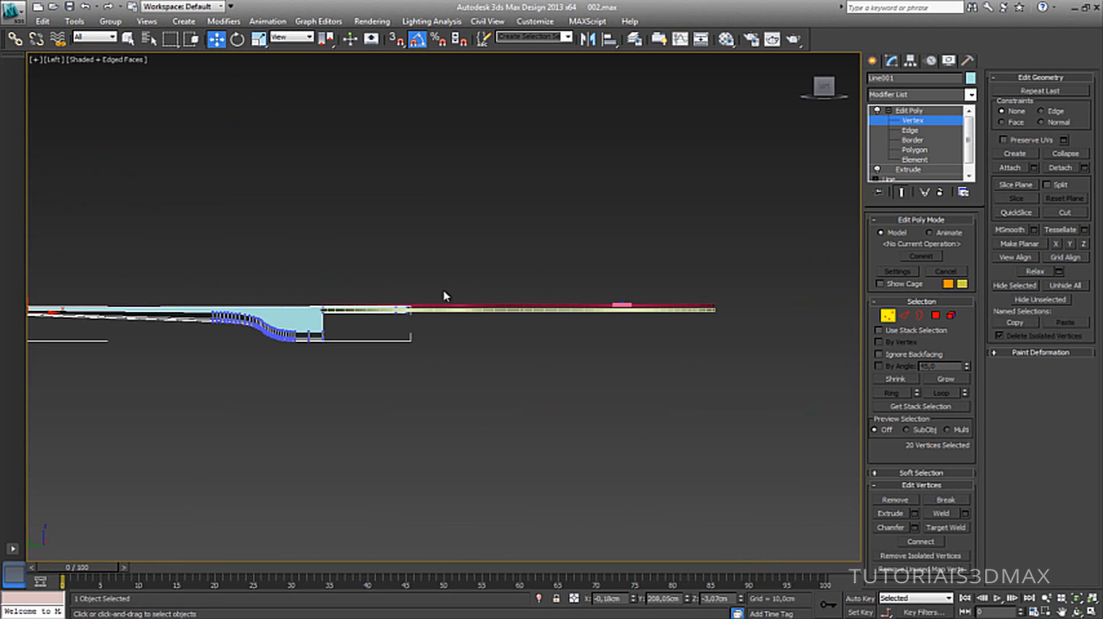
{"action": "middle_click_drag", "start_coordinate": [375, 306], "coordinate": [354, 326]}
{"action": "scroll", "coordinate": [399, 317], "scroll_direction": "up", "scroll_amount": 3}
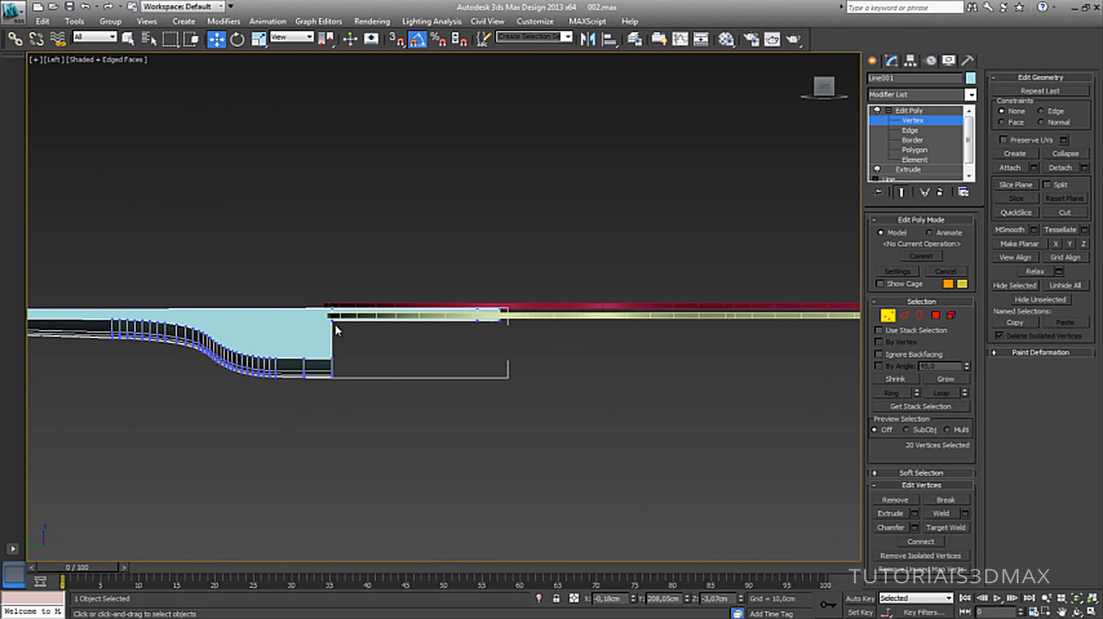
{"action": "middle_click_drag", "start_coordinate": [197, 332], "coordinate": [475, 313]}
{"action": "scroll", "coordinate": [354, 309], "scroll_direction": "up", "scroll_amount": 4}
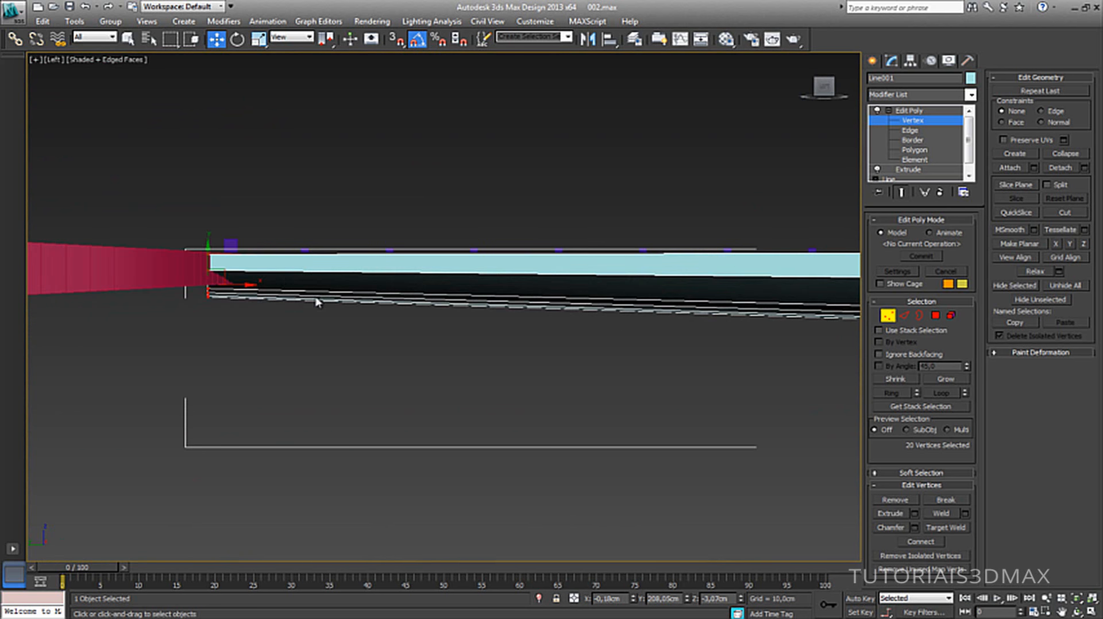
{"action": "mouse_move", "coordinate": [316, 302]}
{"action": "middle_mouse_down"}
{"action": "mouse_move", "coordinate": [487, 331]}
{"action": "mouse_move", "coordinate": [458, 311]}
{"action": "mouse_move", "coordinate": [483, 313]}
{"action": "mouse_move", "coordinate": [436, 318]}
{"action": "middle_mouse_up"}
{"action": "scroll", "coordinate": [474, 313], "scroll_direction": "up", "scroll_amount": 2}
{"action": "key", "text": "F3"}
{"action": "key", "text": "r"}
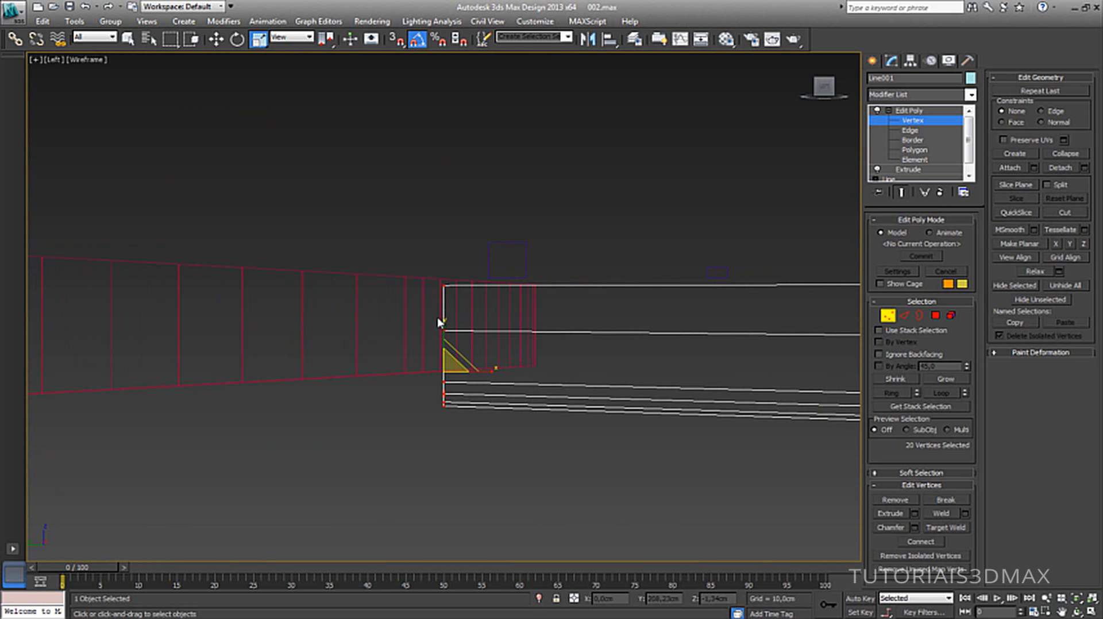
{"action": "left_click_drag", "start_coordinate": [444, 325], "coordinate": [561, 341]}
{"action": "key", "text": "w"}
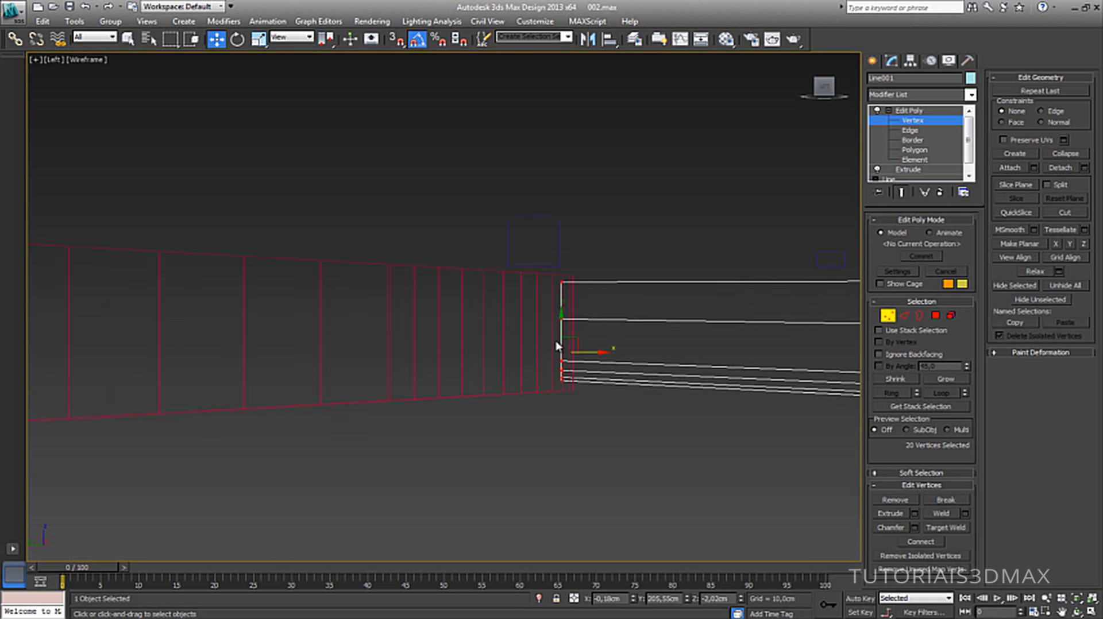
Scale the neck's 20 end vertices up vertically so the neck's upper face meets the headstock's upper edge.
{"action": "middle_click_drag", "start_coordinate": [561, 341], "coordinate": [315, 317]}
{"action": "scroll", "coordinate": [315, 318], "scroll_direction": "up", "scroll_amount": 5}
{"action": "middle_click_drag", "start_coordinate": [467, 300], "coordinate": [520, 283]}
{"action": "key", "text": "r"}
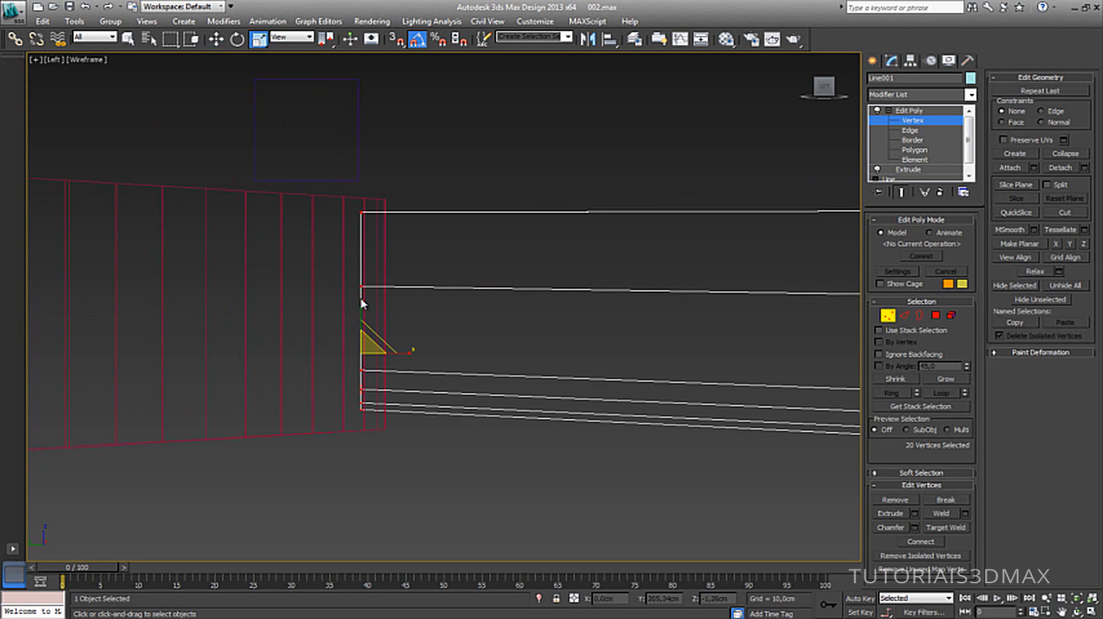
{"action": "left_click_drag", "start_coordinate": [364, 308], "coordinate": [361, 306]}
{"action": "key", "text": "w"}
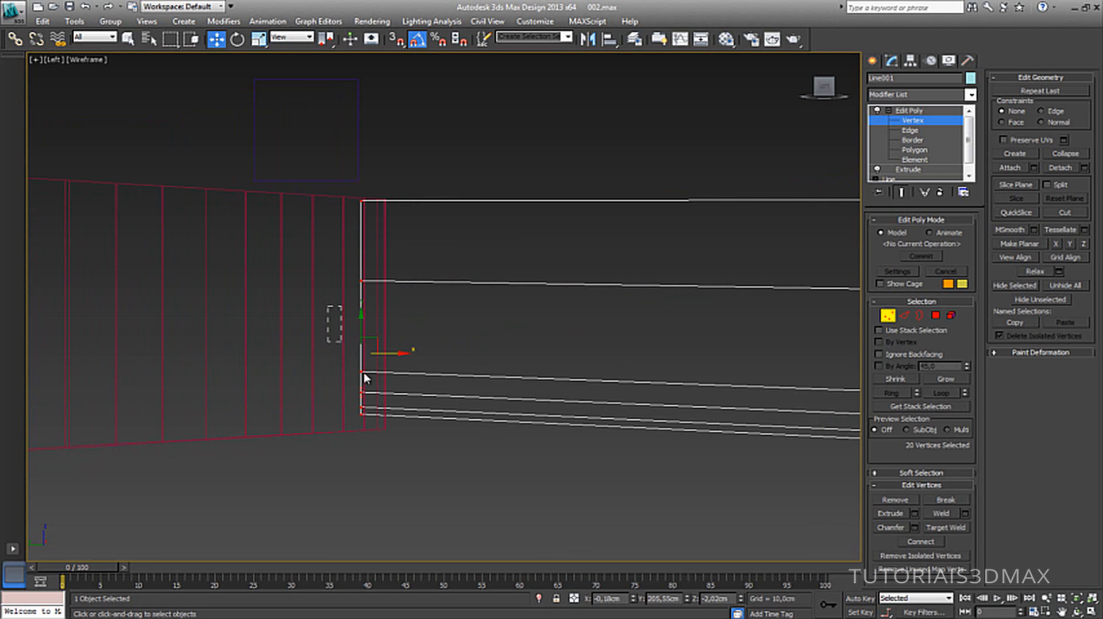
Lower the 15 bottom vertices of the neck's end to about Z -2,61 cm and scale them vertically onto one level.
{"action": "left_click_drag", "start_coordinate": [365, 373], "coordinate": [402, 416]}
{"action": "left_click_drag", "start_coordinate": [361, 365], "coordinate": [371, 392]}
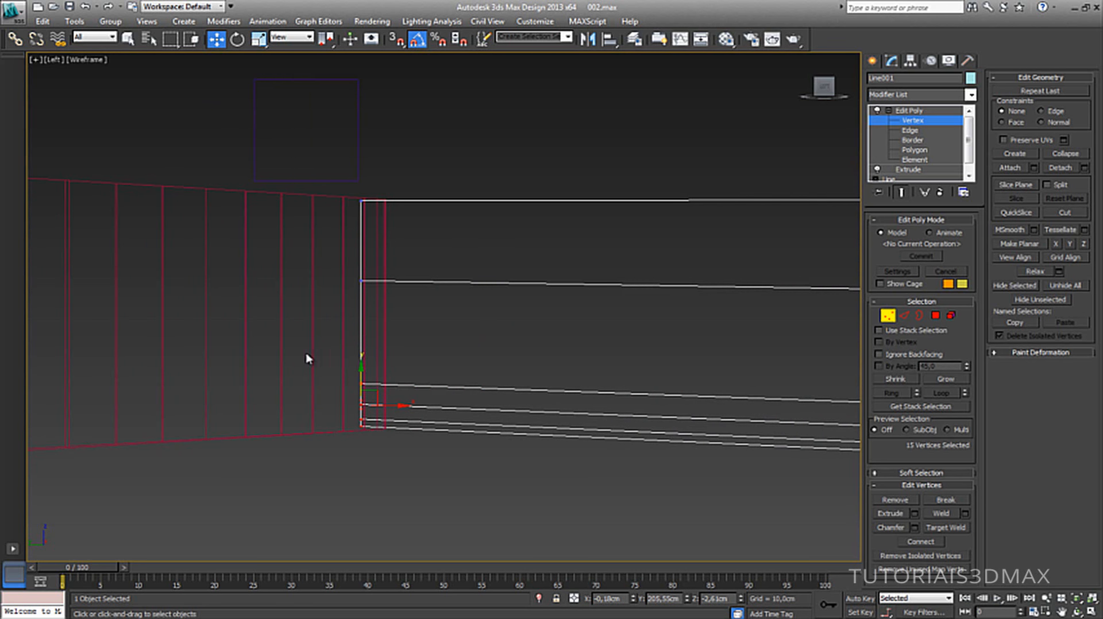
{"action": "left_click_drag", "start_coordinate": [306, 355], "coordinate": [431, 480]}
{"action": "key", "text": "r"}
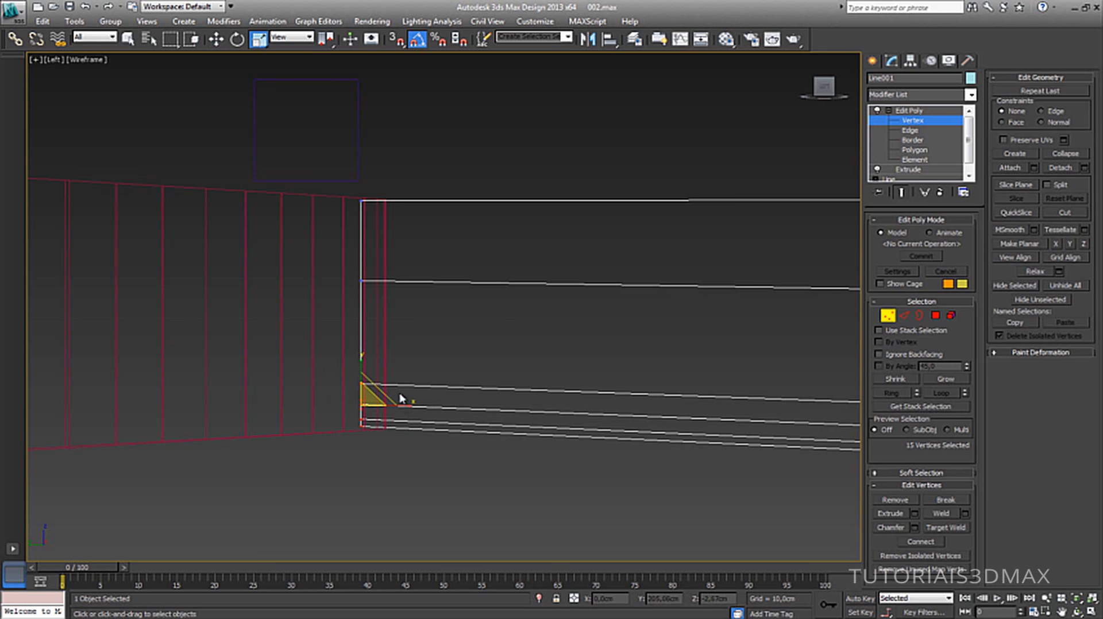
{"action": "left_click_drag", "start_coordinate": [360, 363], "coordinate": [371, 438]}
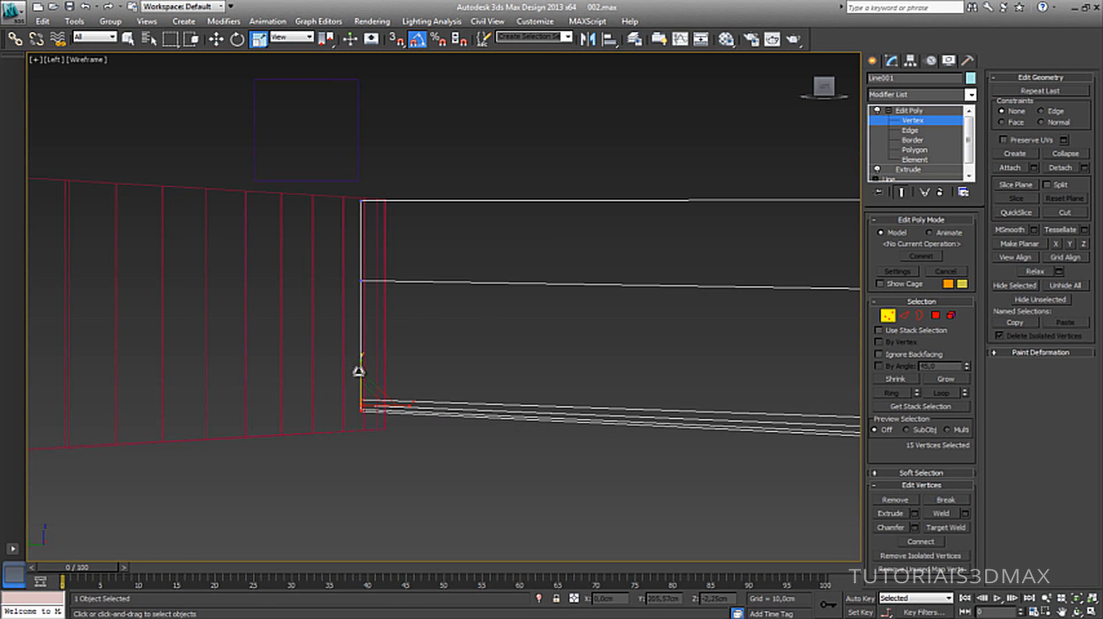
{"action": "left_click_drag", "start_coordinate": [359, 374], "coordinate": [365, 540]}
{"action": "left_click_drag", "start_coordinate": [361, 360], "coordinate": [362, 529]}
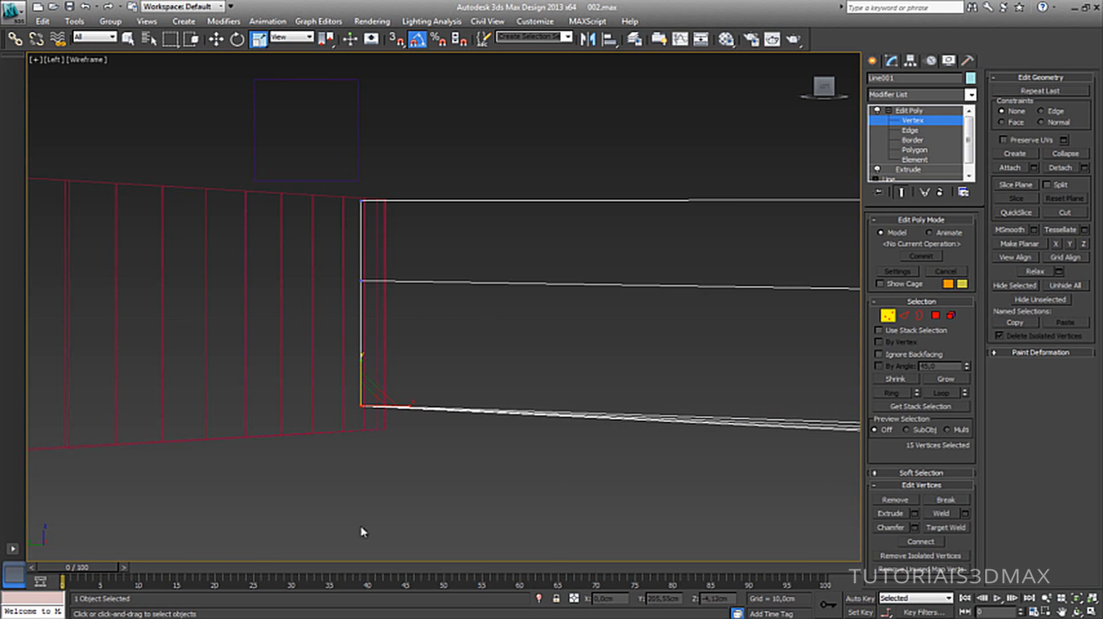
{"action": "key", "text": "w"}
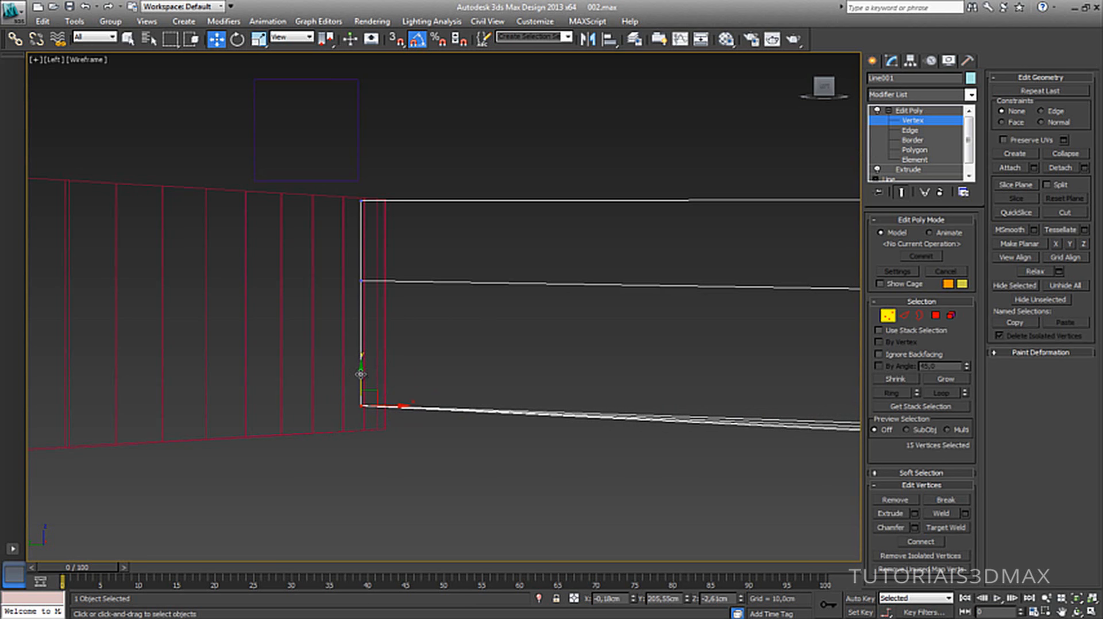
Move the flattened bottom vertices to about Y 205,3 cm and Z -2,87 cm, and check the joint in shaded view.
{"action": "left_click_drag", "start_coordinate": [361, 374], "coordinate": [416, 428]}
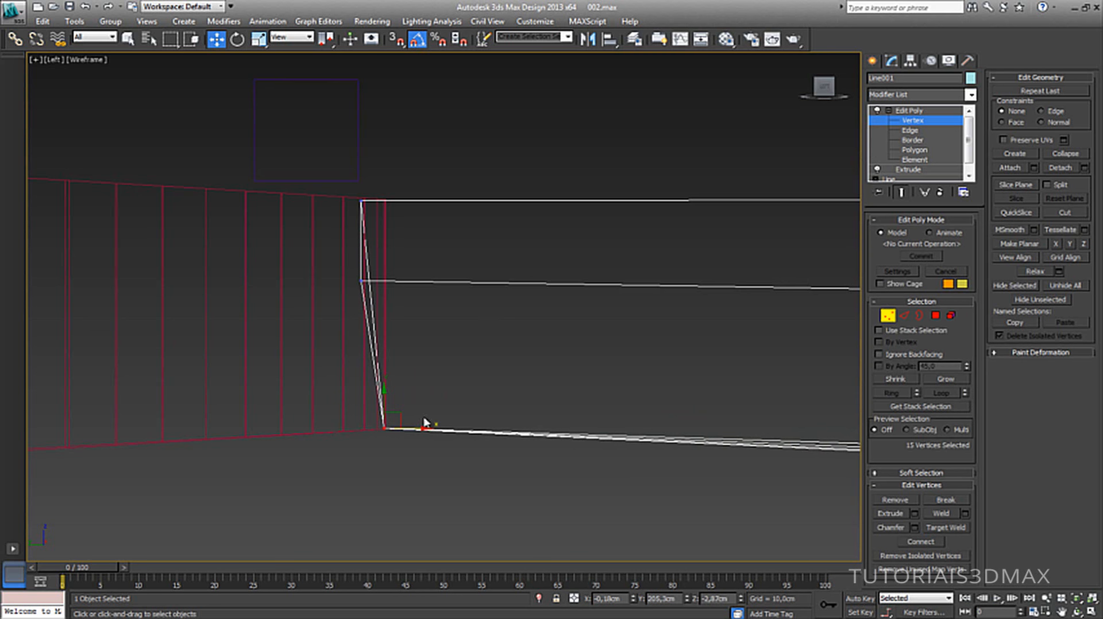
{"action": "left_click", "coordinate": [922, 110]}
{"action": "left_click", "coordinate": [917, 120]}
{"action": "key", "text": "F3"}
{"action": "scroll", "coordinate": [442, 301], "scroll_direction": "down", "scroll_amount": 2}
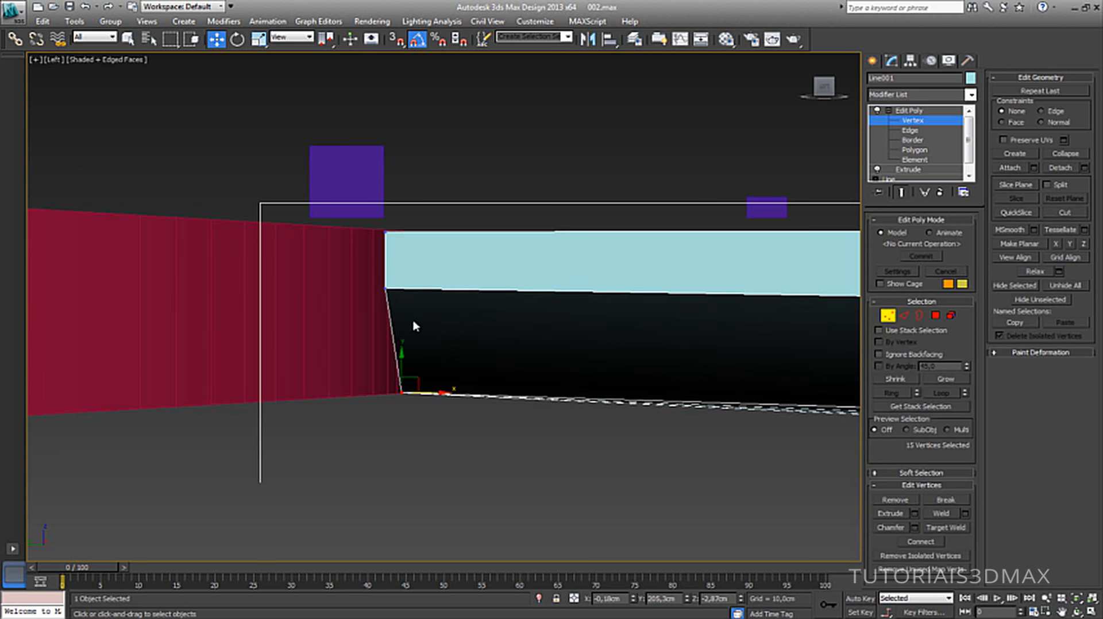
{"action": "middle_click_drag", "start_coordinate": [416, 326], "coordinate": [410, 253], "text": "alt"}
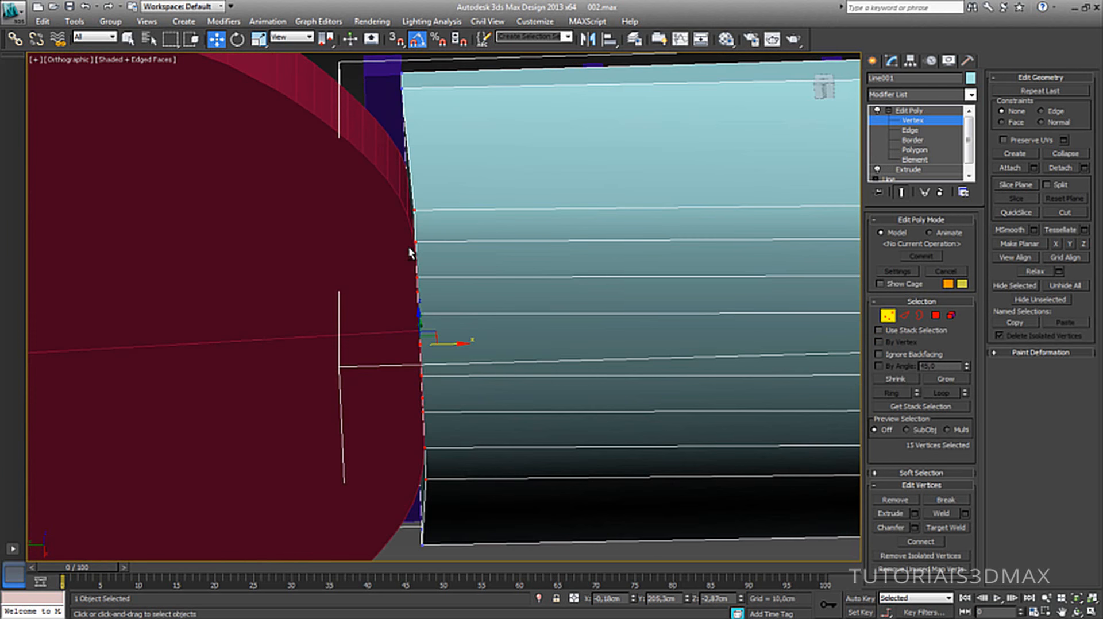
{"action": "scroll", "coordinate": [424, 302], "scroll_direction": "down", "scroll_amount": 5}
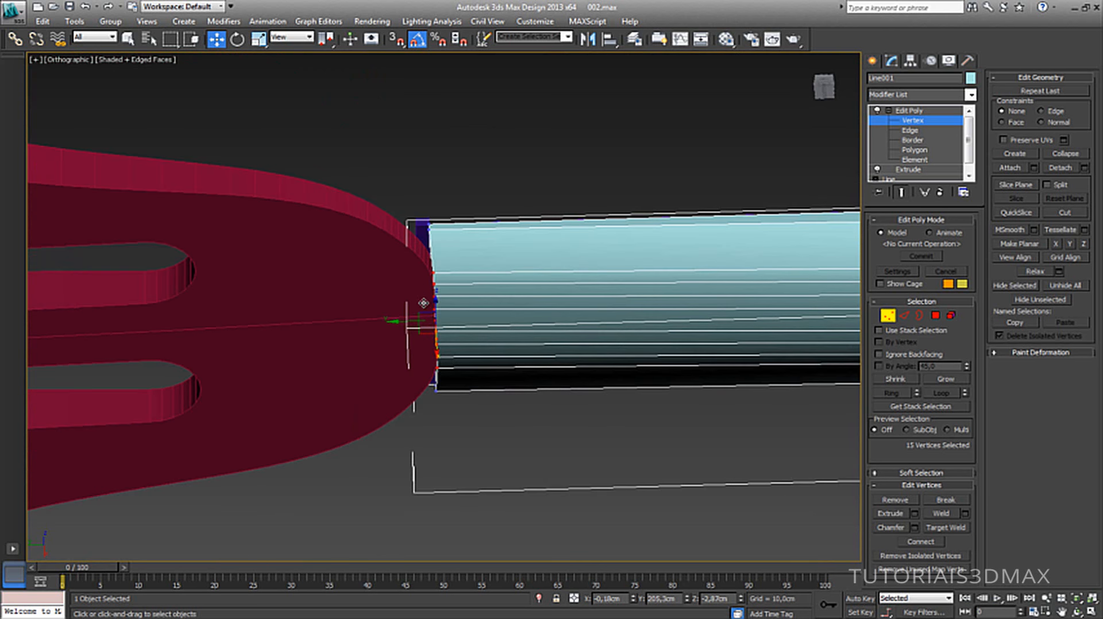
{"action": "middle_click_drag", "start_coordinate": [424, 303], "coordinate": [453, 441], "text": "alt"}
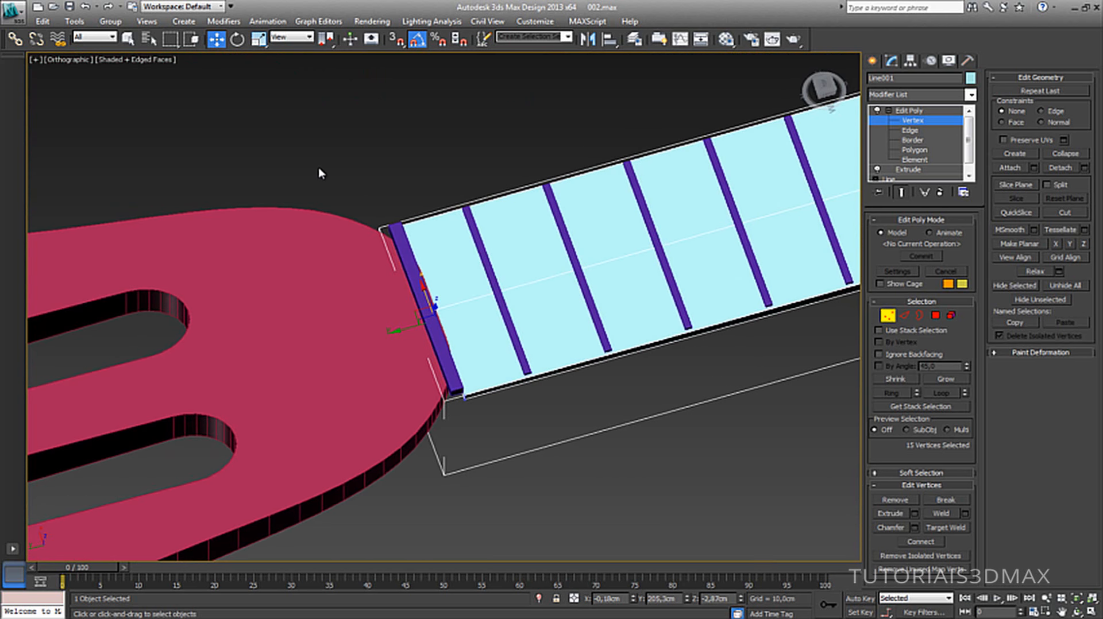
Select all 20 vertices of the neck's end and move them into the headstock to about Y 209,5 cm.
{"action": "left_click_drag", "start_coordinate": [519, 499], "coordinate": [522, 512]}
{"action": "left_click_drag", "start_coordinate": [393, 330], "coordinate": [349, 333]}
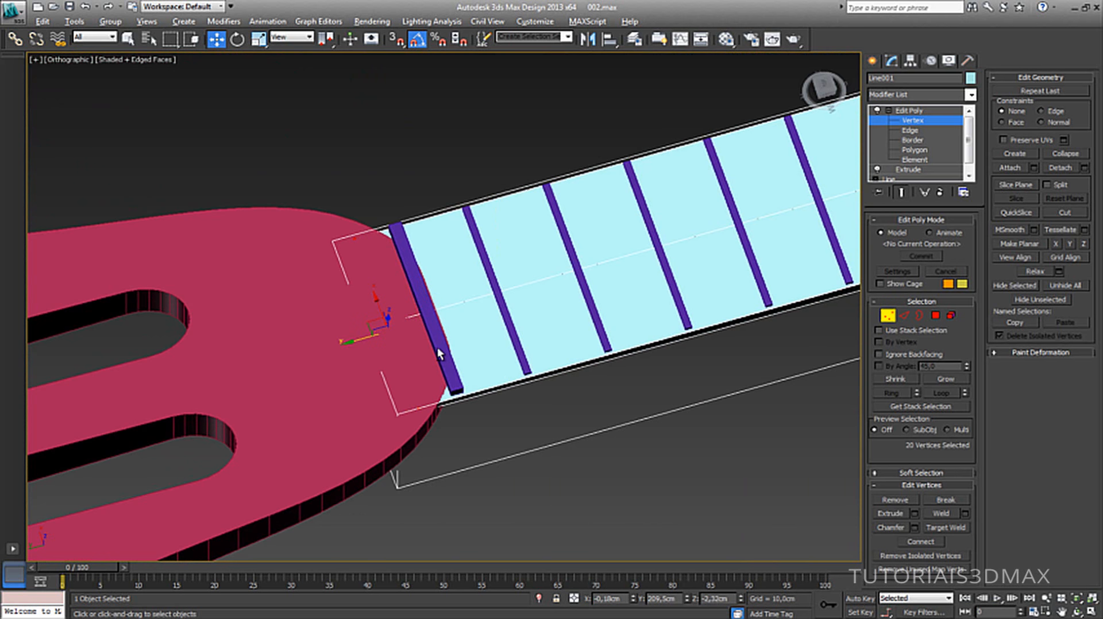
{"action": "middle_click_drag", "start_coordinate": [438, 350], "coordinate": [411, 140], "text": "alt"}
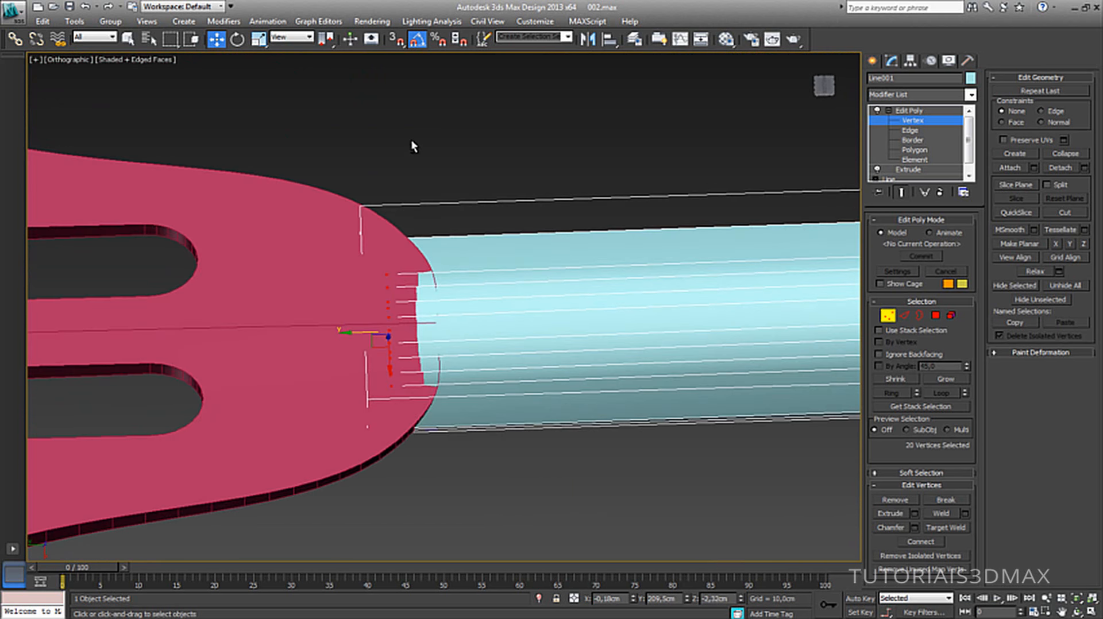
{"action": "middle_click_drag", "start_coordinate": [417, 211], "coordinate": [418, 270], "text": "alt"}
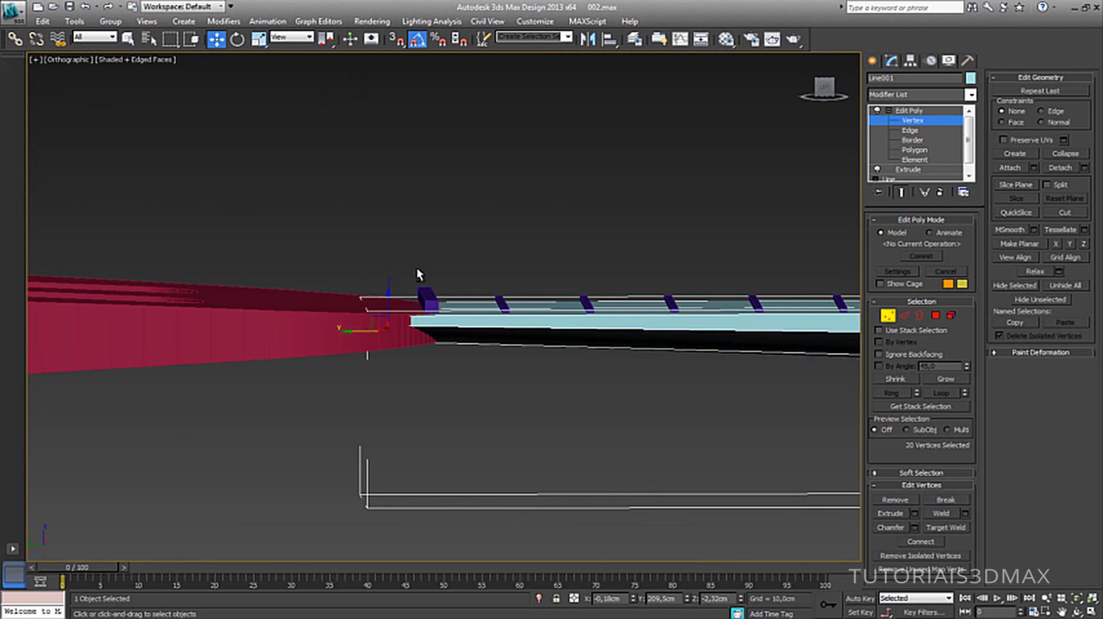
Select the lower side corner vertex of the neck's end at X -8,93 cm and lower it to about Z -2,89 cm.
{"action": "mouse_move", "coordinate": [442, 342]}
{"action": "middle_mouse_down", "text": "alt"}
{"action": "mouse_move", "coordinate": [529, 364]}
{"action": "mouse_move", "coordinate": [622, 310]}
{"action": "mouse_move", "coordinate": [654, 313]}
{"action": "mouse_move", "coordinate": [408, 332]}
{"action": "mouse_move", "coordinate": [442, 306]}
{"action": "mouse_move", "coordinate": [402, 331]}
{"action": "mouse_move", "coordinate": [411, 369]}
{"action": "middle_mouse_up", "text": "alt"}
{"action": "key", "text": "F3"}
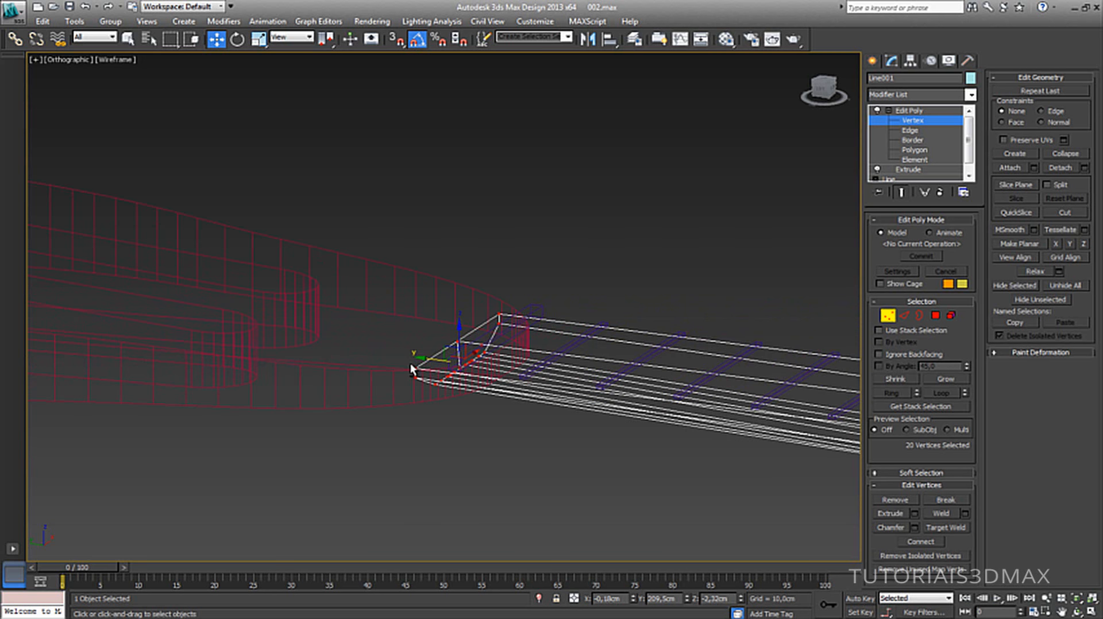
{"action": "key", "text": "F3"}
{"action": "key", "text": "F3"}
{"action": "left_click", "coordinate": [416, 375]}
{"action": "key", "text": "F3"}
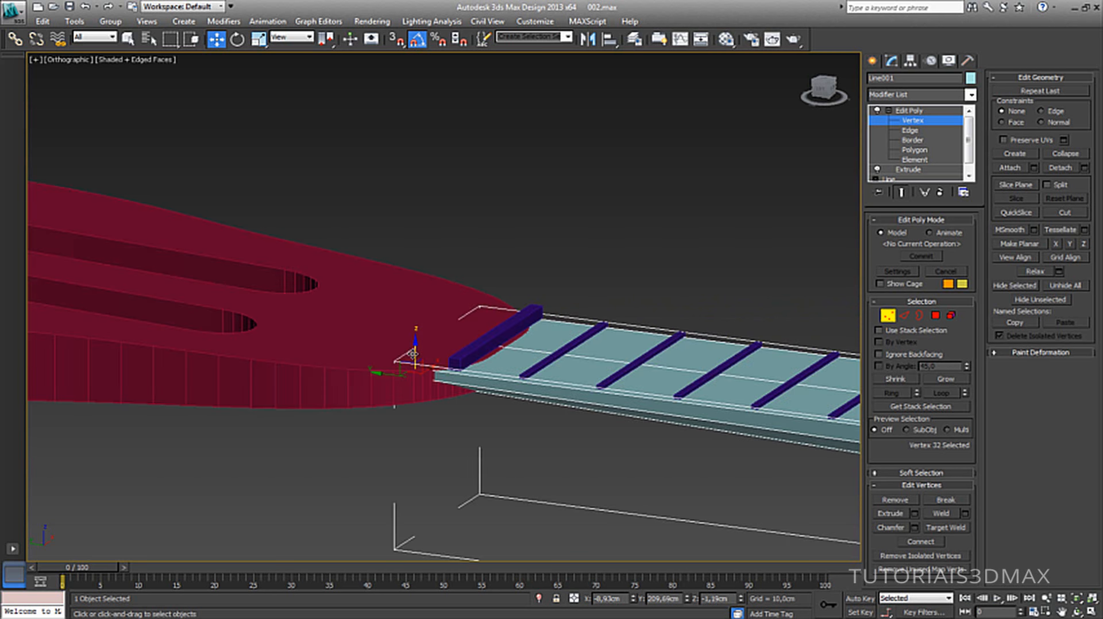
{"action": "left_click_drag", "start_coordinate": [413, 353], "coordinate": [417, 374]}
Select the matching corner vertex on the neck's opposite side and lower it to about Z -2,87 cm.
{"action": "mouse_move", "coordinate": [417, 373]}
{"action": "middle_mouse_down", "text": "alt"}
{"action": "mouse_move", "coordinate": [465, 320]}
{"action": "mouse_move", "coordinate": [466, 281]}
{"action": "mouse_move", "coordinate": [506, 321]}
{"action": "mouse_move", "coordinate": [536, 329]}
{"action": "mouse_move", "coordinate": [395, 317]}
{"action": "mouse_move", "coordinate": [372, 289]}
{"action": "middle_mouse_up", "text": "alt"}
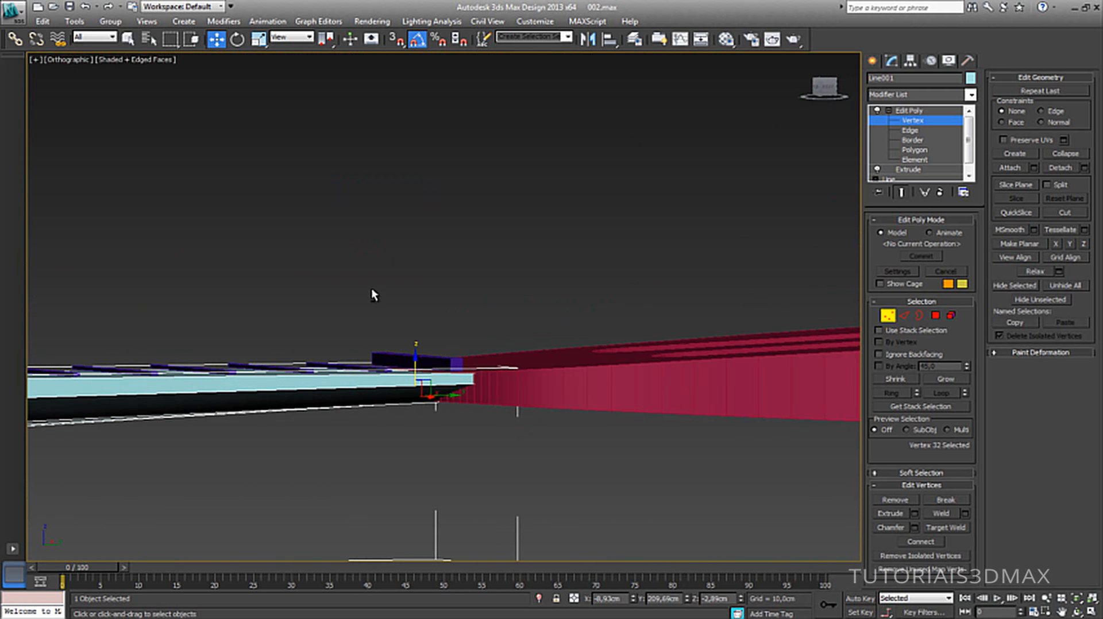
{"action": "key", "text": "F3"}
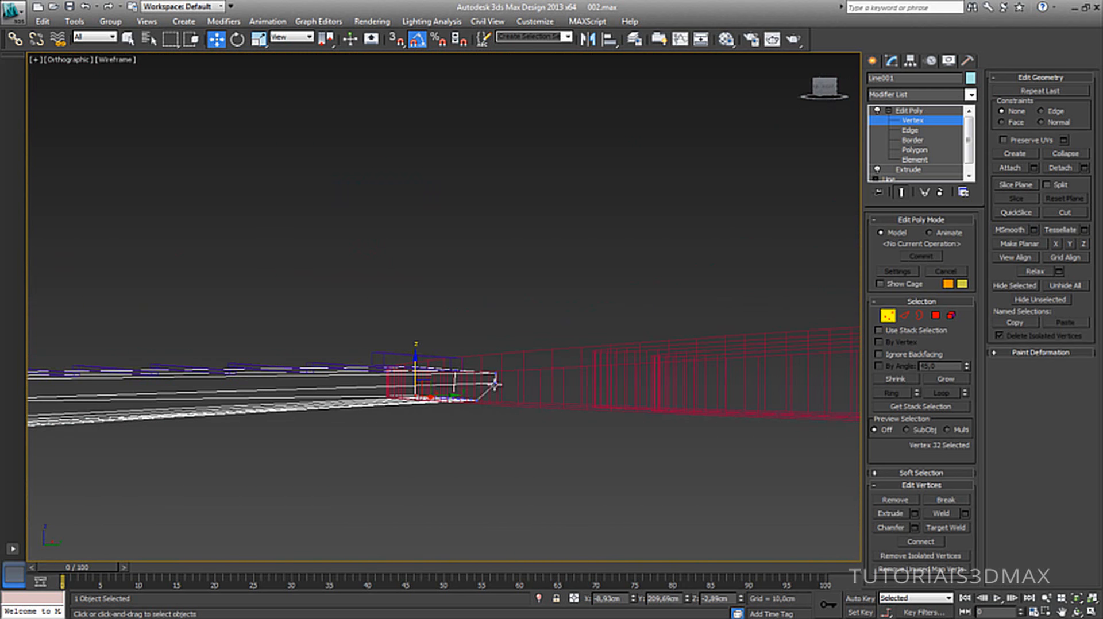
{"action": "left_click", "coordinate": [495, 384]}
{"action": "key", "text": "F3"}
{"action": "mouse_move", "coordinate": [496, 359]}
{"action": "left_mouse_down"}
{"action": "mouse_move", "coordinate": [496, 385]}
{"action": "mouse_move", "coordinate": [501, 374]}
{"action": "left_mouse_up"}
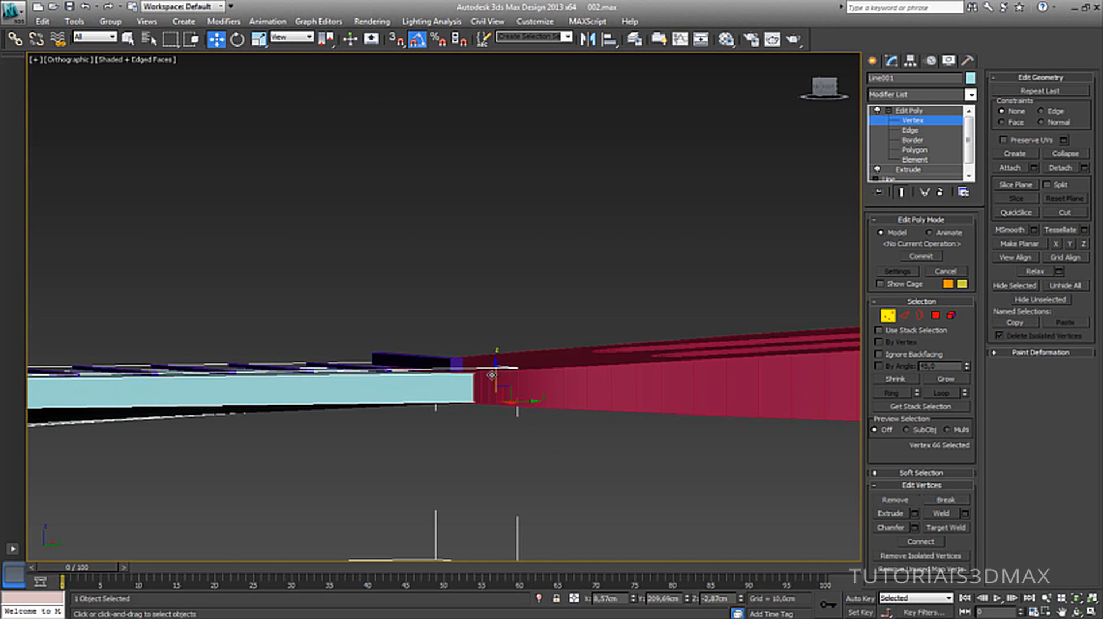
Examine the whole guitar and the joint between neck and headstock from several angles and distances.
{"action": "middle_click_drag", "start_coordinate": [483, 368], "coordinate": [468, 338], "text": "alt"}
{"action": "scroll", "coordinate": [467, 337], "scroll_direction": "down", "scroll_amount": 5}
{"action": "scroll", "coordinate": [468, 339], "scroll_direction": "down", "scroll_amount": 3}
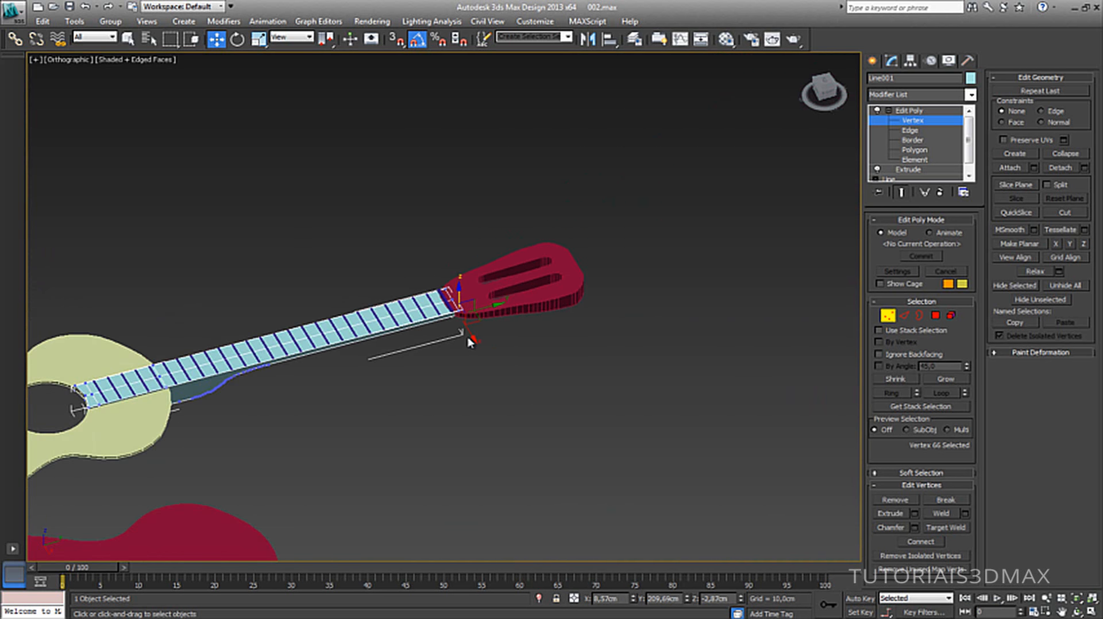
{"action": "middle_click_drag", "start_coordinate": [339, 357], "coordinate": [385, 412], "text": "alt"}
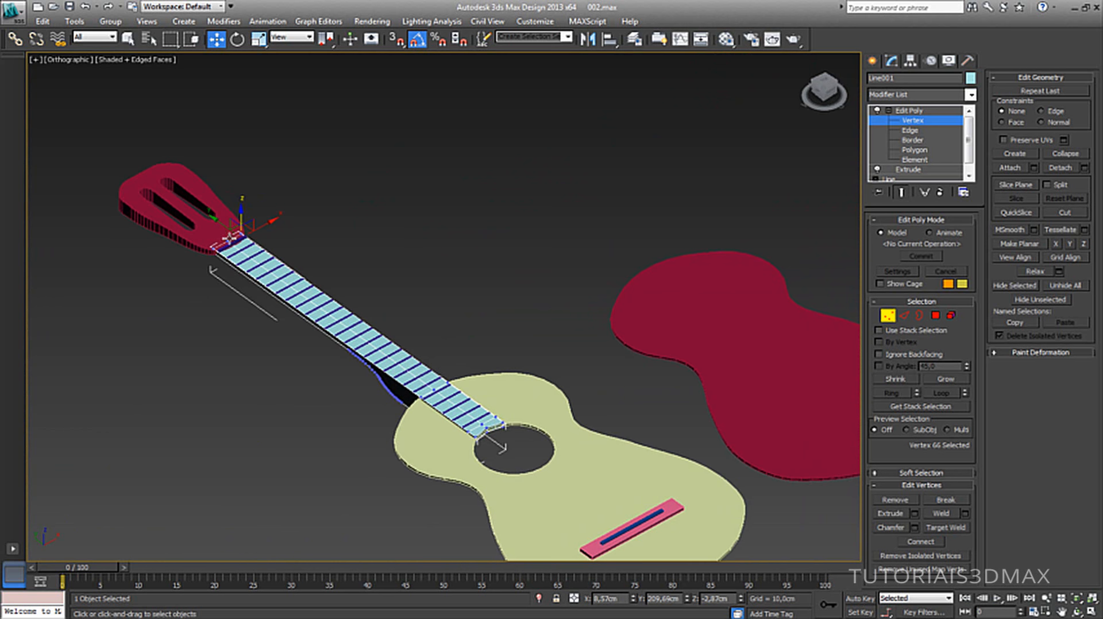
{"action": "middle_click_drag", "start_coordinate": [272, 310], "coordinate": [276, 325], "text": "alt"}
{"action": "key", "text": "alt+z"}
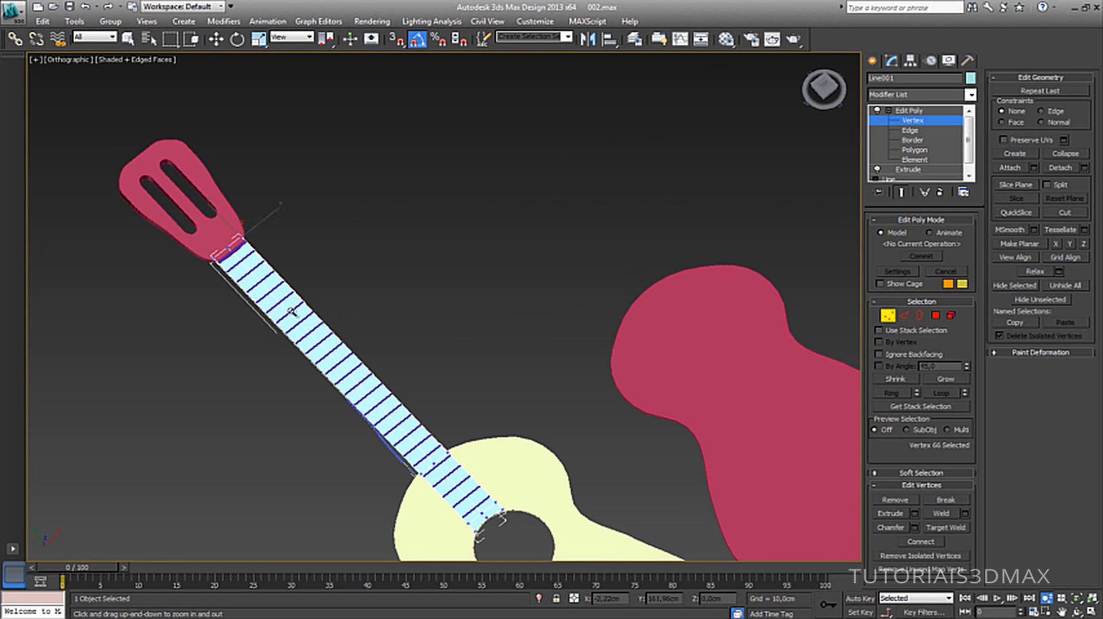
{"action": "left_click_drag", "start_coordinate": [293, 311], "coordinate": [234, 295]}
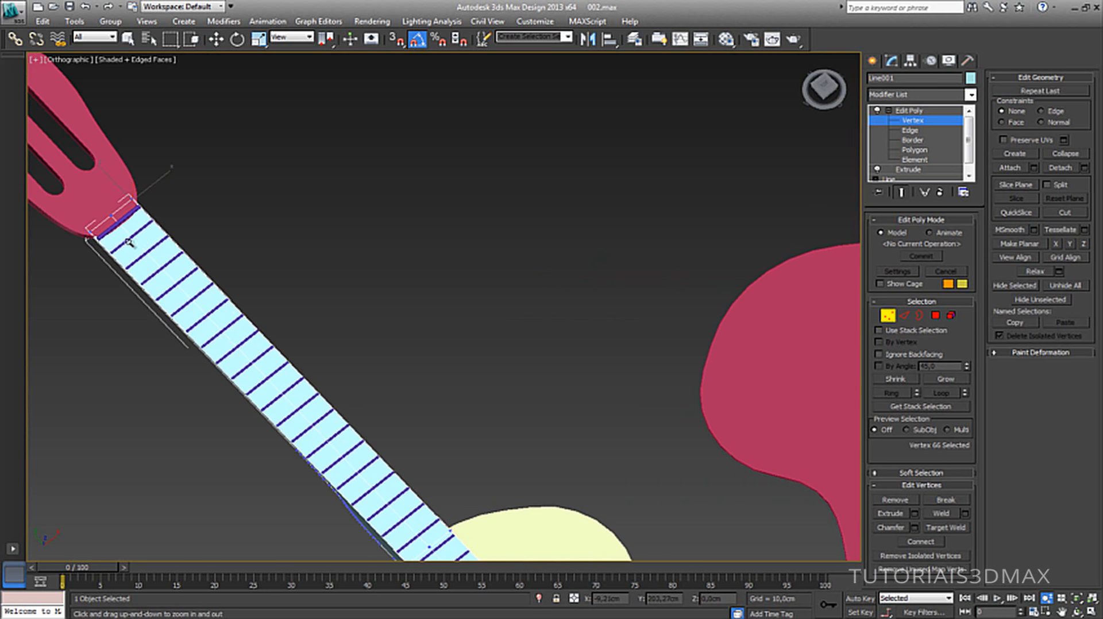
{"action": "scroll", "coordinate": [440, 275], "scroll_direction": "down", "scroll_amount": 4}
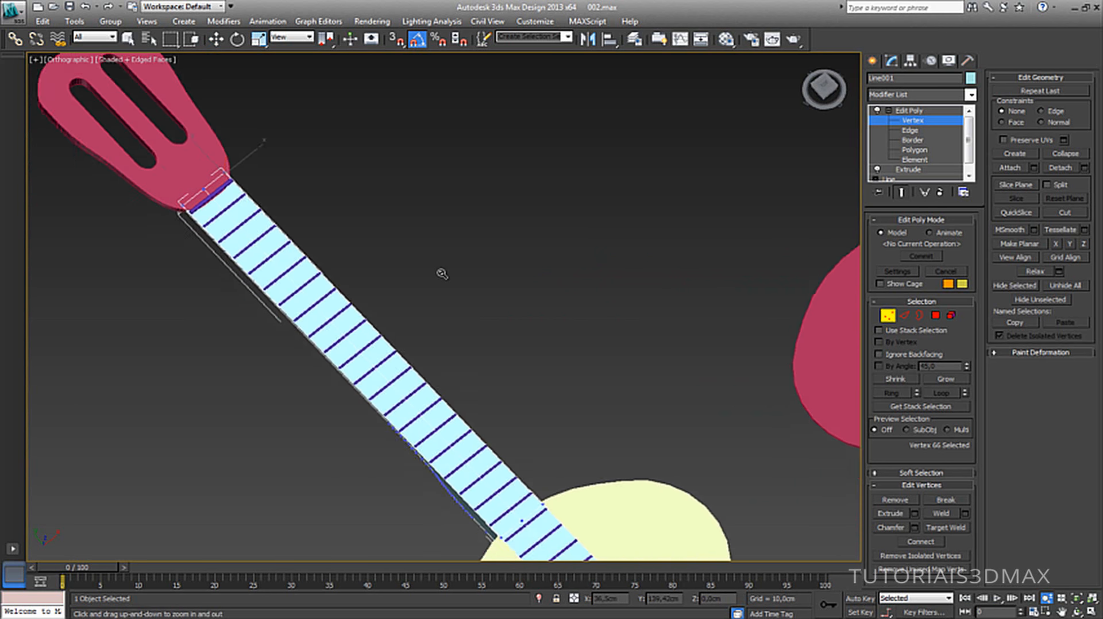
{"action": "middle_click_drag", "start_coordinate": [441, 274], "coordinate": [434, 263]}
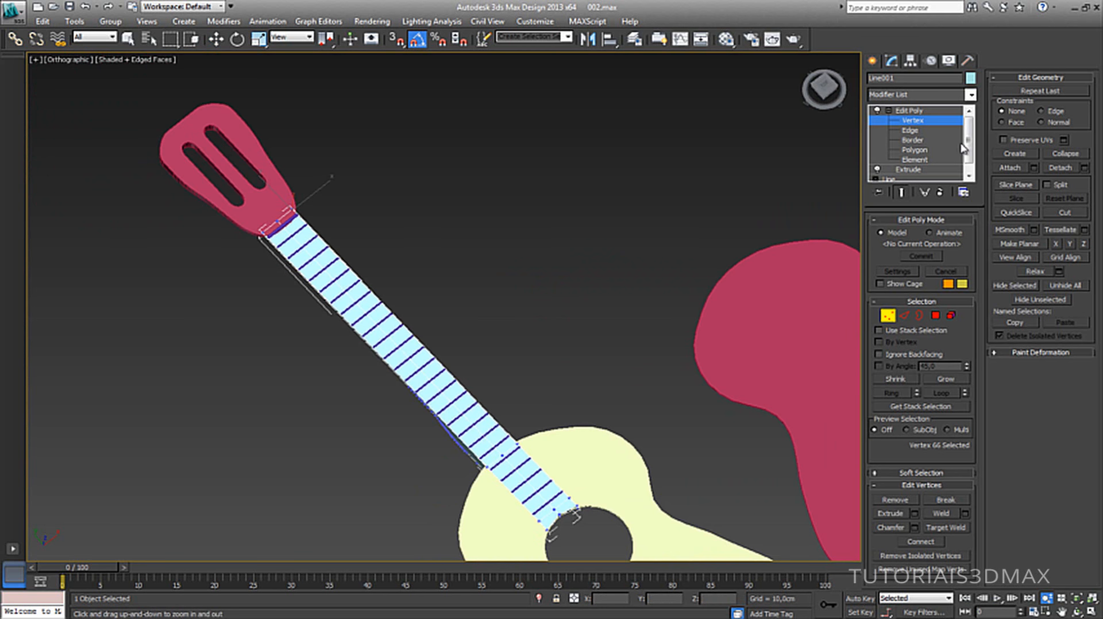
{"action": "middle_click_drag", "start_coordinate": [308, 308], "coordinate": [296, 267]}
{"action": "left_click_drag", "start_coordinate": [296, 267], "coordinate": [365, 299]}
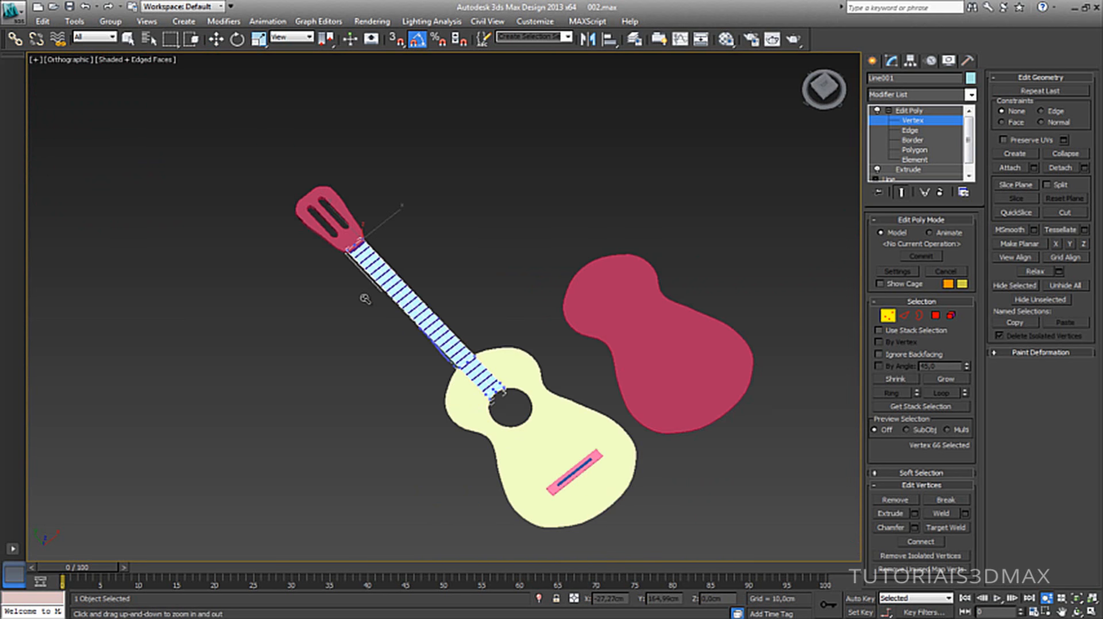